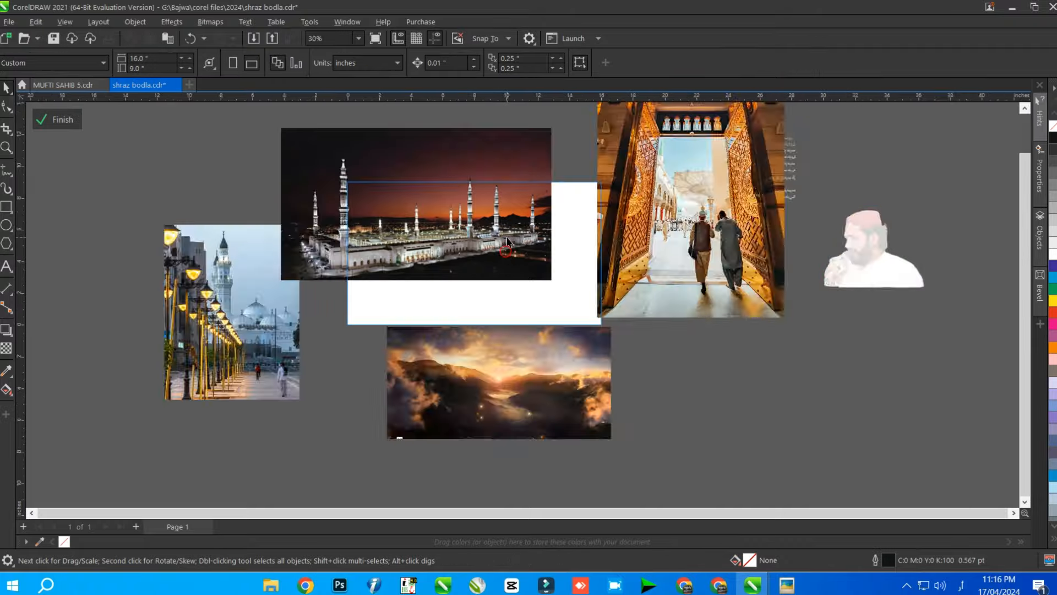
- Move the night mosque photo and the lamp-lined street photo clear of the page, out to its left side
scroll(507, 238, "down", 3)
left_click_drag(507, 237, 338, 247)
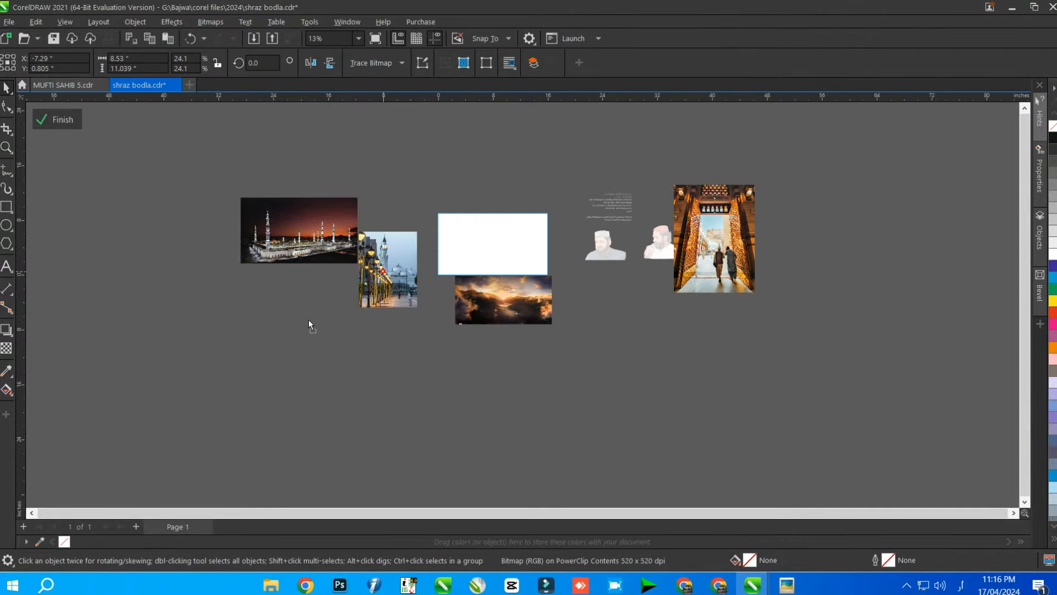
left_click_drag(383, 272, 308, 324)
- Place the sunset landscape over the page and enlarge it to about 18.3 x 9.7 in so it covers the page
left_click_drag(516, 301, 490, 244)
scroll(507, 238, "up", 1)
left_click_drag(539, 284, 579, 309)
scroll(496, 260, "up", 3)
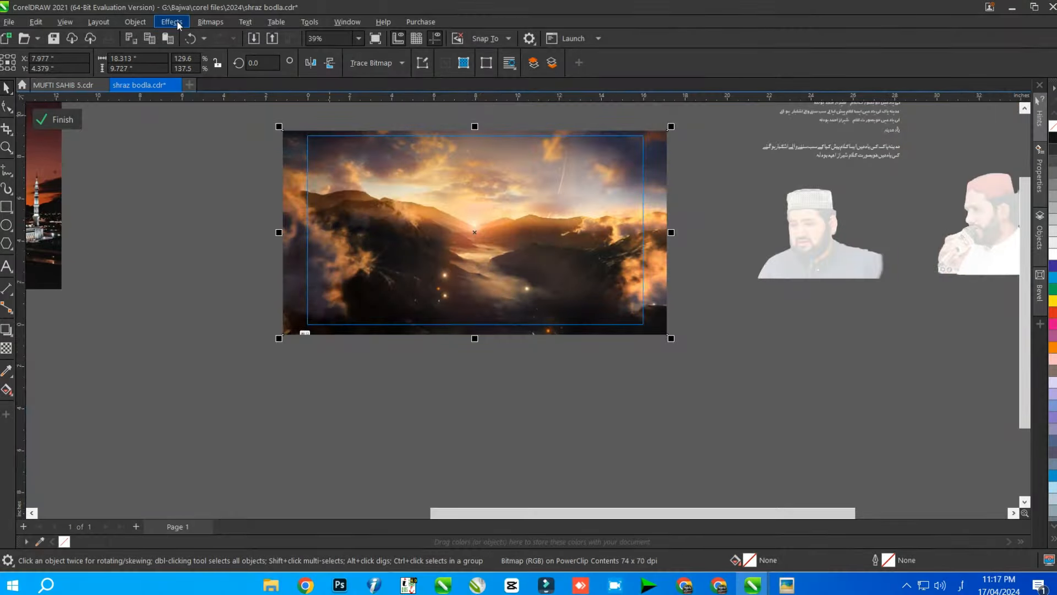
- Apply a Gaussian Blur to the sunset landscape, with the radius raised above 5 pixels
left_click(177, 21)
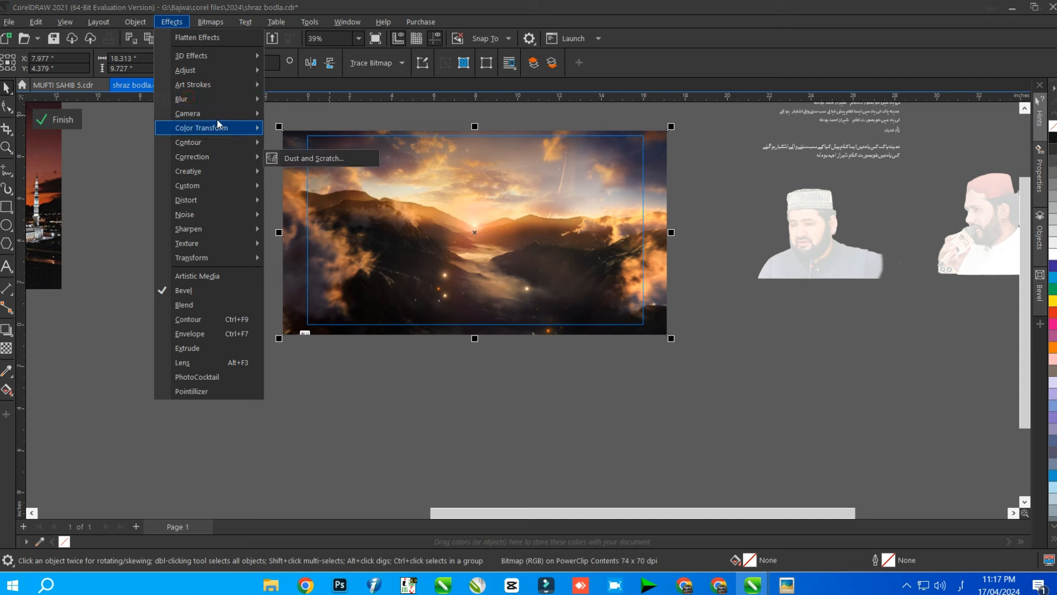
mouse_move(194, 102)
left_click(303, 130)
left_click_drag(559, 239, 603, 370)
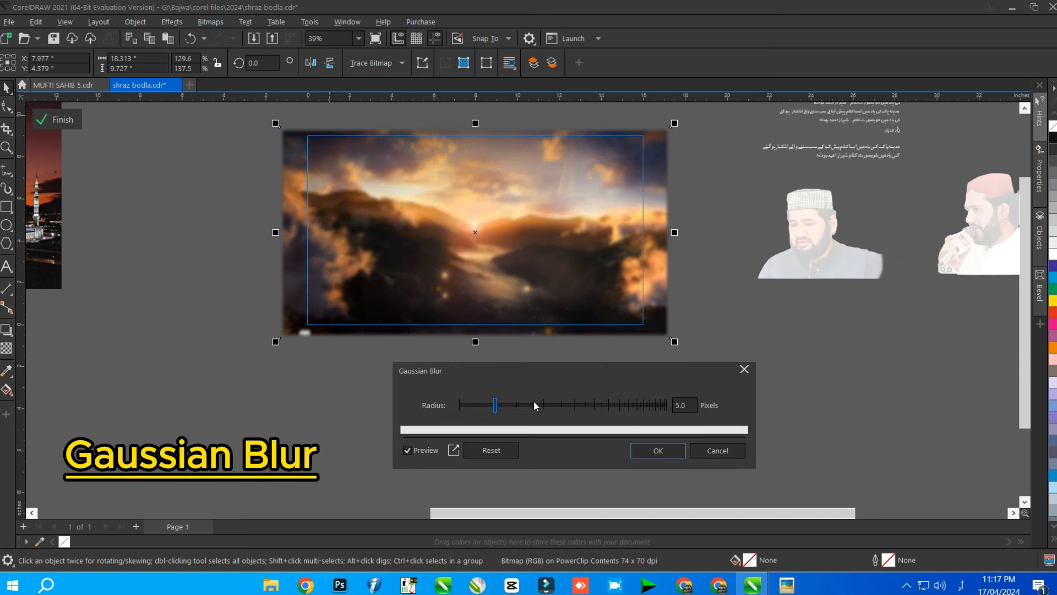
left_click_drag(495, 405, 563, 407)
left_click(649, 449)
- Place the night mosque photo over the blurred background and resize it to about 15.9 x 8.9 in
scroll(483, 285, "down", 3)
left_click(531, 375)
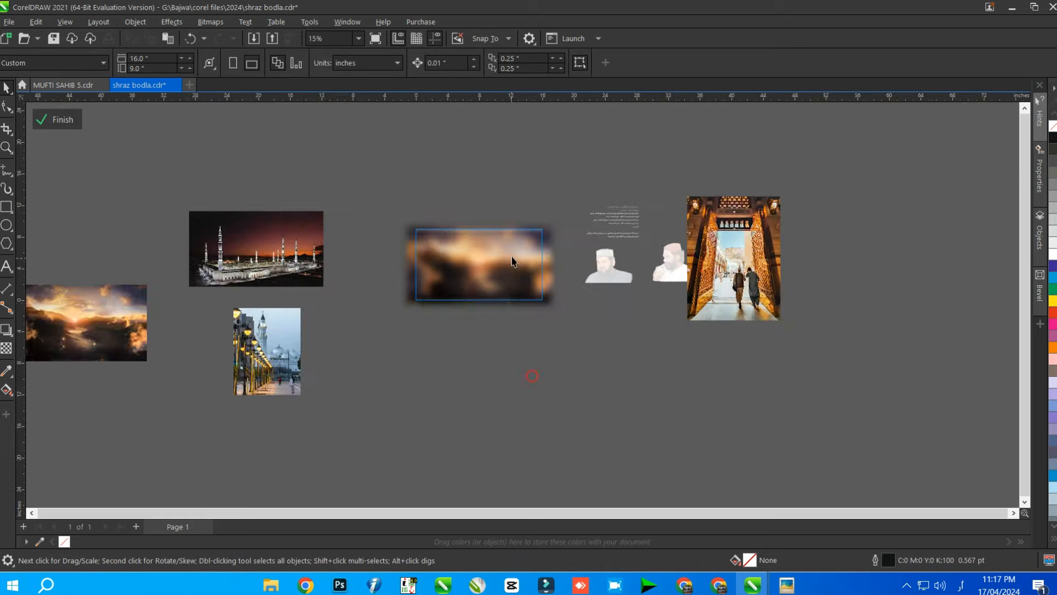
scroll(512, 259, "up", 1)
left_click_drag(181, 258, 455, 281)
scroll(455, 281, "up", 1)
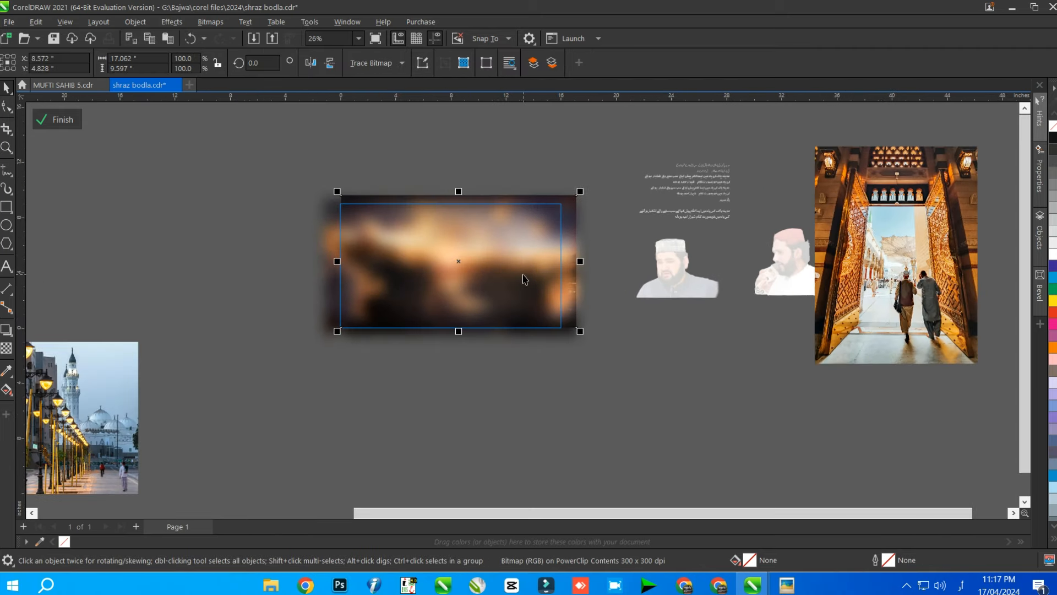
scroll(474, 307, "up", 2)
left_click_drag(609, 135, 569, 147)
left_click_drag(485, 297, 481, 303)
left_click_drag(567, 330, 578, 336)
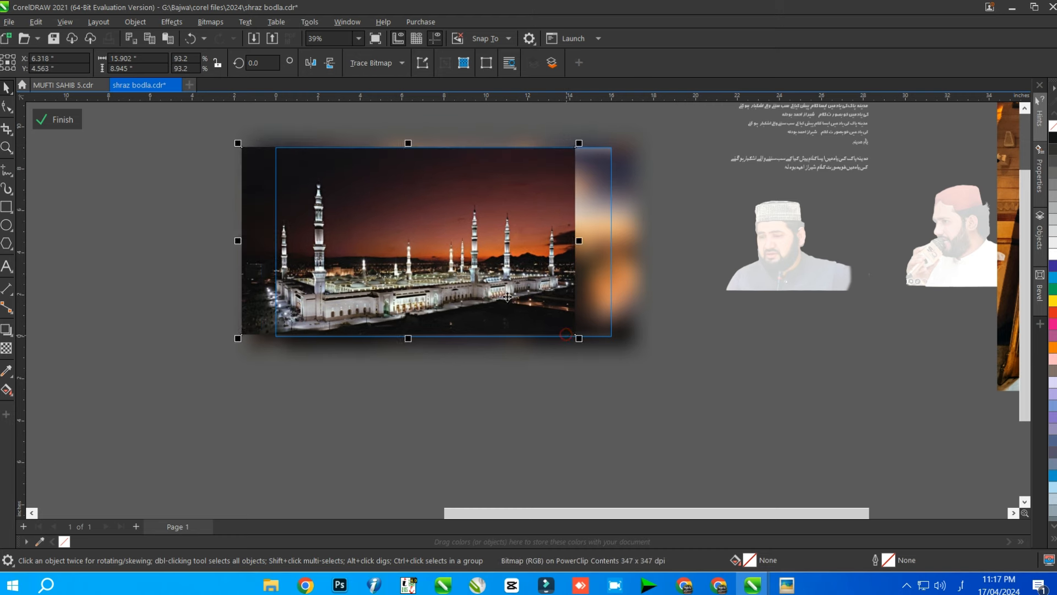
left_click_drag(417, 334, 411, 339)
- Fade out the bottom edge of the night mosque photo with a vertical fountain transparency
scroll(349, 296, "up", 1)
key("t")
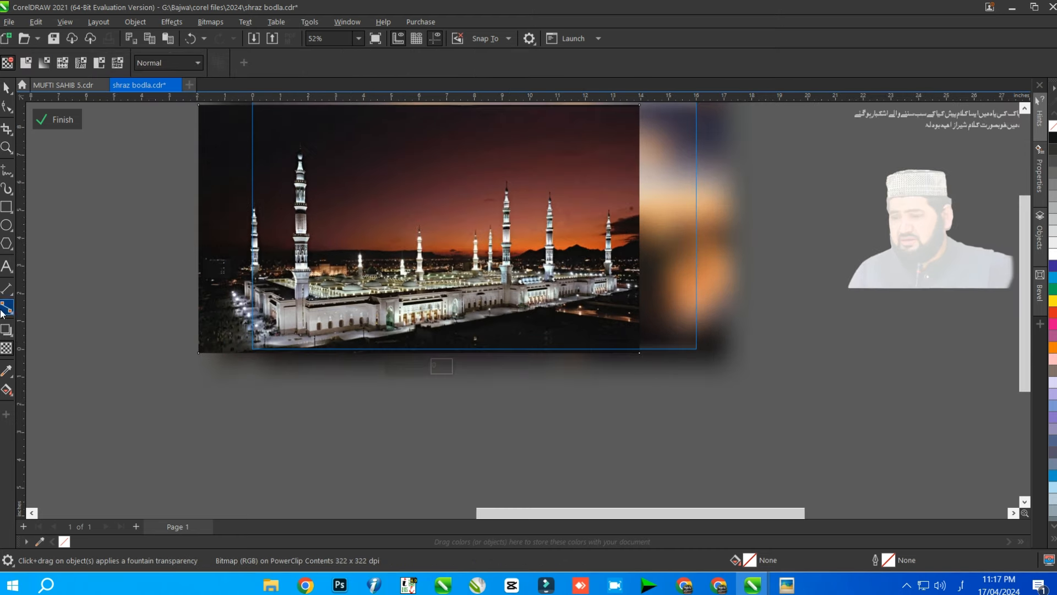
left_click_drag(428, 262, 432, 353)
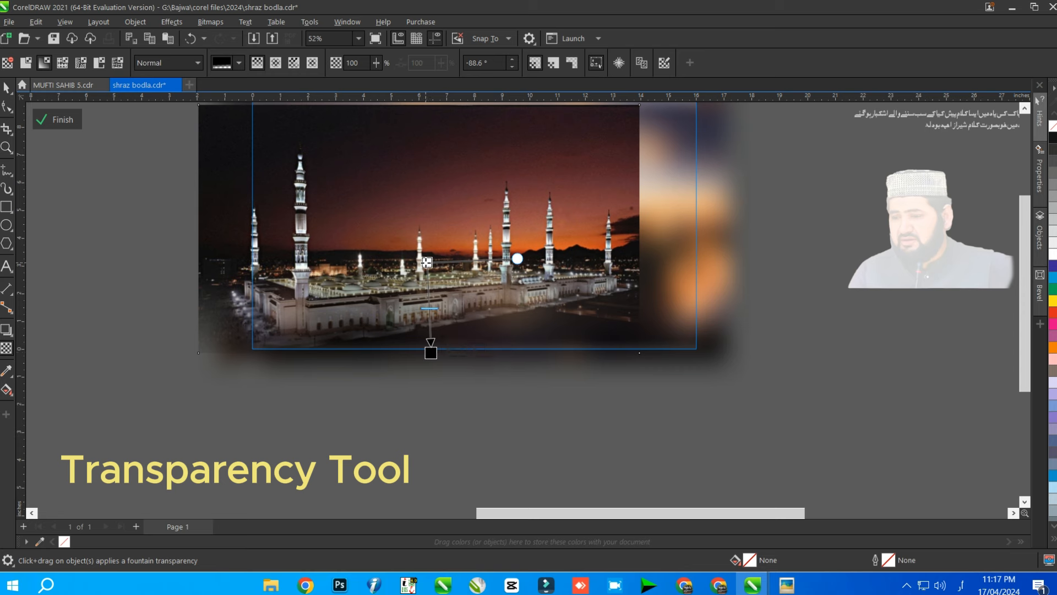
left_click_drag(428, 262, 425, 242)
- Convert the faded mosque photo to an RGB bitmap at 500 dpi with a transparent background
left_click(210, 22)
left_click(245, 35)
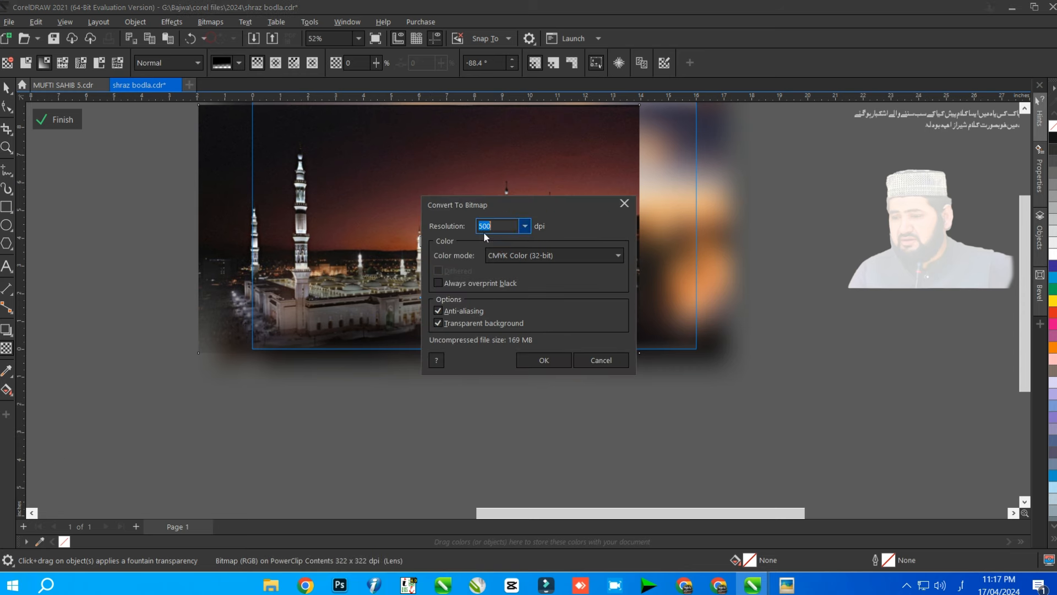
left_click(618, 255)
left_click(523, 305)
left_click(546, 363)
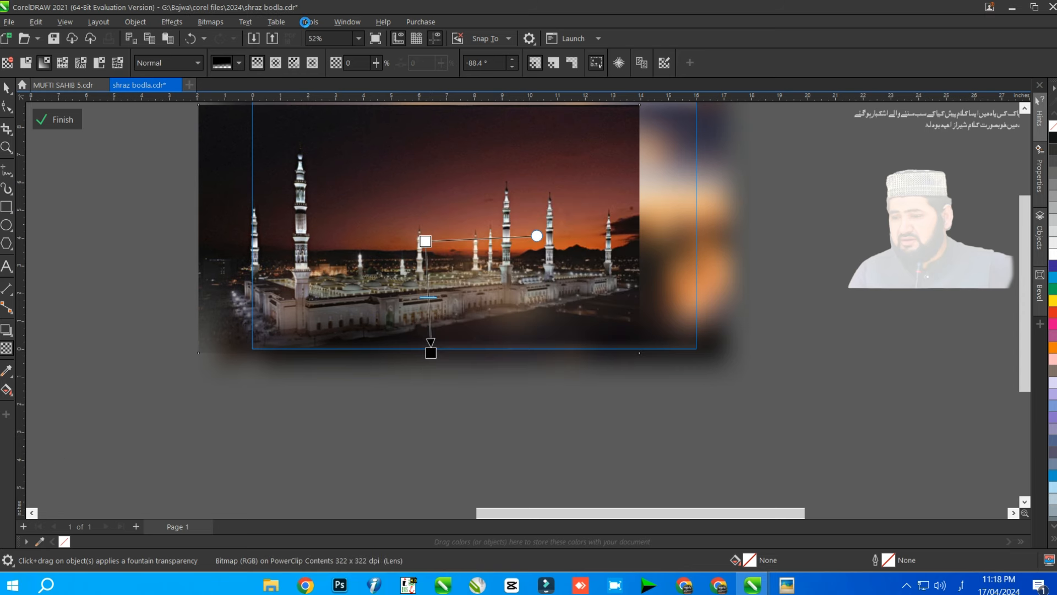
left_click(305, 22)
left_click(331, 70)
left_click(589, 331)
left_click(614, 440)
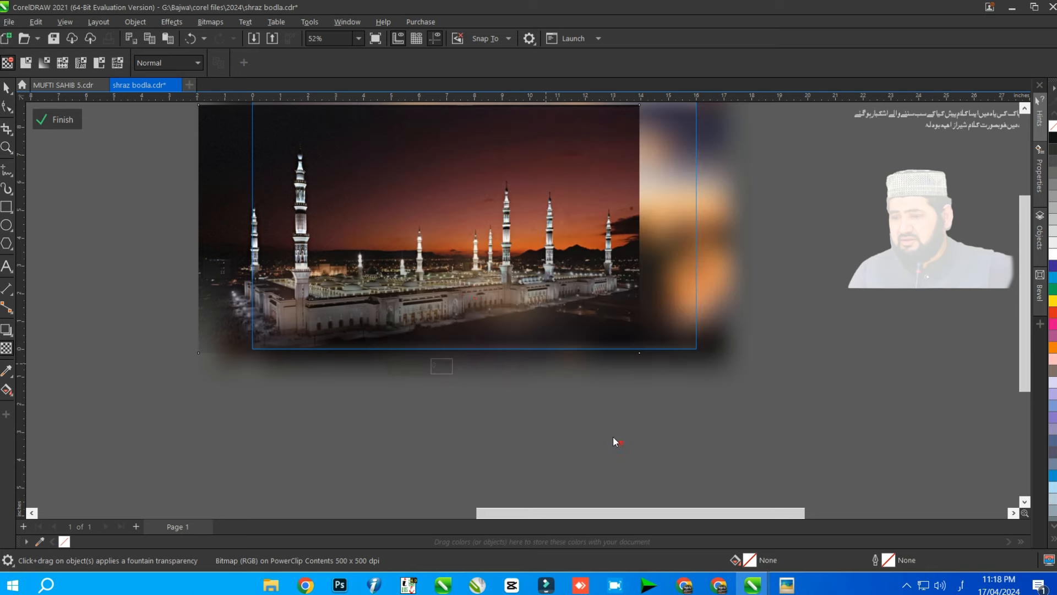
- Fade out the mosque photo's right edge with a fountain transparency and convert the result to a bitmap
scroll(503, 378, "down", 2)
left_click_drag(574, 327, 575, 325)
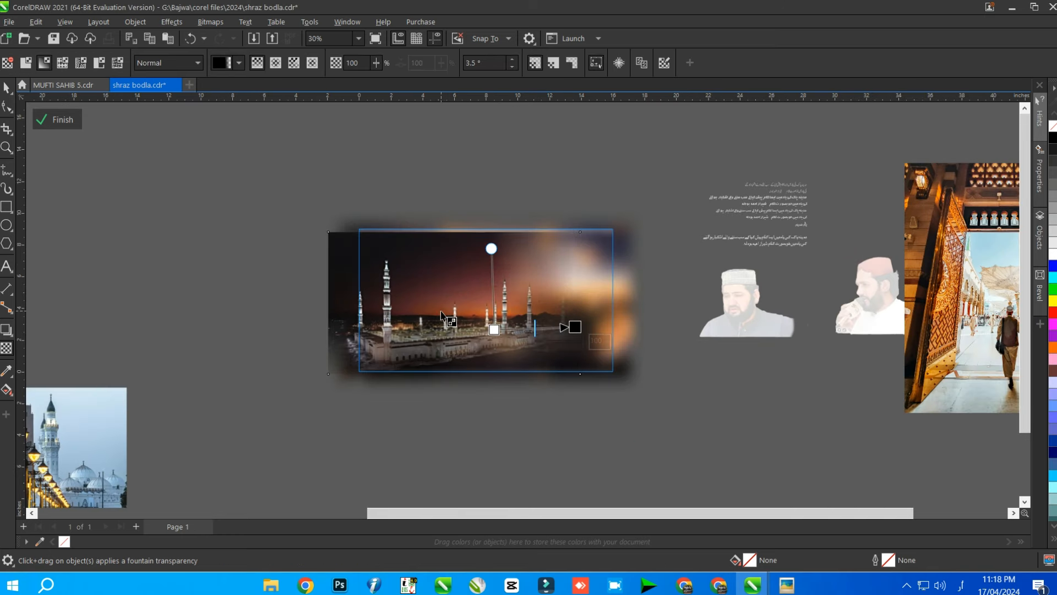
key("ctrl+shift+b")
left_click(543, 361)
- Fade out the mosque photo's left and top edges with fountain transparency and set its merge mode to Add
left_click_drag(410, 325, 328, 329)
scroll(409, 294, "up", 1)
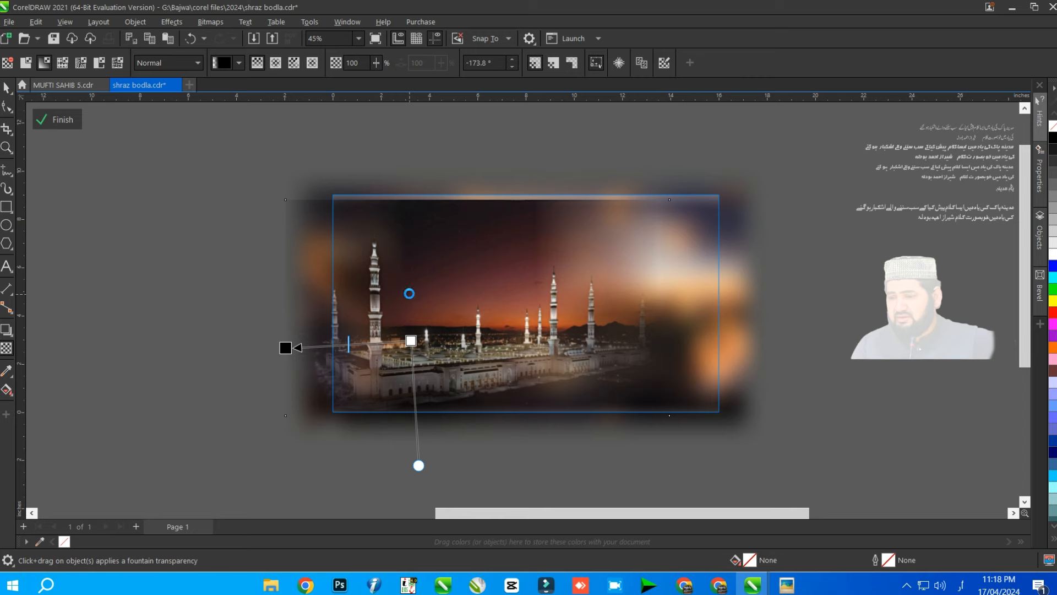
left_click_drag(481, 203, 481, 201)
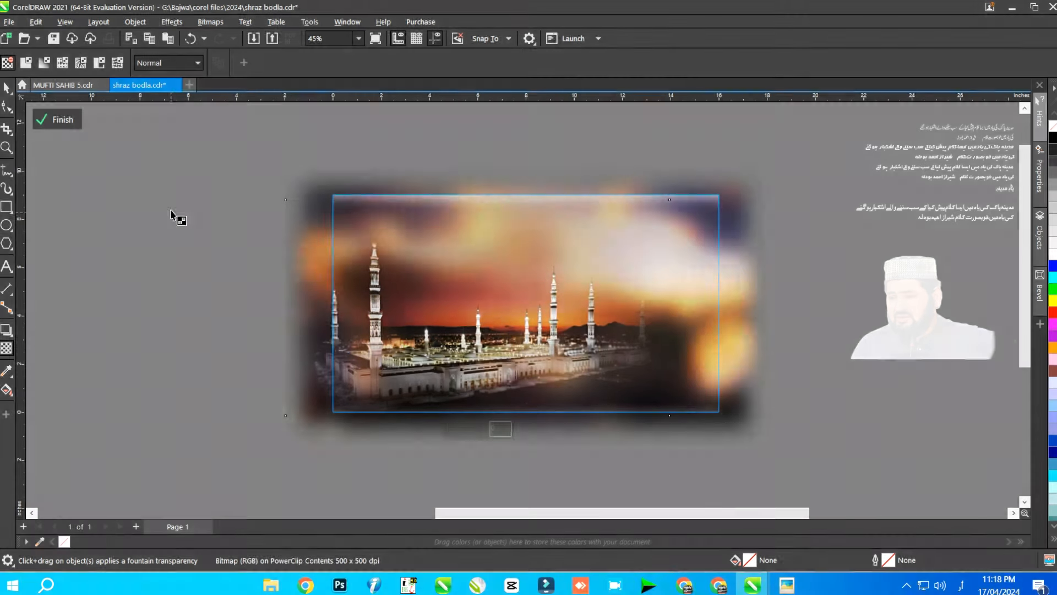
left_click(178, 64)
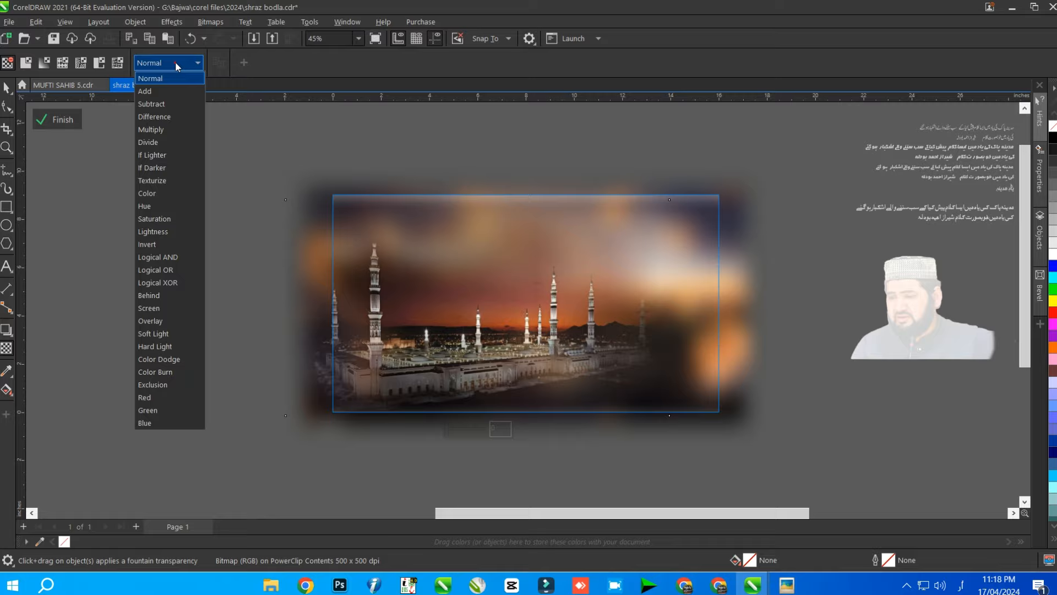
left_click(171, 91)
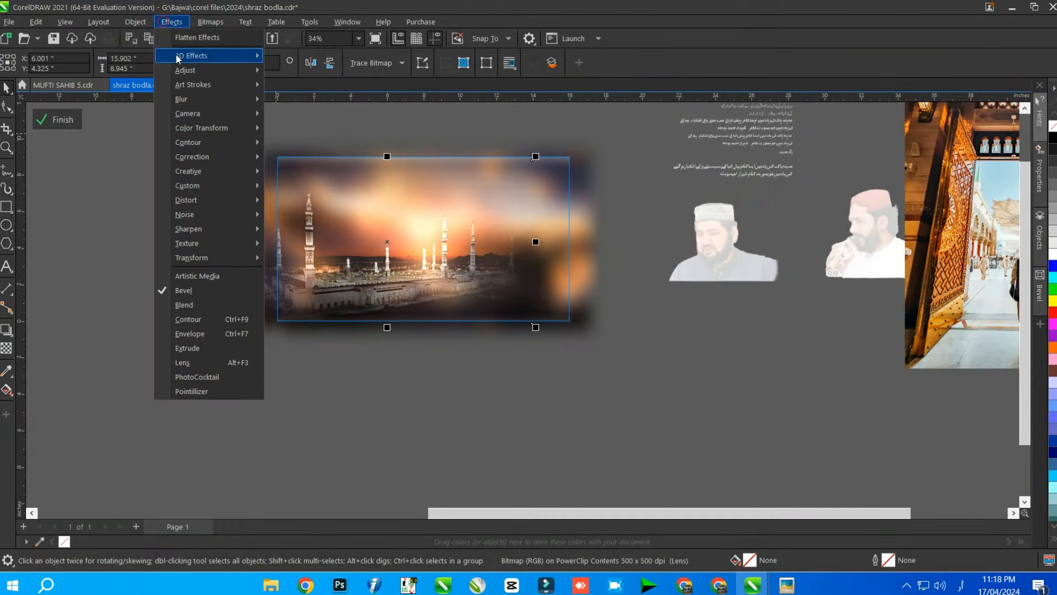
- Open the Hue/Saturation/Lightness adjustment for the mosque photo and reset its values
mouse_move(214, 70)
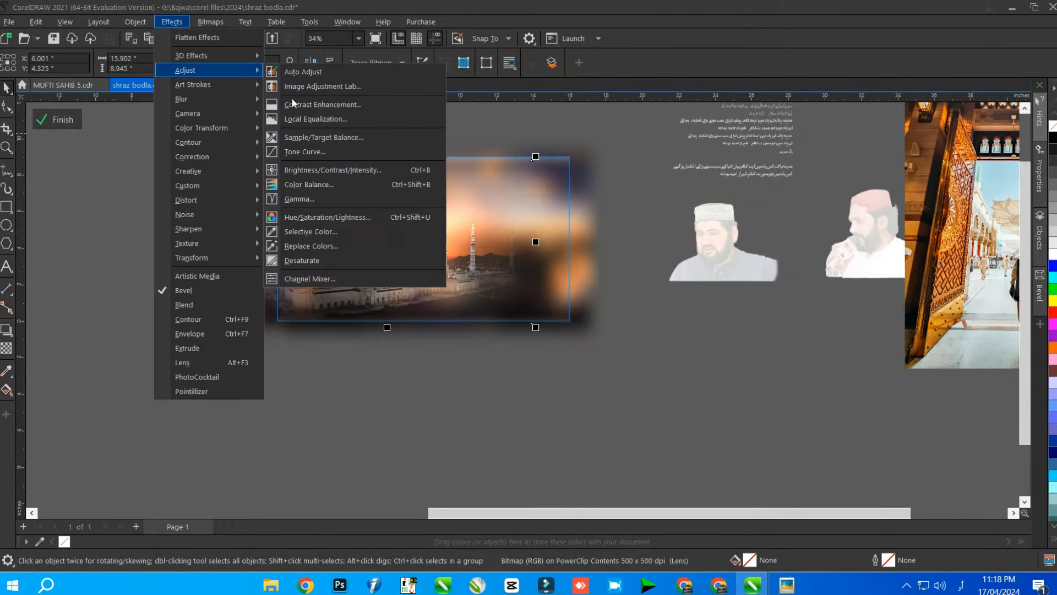
left_click(328, 217)
left_click_drag(556, 179, 781, 182)
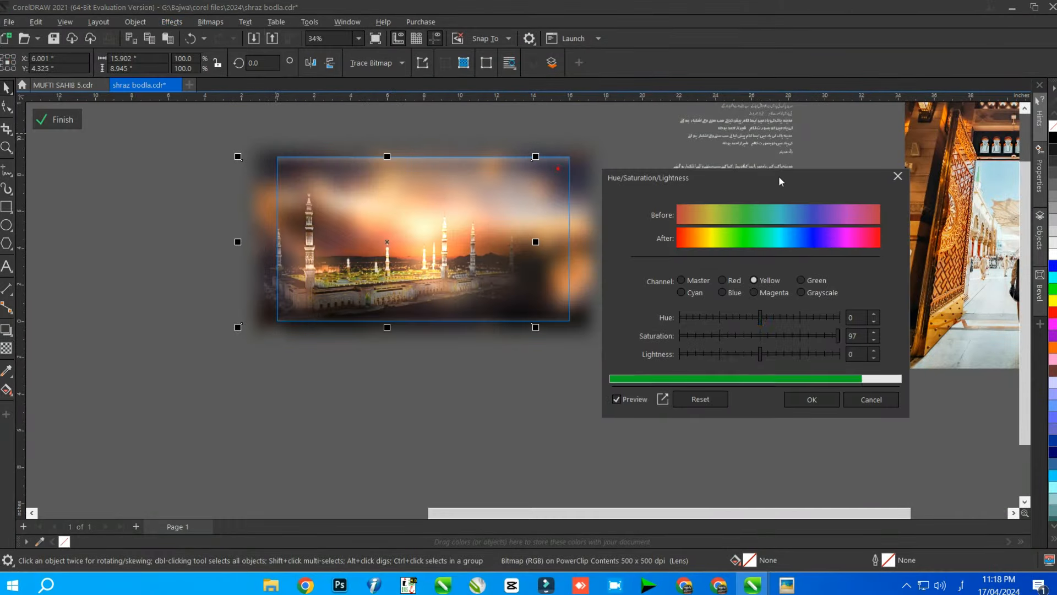
left_click(700, 399)
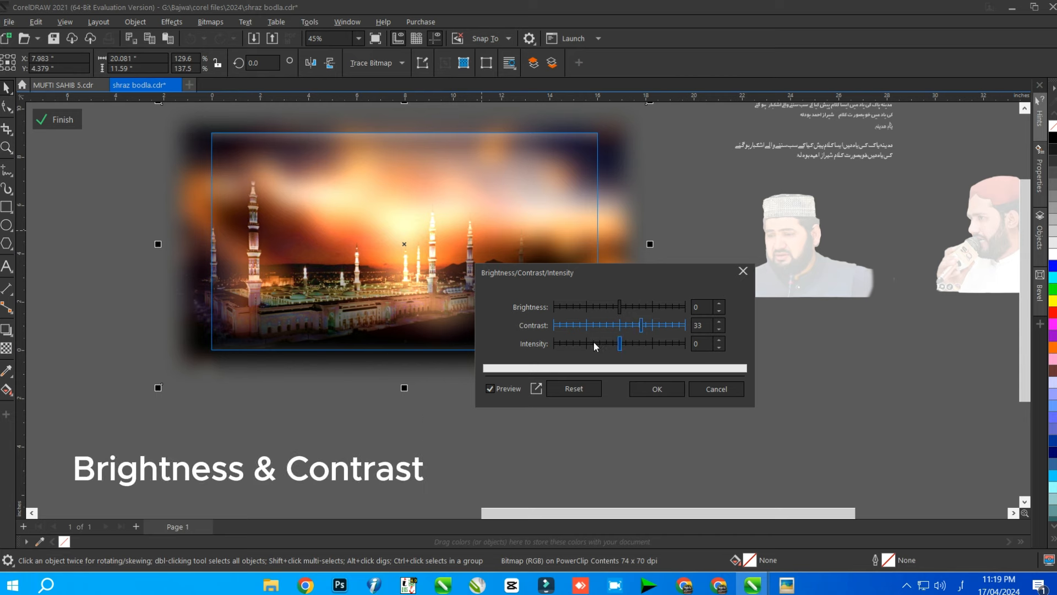
- Apply a Brightness/Contrast/Intensity adjustment to the blurred background with contrast 33 and intensity -41
left_click(595, 343)
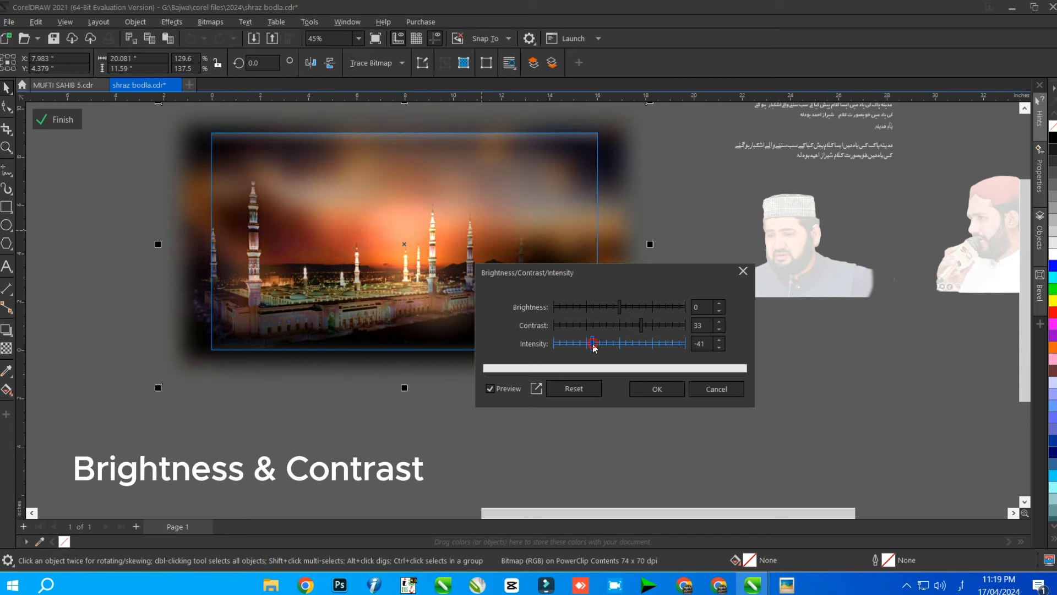
left_click(649, 388)
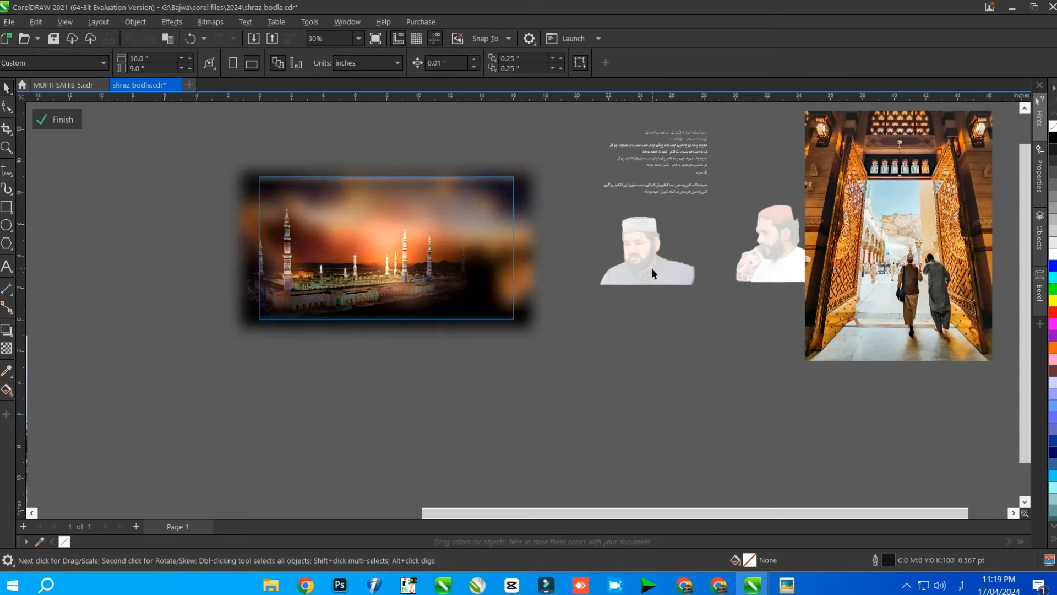
- Reposition the street photo beside the page and place the unblurred sunset landscape over the page, behind the mosque
scroll(606, 304, "down", 2)
left_click_drag(295, 366, 328, 281)
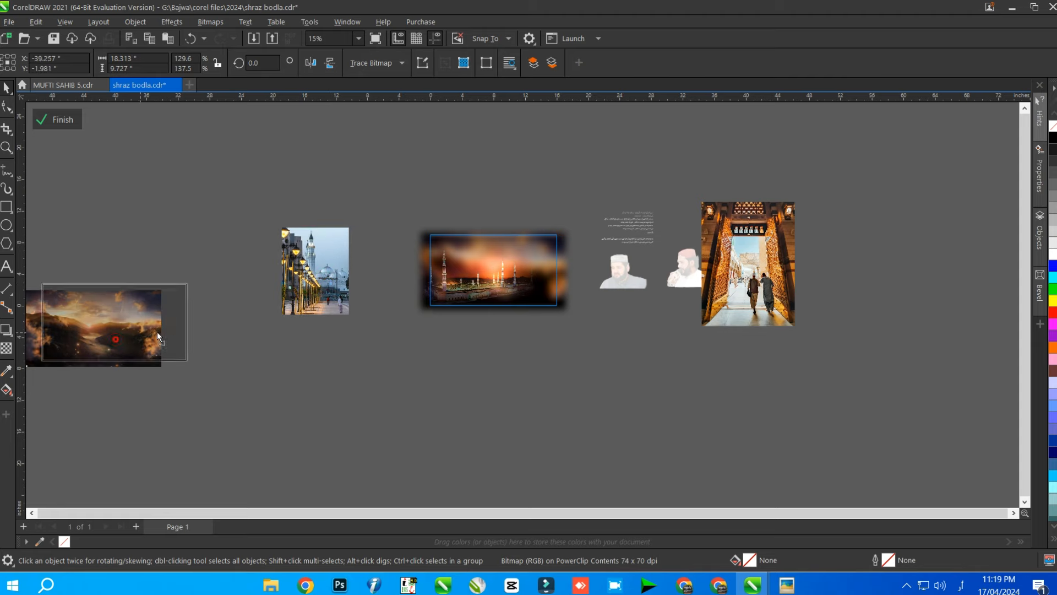
left_click_drag(158, 332, 510, 323)
scroll(509, 198, "up", 1)
scroll(510, 332, "up", 1)
left_click_drag(444, 275, 454, 319)
left_click(453, 318)
scroll(453, 319, "down", 2)
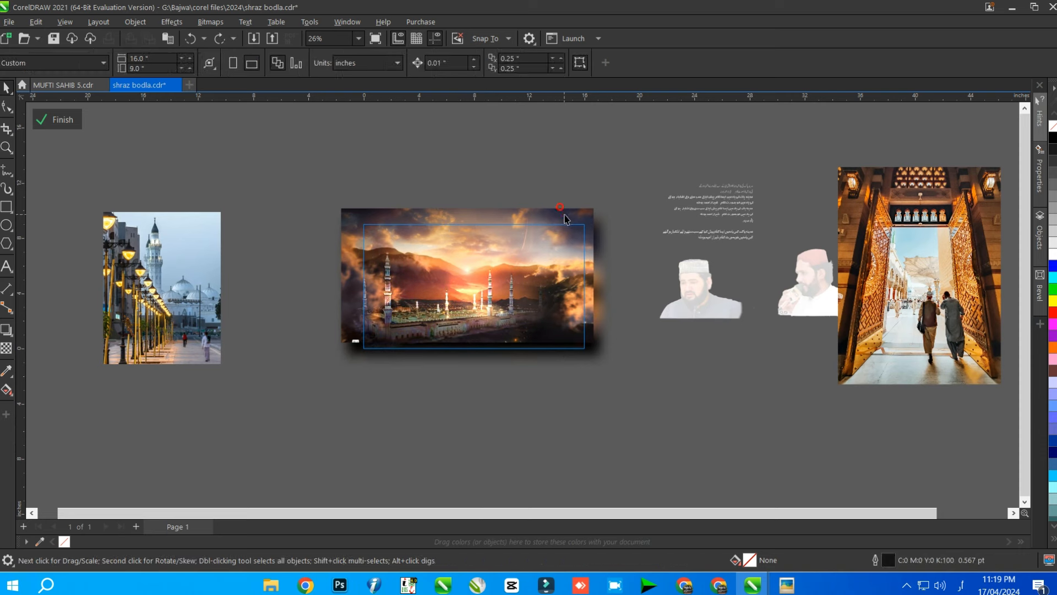
- Reset the Brightness/Contrast/Intensity values for the unblurred sunset landscape and apply an intensity of -26
scroll(467, 287, "up", 1)
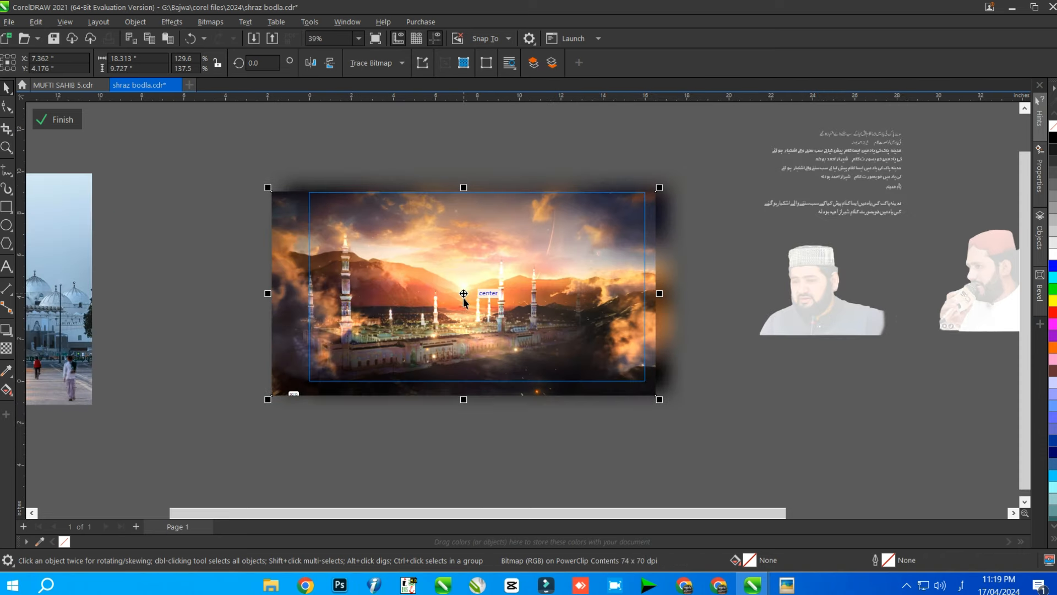
key("ctrl+b")
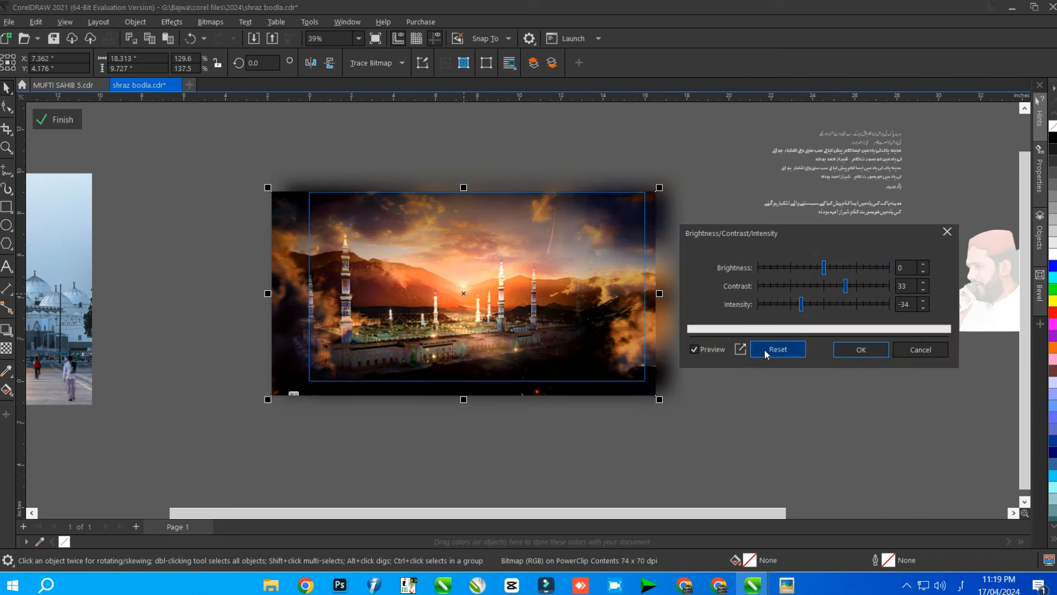
left_click(765, 349)
left_click(784, 304)
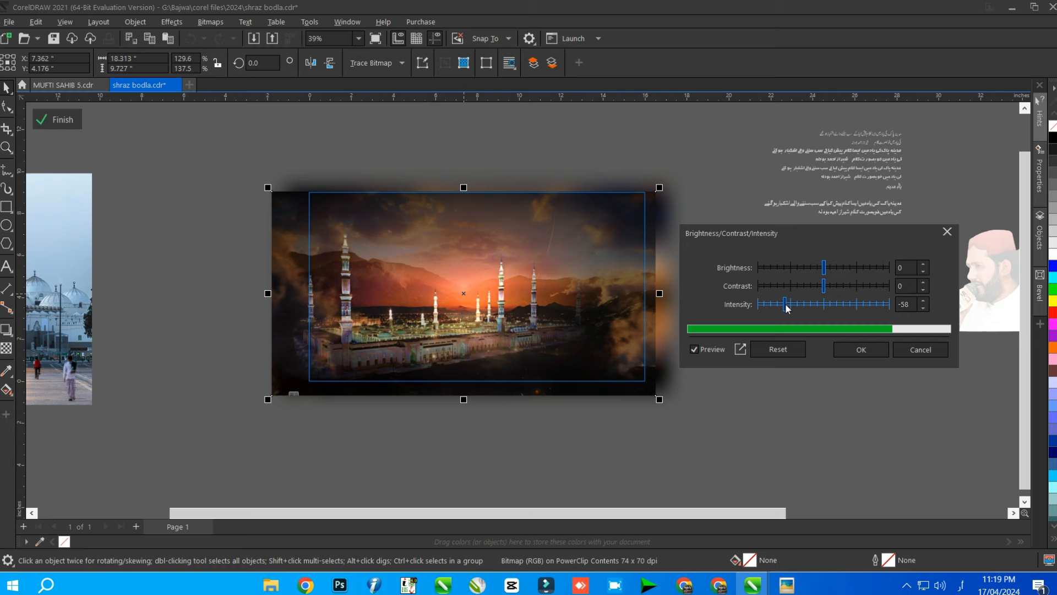
left_click(816, 307)
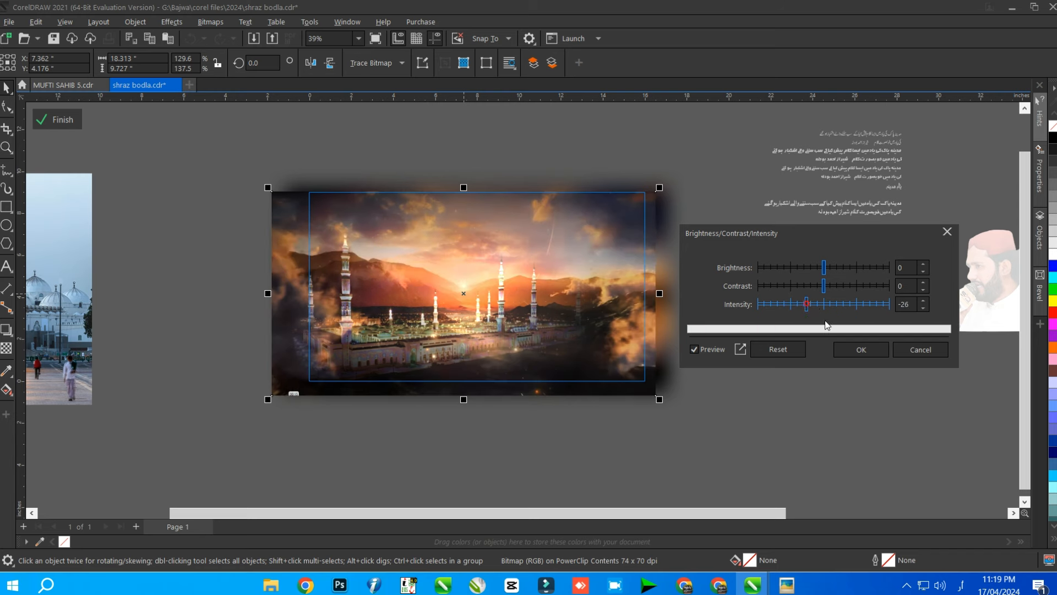
left_click(868, 349)
left_click_drag(483, 336, 353, 343)
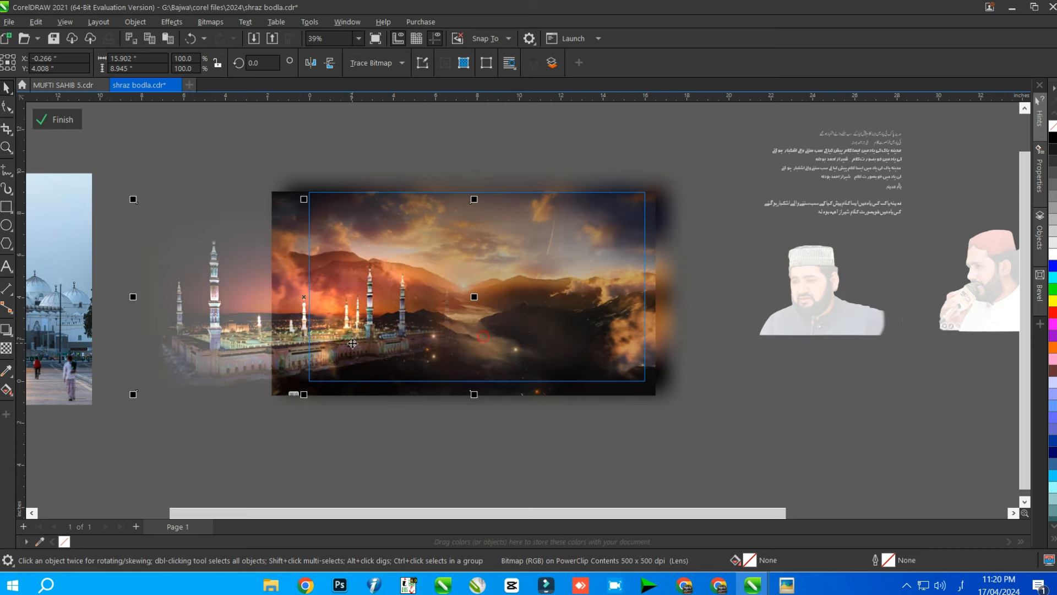
key("ctrl+z")
left_click(436, 348)
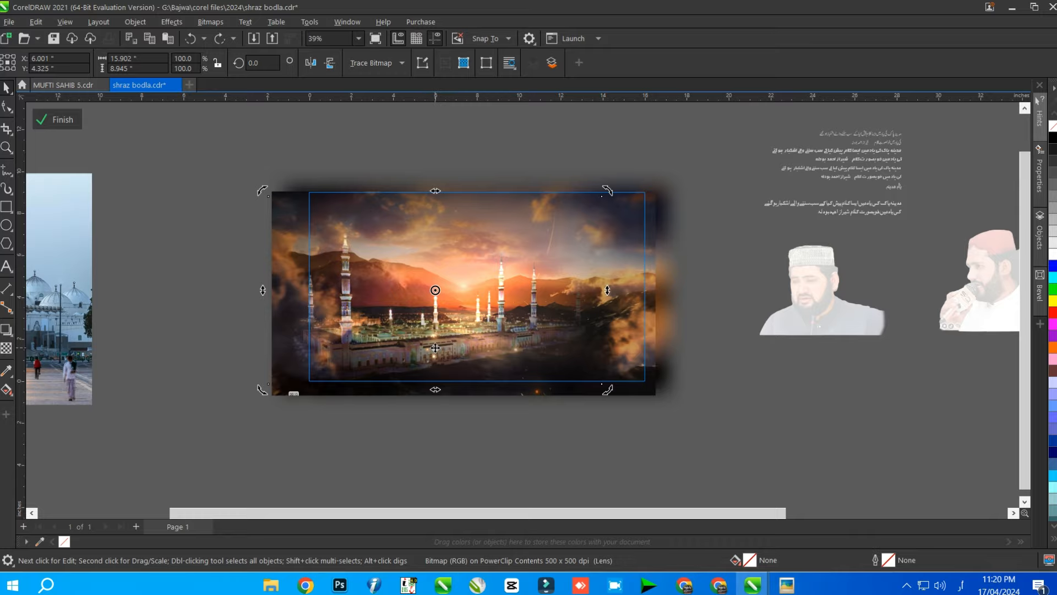
- Move the mosque gateway photo to the empty area just left of the page
left_click_drag(724, 260, 278, 286)
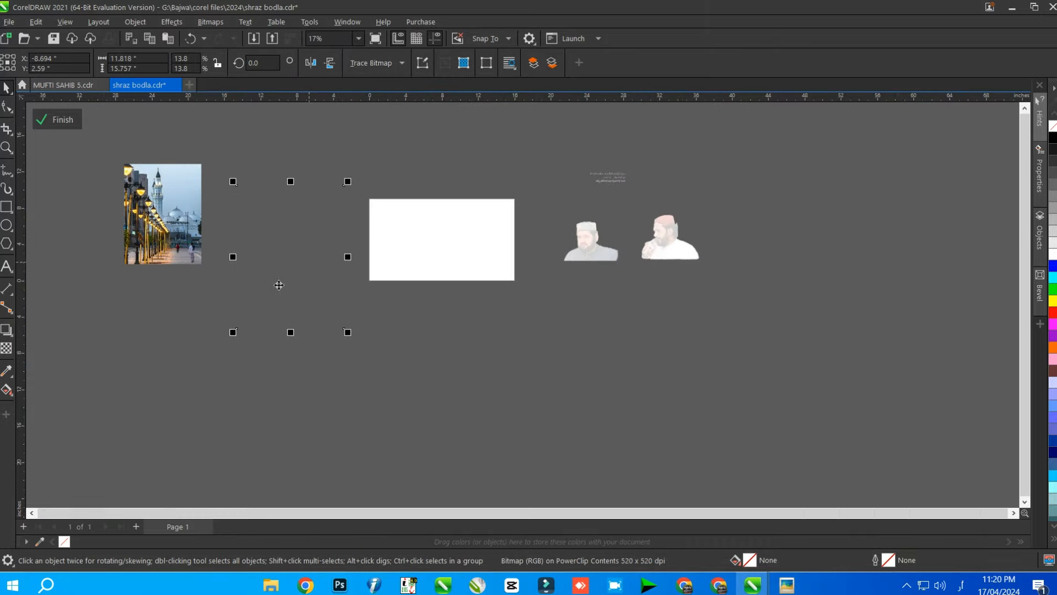
scroll(278, 286, "up", 2)
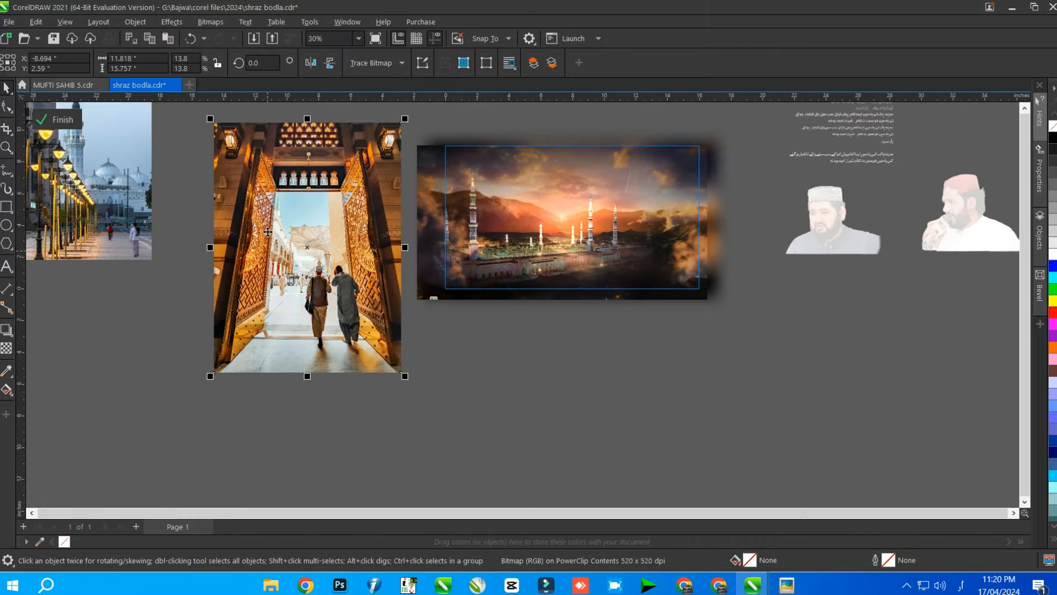
- Trace the left door and wall of the mosque gateway photo with the Pen tool, closing the outline along the photo's outer edge
left_click(12, 178)
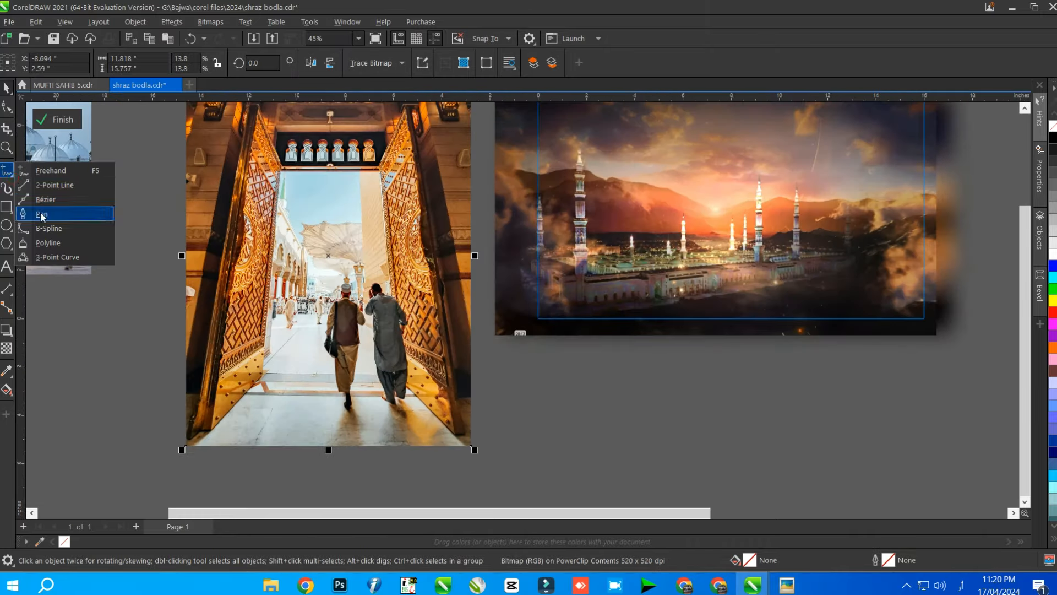
left_click(43, 214)
scroll(378, 250, "down", 2)
scroll(320, 179, "up", 3)
scroll(305, 158, "up", 3)
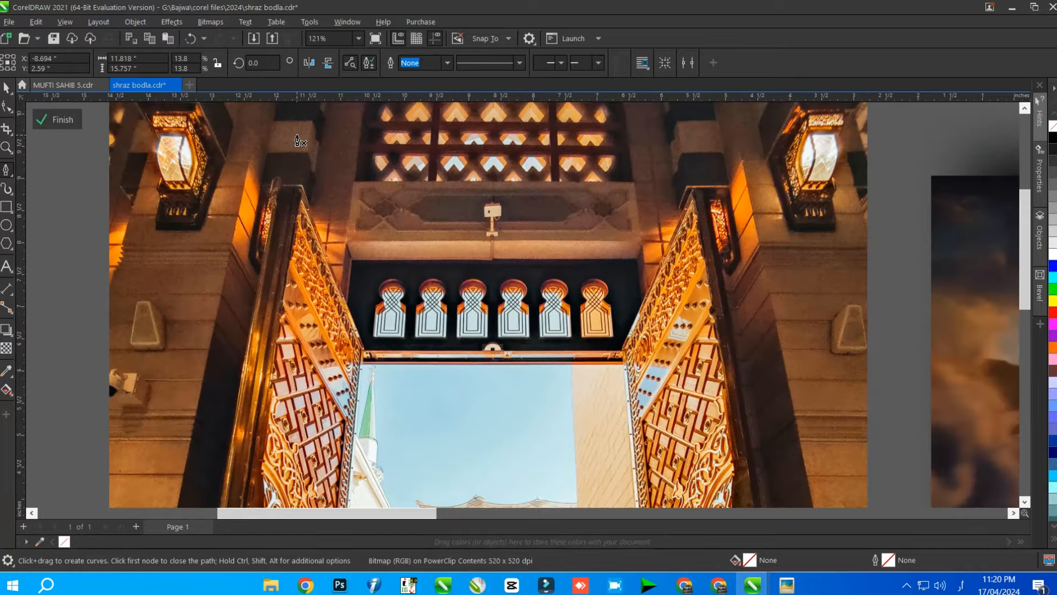
scroll(305, 197, "down", 2)
scroll(314, 145, "up", 2)
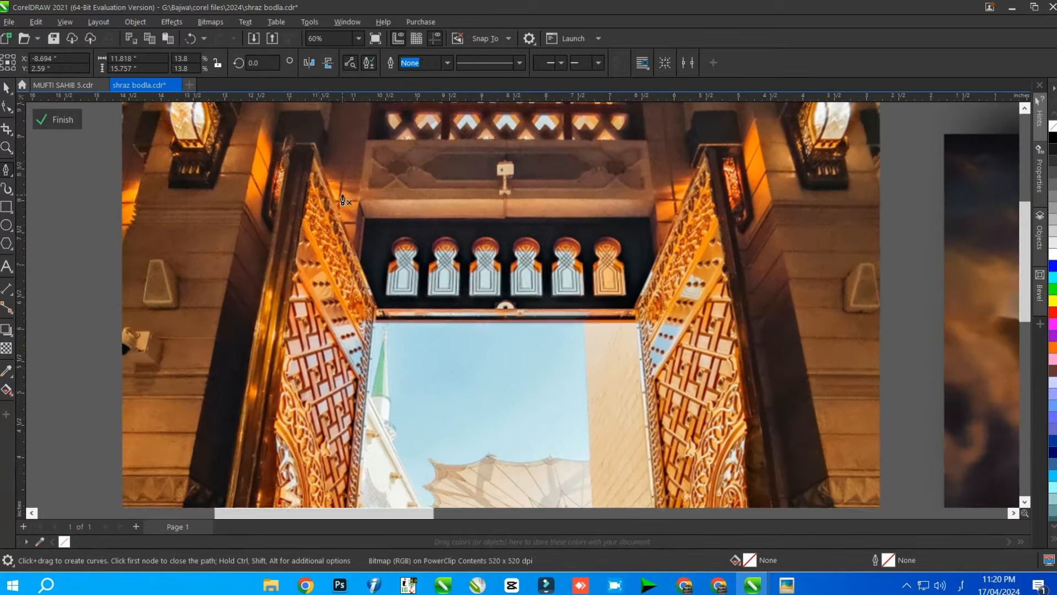
left_click(315, 145)
left_click(383, 312)
scroll(383, 312, "down", 3)
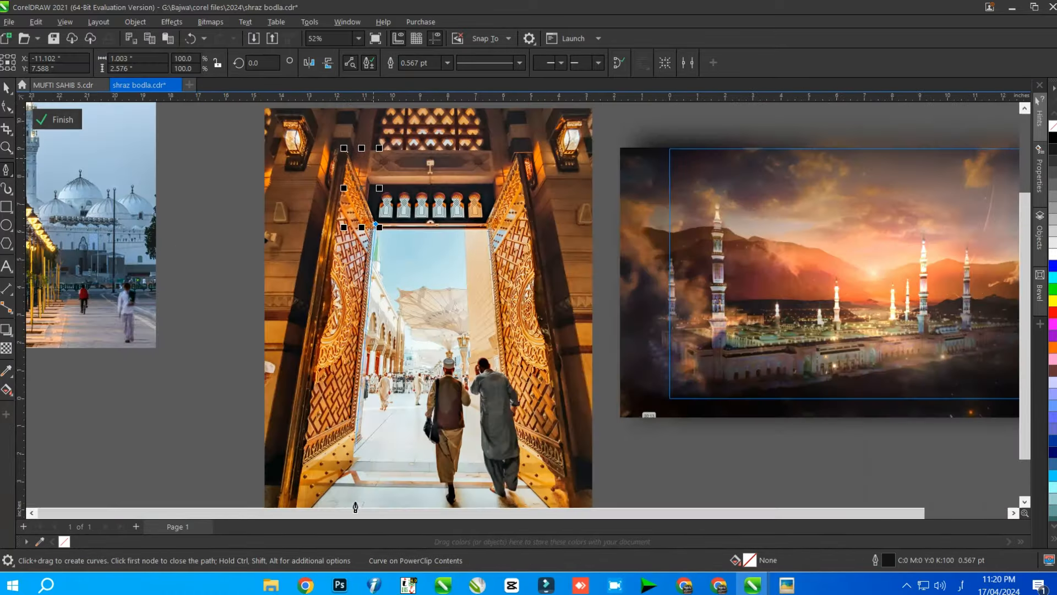
scroll(352, 473, "up", 3)
scroll(467, 274, "down", 3)
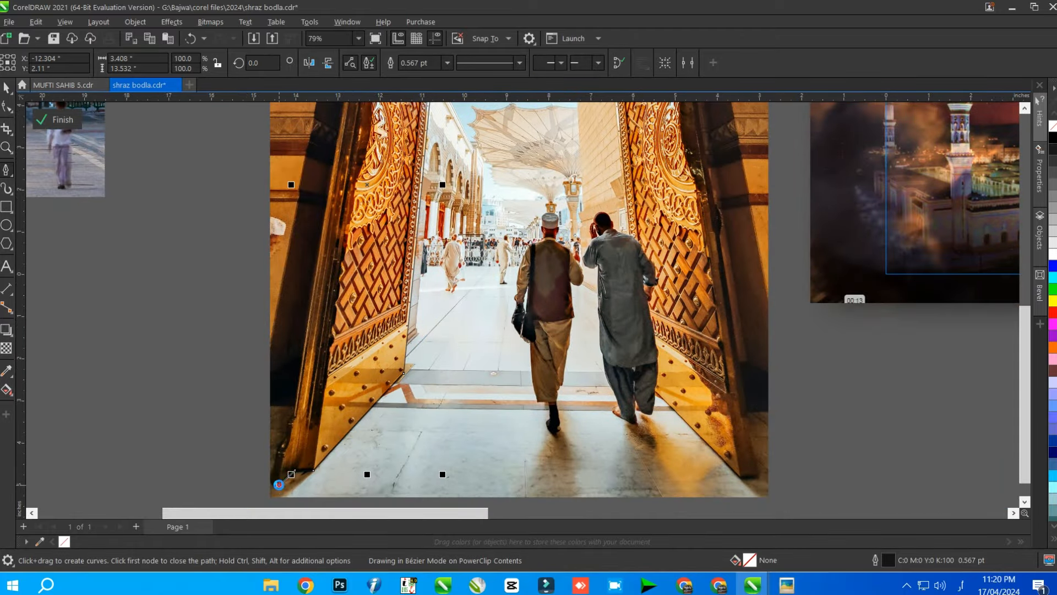
scroll(270, 347, "down", 3)
scroll(286, 232, "up", 3)
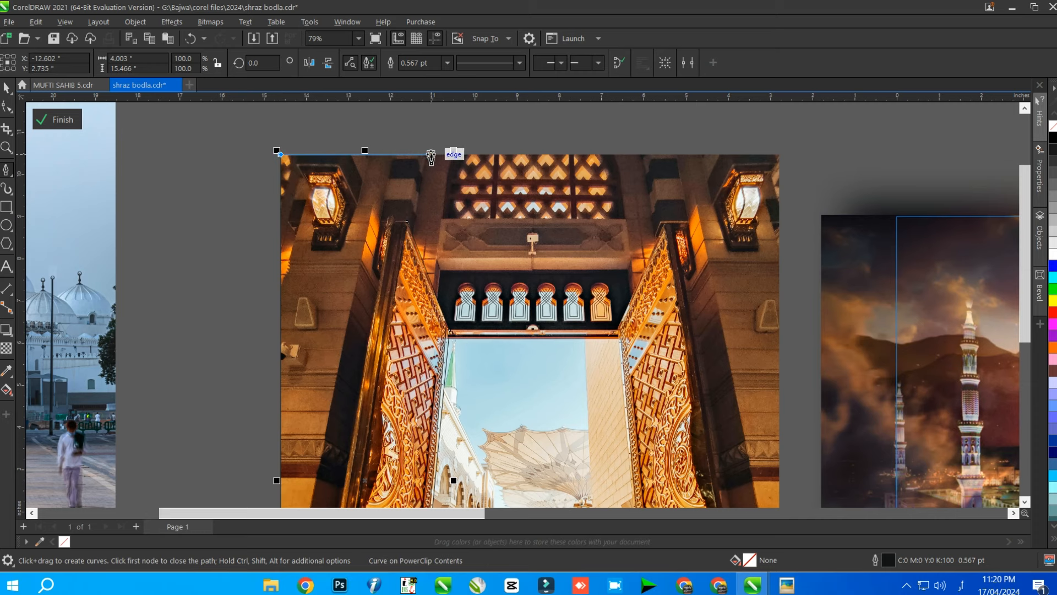
- Cut the left door out of the gateway photo along the traced outline and delete the leftover photo and outline
left_click(8, 87)
scroll(421, 196, "down", 5)
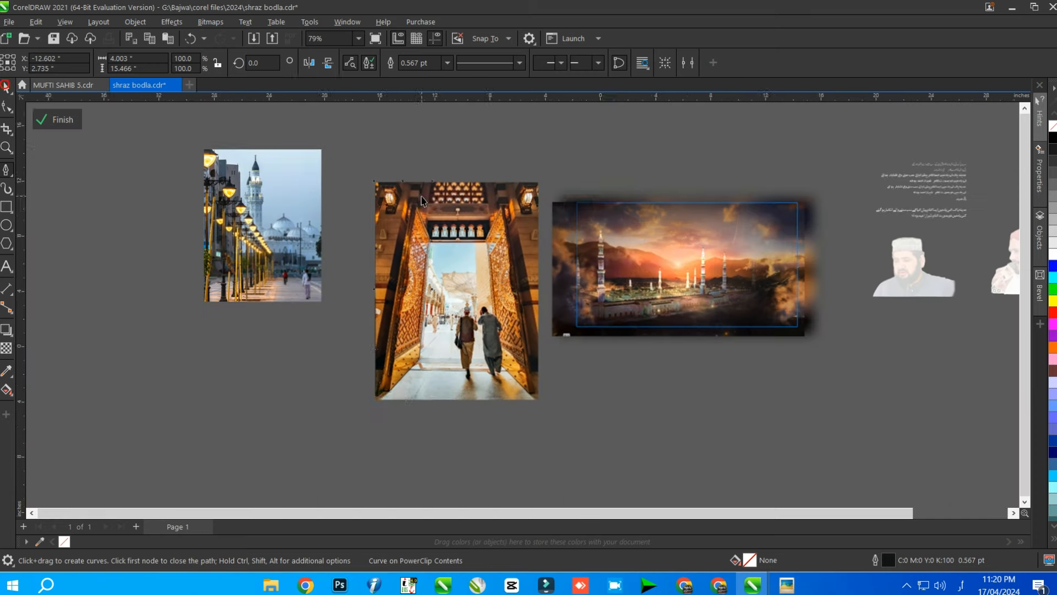
left_click(455, 265, "shift")
left_click_drag(442, 308, 106, 412)
key("Delete")
left_click_drag(398, 322, 471, 338)
key("Delete")
left_click(397, 309)
- Duplicate the door cutout to the empty area beyond the two portraits and crop that copy to the lantern section
scroll(351, 220, "down", 1)
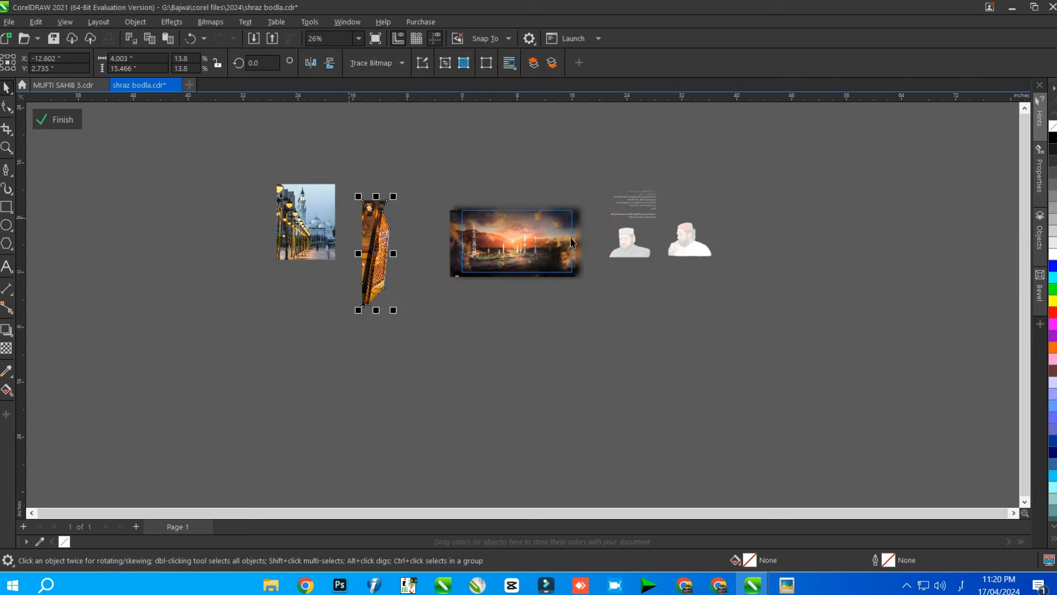
scroll(578, 234, "up", 1)
left_click_drag(233, 273, 887, 295)
scroll(961, 219, "up", 2)
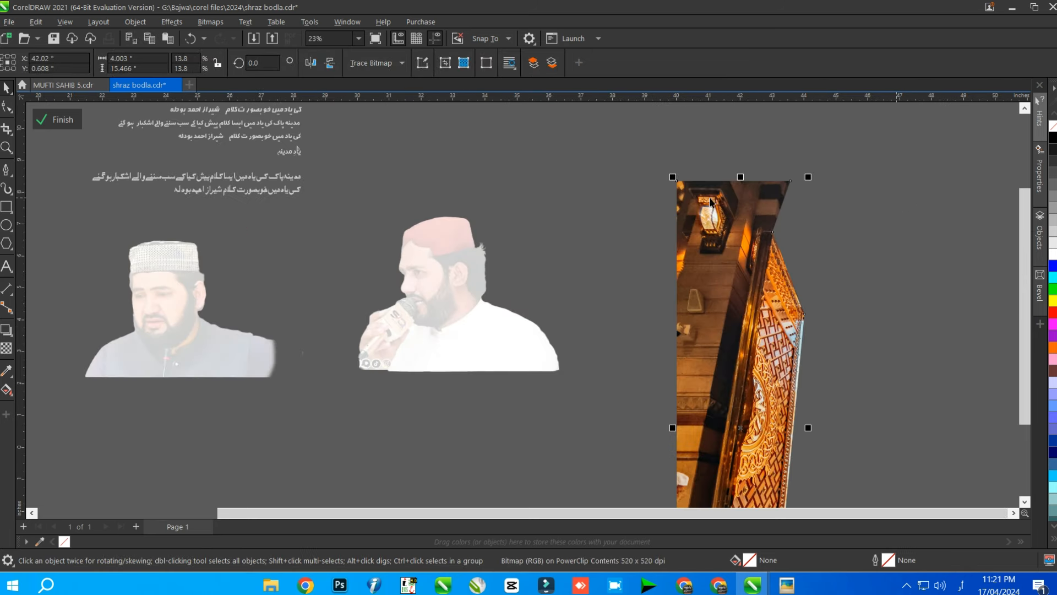
left_click(7, 129)
left_click_drag(633, 146, 765, 290)
key("Return")
scroll(756, 198, "down", 2)
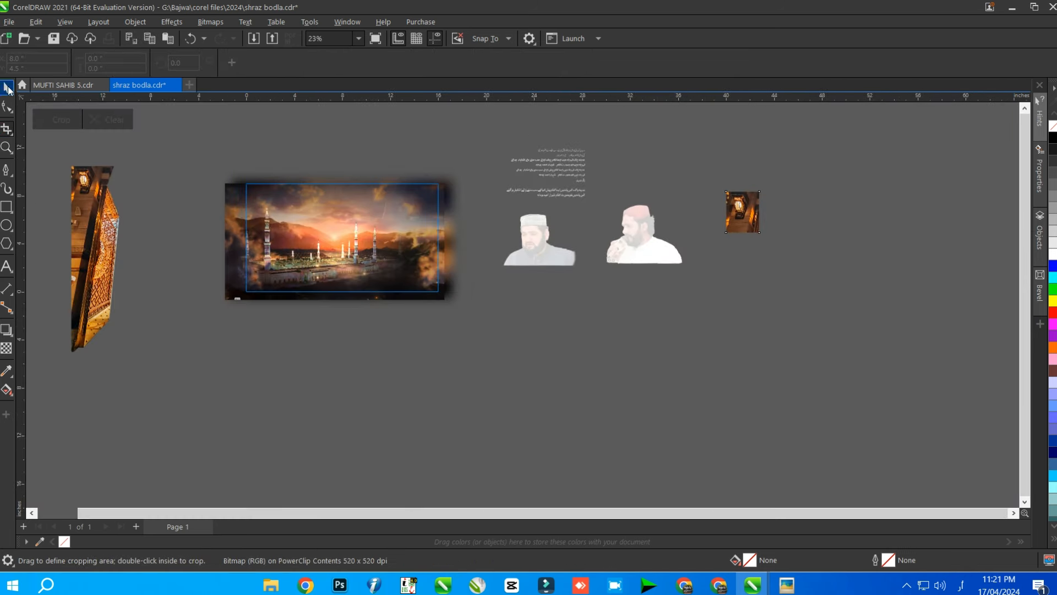
- Place the door cutout over the page's left edge and bring it to the front
left_click(8, 89)
scroll(496, 212, "down", 1)
scroll(265, 231, "up", 1)
left_click_drag(225, 271, 362, 236)
scroll(377, 231, "up", 1)
key("shift+Page_Up")
scroll(362, 236, "up", 1)
scroll(362, 236, "down", 2)
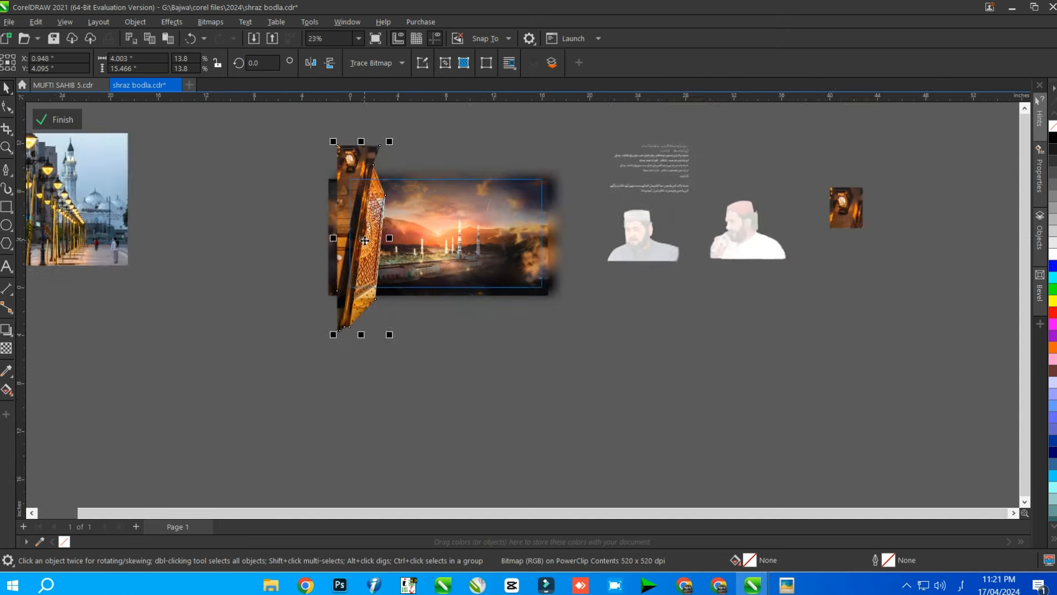
- Fade the door's inner edge with a fountain transparency and scale the door to about 3.05 x 11.79 in
scroll(362, 236, "up", 3)
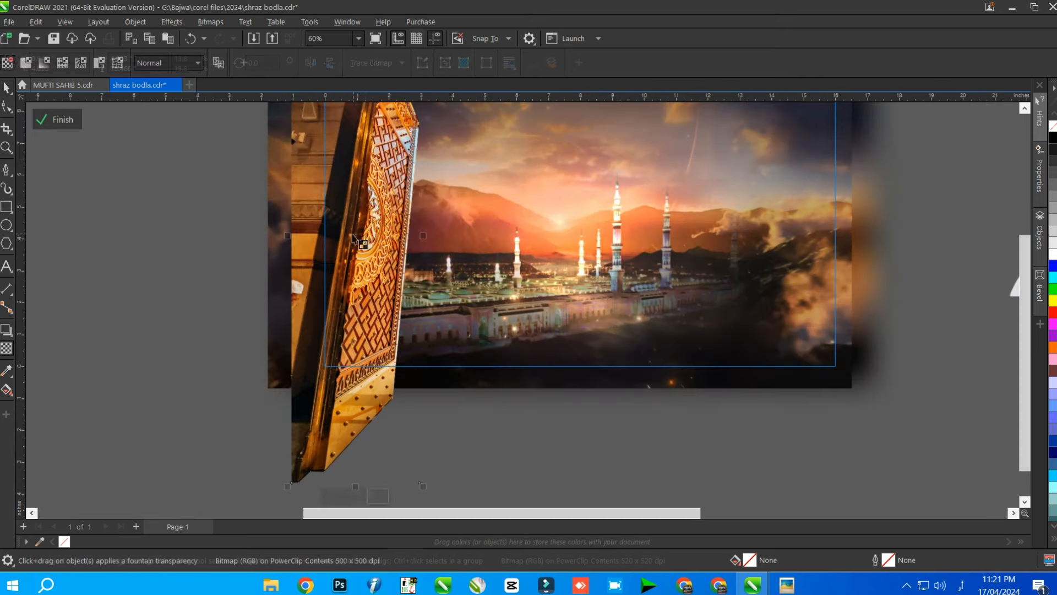
left_click_drag(353, 235, 441, 245)
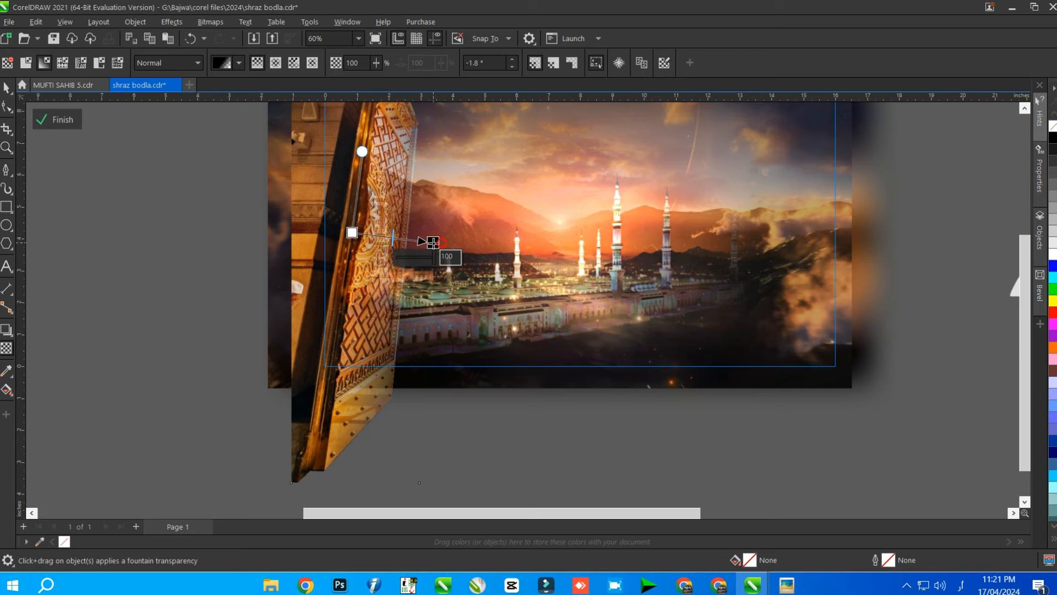
left_click(7, 87)
scroll(408, 337, "down", 2)
scroll(386, 317, "up", 1)
left_click_drag(430, 445, 416, 403, "shift")
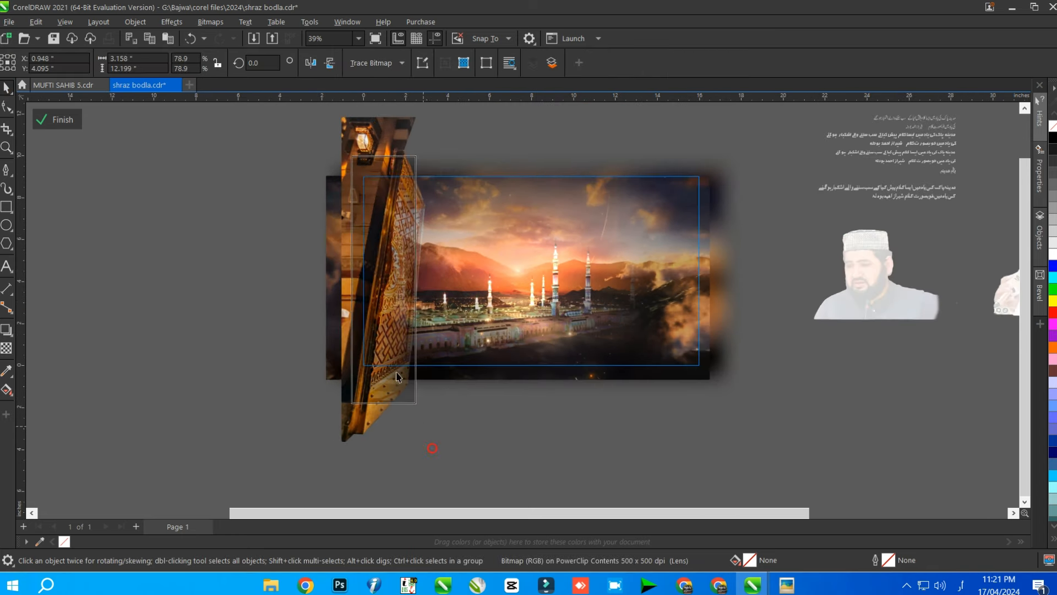
- Try a horizontally mirrored copy of the door over the page's right edge and delete that copy
left_click_drag(384, 338, 689, 308)
right_click(689, 308)
left_click(310, 63)
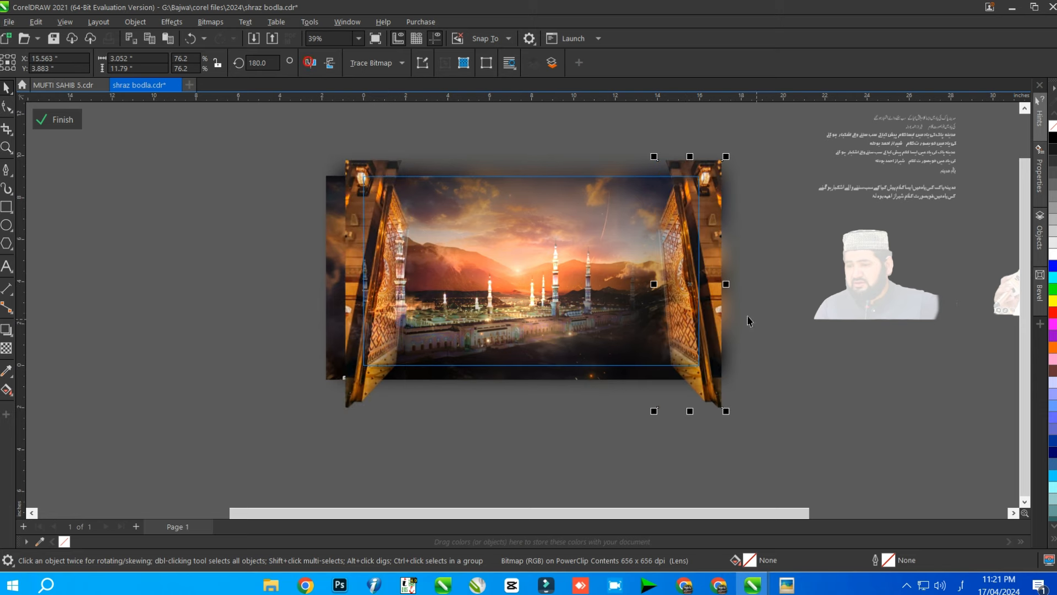
scroll(711, 308, "up", 1)
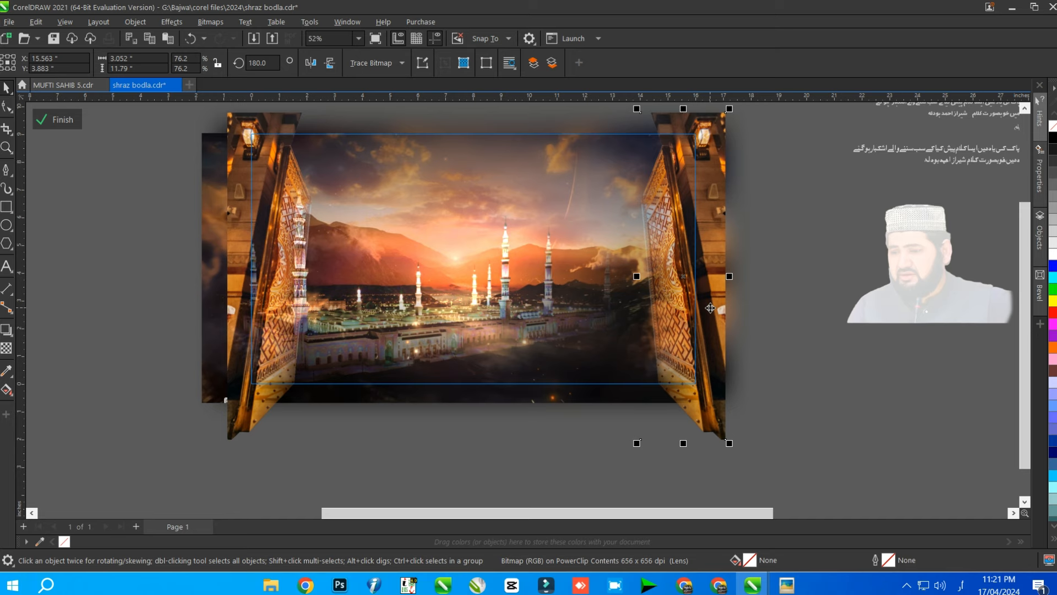
left_click(311, 63)
scroll(616, 247, "down", 3)
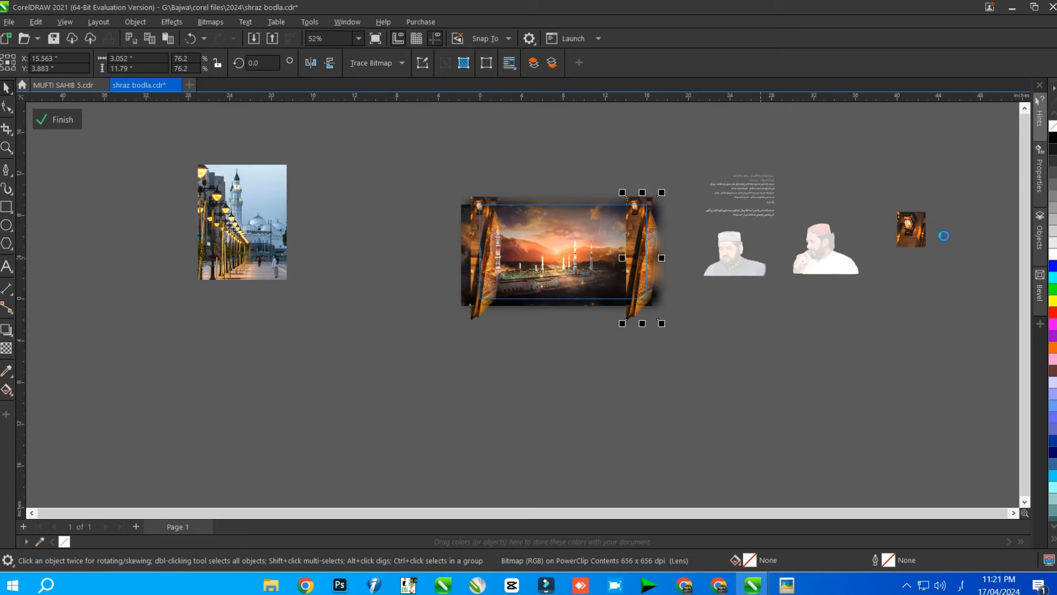
key("Delete")
- Move the cropped lantern piece over the page's upper-right corner
left_click_drag(916, 232, 688, 269)
scroll(698, 240, "up", 1)
scroll(647, 212, "up", 1)
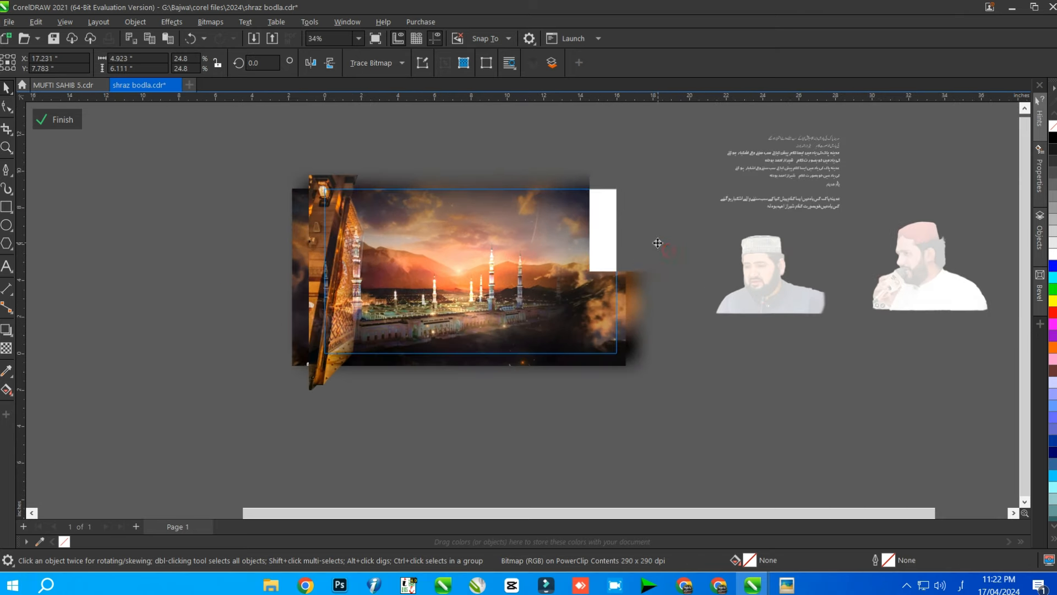
mouse_move(654, 238)
left_mouse_down()
mouse_move(633, 263)
mouse_move(632, 240)
left_mouse_up()
scroll(642, 247, "up", 1)
scroll(590, 222, "up", 1)
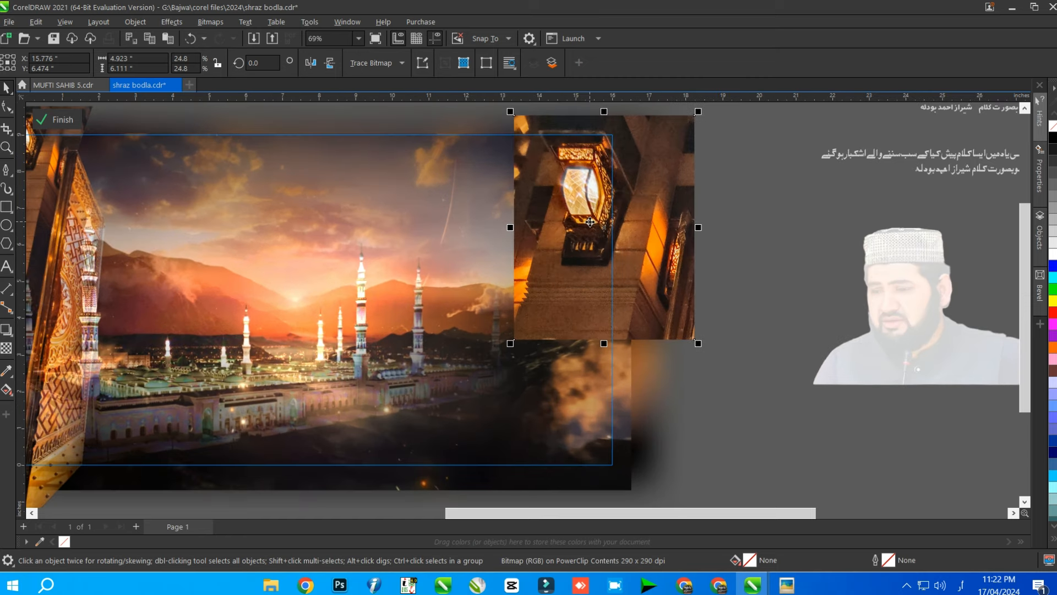
- Fade the lantern piece's lower and left edges with fountain transparencies, converting it to a 500 dpi RGB bitmap after each fade
key("t")
left_click_drag(581, 142, 588, 325)
key("ctrl+b")
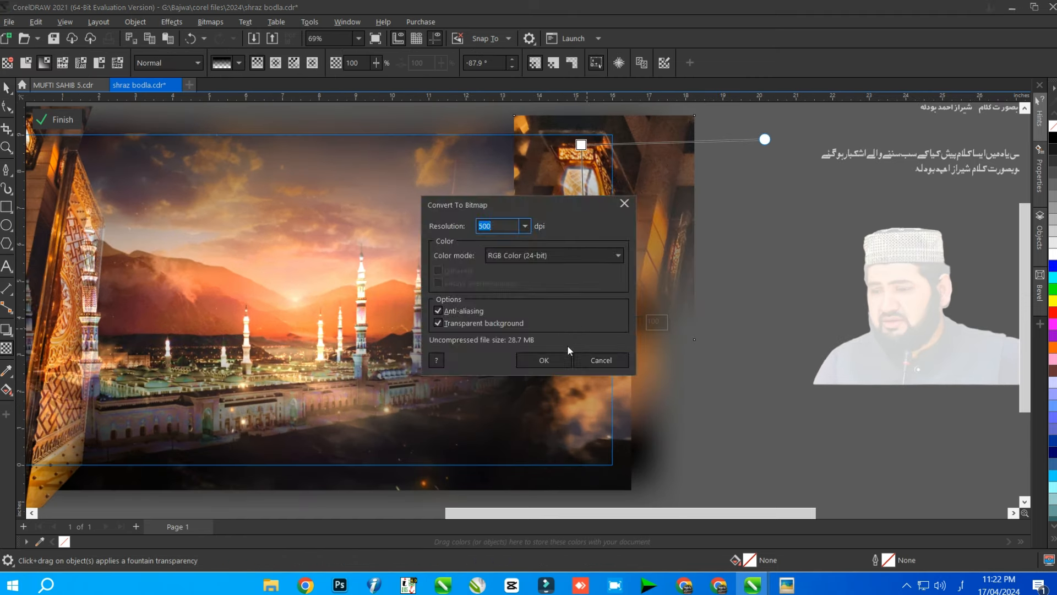
left_click(545, 361)
key("ctrl+b")
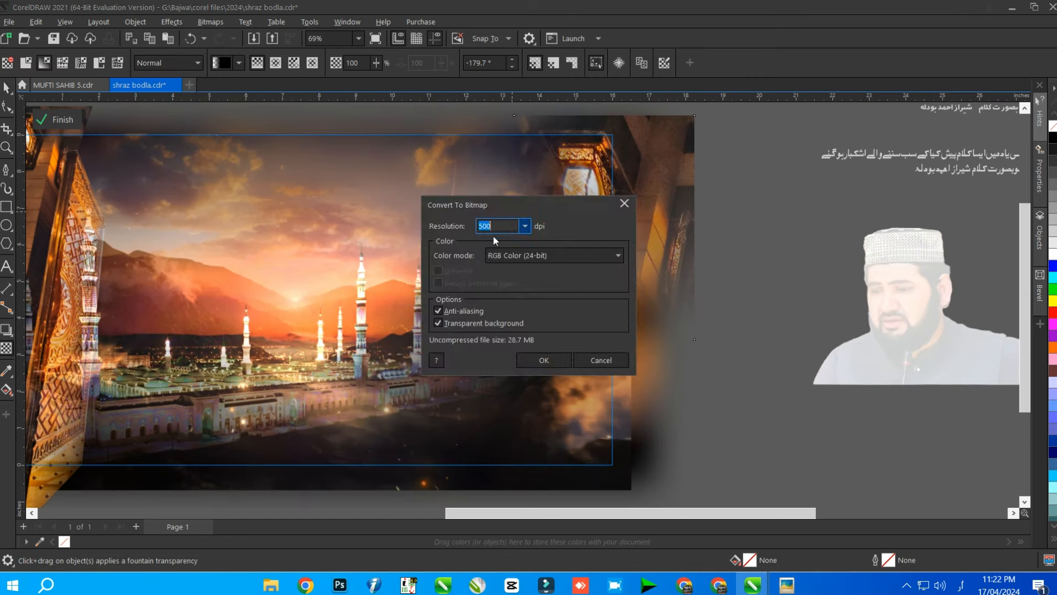
key("Return")
scroll(634, 218, "down", 2)
left_click(7, 87)
- Finish the PowerClip edit, add both portraits to the clip and scale the red-capped one to about 9.46 x 8.63 in at right
scroll(673, 361, "down", 2)
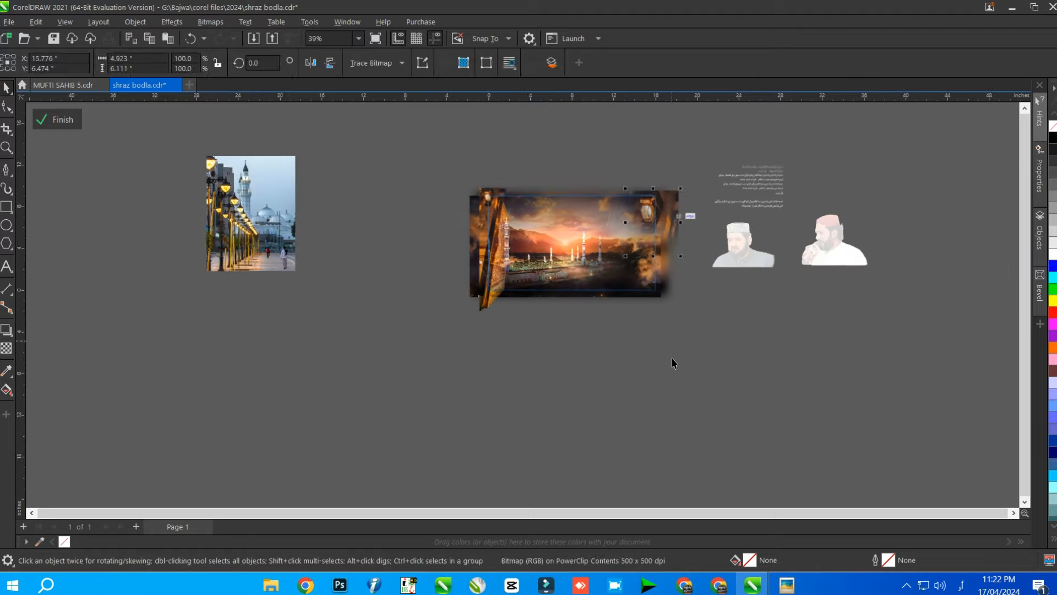
scroll(742, 330, "up", 2)
left_click(741, 331)
left_click(719, 269)
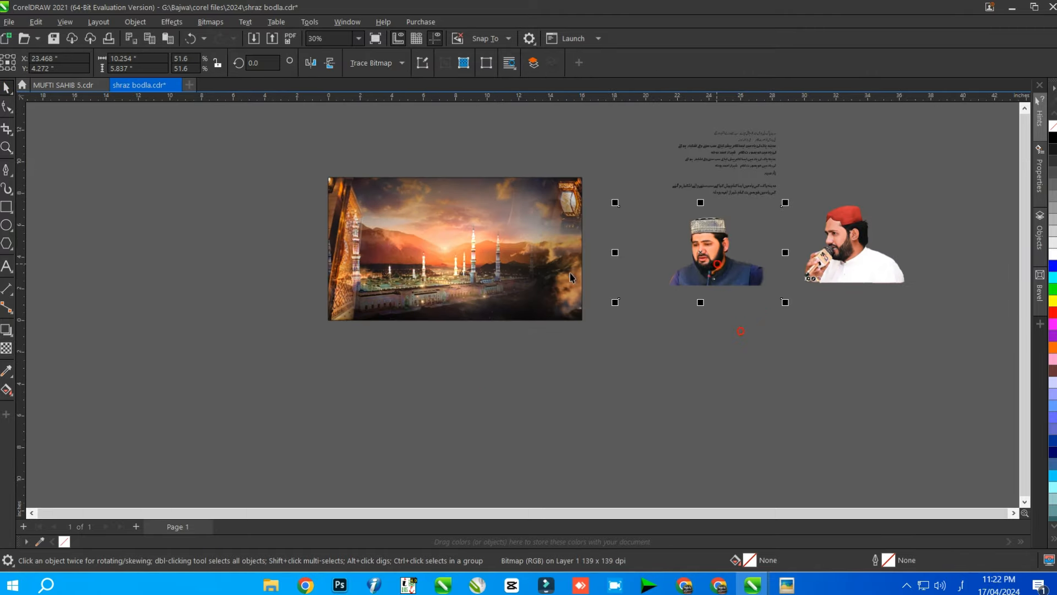
left_click_drag(719, 269, 458, 250)
left_click(658, 286)
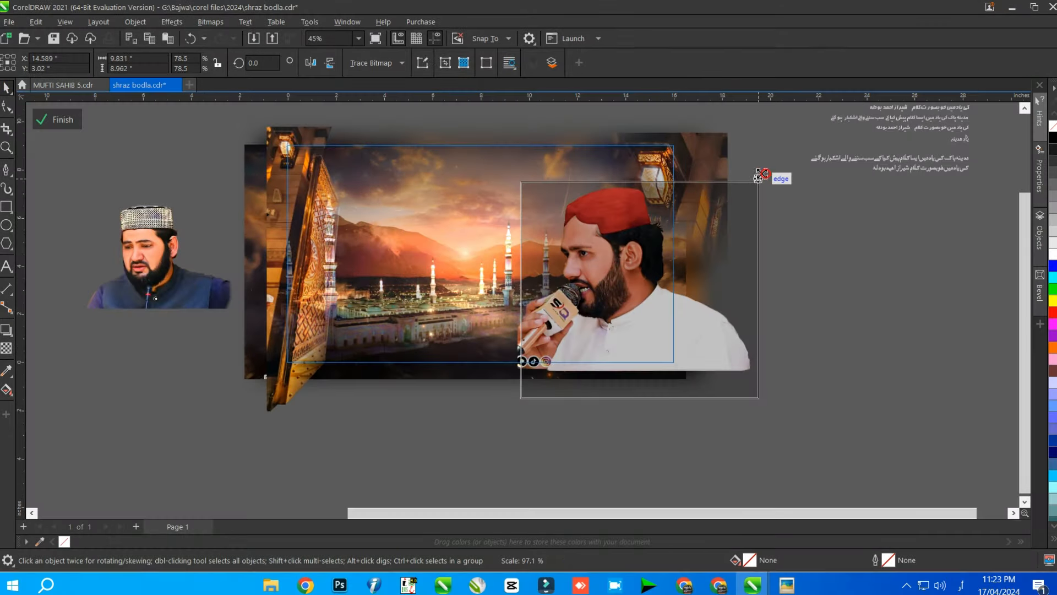
- Fade the red-capped portrait's lower-left corner around the microphone hand with a fountain transparency and convert it to a 500 dpi bitmap
scroll(660, 310, "up", 2)
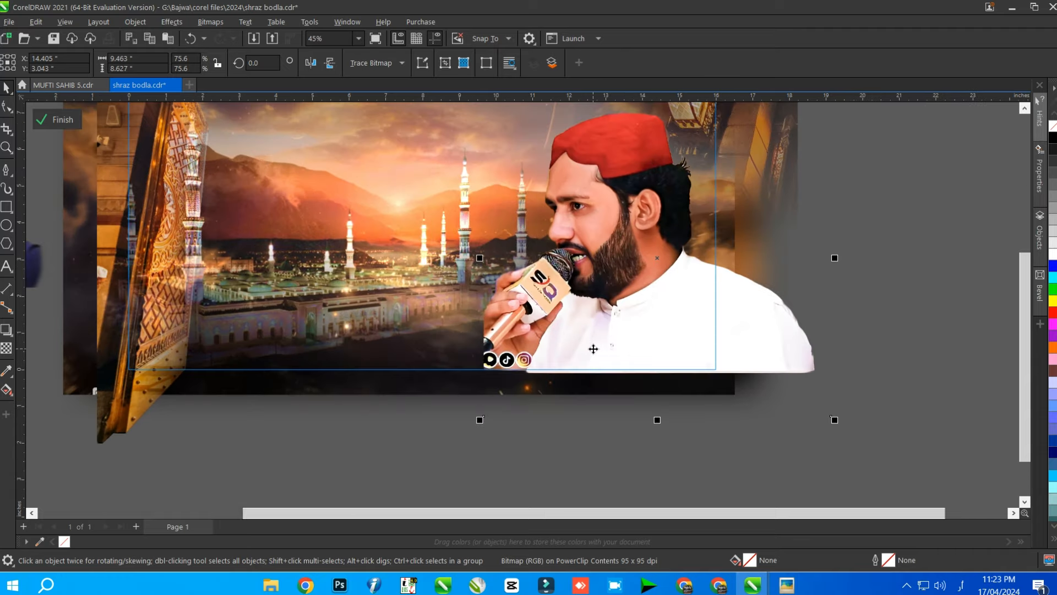
left_click_drag(487, 336, 485, 334)
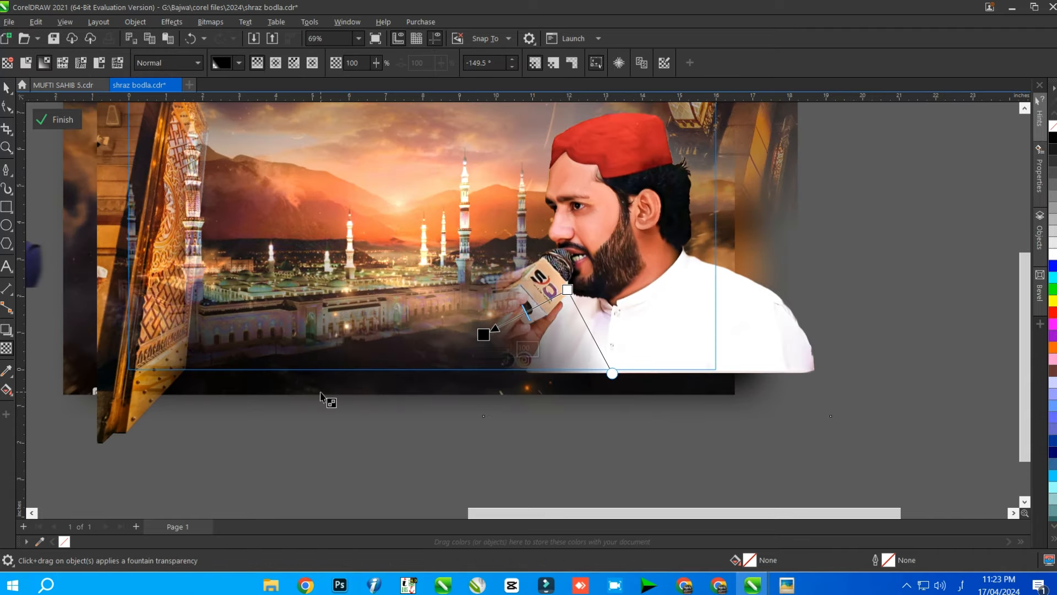
key("ctrl+shift+b")
key("Return")
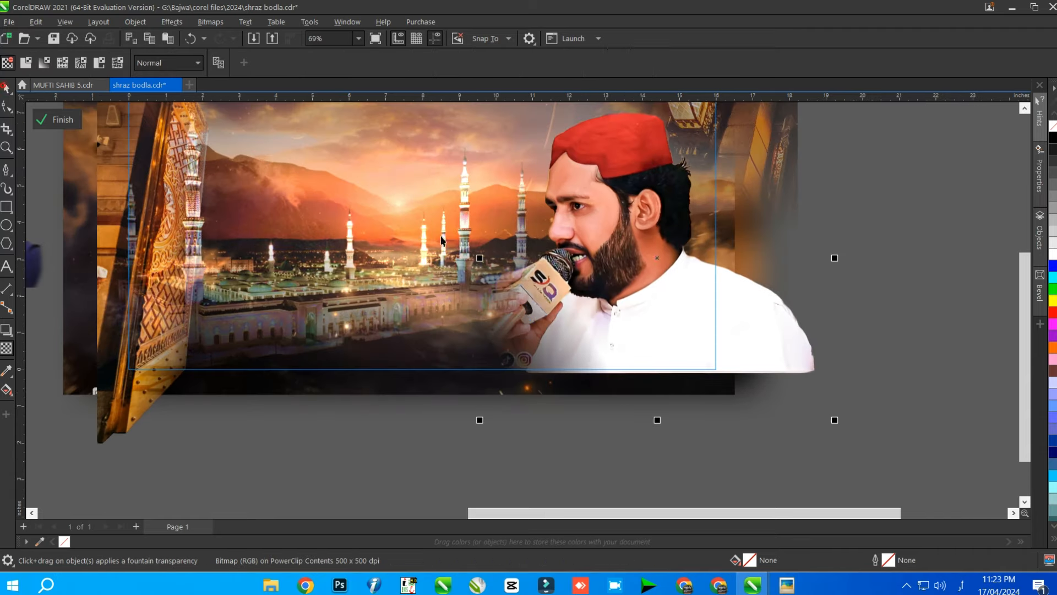
- Move the portrait with the patterned cap to the page's bottom edge beside the microphone and scale it down
scroll(659, 257, "down", 3)
left_click(930, 358)
key("space")
left_click_drag(278, 249, 535, 302)
scroll(591, 270, "up", 1)
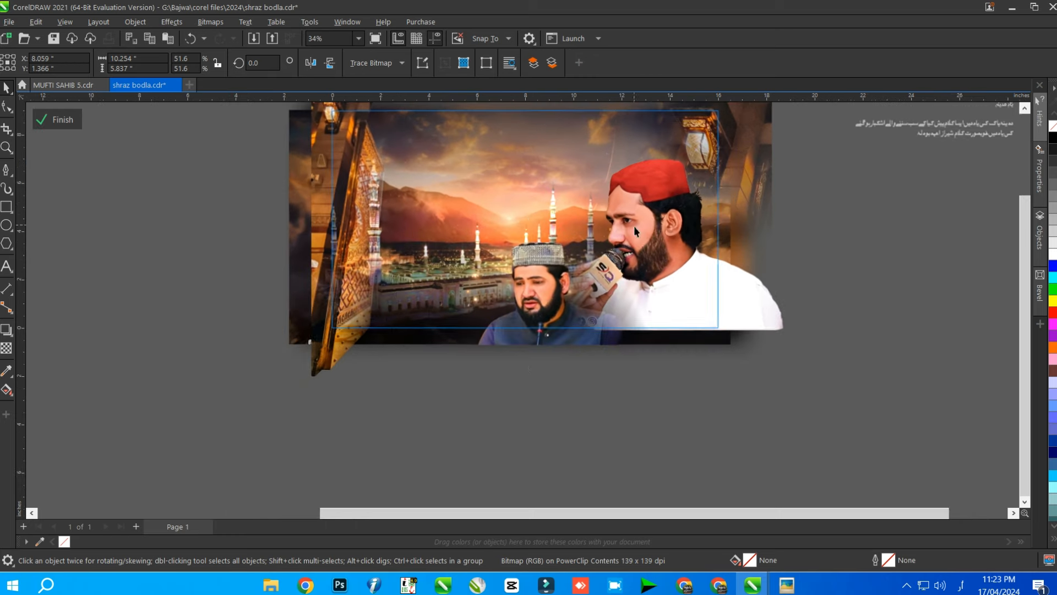
left_click_drag(656, 220, 630, 235)
left_click_drag(533, 299, 560, 293)
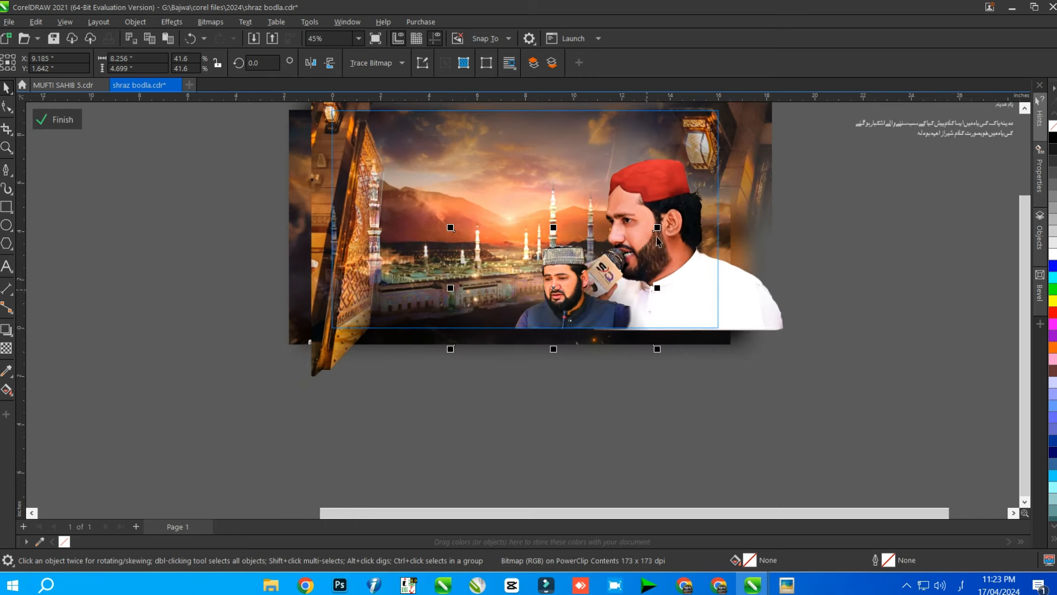
left_click_drag(657, 227, 645, 234)
- Fade the smaller portrait's bottom and right side with fountain transparencies and enlarge it to about 4.6 x 3.92 in
scroll(503, 345, "down", 2)
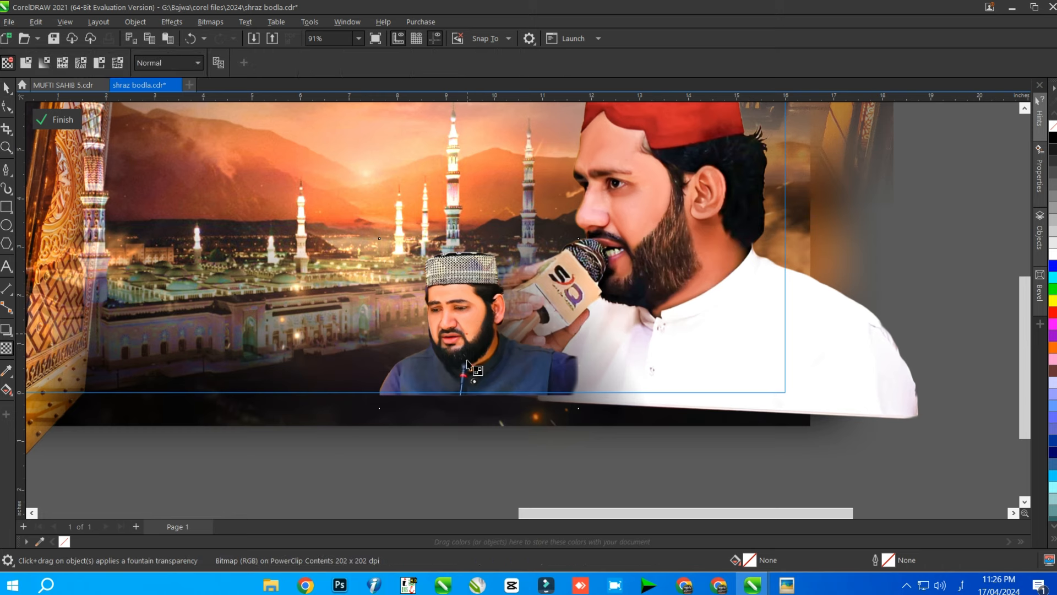
left_click_drag(467, 394, 467, 337)
left_click(528, 363)
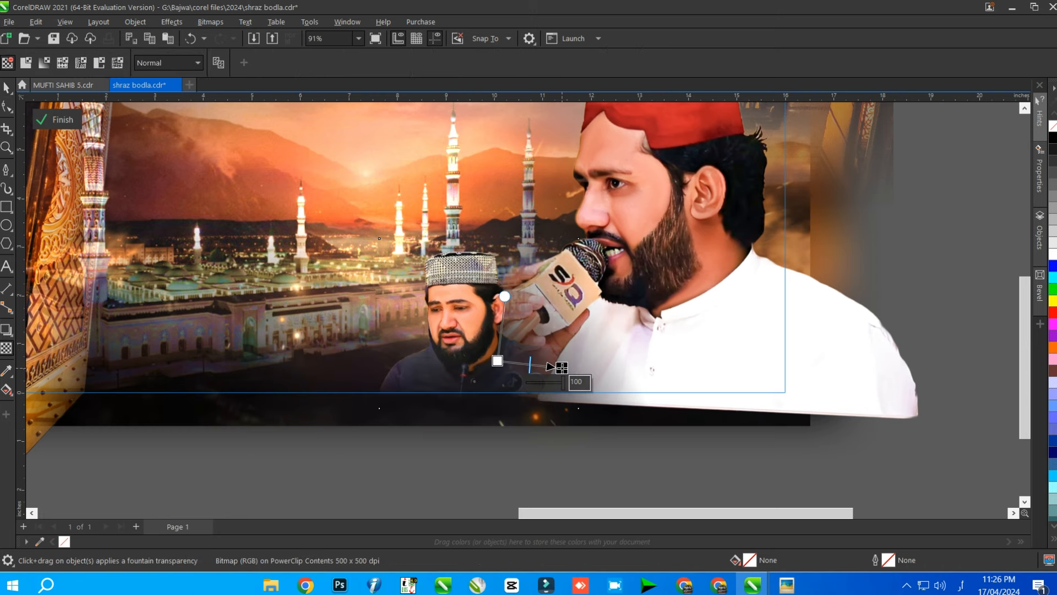
scroll(480, 319, "down", 2)
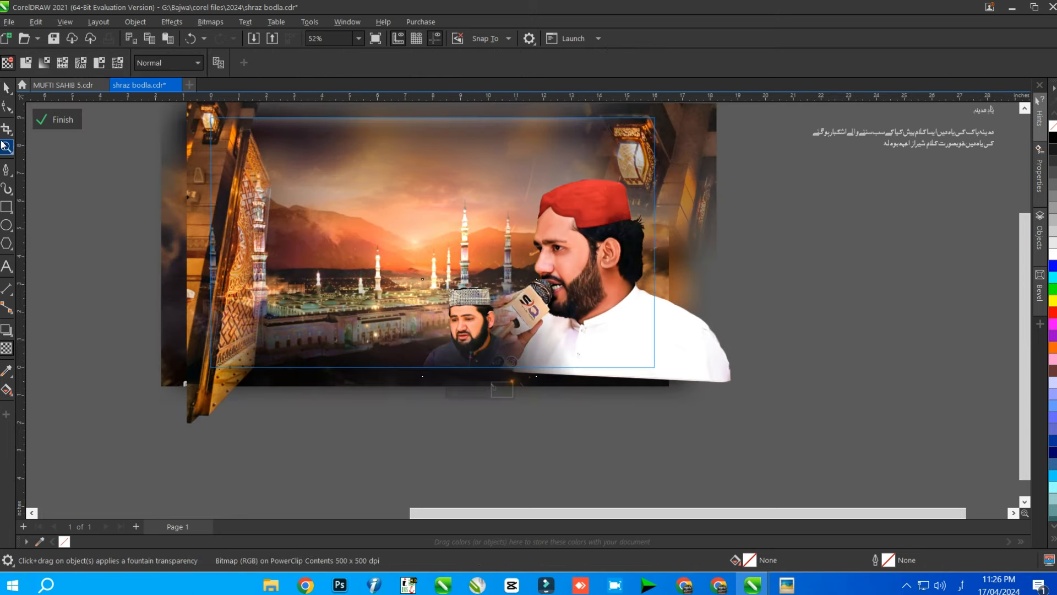
key("space")
left_click_drag(540, 275, 554, 264)
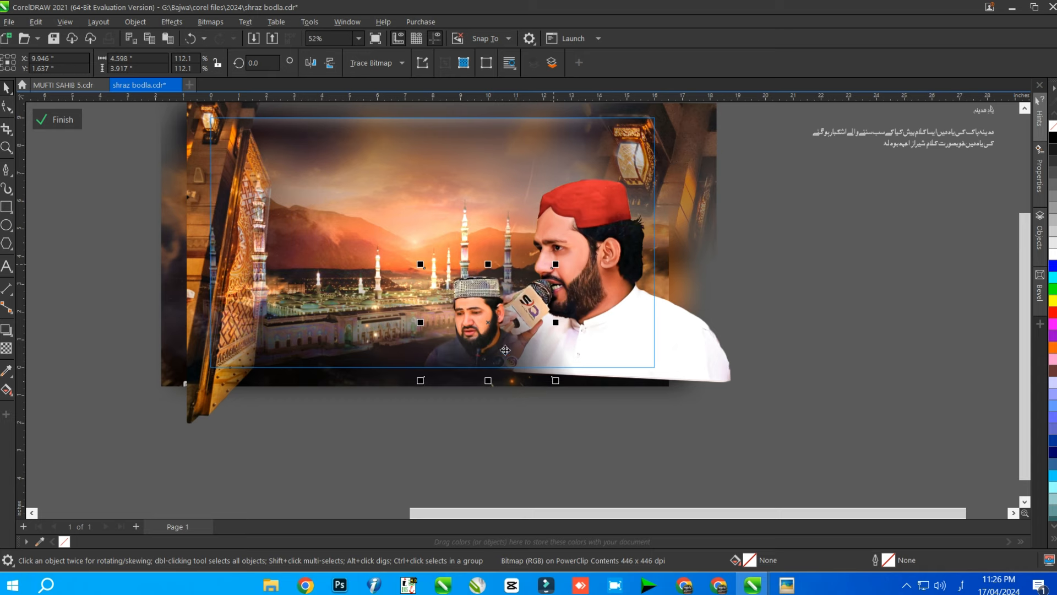
- Shift the red-capped portrait slightly upward on the page
scroll(530, 270, "down", 3)
scroll(572, 243, "up", 2)
left_click(795, 316)
left_click(596, 329)
left_click_drag(596, 329, 597, 314)
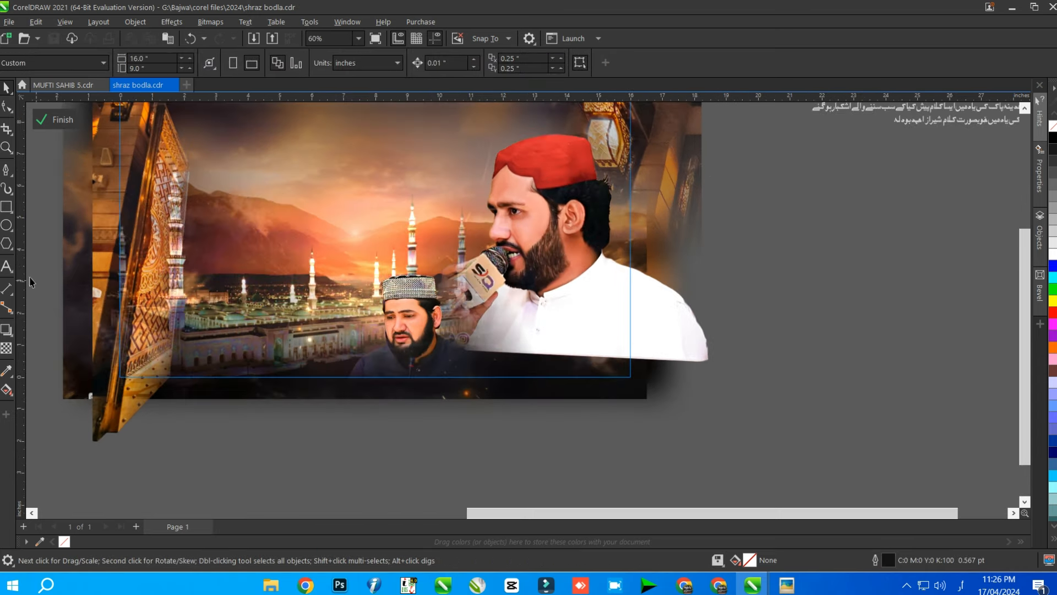
- Draw a rectangle about 7.18 x 0.91 in across the lower hem of the red-capped portrait
left_click_drag(450, 343, 573, 375)
left_click_drag(678, 378, 680, 378)
scroll(574, 380, "up", 2)
key("space")
left_click_drag(566, 331, 568, 337)
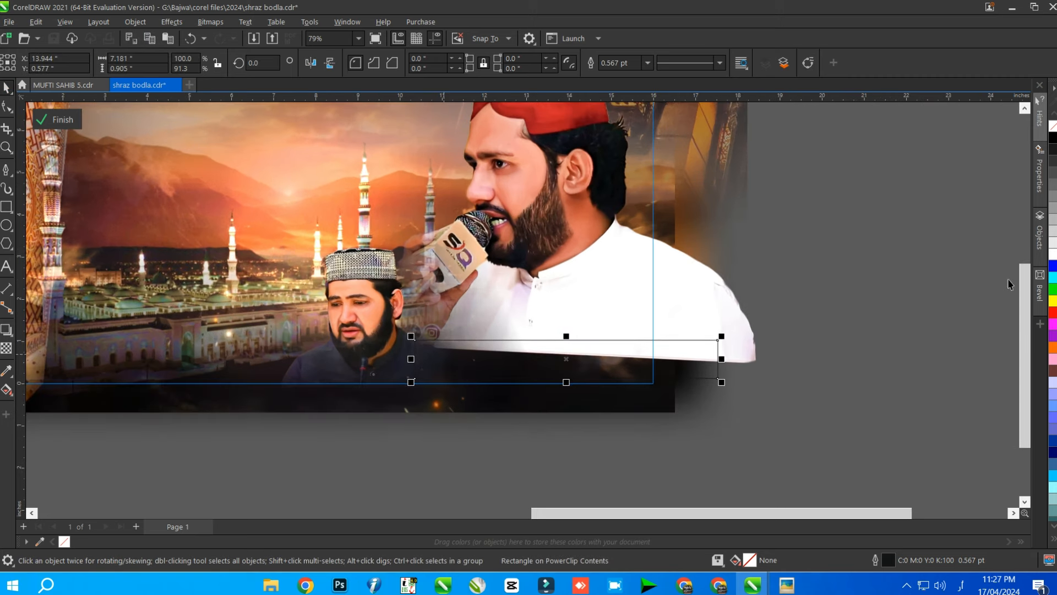
- Fill the rectangle on the red-capped portrait's hem white and fade its end beside the smaller portrait with a fountain transparency
left_click(1052, 254)
scroll(482, 363, "up", 2)
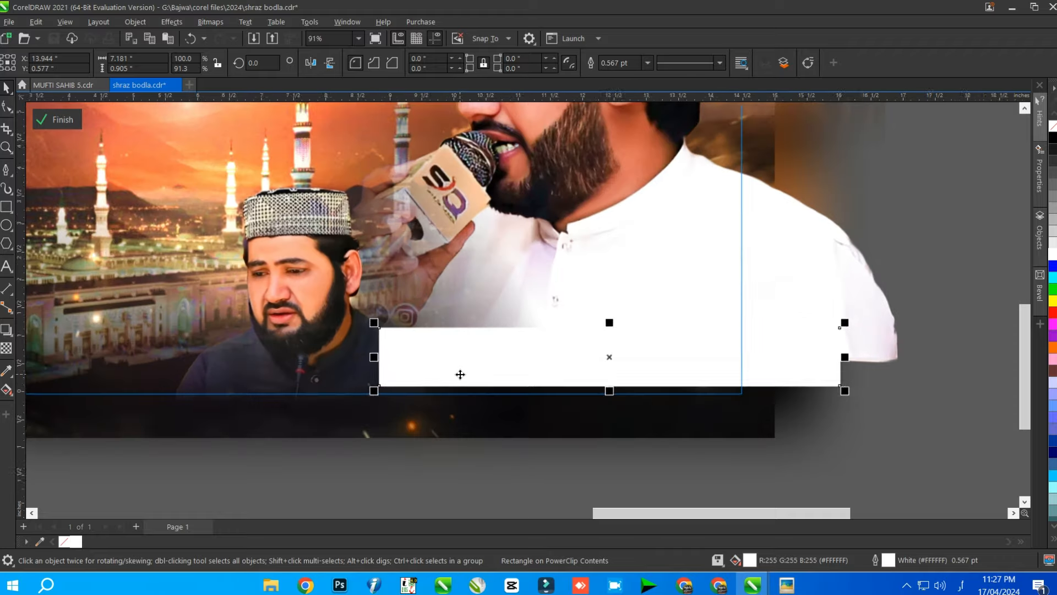
key("t")
left_click_drag(387, 362, 385, 359)
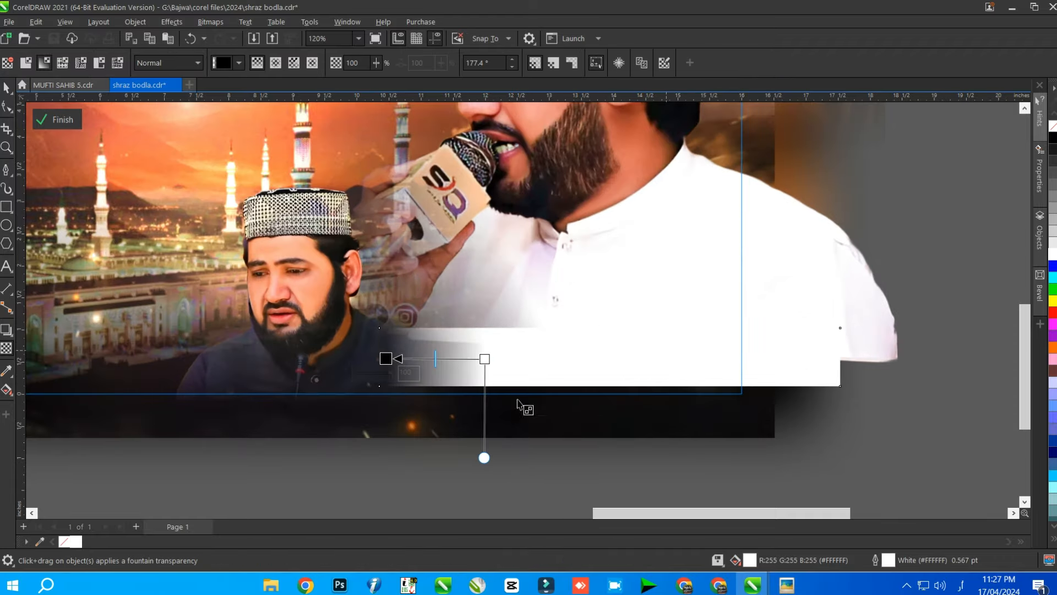
scroll(469, 347, "down", 4)
key("space")
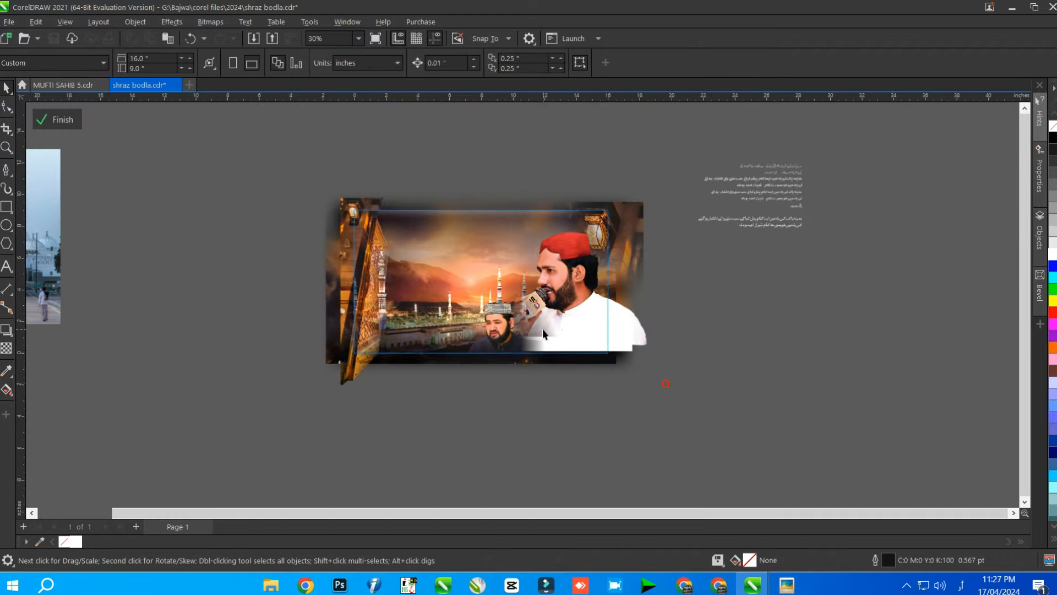
- Give the faded rectangle a black outline and a dark red #9A1900 fill
scroll(543, 329, "up", 3)
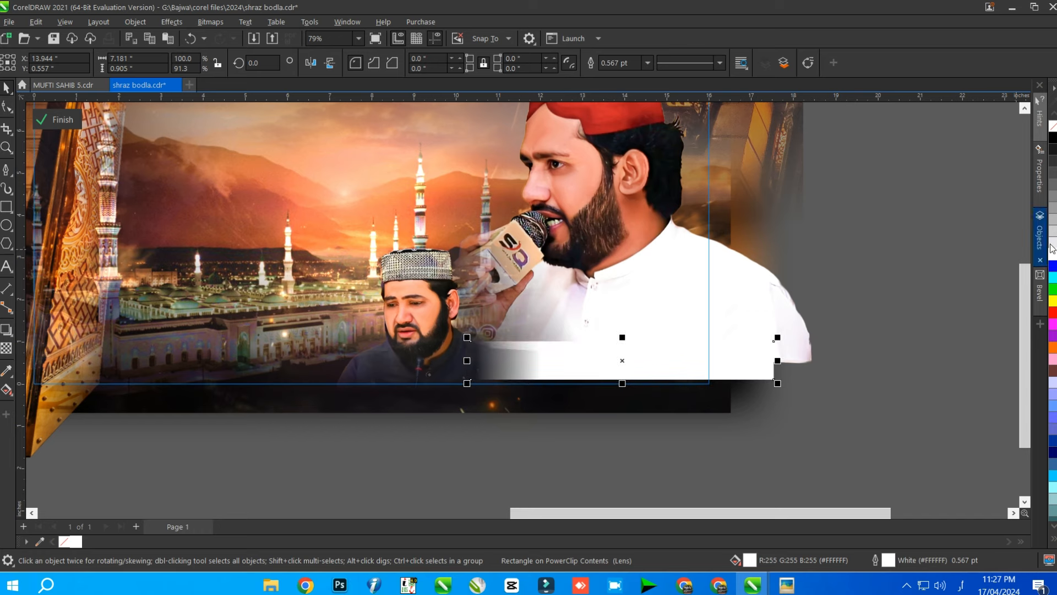
scroll(671, 339, "down", 2)
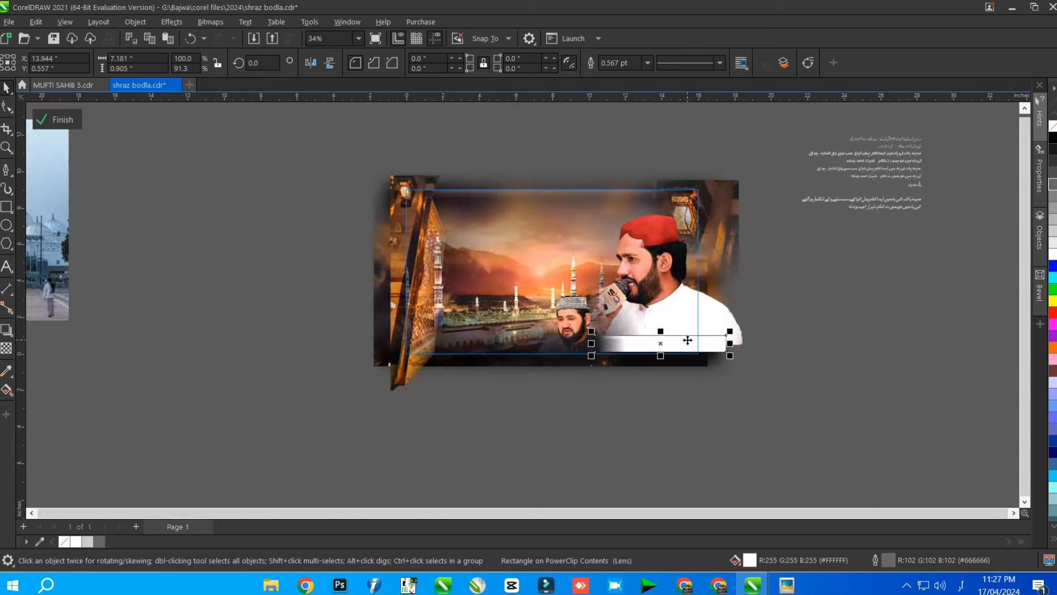
scroll(671, 337, "up", 1)
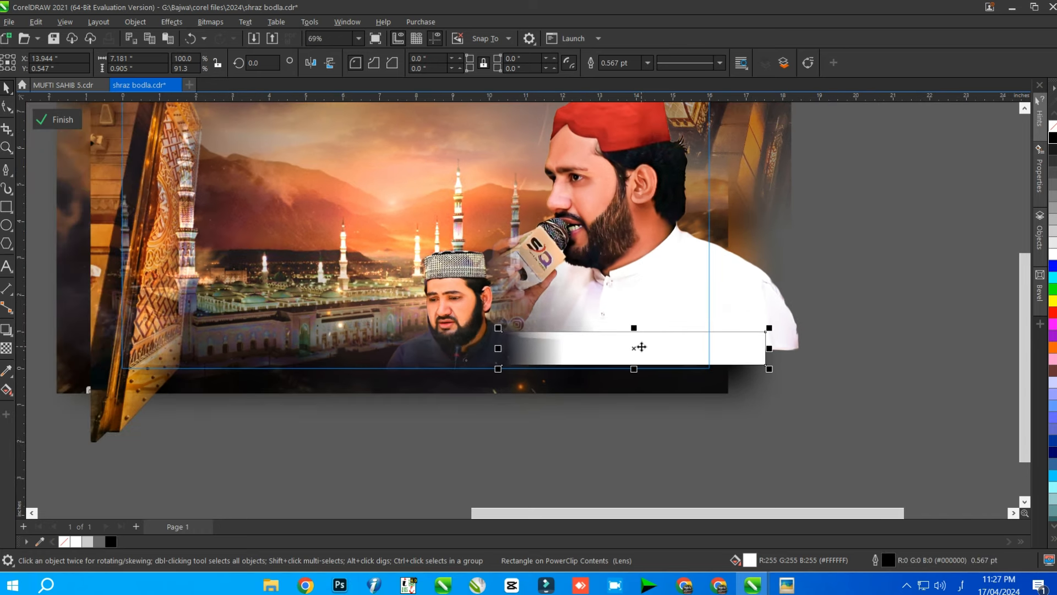
left_click(1053, 313)
left_click(1054, 313)
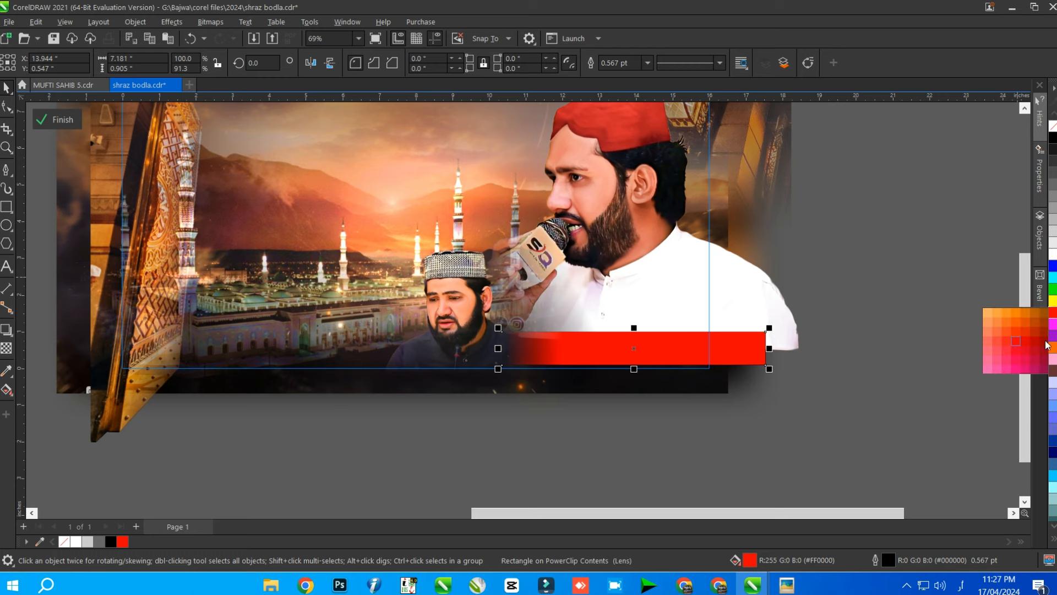
left_click(1048, 336)
scroll(608, 390, "down", 2)
scroll(653, 363, "up", 3)
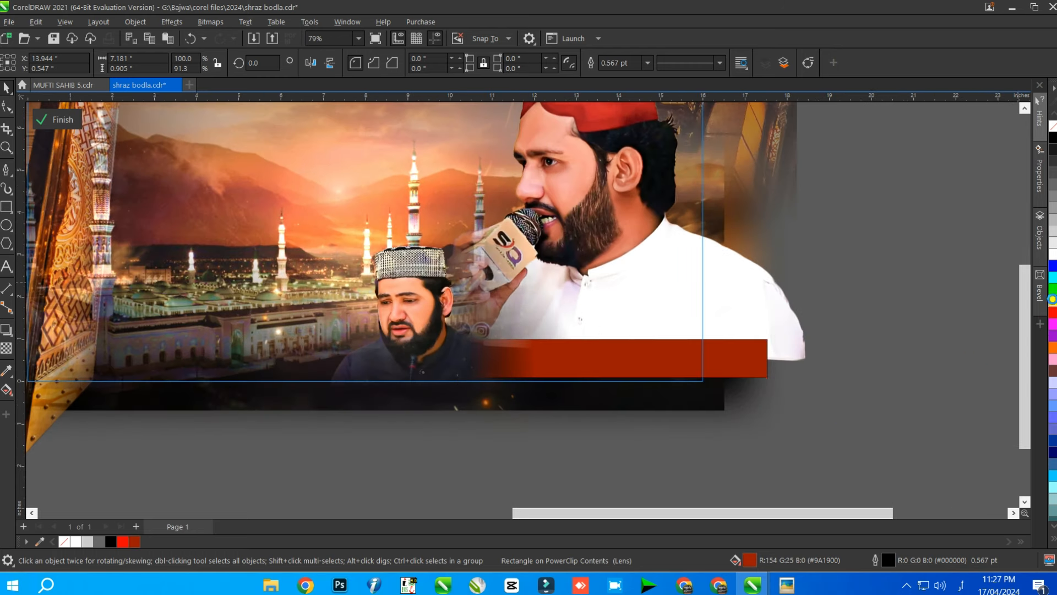
- Outline the dark red rectangle in yellow, 3.0 pt wide with rounded corners
right_click(1053, 299)
double_click(888, 560)
left_click(445, 244)
left_click(413, 320)
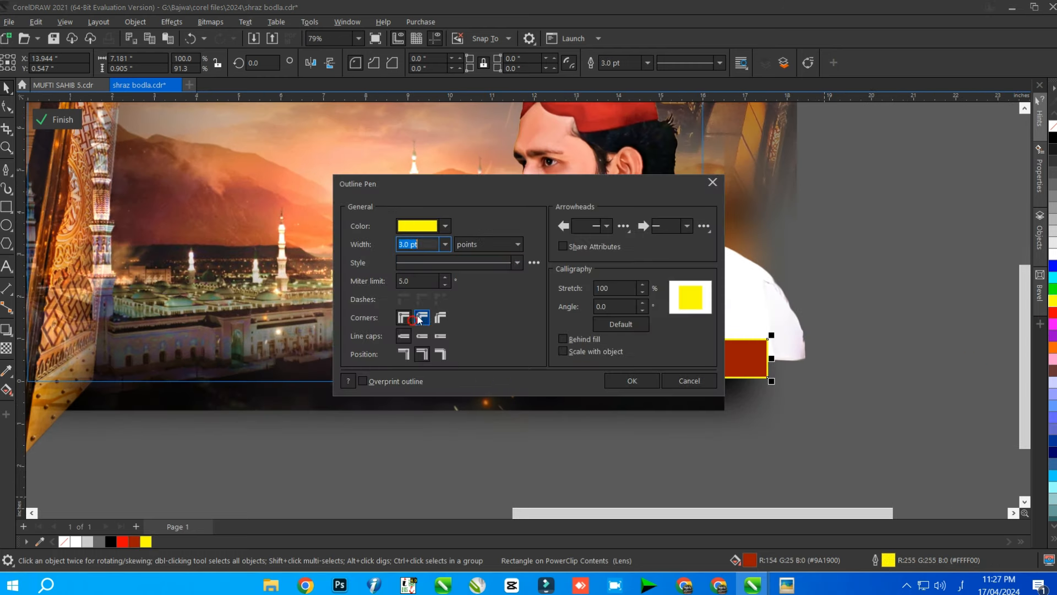
left_click(633, 384)
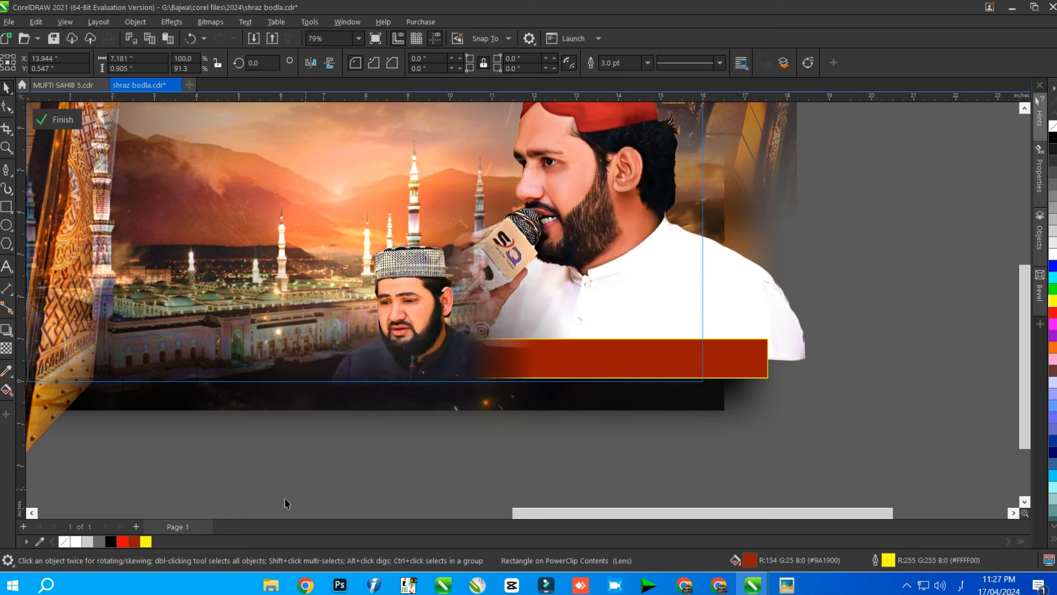
- Change the dark red rectangle's outline to the orange shade #FF9A1F
left_click(149, 541)
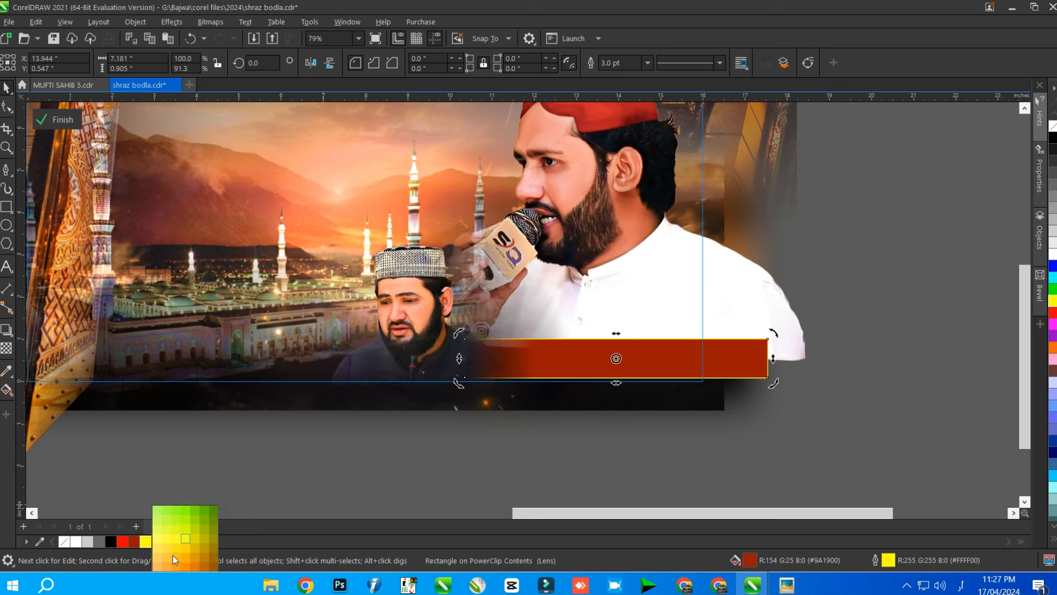
left_click(460, 475)
scroll(625, 349, "down", 2)
scroll(565, 309, "up", 1)
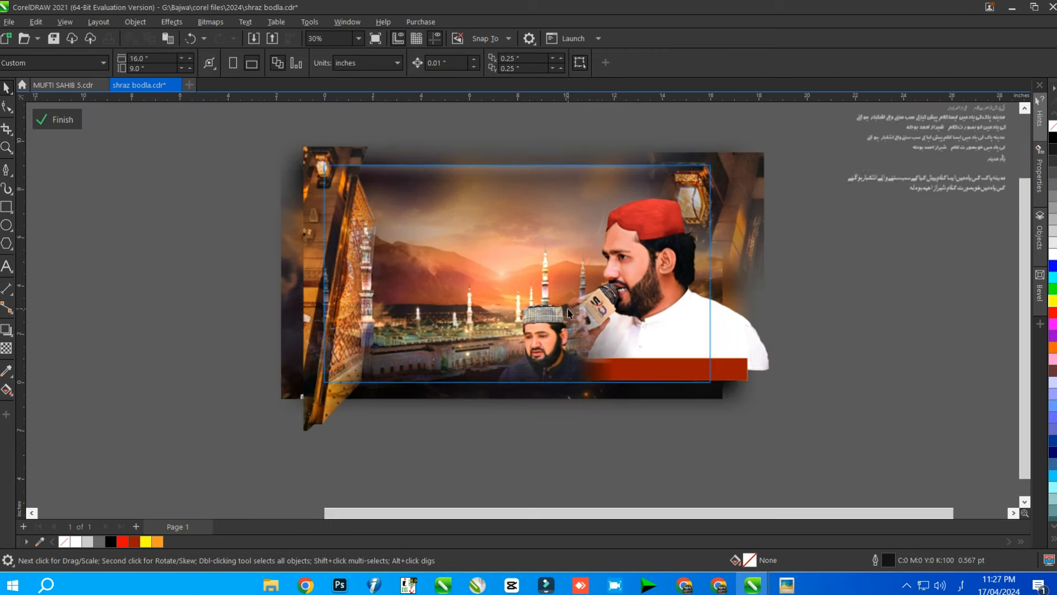
- Set the smaller portrait's contrast to 19 with Brightness/Contrast/Intensity
left_click(588, 360)
scroll(588, 361, "up", 1)
key("ctrl+b")
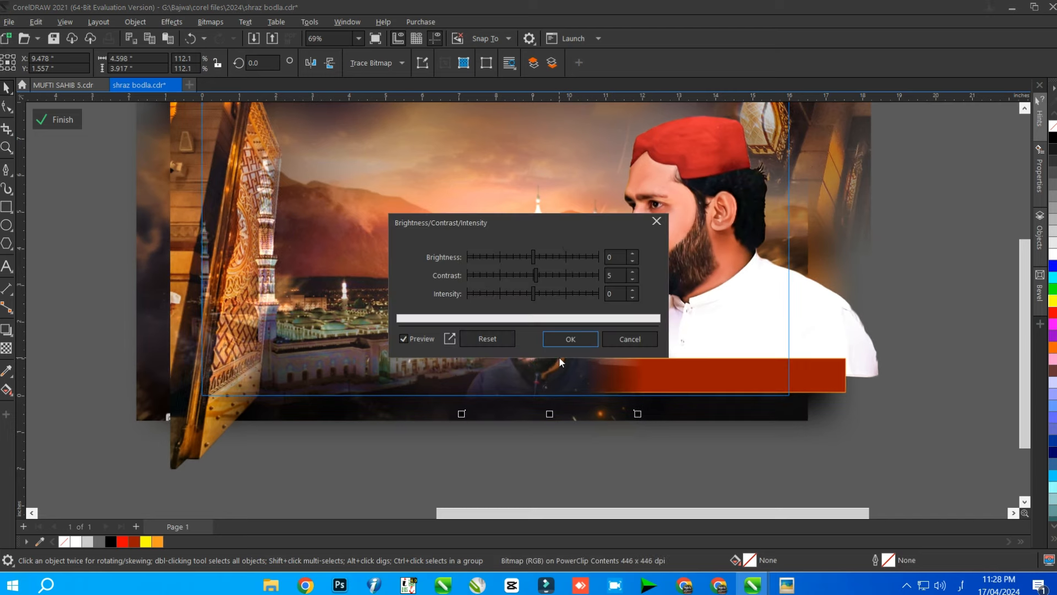
left_click_drag(554, 215, 732, 259)
left_click(723, 318)
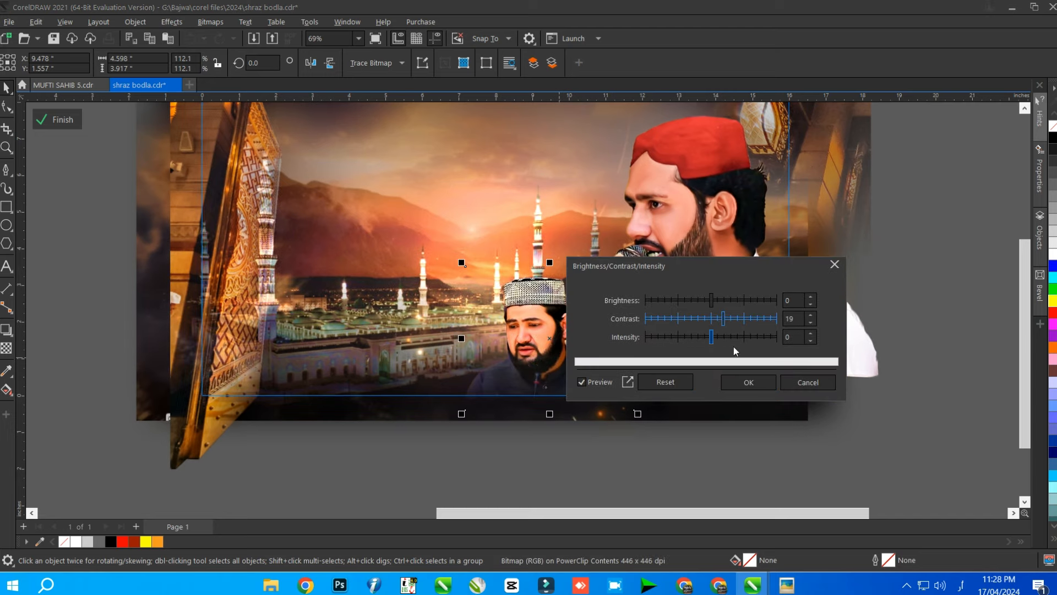
left_click(748, 382)
- Move the red-capped portrait slightly upward, to about X 14.48 in and Y 4.01 in
scroll(530, 313, "down", 1)
scroll(873, 334, "down", 2)
left_click(794, 309)
scroll(513, 263, "up", 2)
left_click(614, 286)
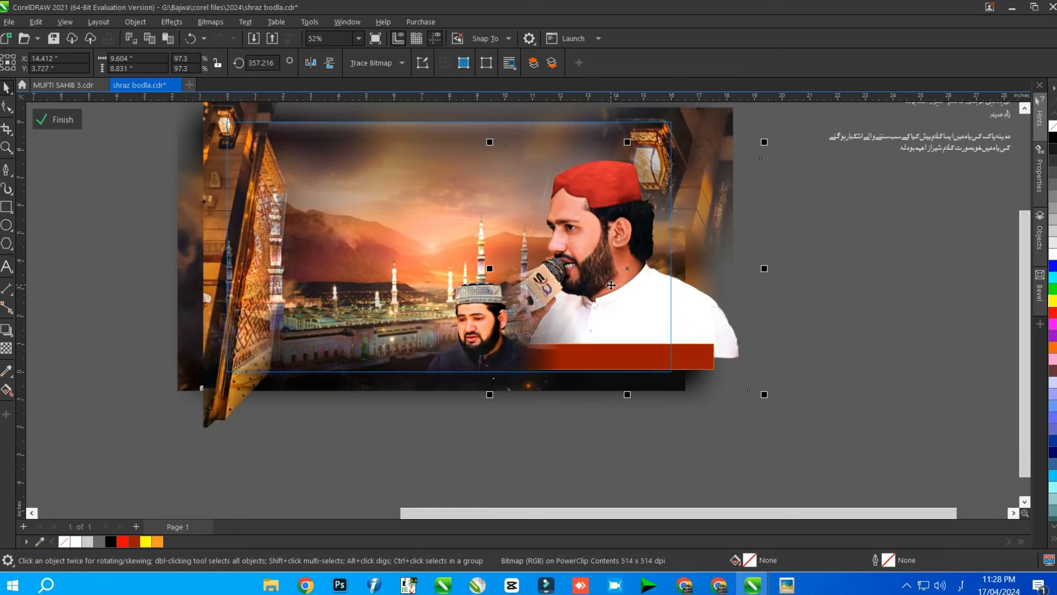
left_click_drag(613, 287, 613, 278)
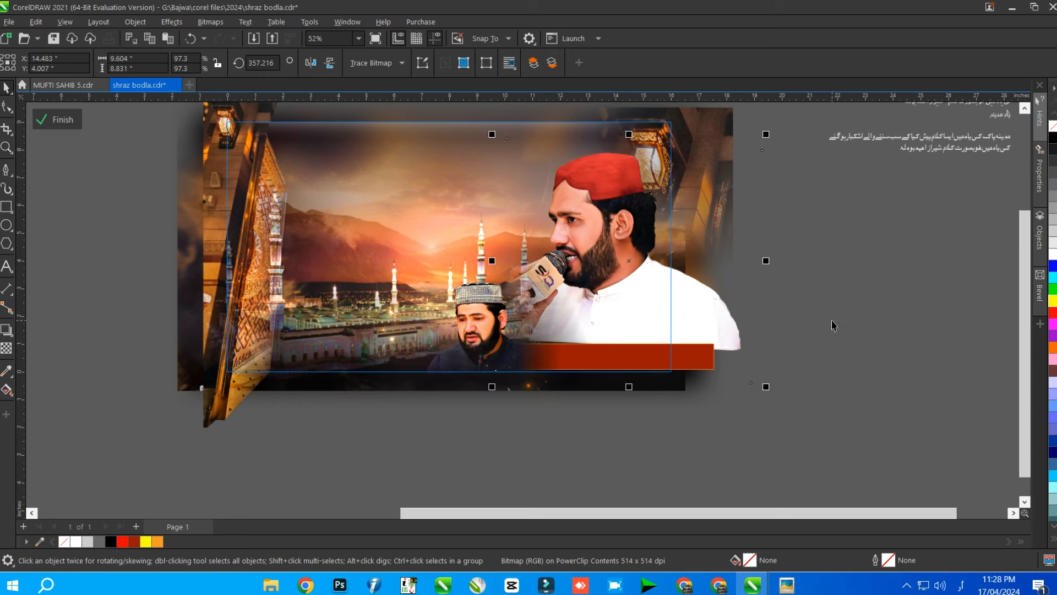
- Stretch the dark red rectangle slightly upward to about 0.95 in high so it meets the portrait's hem
left_click(649, 356)
scroll(642, 355, "up", 2)
left_click_drag(588, 327, 586, 323)
scroll(609, 366, "down", 3)
scroll(617, 365, "up", 3)
- Apply a horizontal fountain fill to the rectangle, running from dark red beside the smaller portrait to dark brown at the outer end
left_click(10, 390)
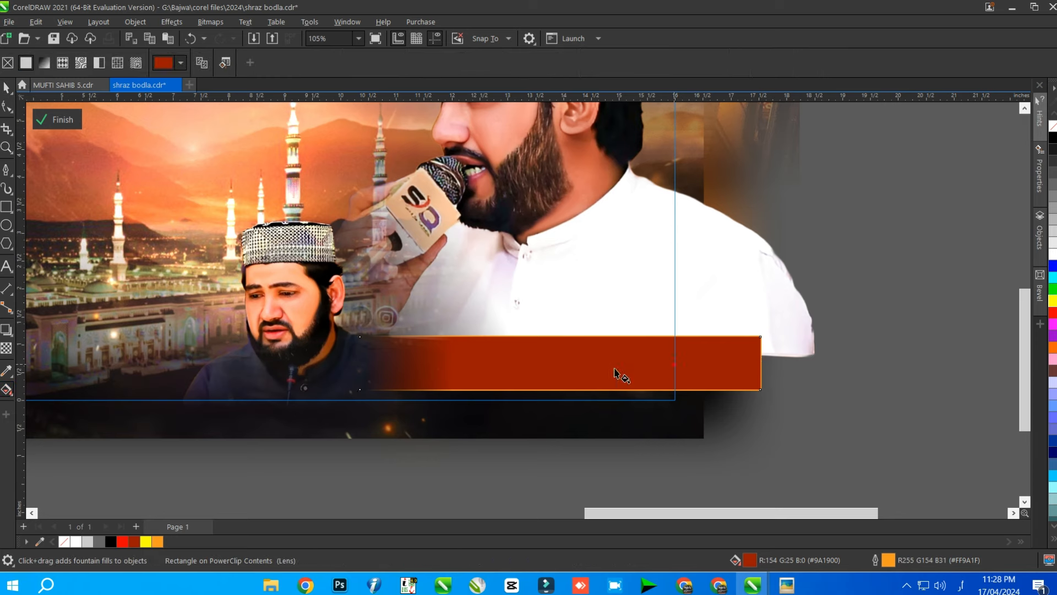
left_click_drag(378, 369, 376, 368)
left_click(133, 541)
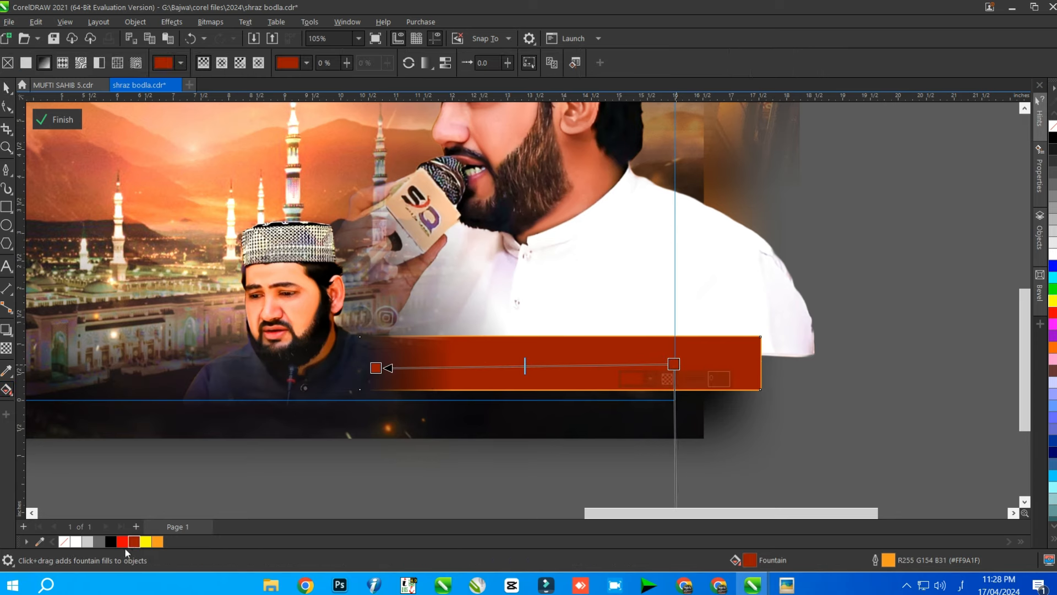
left_click_drag(135, 541, 199, 541)
scroll(605, 466, "down", 2)
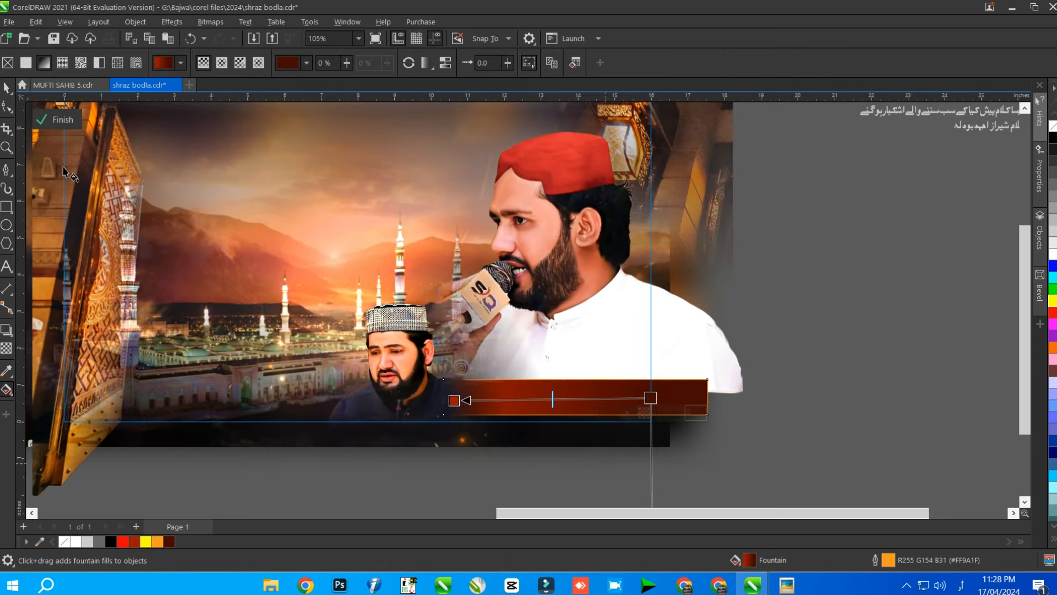
key("space")
scroll(655, 365, "down", 3)
scroll(633, 370, "up", 1)
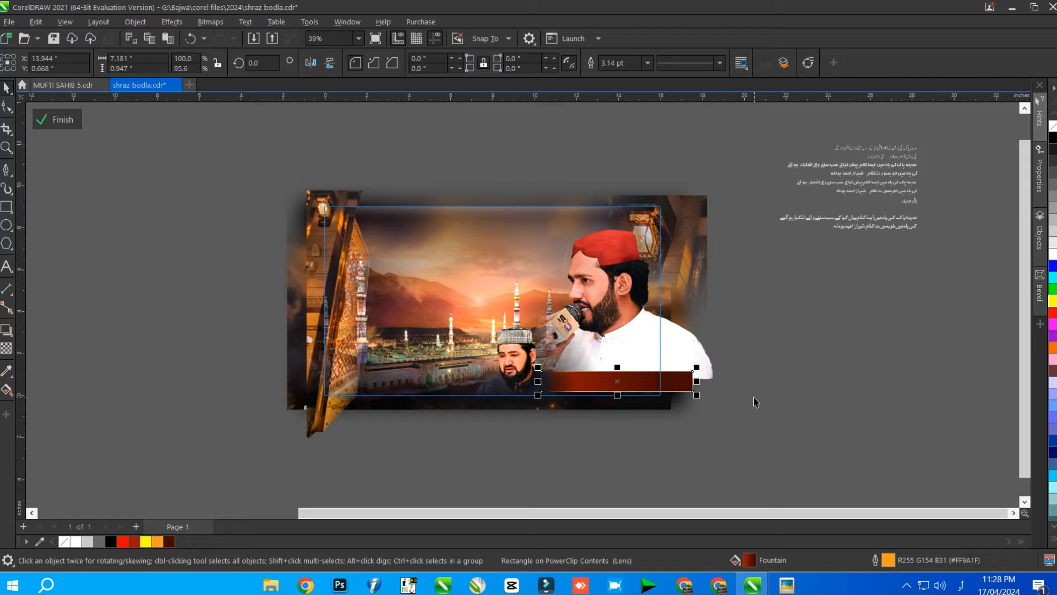
- Finish editing the PowerClip contents and import the Glowing-Light-PNG-0987678f image onto the workspace beside the page
scroll(640, 374, "up", 1)
left_click(848, 408, "ctrl")
scroll(600, 343, "down", 3)
scroll(553, 346, "up", 2)
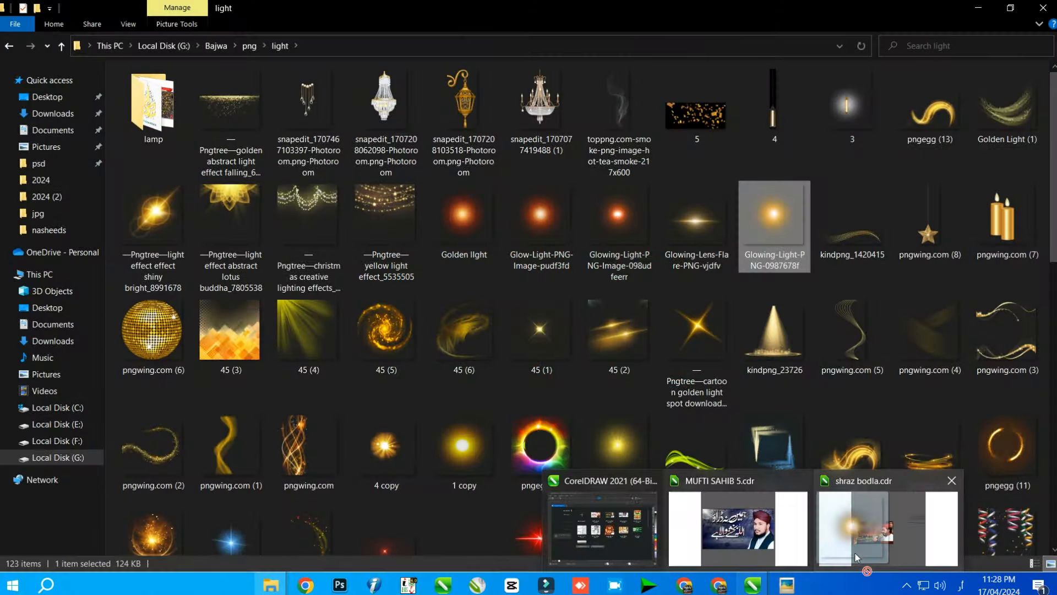
left_click_drag(854, 552, 811, 366)
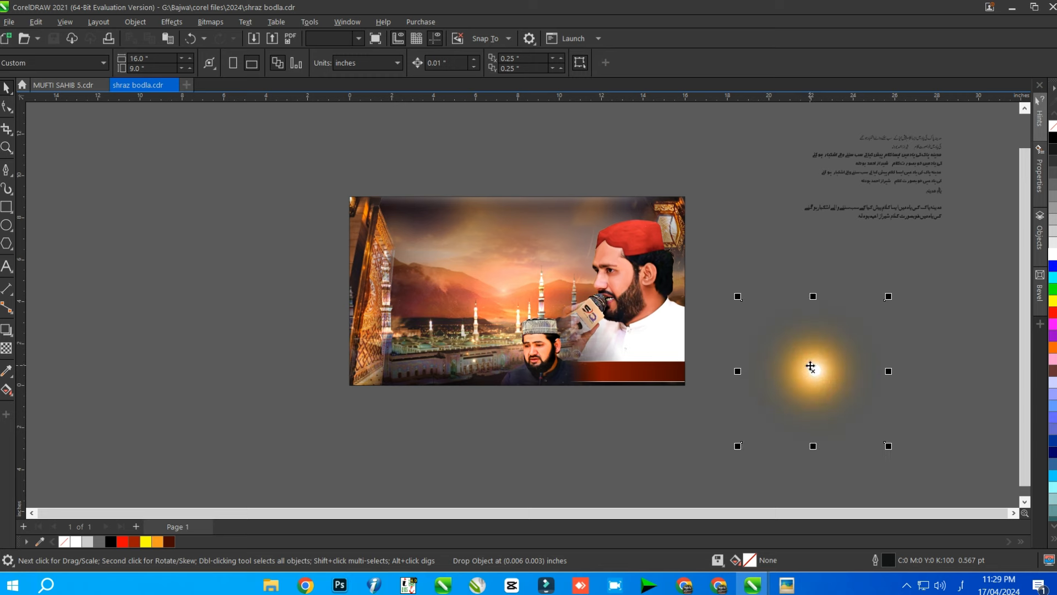
- Place a copy of the golden glow over the lantern behind the red cap and scale it to about 4.79 x 4.78 in
left_click_drag(838, 327, 667, 228)
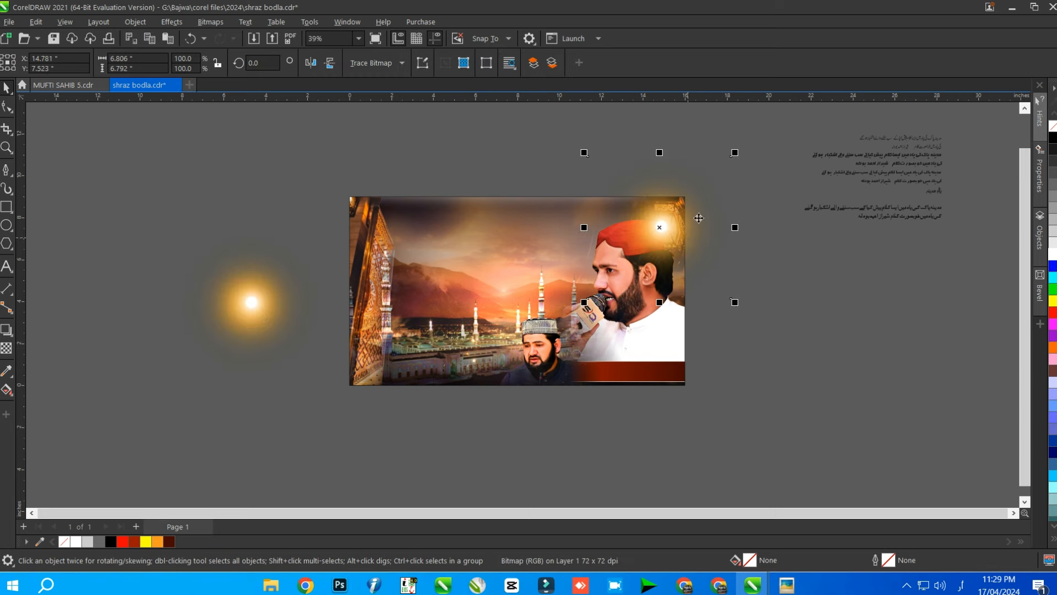
scroll(700, 213, "up", 1)
left_click_drag(749, 124, 717, 157)
left_click_drag(661, 238, 635, 357)
- Apply a Gaussian Blur to the lantern glow, lowering the radius from the preset amount
left_click(171, 21)
mouse_move(209, 101)
left_click(316, 128)
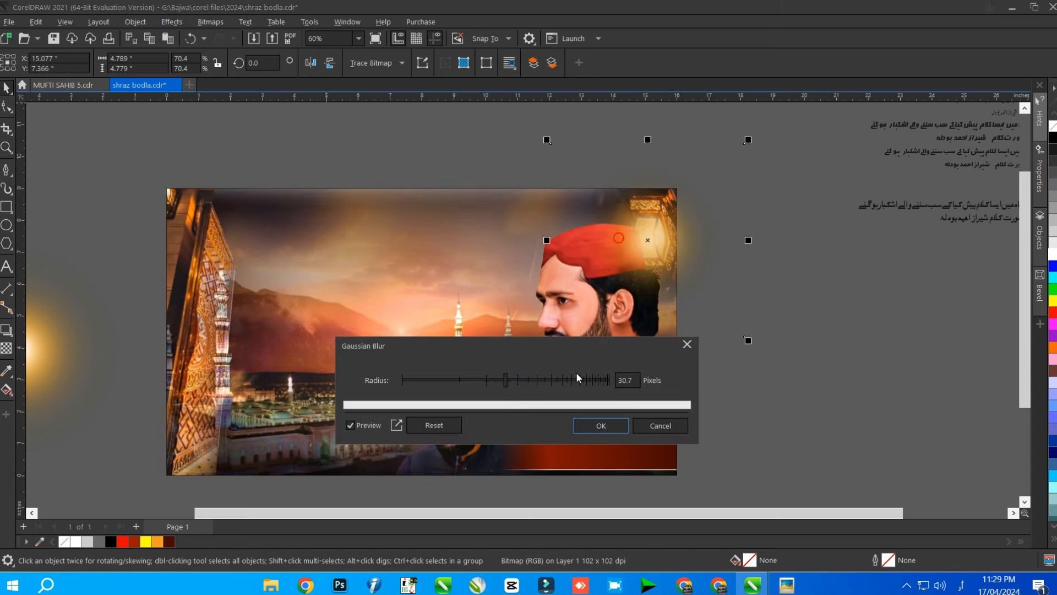
left_click_drag(505, 380, 477, 380)
left_click(601, 424)
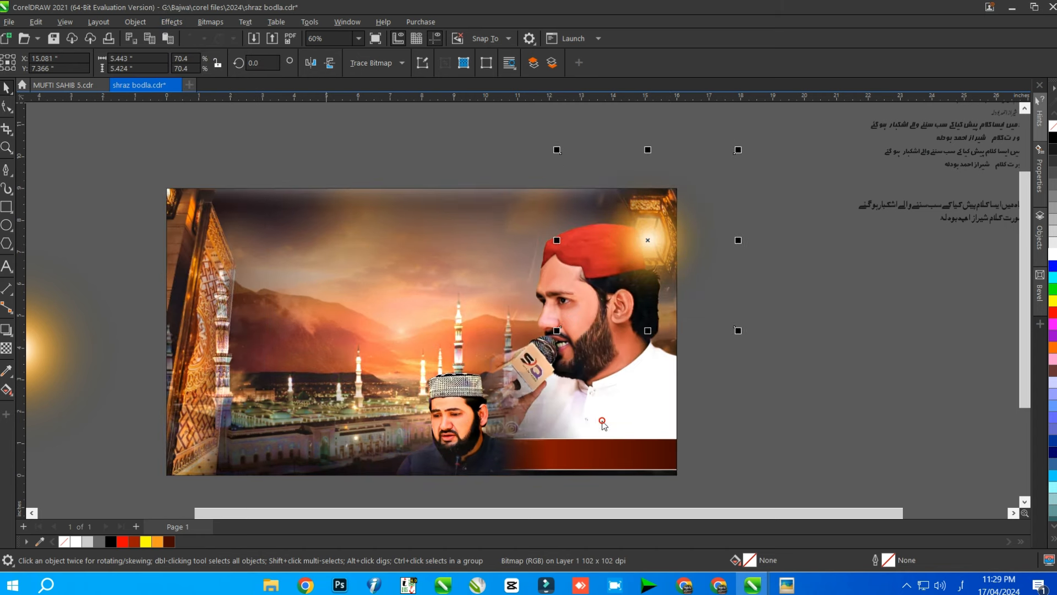
- Set the lantern glow's transparency merge mode to Add and scale the glow down to about 4.33 x 4.31 in
left_click(7, 350)
left_click(198, 63)
left_click(147, 91)
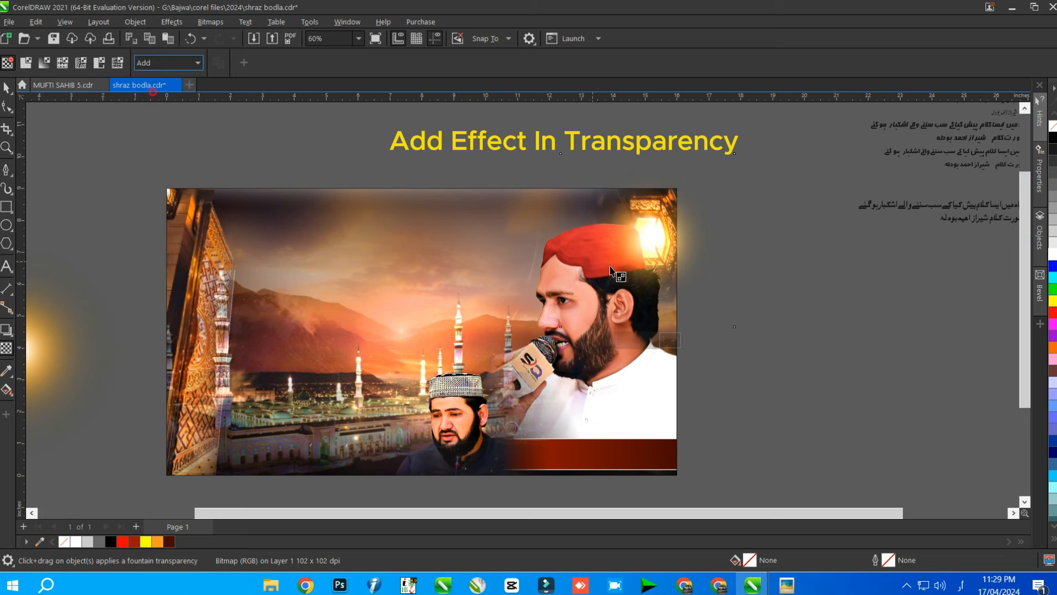
left_click_drag(739, 150, 719, 168)
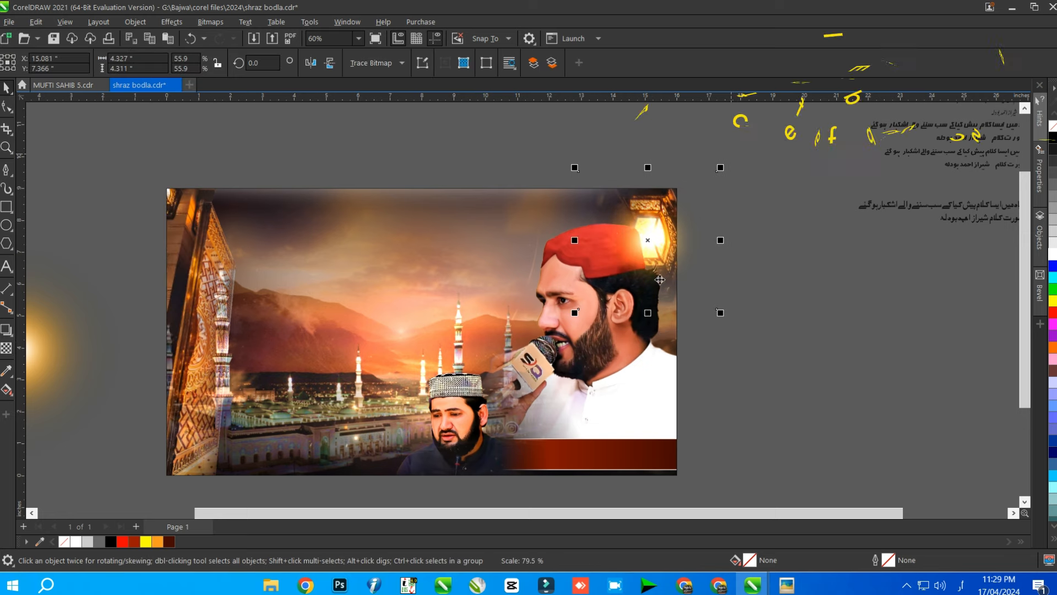
left_click(648, 241)
key("space")
left_click(173, 61)
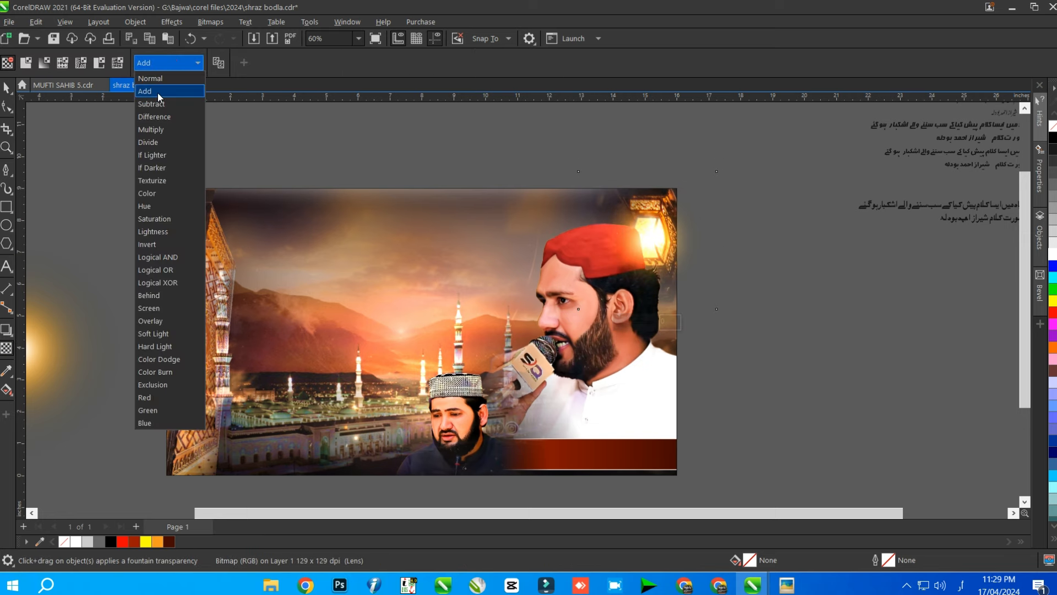
left_click(159, 92)
- Duplicate the lantern glow beside the gateway outside the page and shrink the original to about 3.76 x 3.74 in
scroll(725, 282, "down", 1)
left_click(736, 283)
left_click(679, 251)
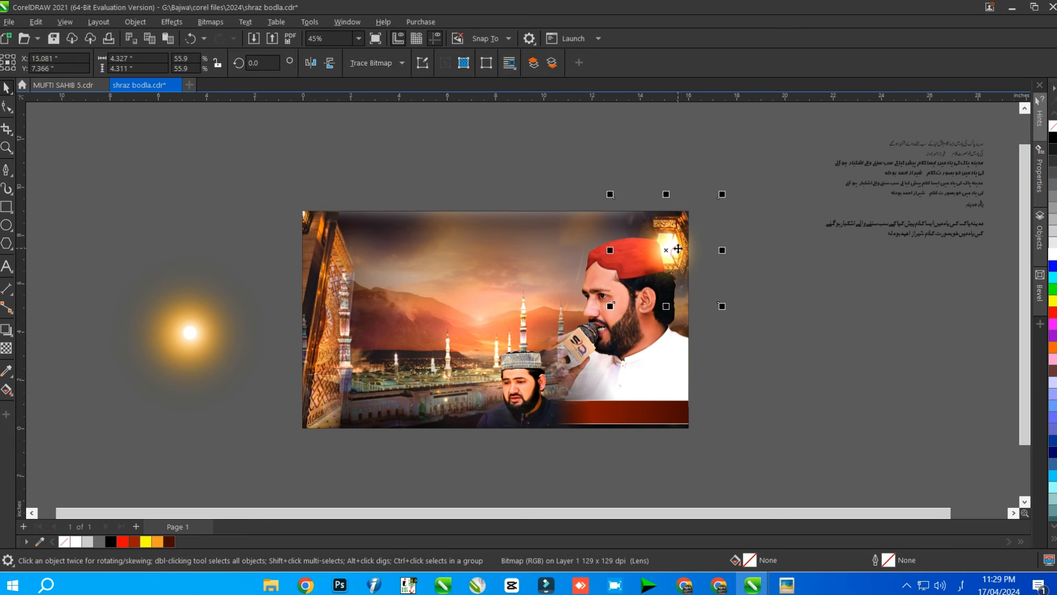
left_click_drag(678, 250, 226, 226)
right_click(225, 226)
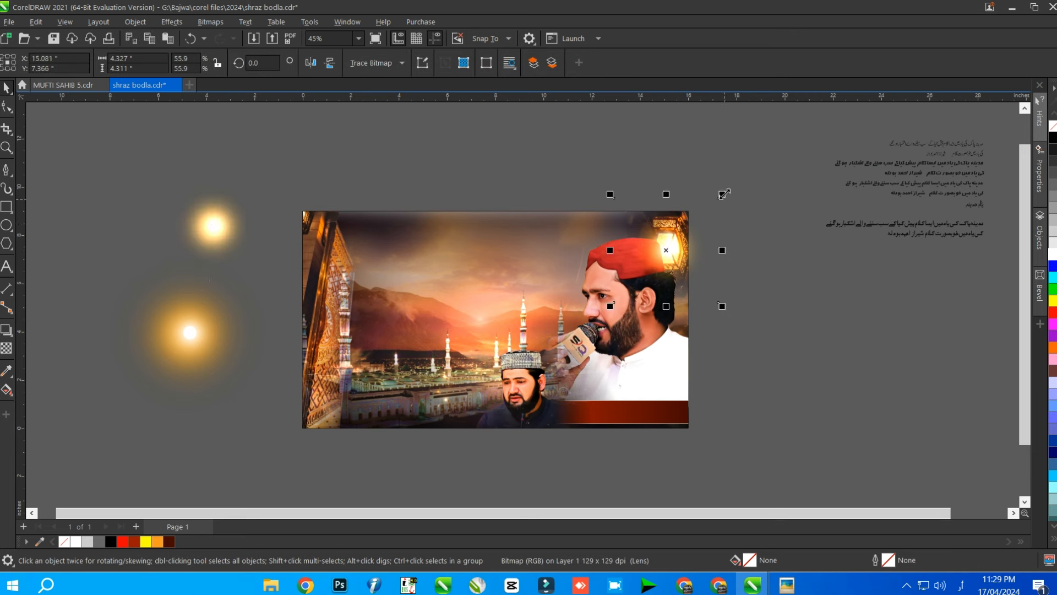
left_click_drag(724, 194, 716, 202)
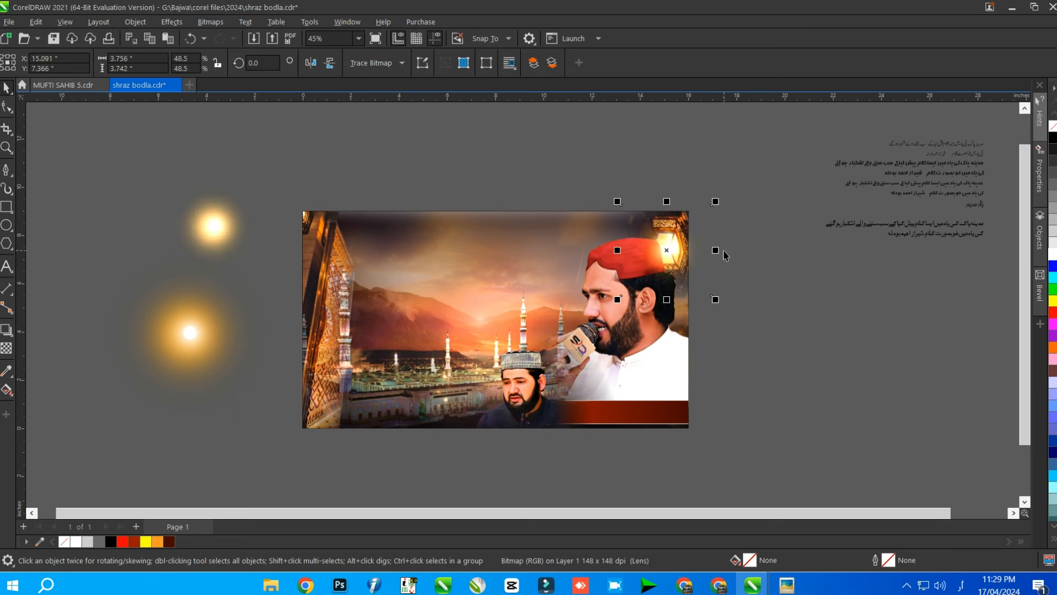
- Move the unblurred golden glow farther away from the page and select the blurred glow copy
left_click(477, 269)
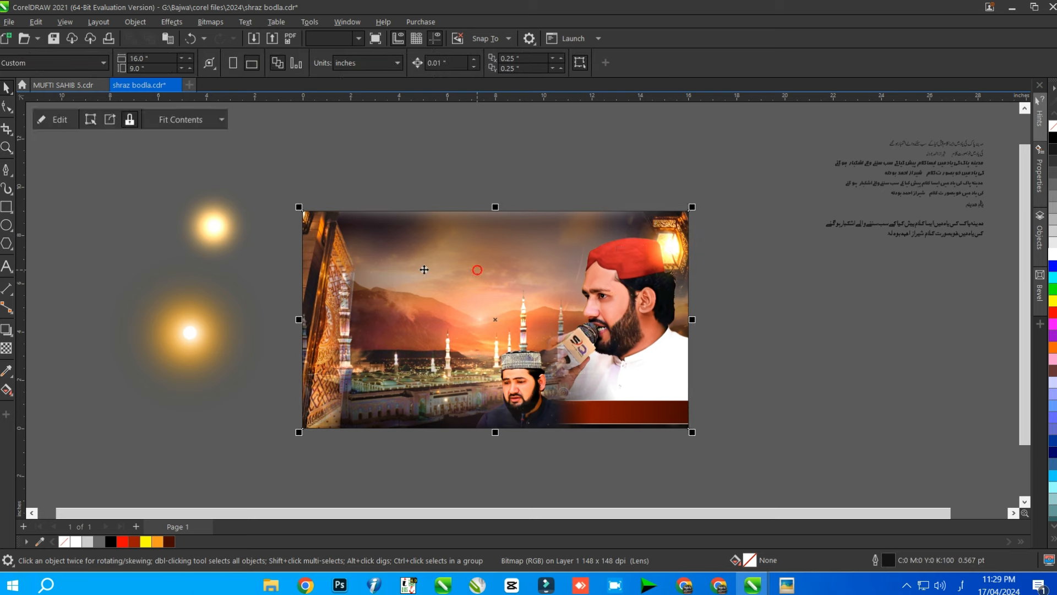
left_click(234, 172)
left_click(203, 347)
left_click_drag(110, 326, 1, 186)
left_click(213, 224)
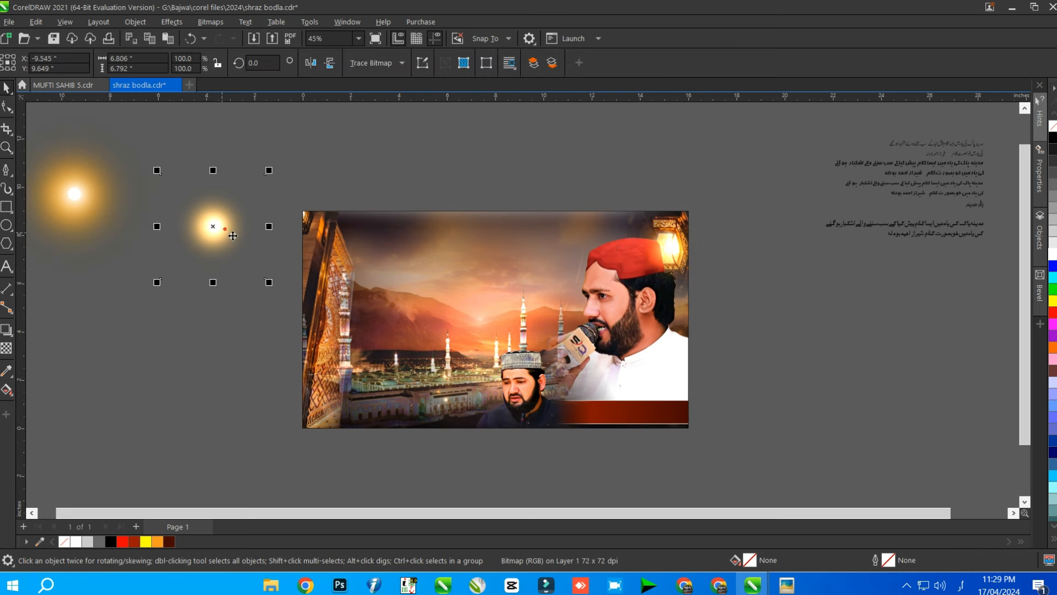
- Place the blurred glow copy over the carved gateway and enlarge it to about 8.23 x 8.88 in
left_click_drag(269, 280, 346, 359)
left_click_drag(346, 264, 332, 264)
left_click_drag(255, 269, 324, 334)
left_click_drag(401, 423, 417, 441)
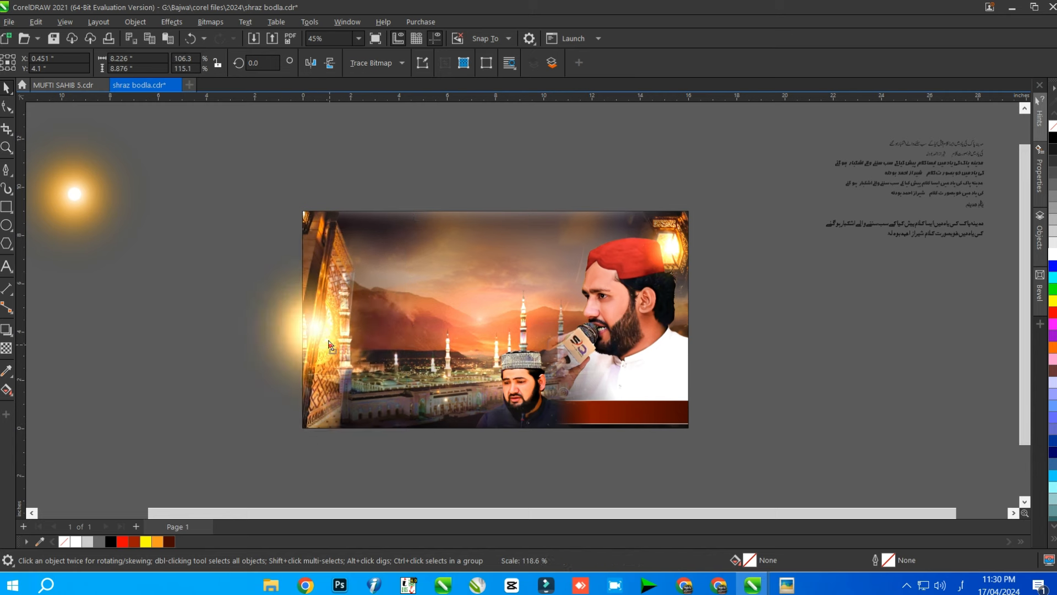
- Duplicate the gateway glow outside the page and apply a uniform transparency of 15 to the glow on the gateway
left_click_drag(328, 337, 145, 361)
right_click(144, 360)
left_click(6, 348)
mouse_move(278, 443)
left_mouse_down()
mouse_move(291, 441)
mouse_move(282, 441)
left_mouse_up()
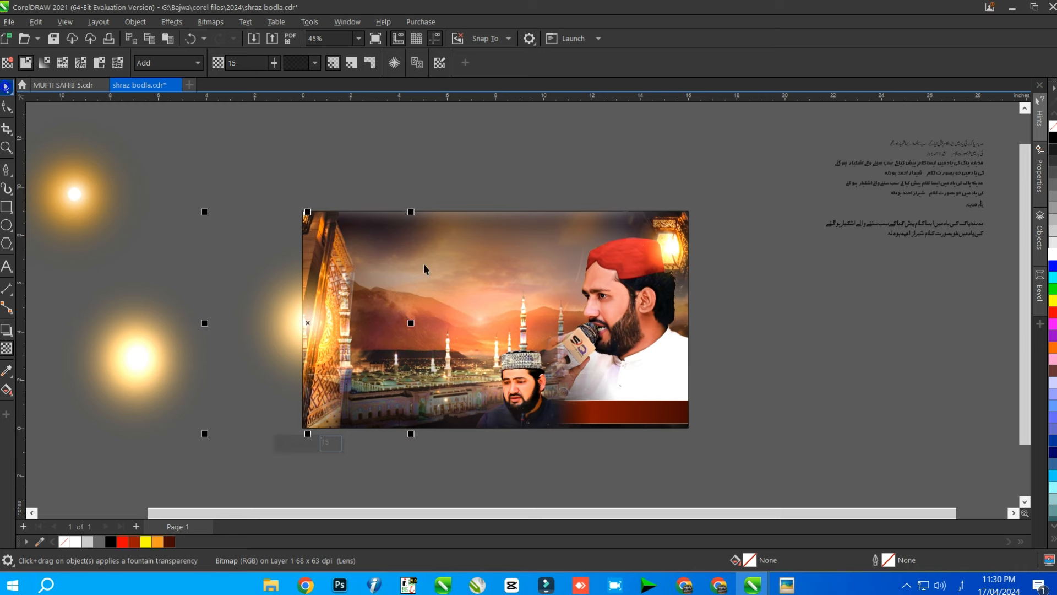
- Place the spare blurred glow over the mosque's lower front, flatten it to about 8.23 x 1.48 in and rotate it about 5.5 degrees
left_click(511, 230)
left_click(111, 479)
left_click(137, 364)
left_click_drag(136, 247, 435, 413)
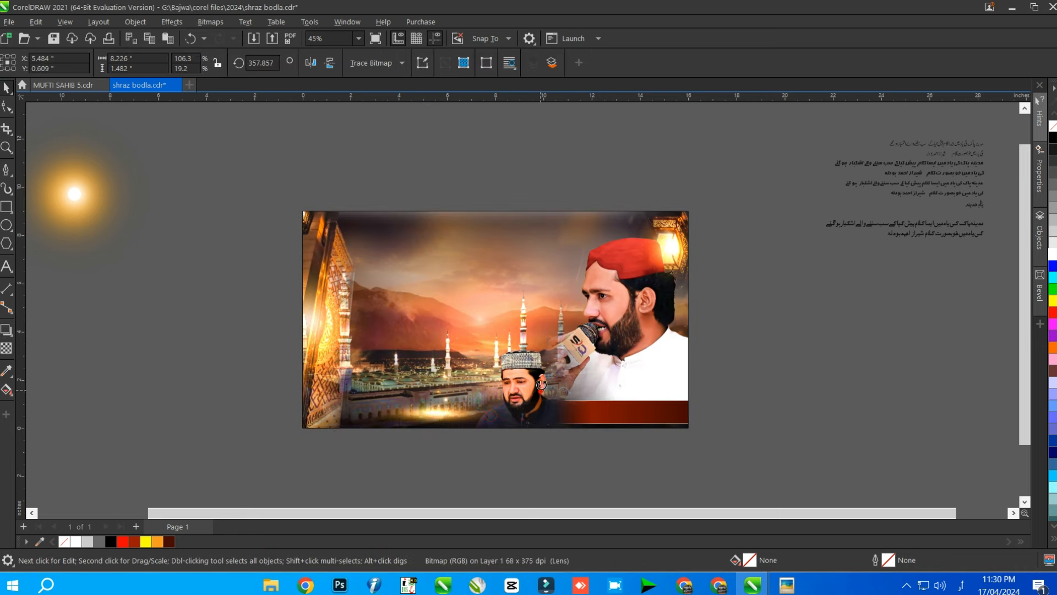
left_click(492, 416)
scroll(465, 435, "up", 3)
left_click(437, 415)
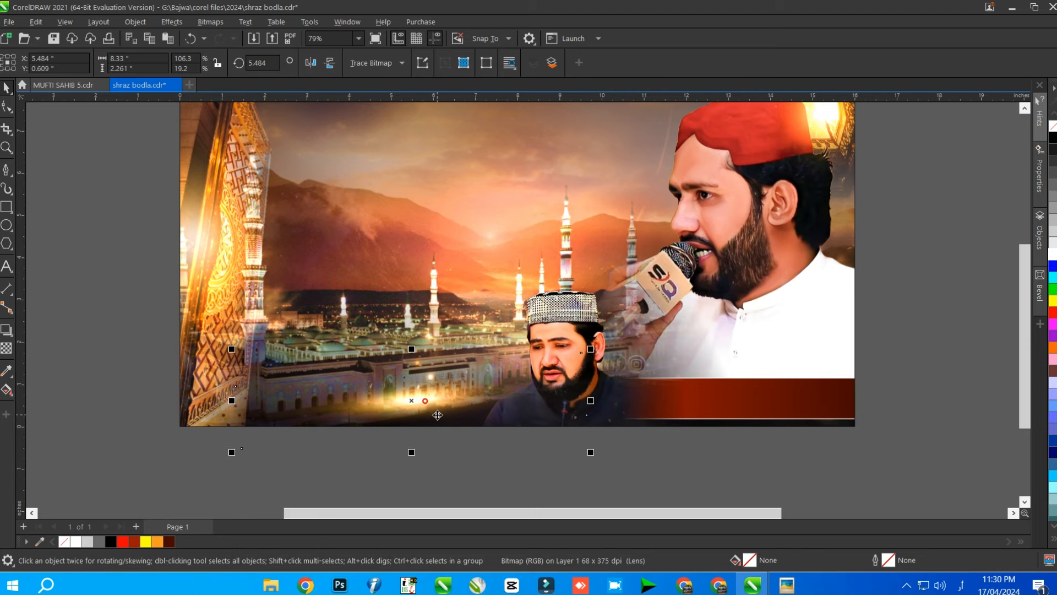
- Apply a uniform transparency of 45 to the flattened glow and place it inside the page's PowerClip frame
left_click(6, 350)
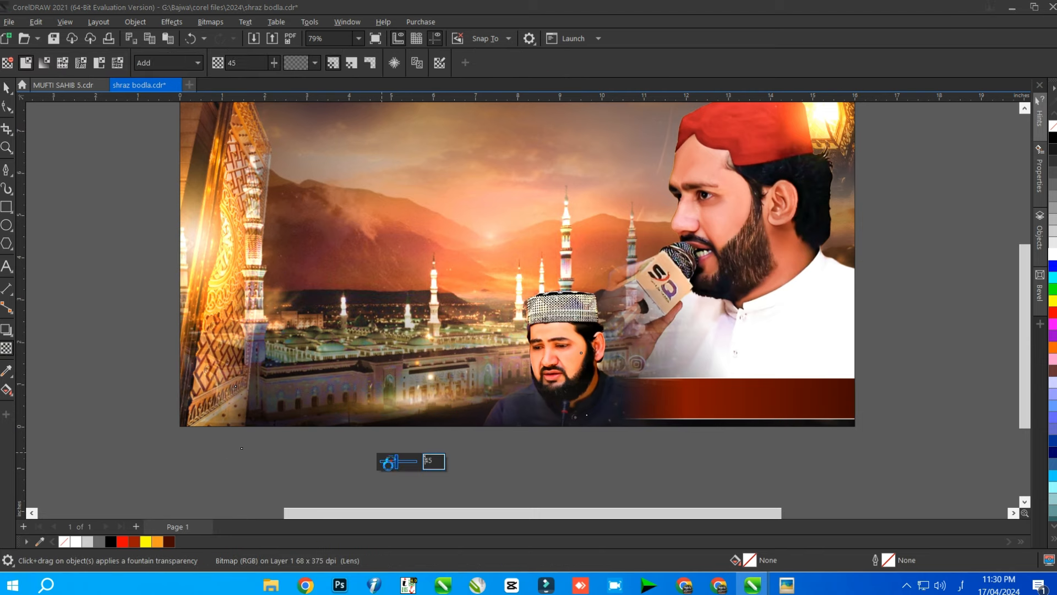
left_click(6, 88)
left_click(524, 422)
- Open the PowerClip contents for editing and move the flattened glow up over the mosque's lit domes
scroll(523, 421, "down", 3)
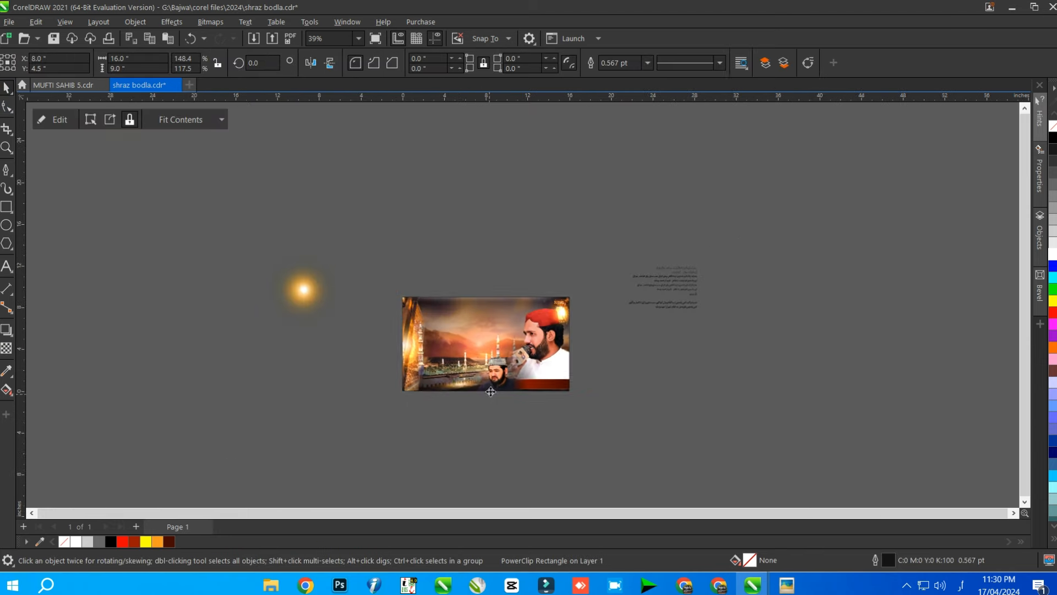
scroll(488, 388, "up", 1)
left_click(503, 441)
double_click(461, 388)
scroll(462, 388, "up", 3)
left_click(463, 387)
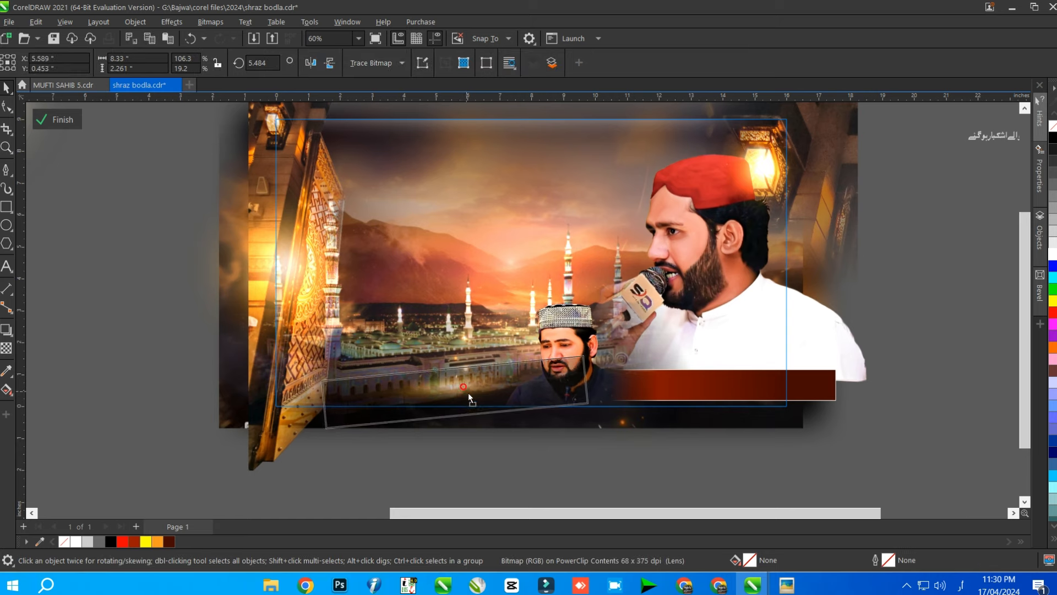
left_click_drag(468, 392, 467, 334)
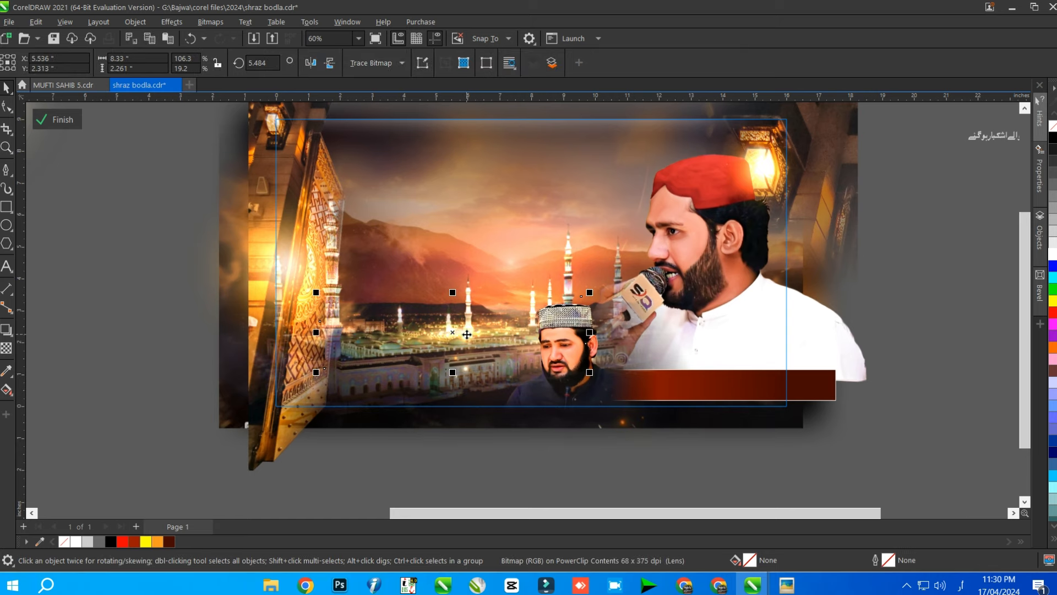
- Delete the lamp-lit street photo lying beside the artwork from the PowerClip contents
scroll(467, 334, "down", 2)
left_click(787, 345)
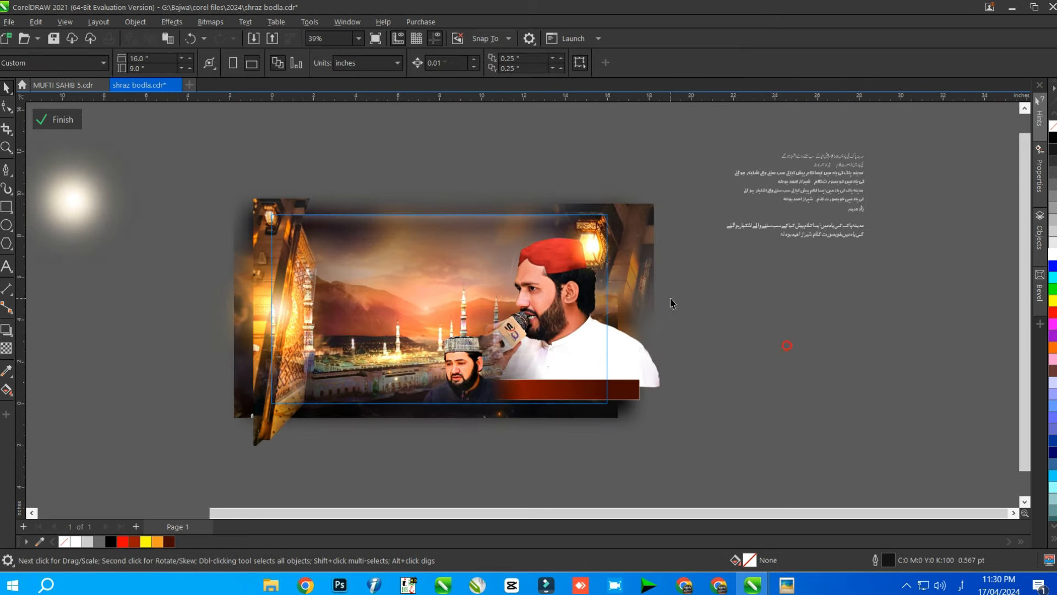
scroll(670, 301, "down", 3)
left_click(753, 326, "ctrl")
key("Tab")
scroll(692, 298, "up", 2)
left_click(710, 333)
left_click(524, 282, "ctrl")
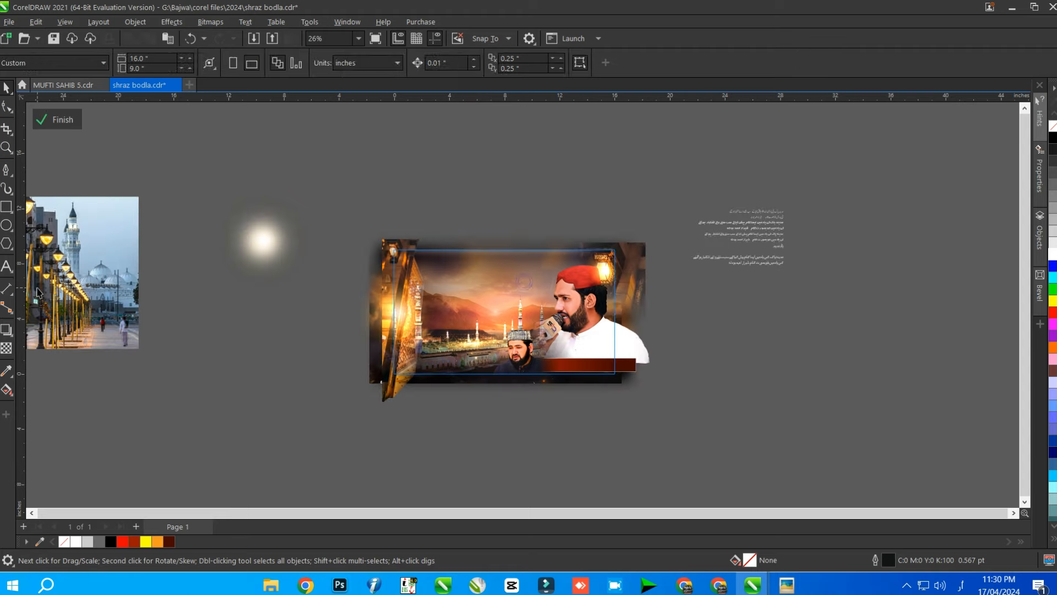
left_click(38, 289)
key("Delete")
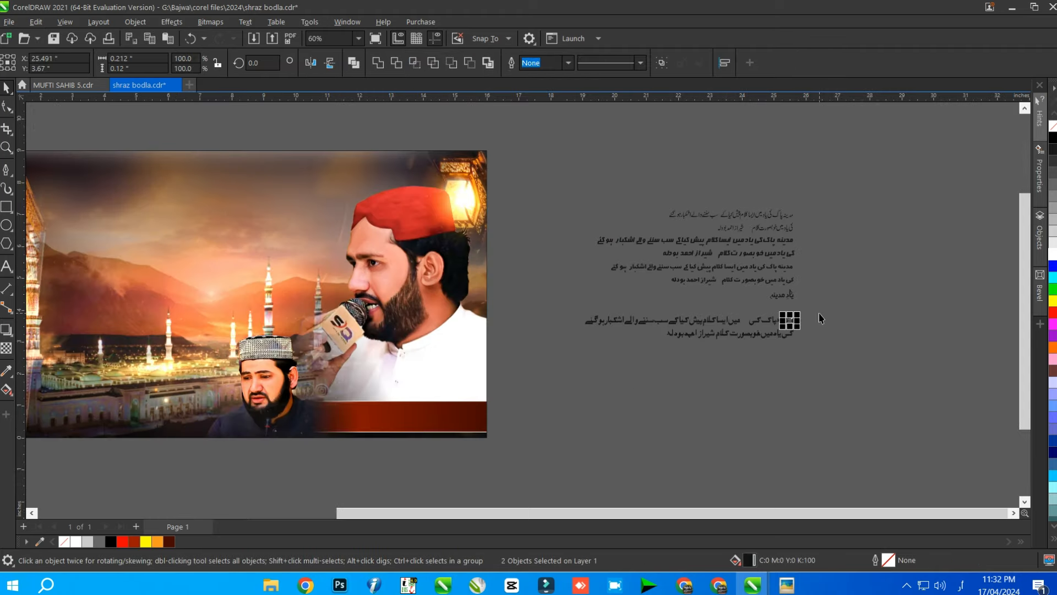
- Place the heavy "یادِ مدینہ" lettering on the page's upper area and enlarge it to about 8.06 x 2.88 in
scroll(820, 319, "up", 4)
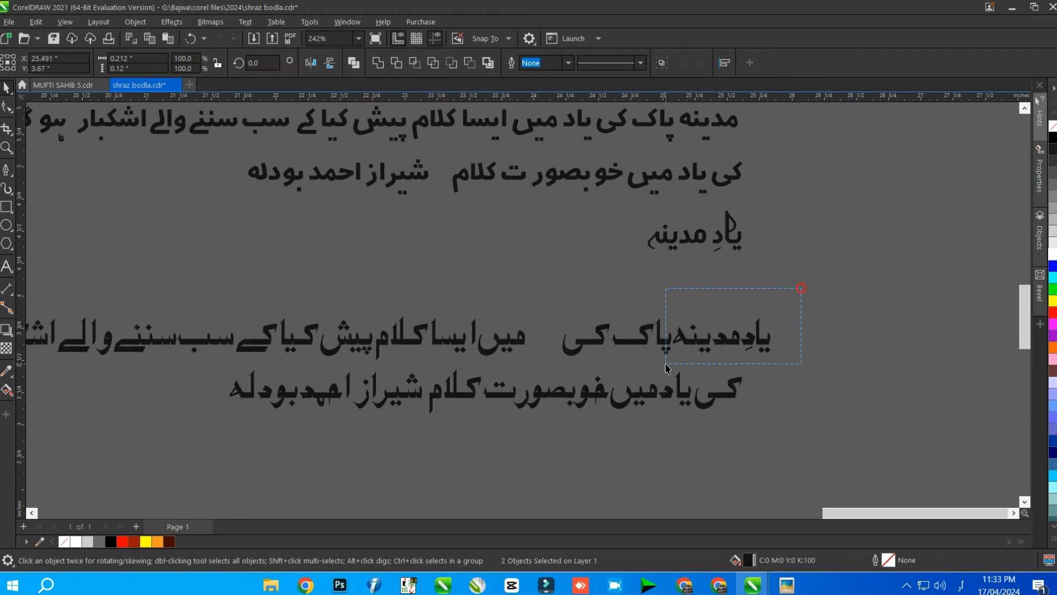
scroll(666, 368, "down", 7)
scroll(369, 223, "up", 1)
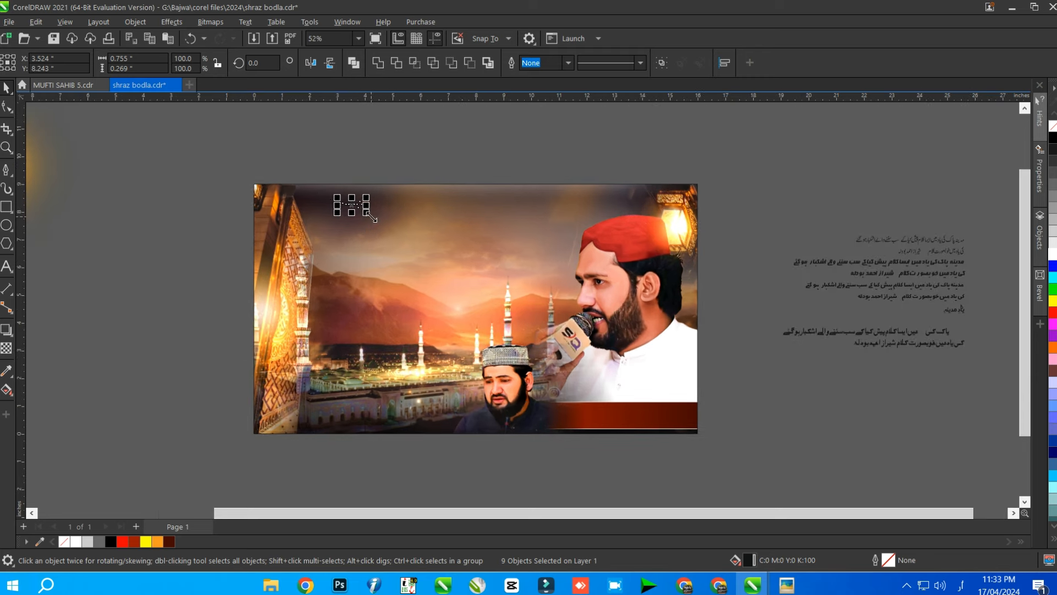
left_click_drag(368, 222, 528, 254)
scroll(542, 255, "up", 2)
scroll(542, 255, "down", 3)
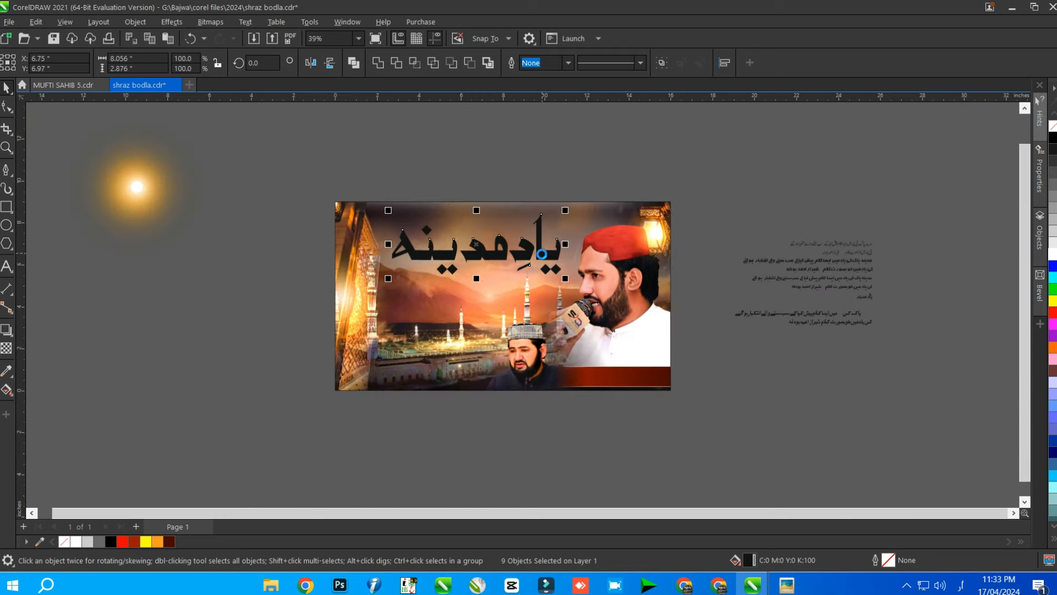
- Combine the separate pieces of the "یادِ مدینہ" title into one curve and deselect it
scroll(536, 243, "up", 2)
key("ctrl+l")
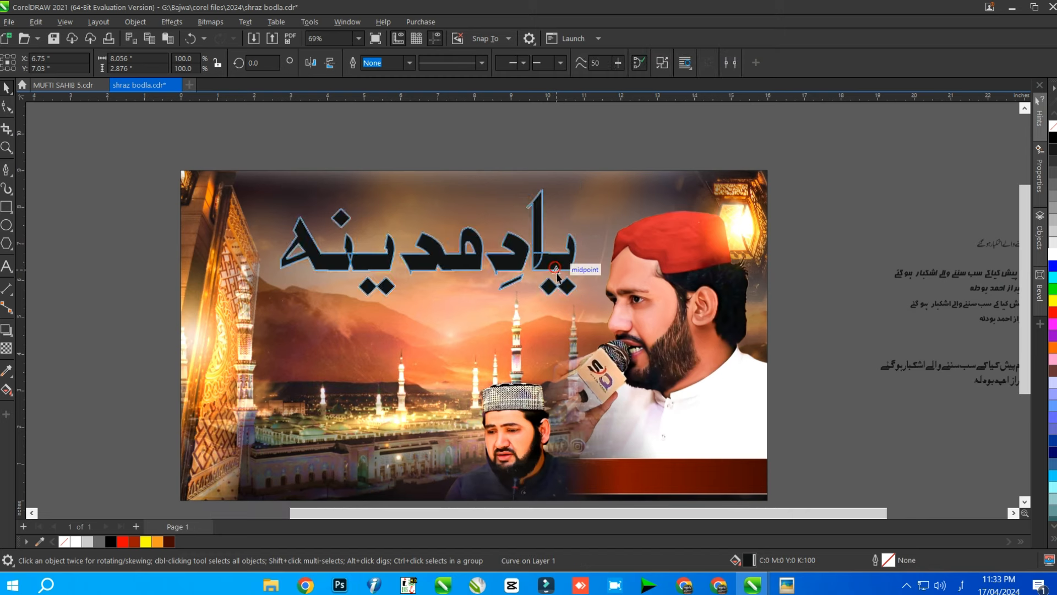
scroll(376, 214, "down", 2)
left_click(628, 237)
- Move the word "میں" closer to "خوبصورت", break its dotted letter apart and raise the two dots toward the letter
scroll(628, 238, "down", 2)
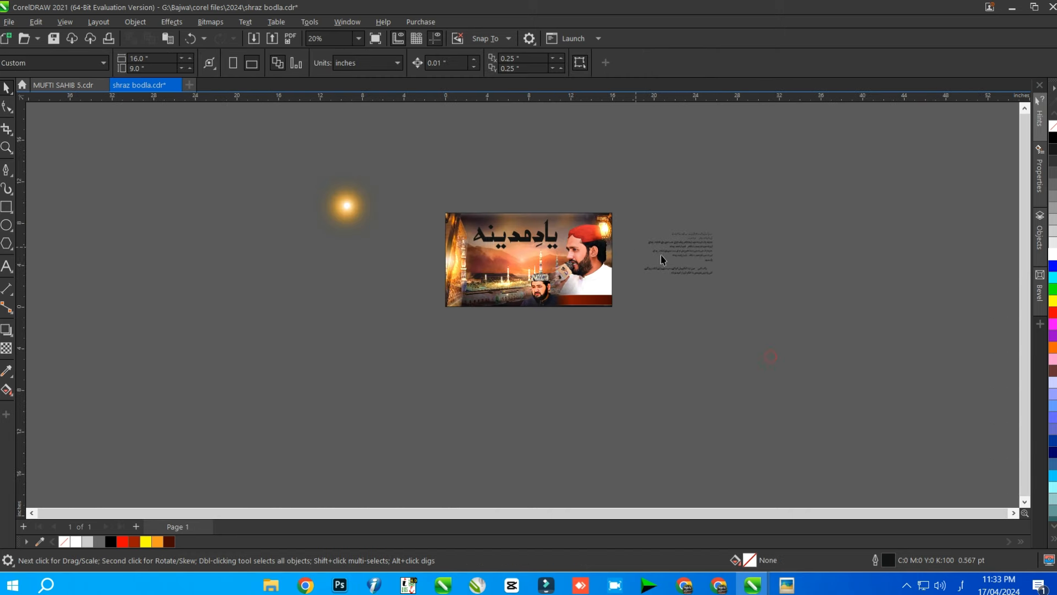
scroll(689, 262, "up", 8)
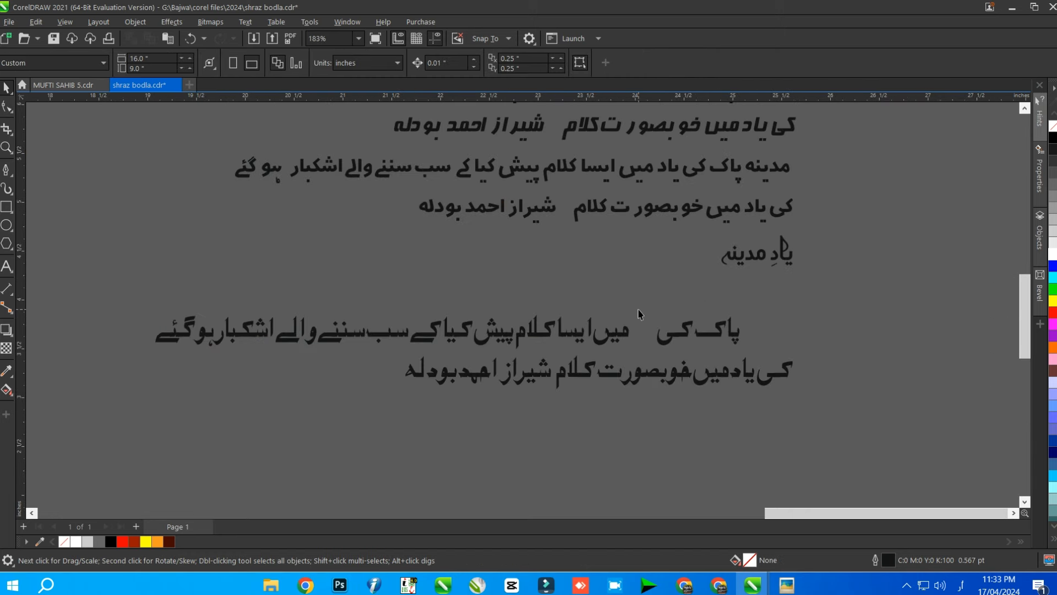
scroll(650, 288, "down", 2)
scroll(707, 179, "up", 4)
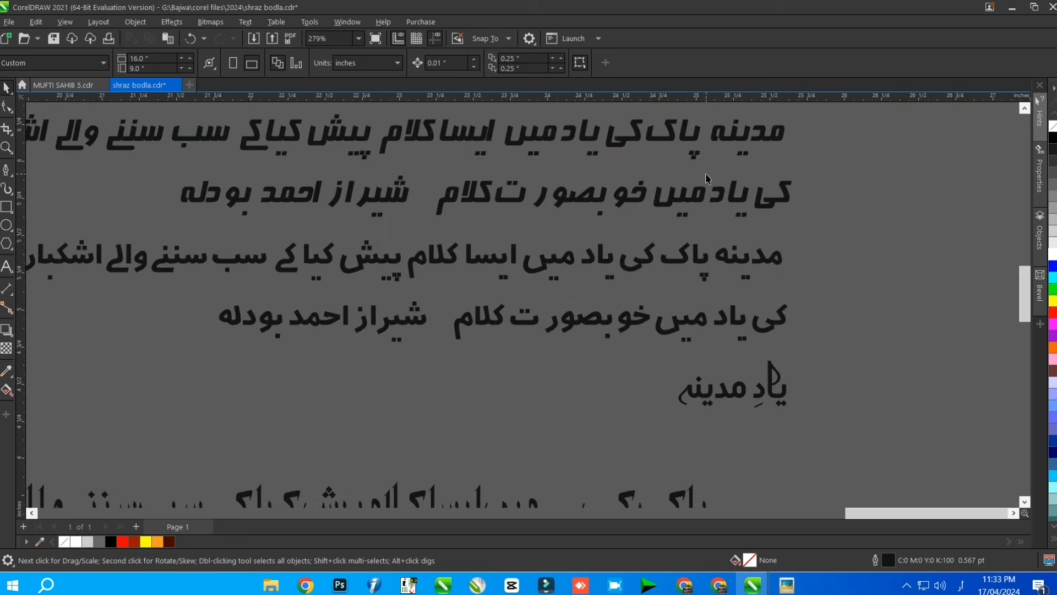
scroll(785, 191, "down", 2)
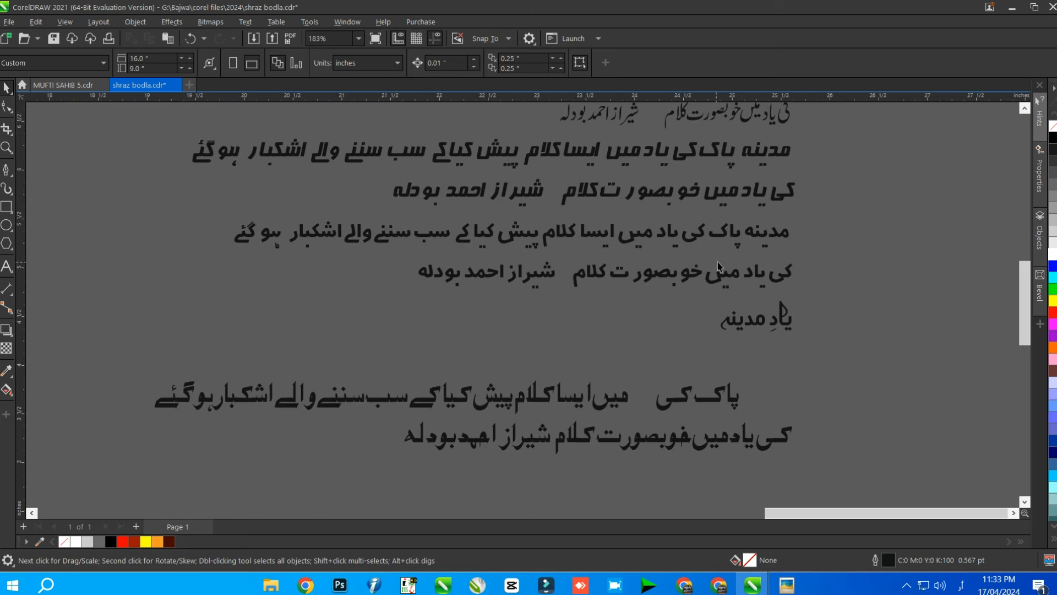
scroll(728, 262, "up", 7)
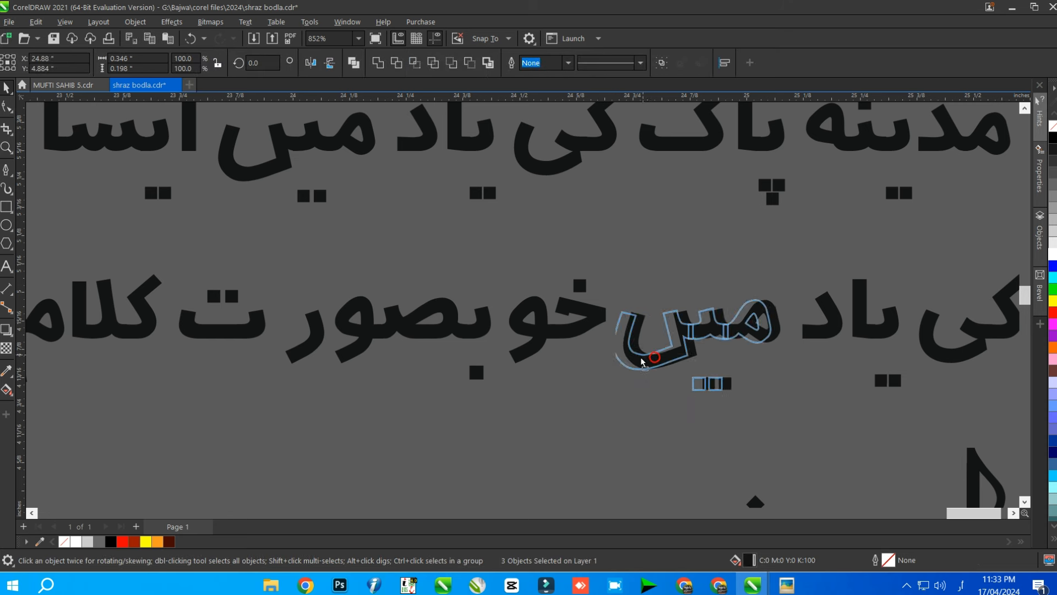
left_click(699, 381)
left_click_drag(744, 359, 744, 359)
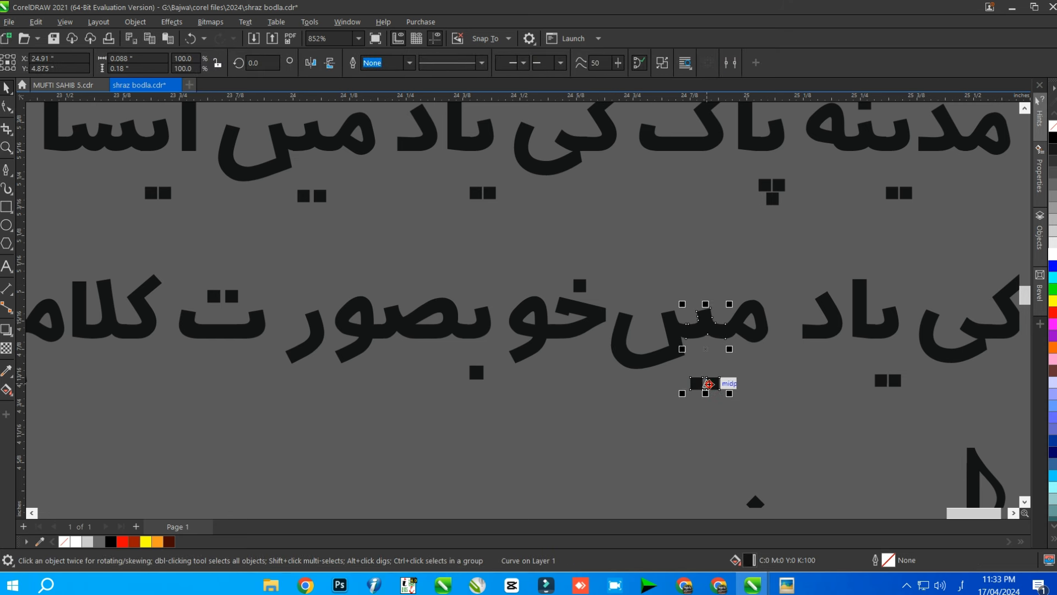
key("ctrl+k")
left_click_drag(668, 430, 735, 368)
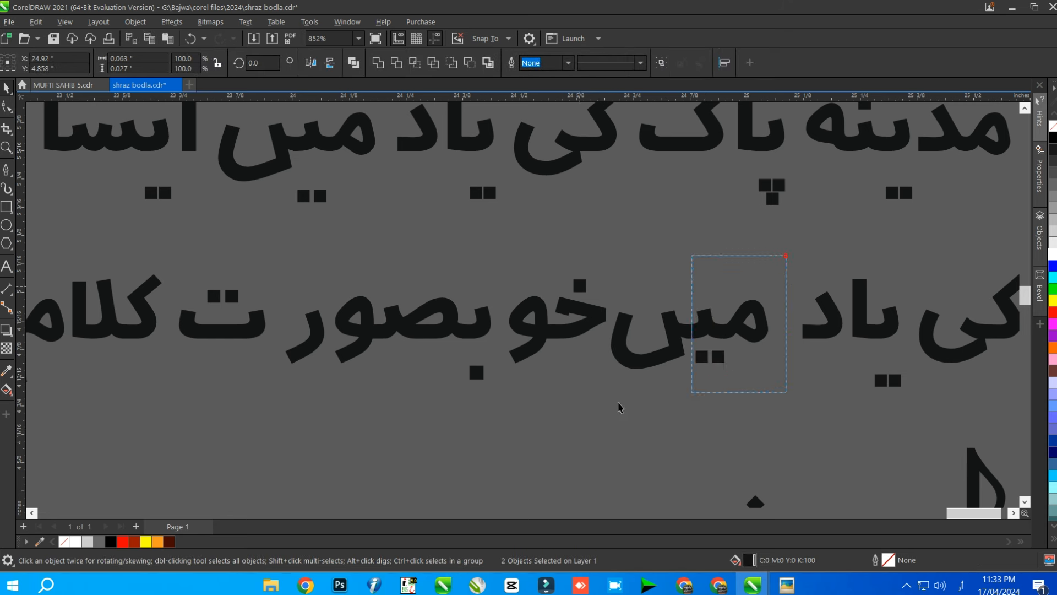
- Select the pieces of "میں" and nudge them slightly up and left beside "خوبصورت"
left_click_drag(618, 408, 596, 404)
key("Up")
key("Up")
key("Up")
key("Down")
key("Left")
- Raise the dot under the "ب" of "خوبصورت" and nudge "میں" and "خو" left to close the gap
left_click(474, 373)
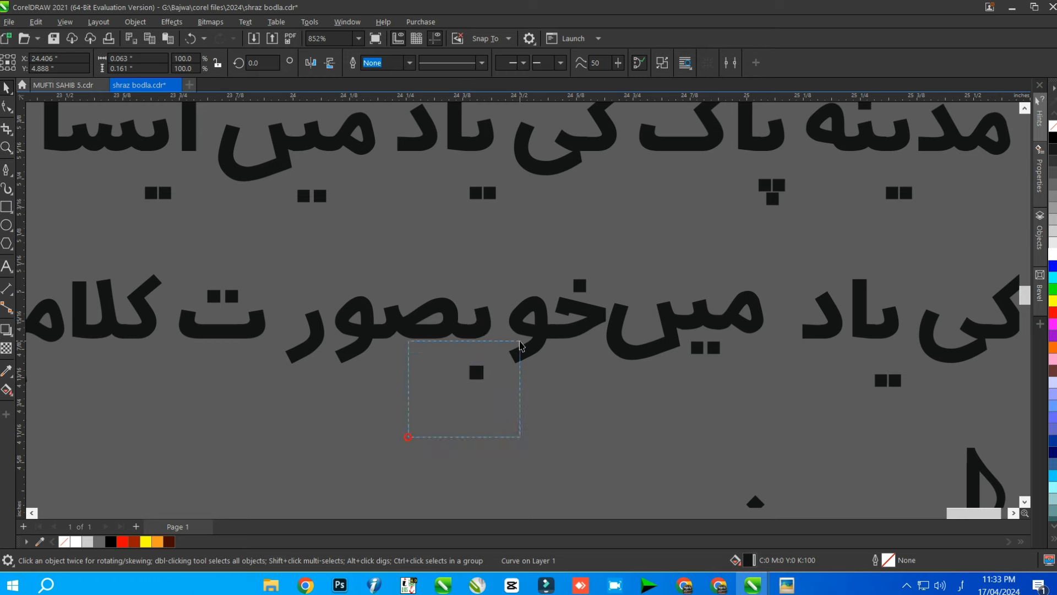
left_click_drag(808, 235, 486, 404)
key("Left")
key("Left")
key("Left")
scroll(780, 308, "down", 1)
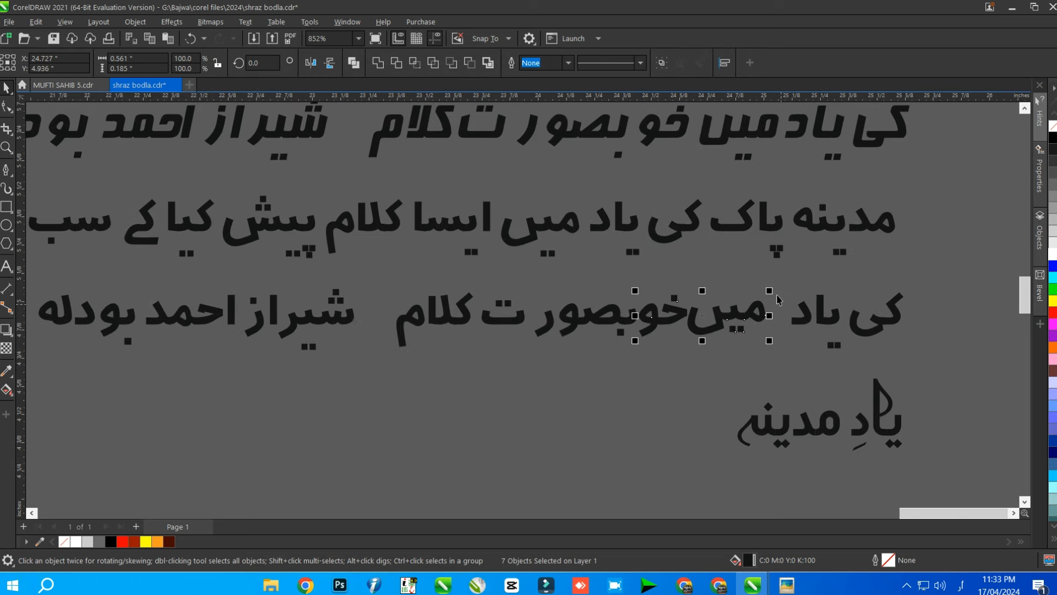
- Nudge the letters of "خوبصورت" left to close the gap inside the word
left_click_drag(534, 370, 526, 368)
key("Left")
key("Left")
key("Left")
key("Left")
key("Left")
key("Left")
key("Left")
left_click(560, 368)
- Shift the letters from "میں" through the middle of "خوبصورت" left and up to align them with the following letters
left_click_drag(767, 272, 538, 379)
key("Left")
key("Left")
key("Up")
key("Up")
key("Up")
- Select the word "کلام" and nudge it right, closer to "خوبصورت"
left_click_drag(379, 275, 436, 350)
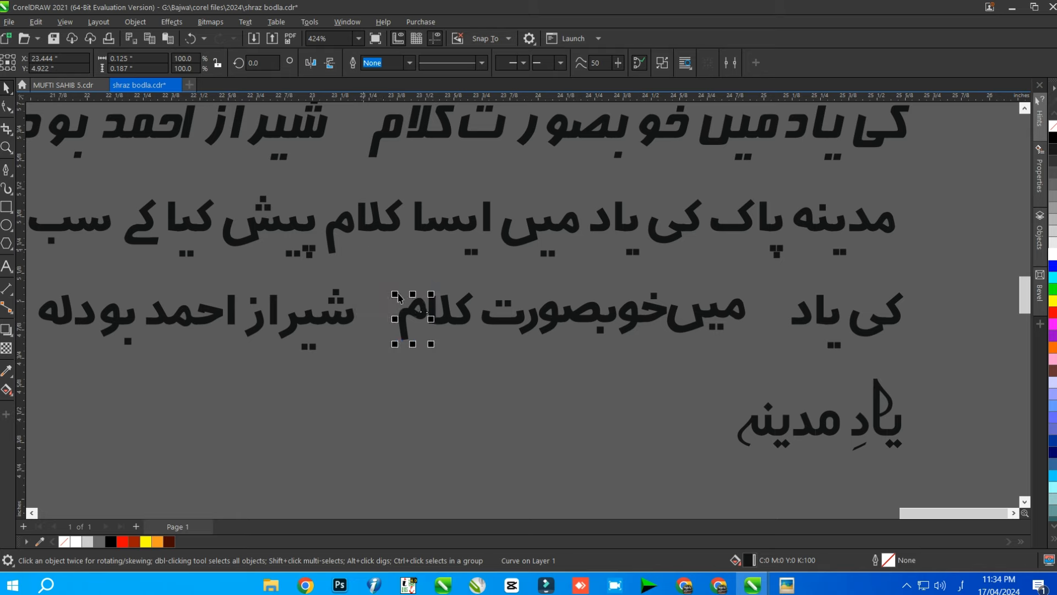
left_click_drag(399, 298, 482, 372)
key("Right")
key("Right")
- Place the phrase "میں خوبصورت کلام" beneath the title on the page and enlarge it to about 6.86 x 0.97 in
scroll(771, 279, "down", 8)
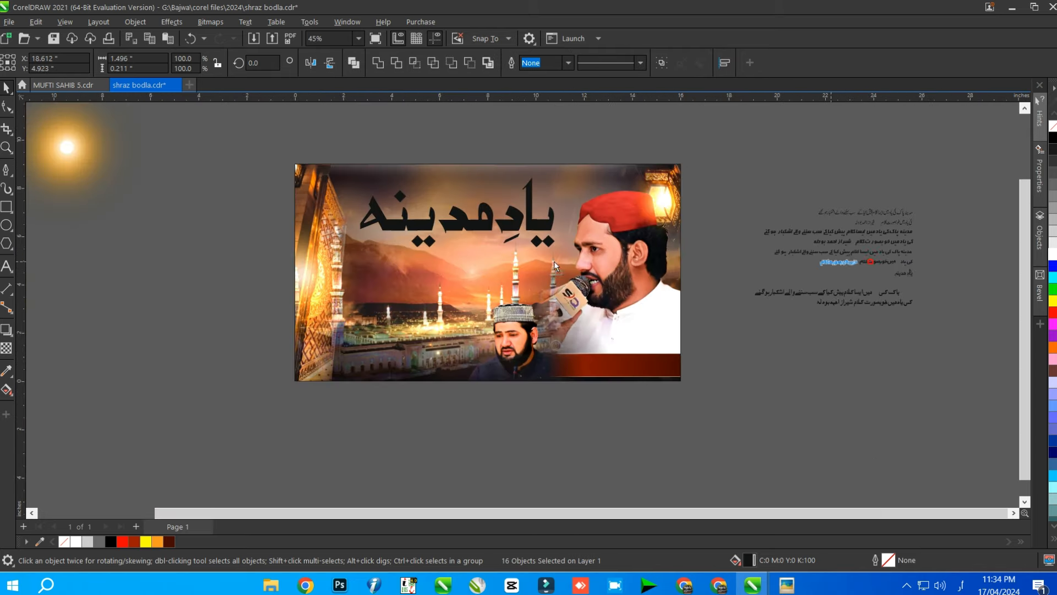
left_click_drag(555, 266, 743, 303)
scroll(402, 245, "up", 3)
left_click_drag(696, 269, 720, 290)
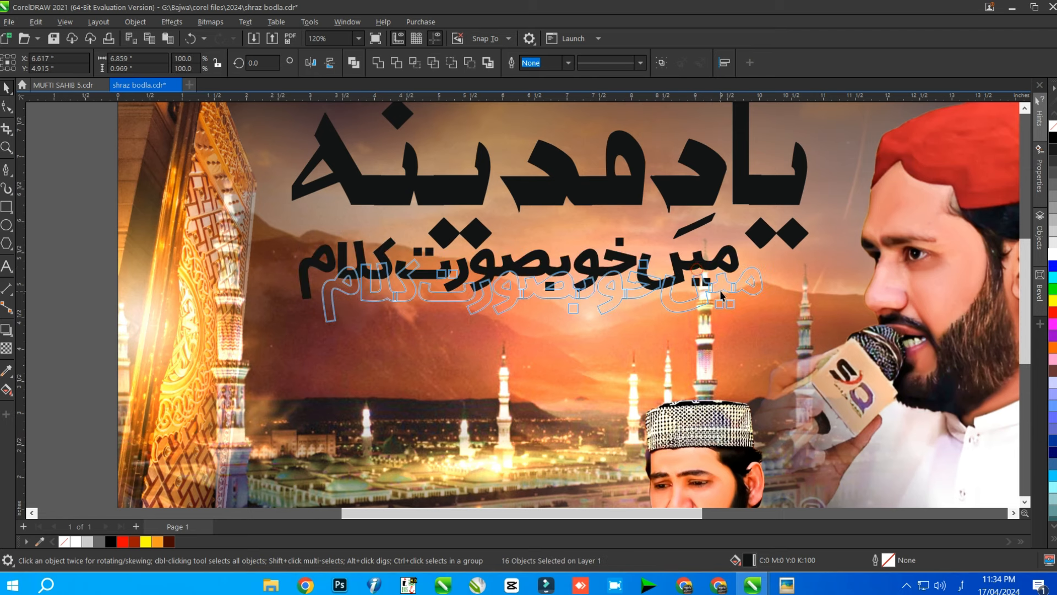
- Combine the letters of the "میں خوبصورت کلام" subtitle into one curve and adjust its size beneath the title
left_click(439, 332)
left_click_drag(278, 351, 808, 248)
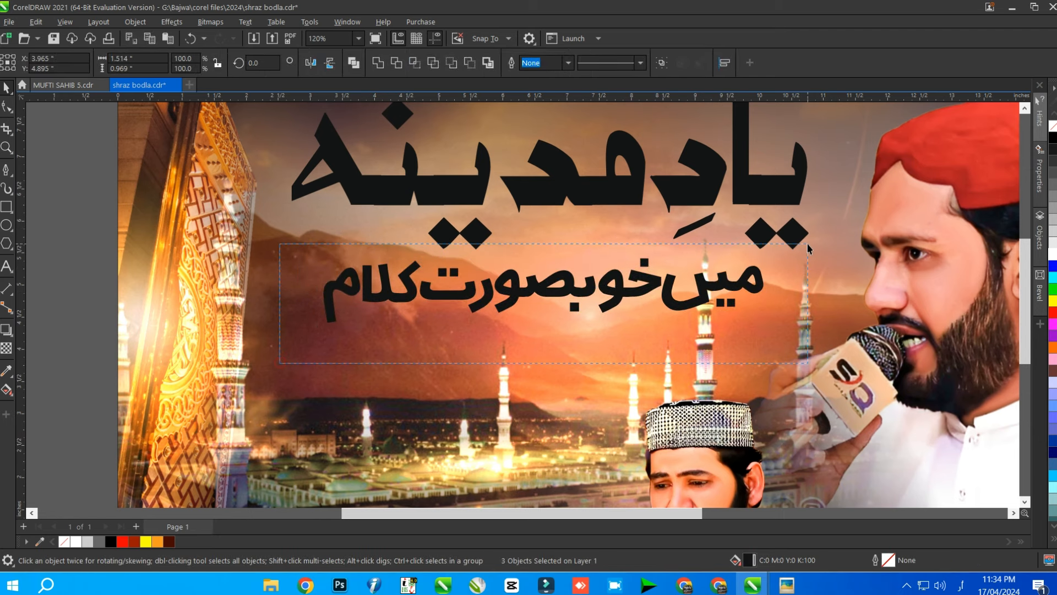
key("ctrl+l")
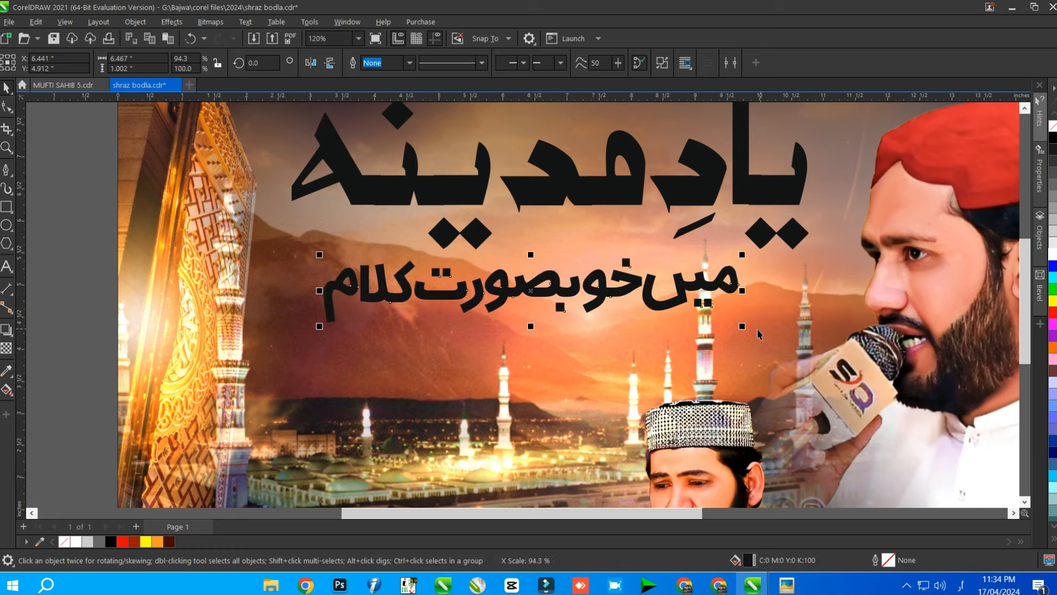
left_click_drag(768, 326, 785, 353)
- Select the title and subtitle together, reposition them on the page and enlarge them to about 8.23 x 4.2 in
scroll(481, 223, "down", 1)
left_click(480, 223, "shift")
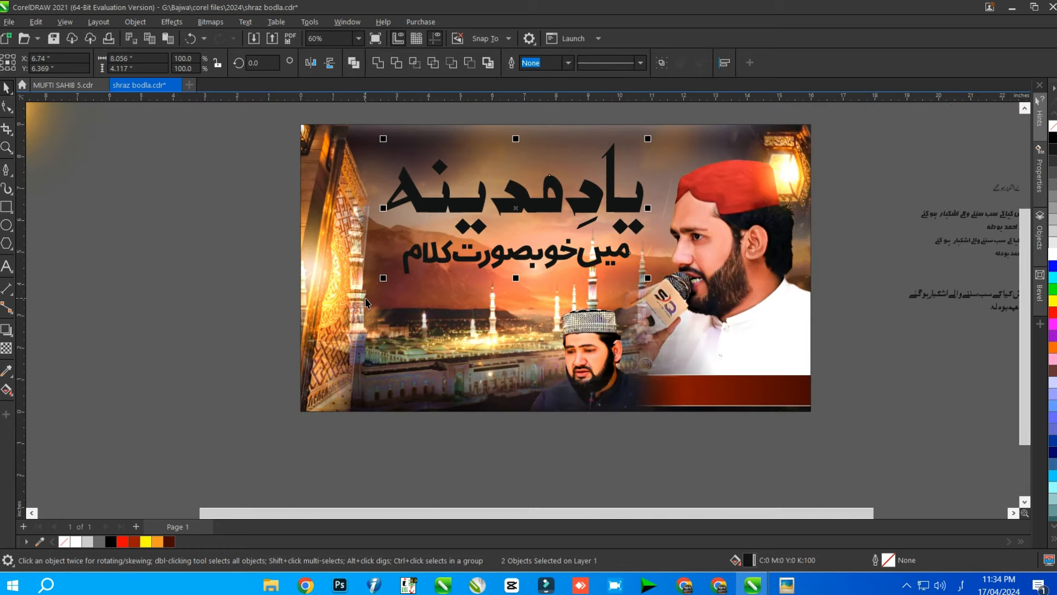
left_click_drag(608, 227, 610, 236)
scroll(516, 227, "down", 1)
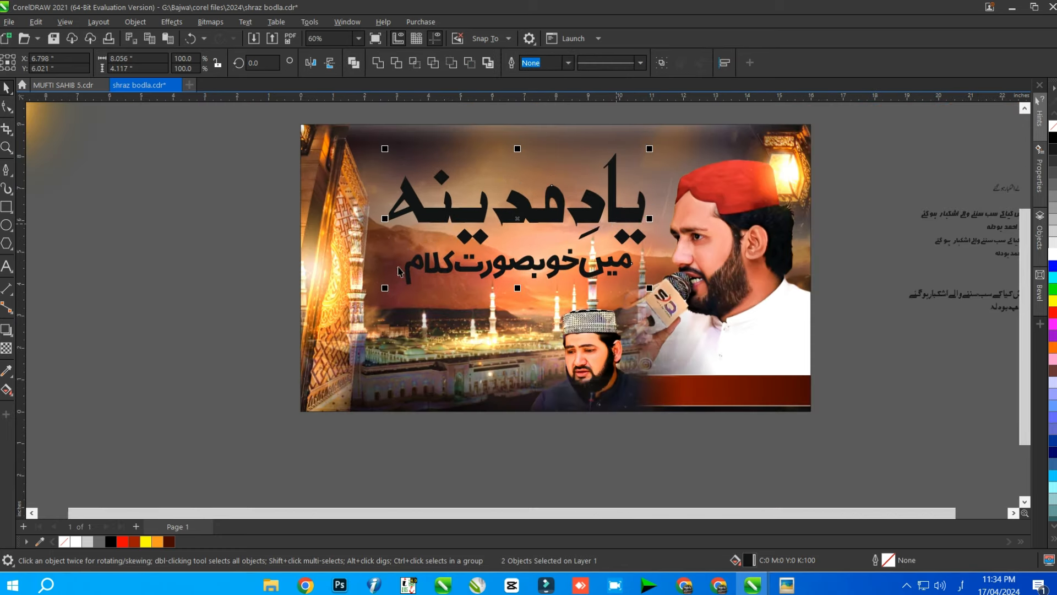
left_click_drag(536, 184, 541, 181)
left_click_drag(478, 236, 477, 234)
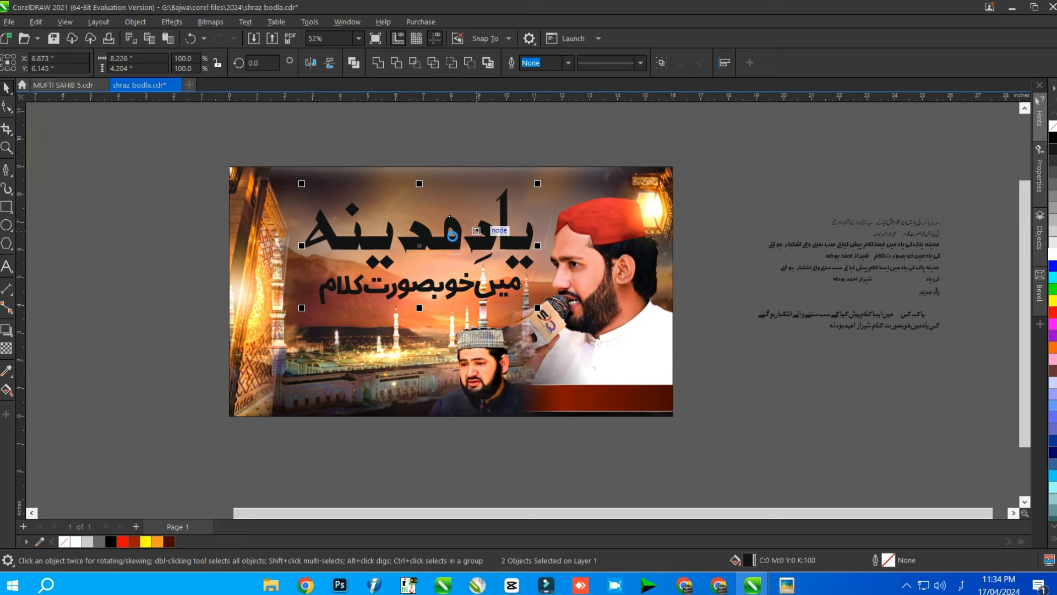
- Place the person's name lettering on the red strip, enlarge it to about 3.04 x 0.59 in and center it within the strip
scroll(462, 248, "down", 1)
left_click(172, 187)
scroll(716, 273, "up", 2)
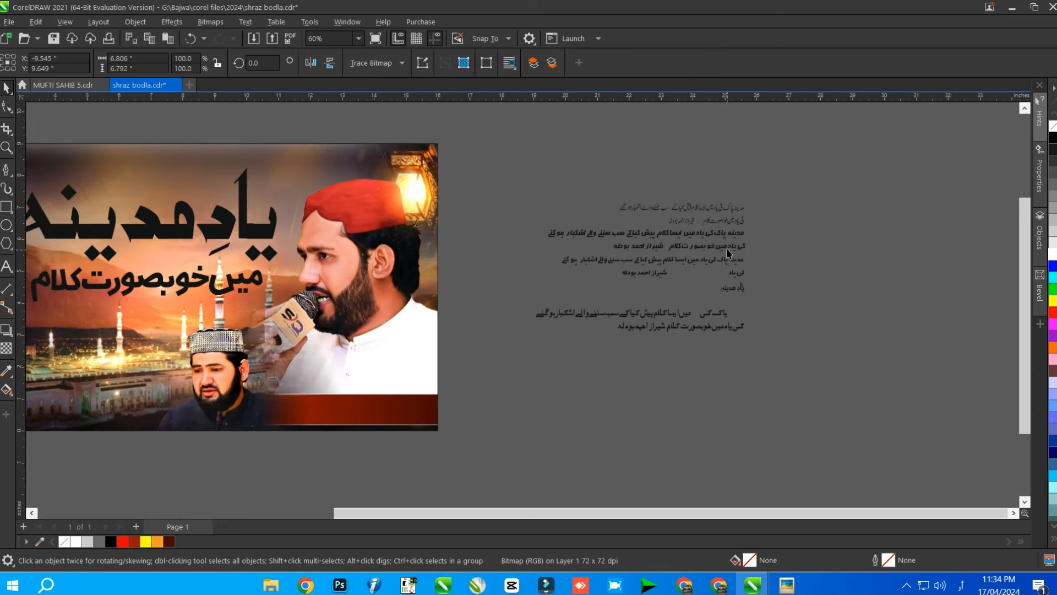
left_click(599, 296)
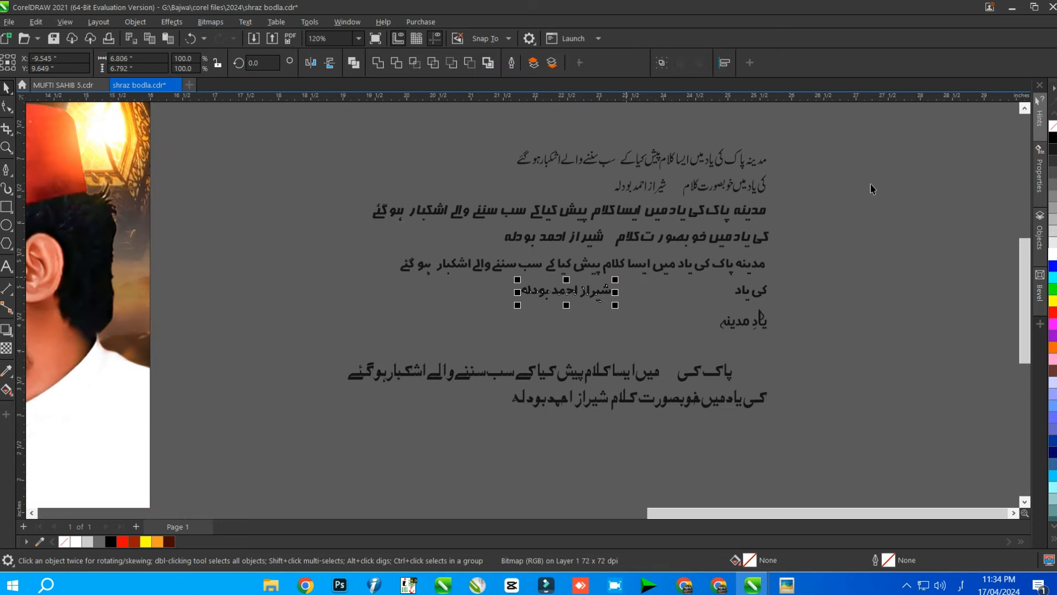
scroll(732, 256, "down", 2)
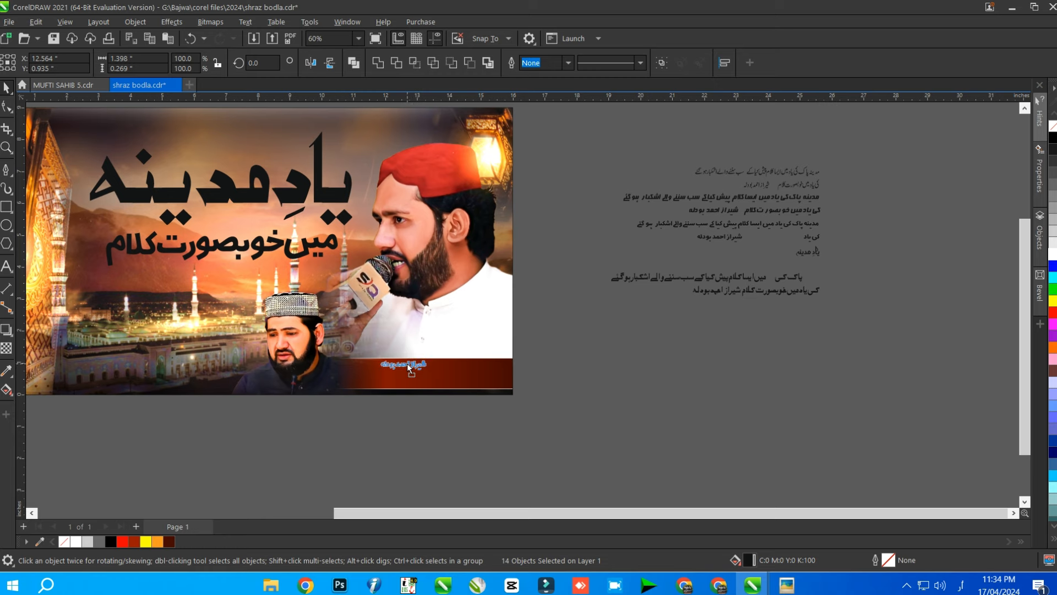
scroll(408, 381, "up", 1)
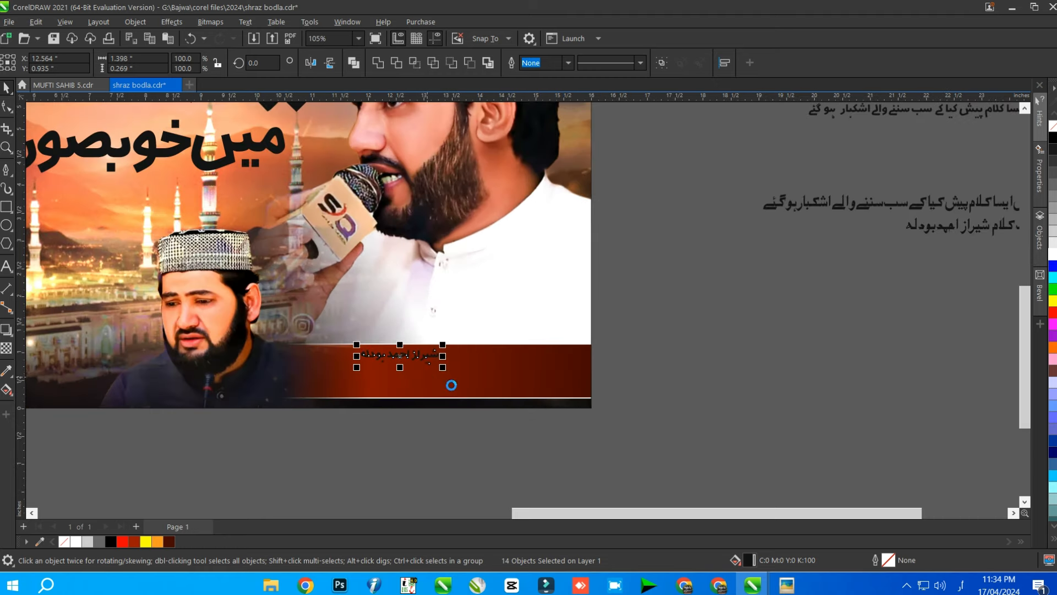
left_click_drag(442, 367, 534, 409)
left_click_drag(519, 363, 514, 373)
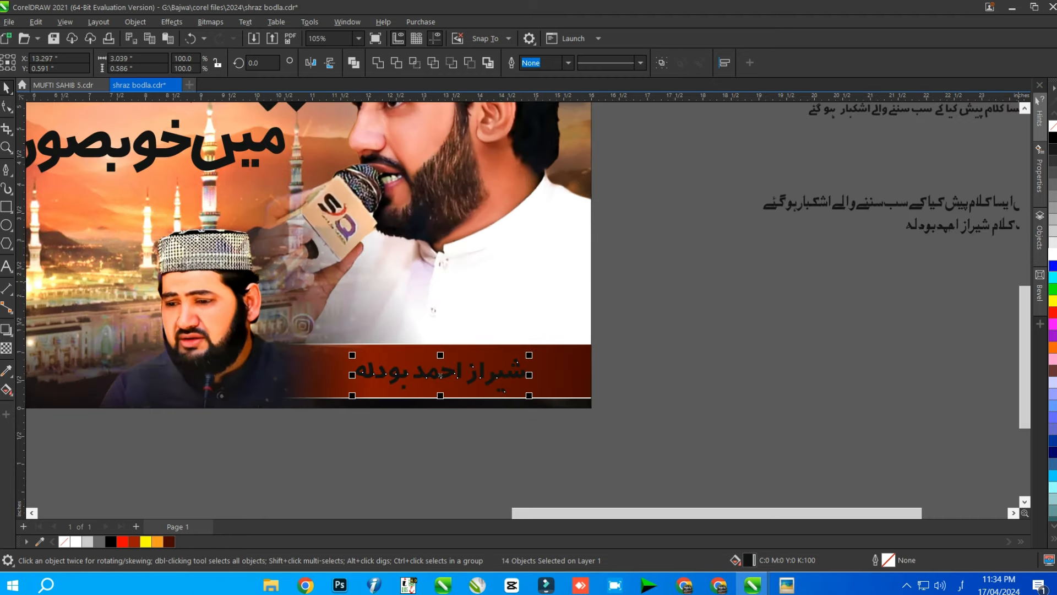
- Break apart the piece holding the two lower dots of the name's first word and move those dots up closer to the letters
left_click(554, 441)
scroll(499, 389, "up", 3)
left_click(500, 390)
key("ctrl+k")
left_click_drag(410, 447, 592, 348)
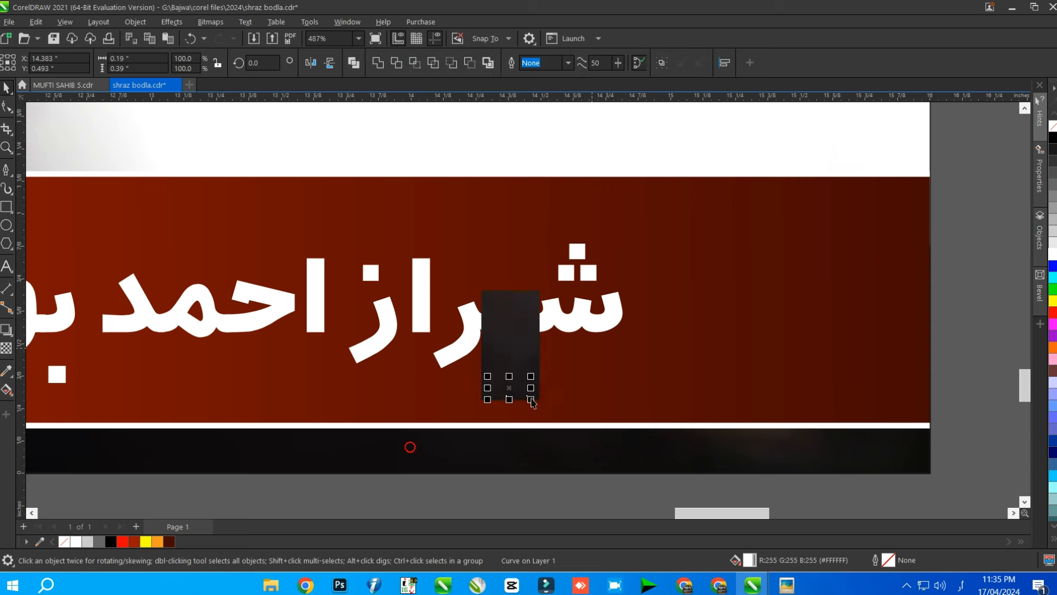
left_click_drag(508, 390, 510, 367)
- Break apart the name's first letter and move its three upper dots down closer to the letter body
left_click(581, 256)
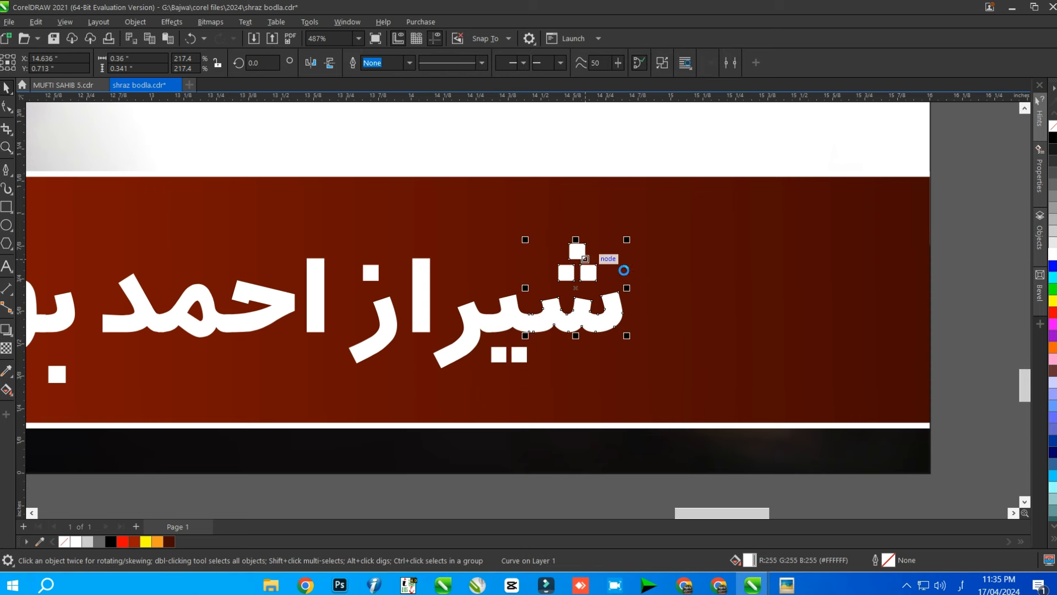
key("ctrl+k")
left_click_drag(671, 203, 529, 292)
scroll(787, 268, "down", 1)
- Close the gaps between the letters of the name's first word and shift that word against the middle word
left_click(473, 298)
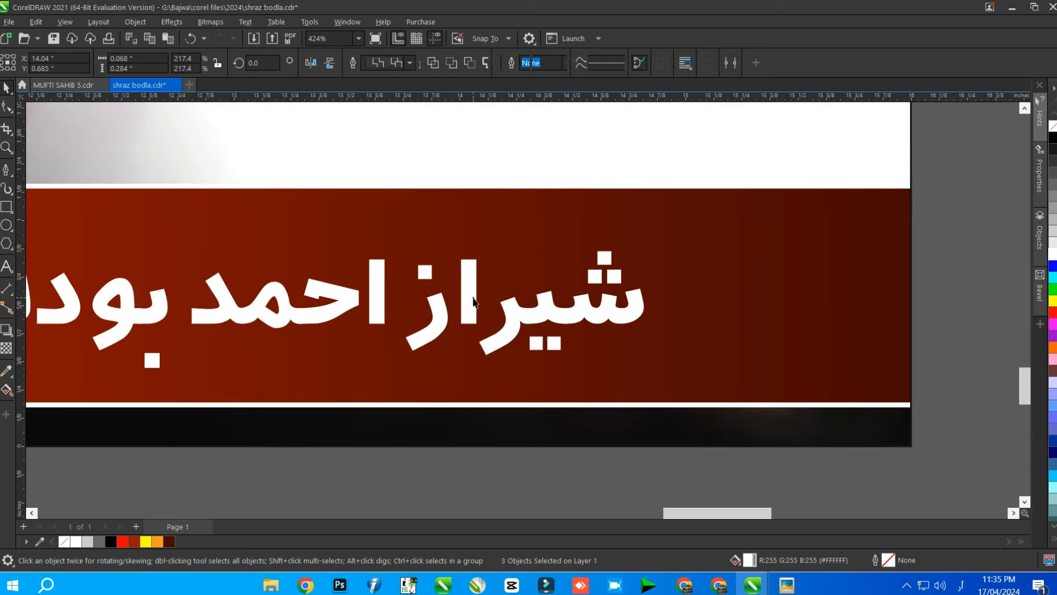
left_click_drag(698, 228, 466, 376)
left_click_drag(583, 314, 555, 313)
scroll(741, 304, "down", 1)
scroll(574, 283, "up", 1)
left_click_drag(814, 224, 561, 390)
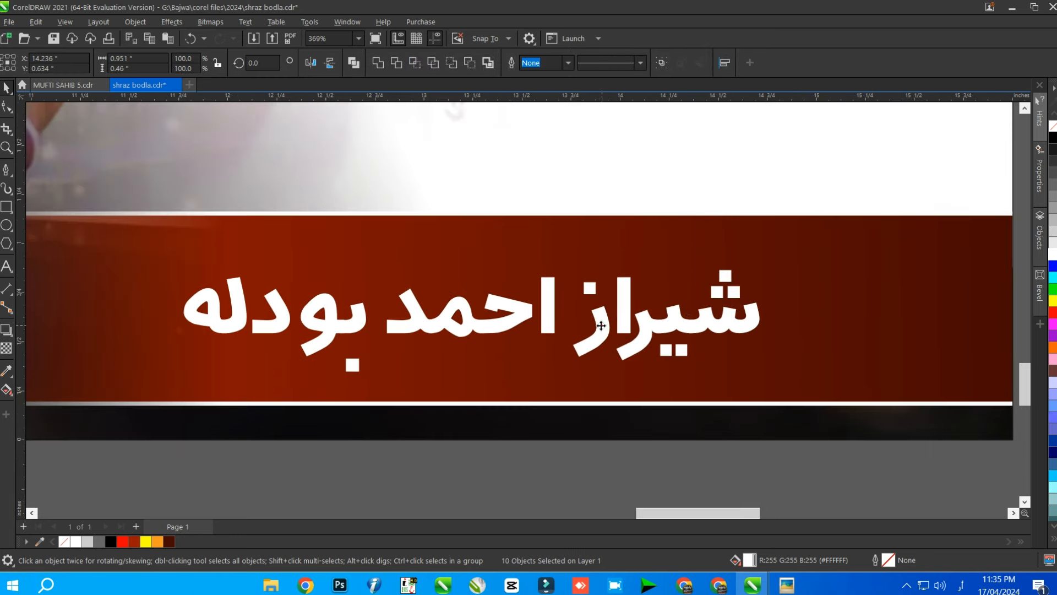
left_click_drag(603, 326, 579, 326)
- Reposition the end letters of the name's last word, raise its separated lower dot, and move the word against the middle word
left_click_drag(108, 250, 299, 363)
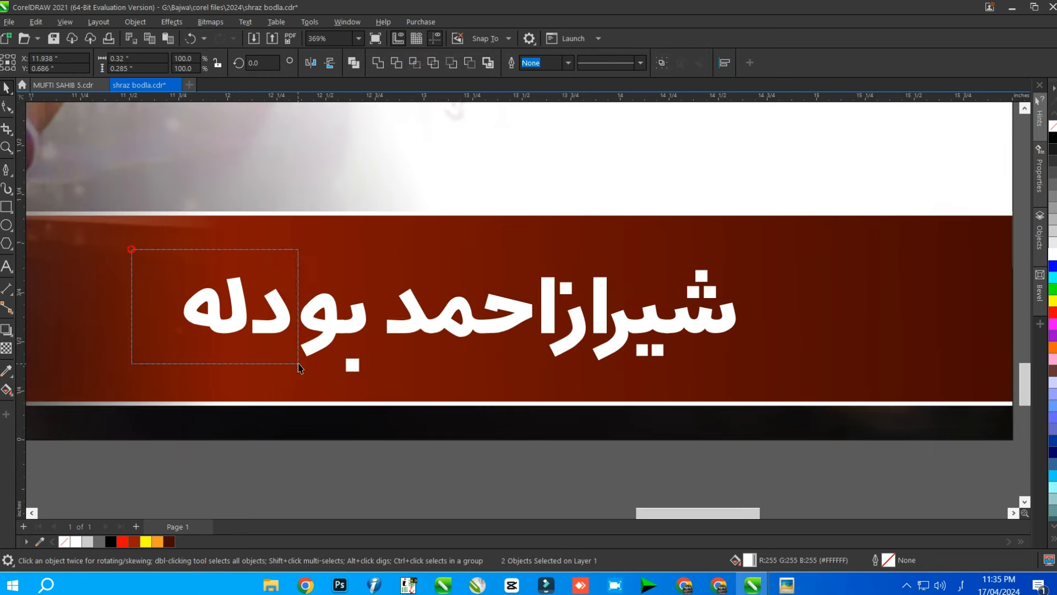
left_click(353, 366)
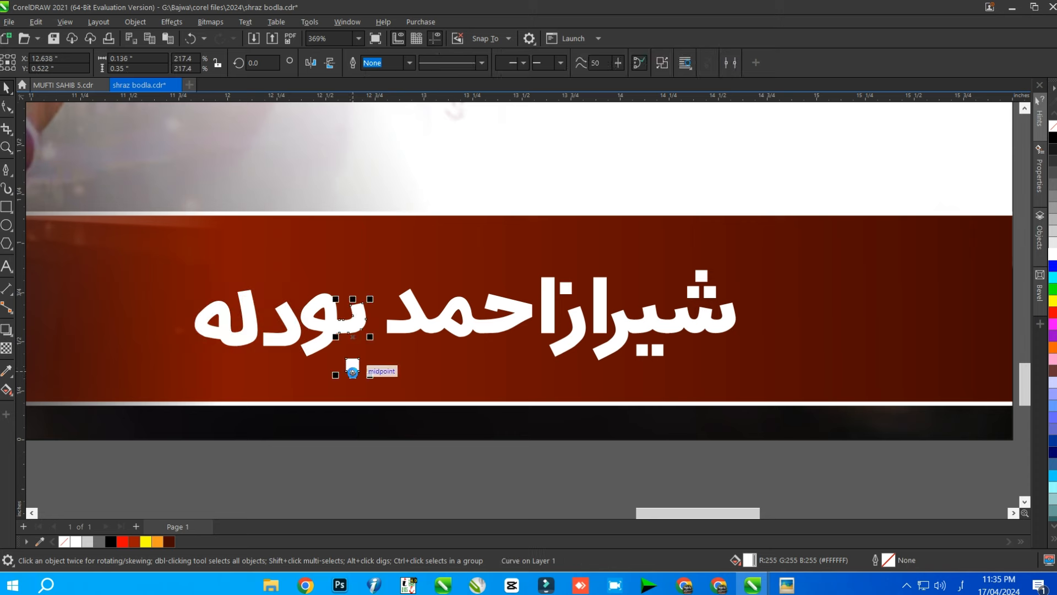
key("ctrl+k")
left_click(334, 391)
left_click_drag(359, 365, 346, 350)
left_click_drag(166, 236, 391, 368)
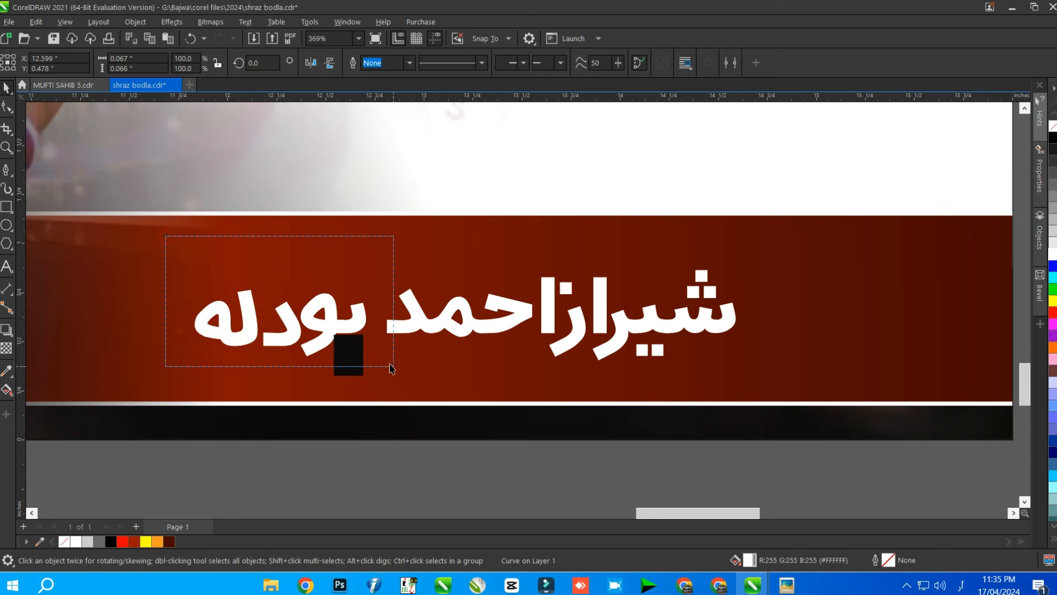
key("Right")
- Select the whole name lettering and enlarge it to about 4.95 x 0.85 in on the red strip
scroll(494, 362, "down", 2)
left_click_drag(768, 255, 184, 418)
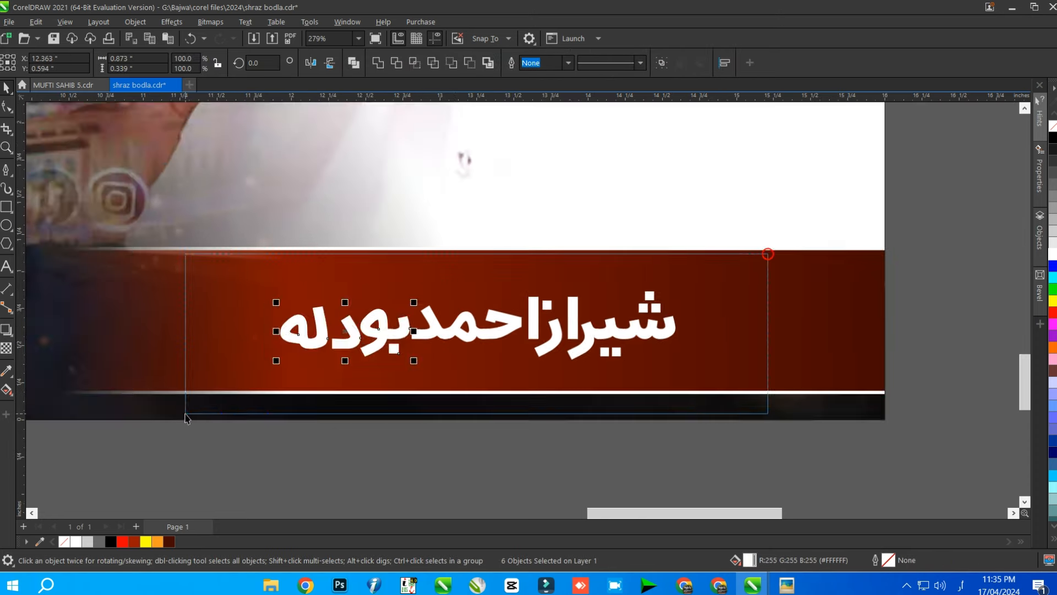
scroll(606, 355, "down", 7)
left_click(664, 384)
left_click_drag(637, 327, 703, 315)
- Tighten the spacing of the enlarged name lettering and weld all its letters into one curve
scroll(695, 350, "up", 3)
left_click_drag(814, 246, 600, 325)
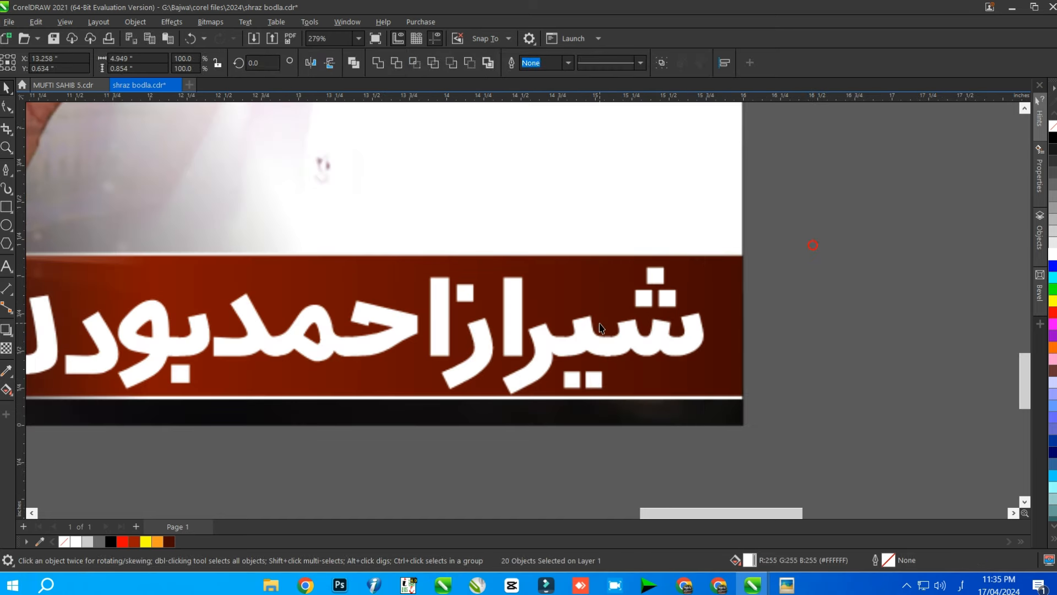
scroll(682, 331, "down", 3)
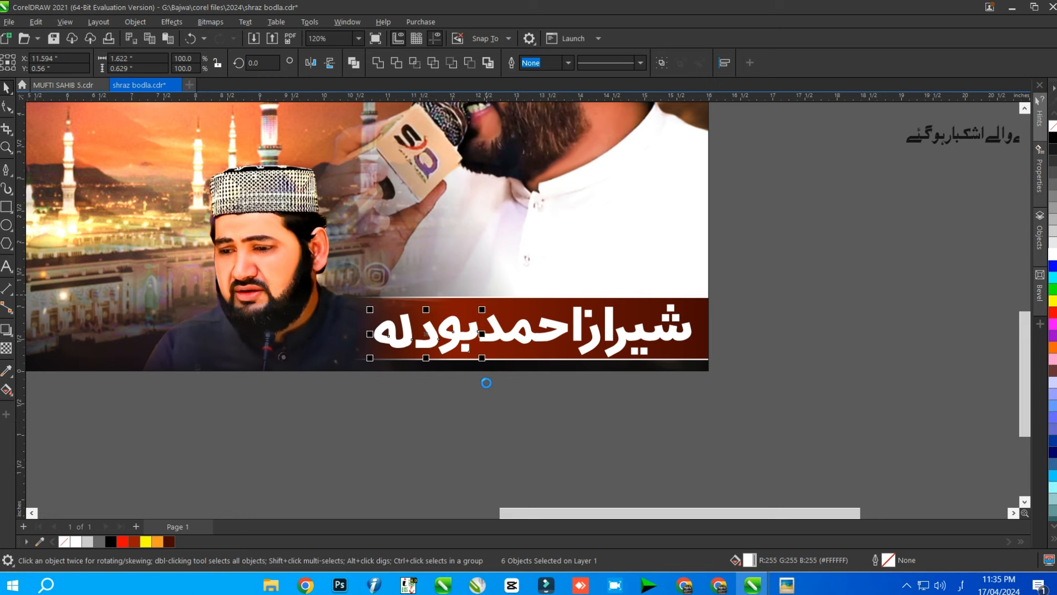
left_click_drag(334, 407, 739, 289)
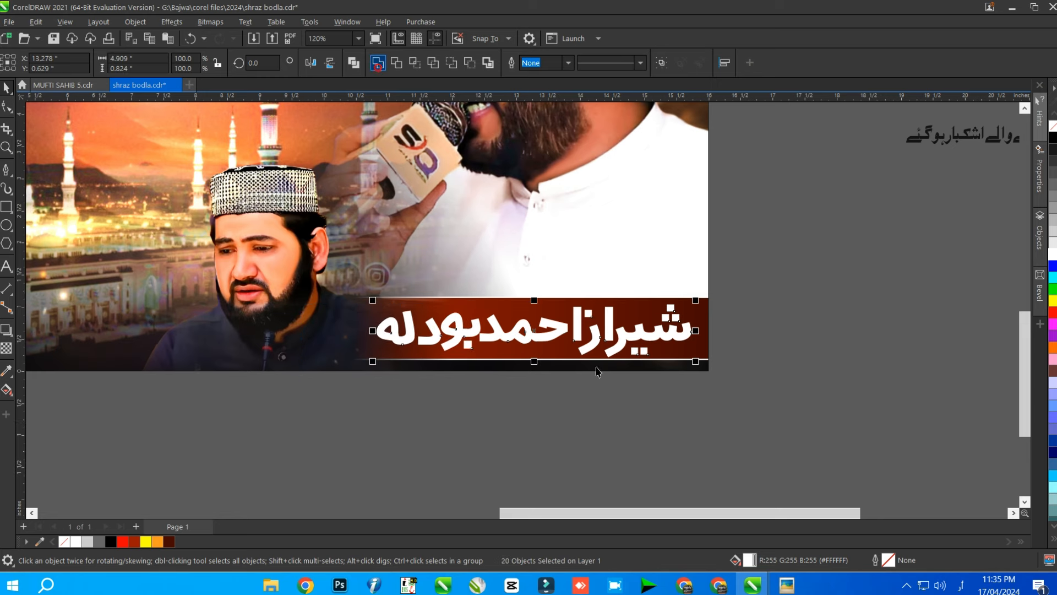
- Scale the welded name lettering to 92%, about 4.52 x 0.76 in, and reposition it within the red strip
scroll(596, 372, "up", 3)
left_click(685, 331)
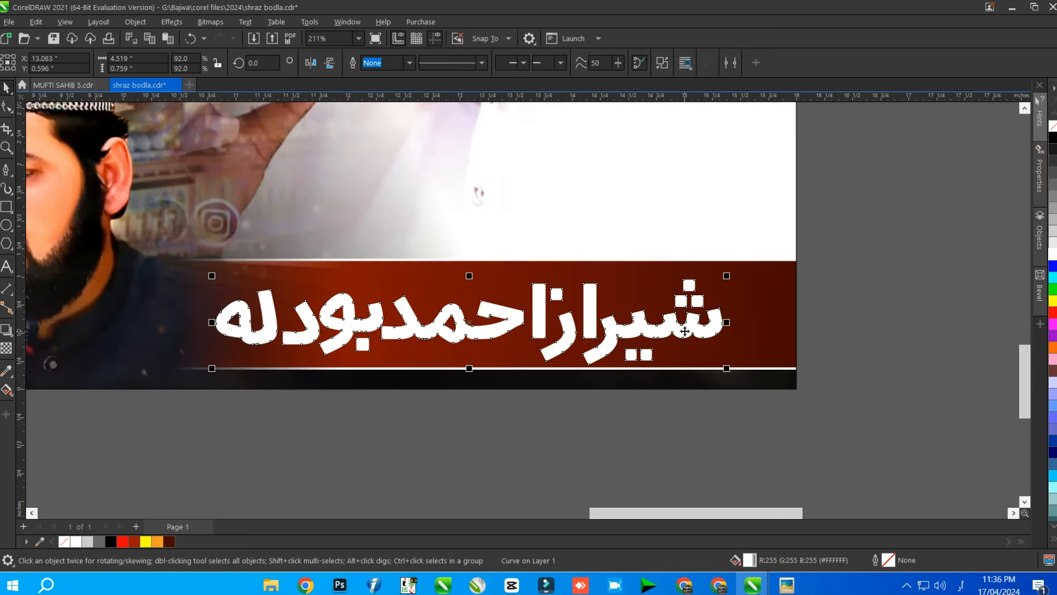
left_click_drag(685, 331, 704, 325)
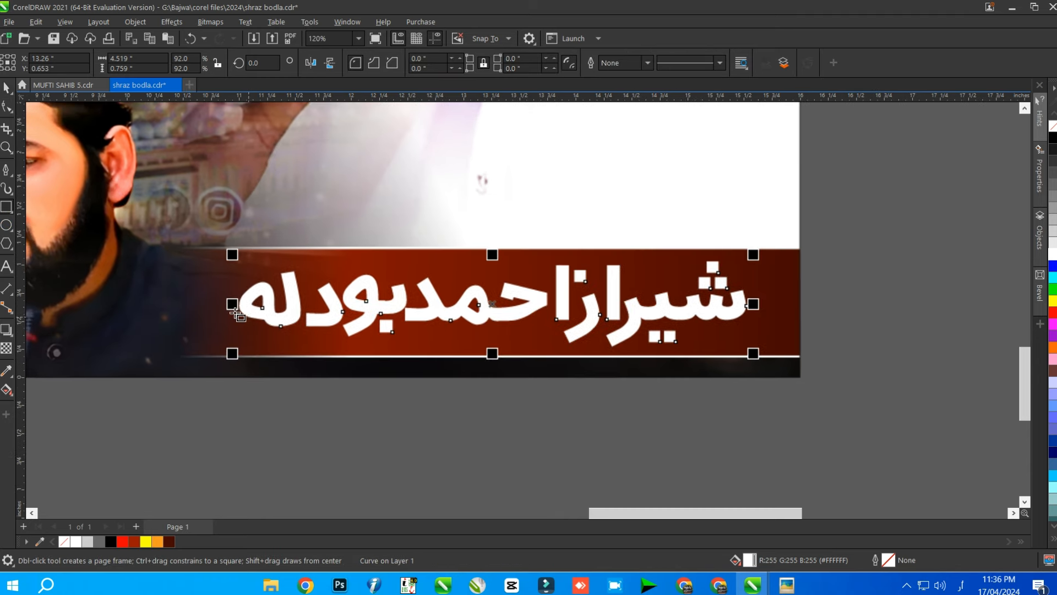
- Draw a rectangle about 4.76 x 0.34 in over the lower half of the name lettering and fill it with grey #808080
left_click(7, 208)
left_click_drag(228, 299, 765, 339)
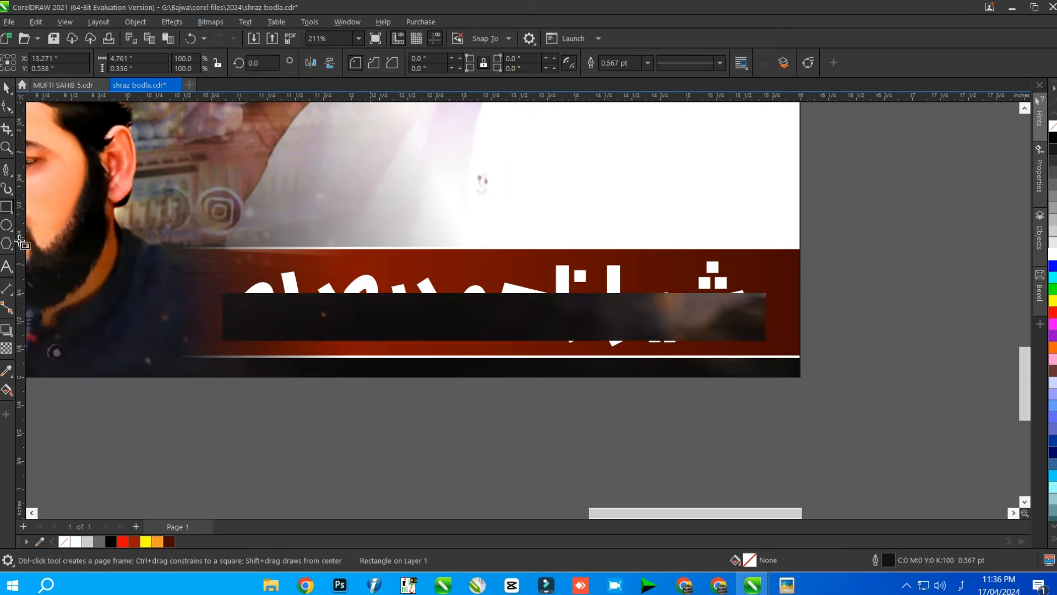
left_click(1052, 211)
- Remove the grey rectangle's outline and fade it vertically toward its lower edge with a linear fountain transparency
scroll(473, 328, "up", 3)
left_click(6, 348)
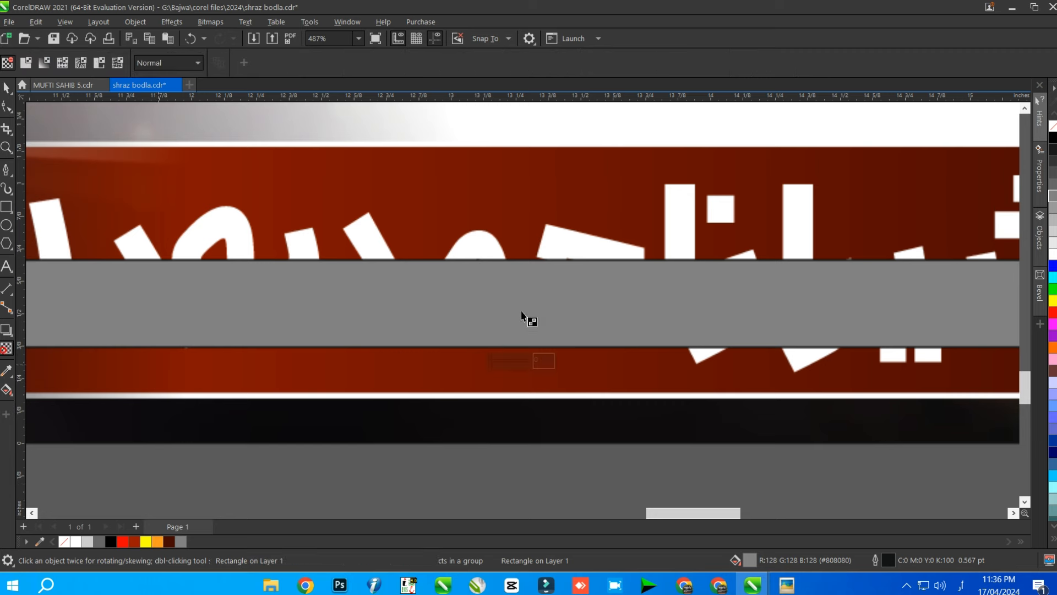
left_click_drag(530, 259, 529, 348)
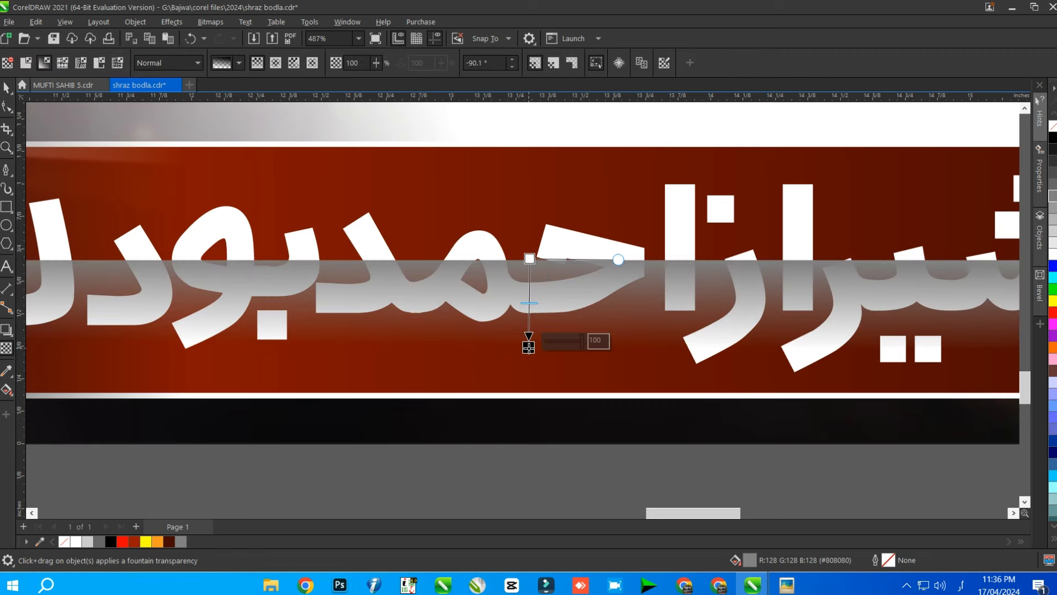
left_click(5, 92)
left_click(7, 390)
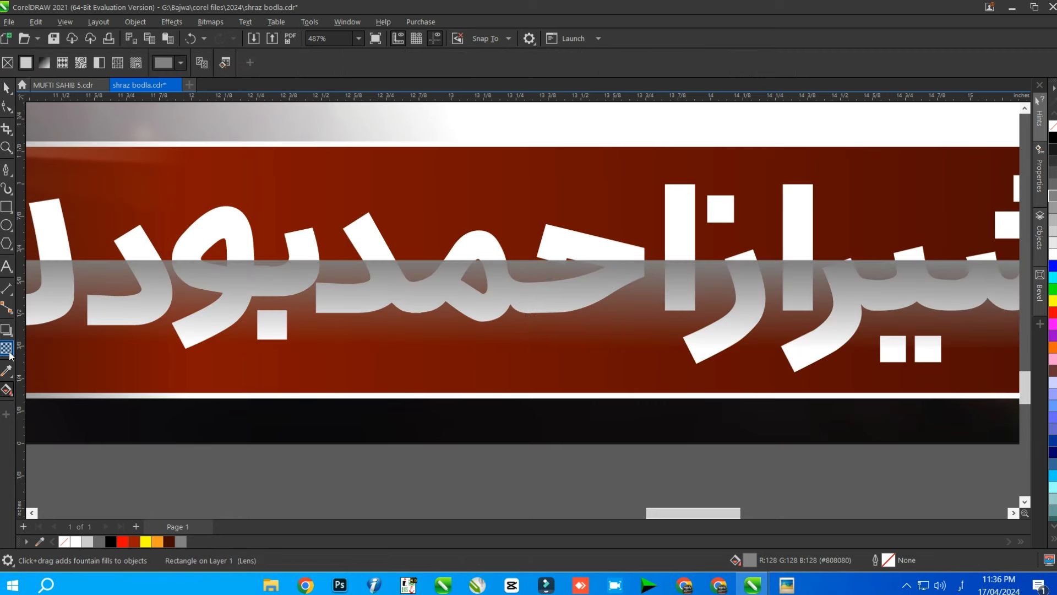
left_click_drag(530, 268, 531, 355)
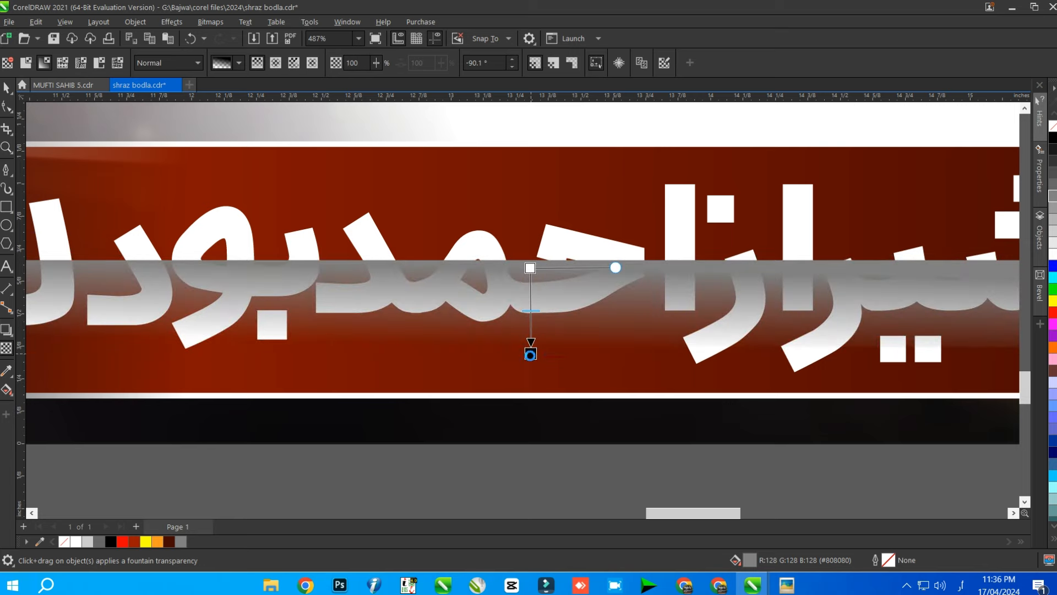
- PowerClip the faded grey rectangle inside the name lettering
left_click(6, 85)
right_click(526, 306)
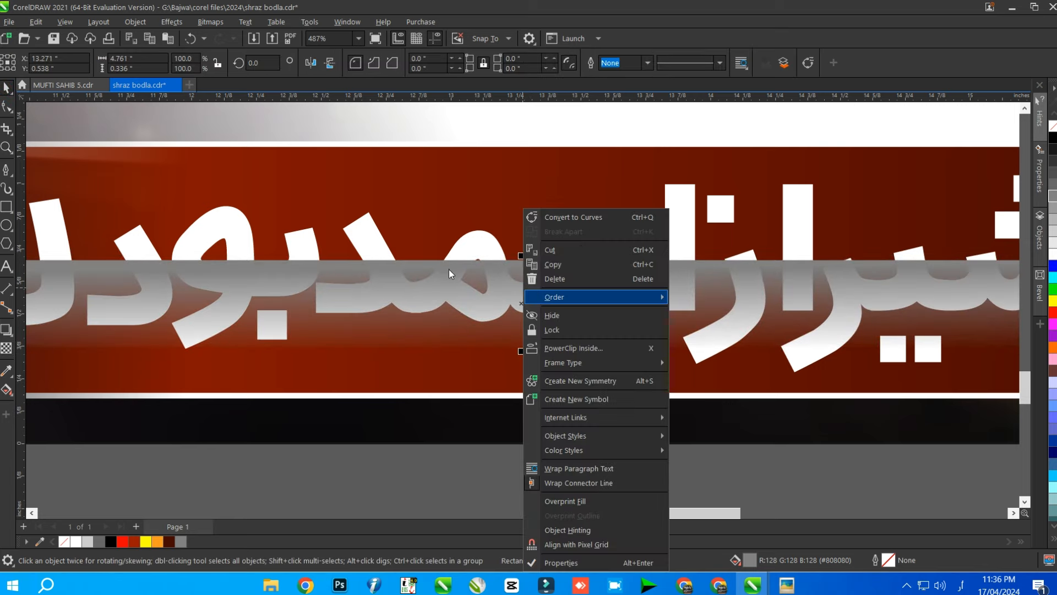
left_click(542, 319)
right_click(542, 316)
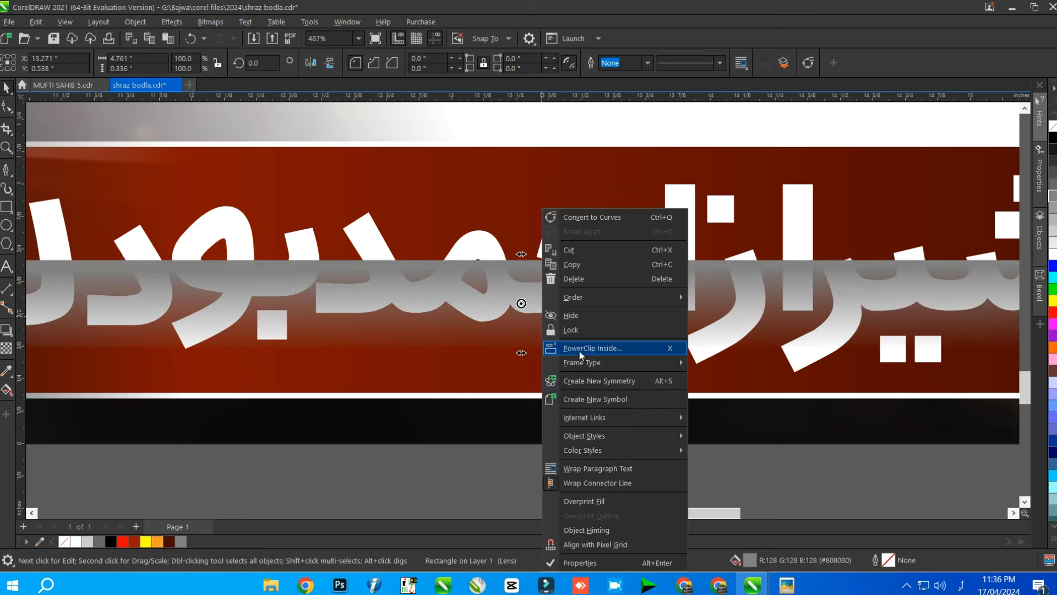
left_click(580, 351)
left_click(685, 205)
scroll(539, 355, "down", 2)
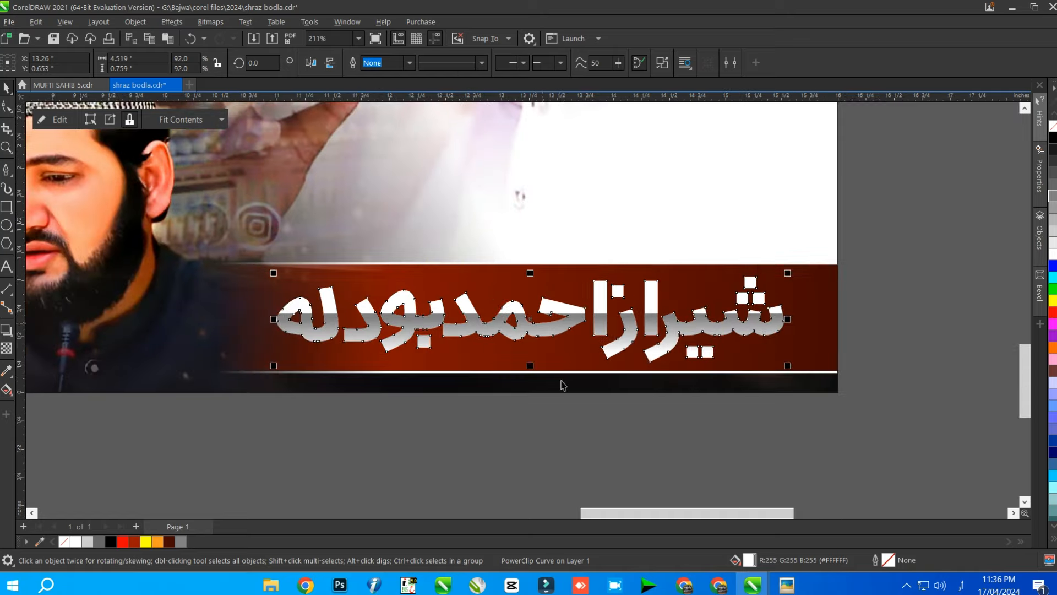
- Give the name lettering a white 0.567 pt outline and add a drop shadow cast diagonally downward
right_click(1053, 258)
scroll(552, 318, "up", 2)
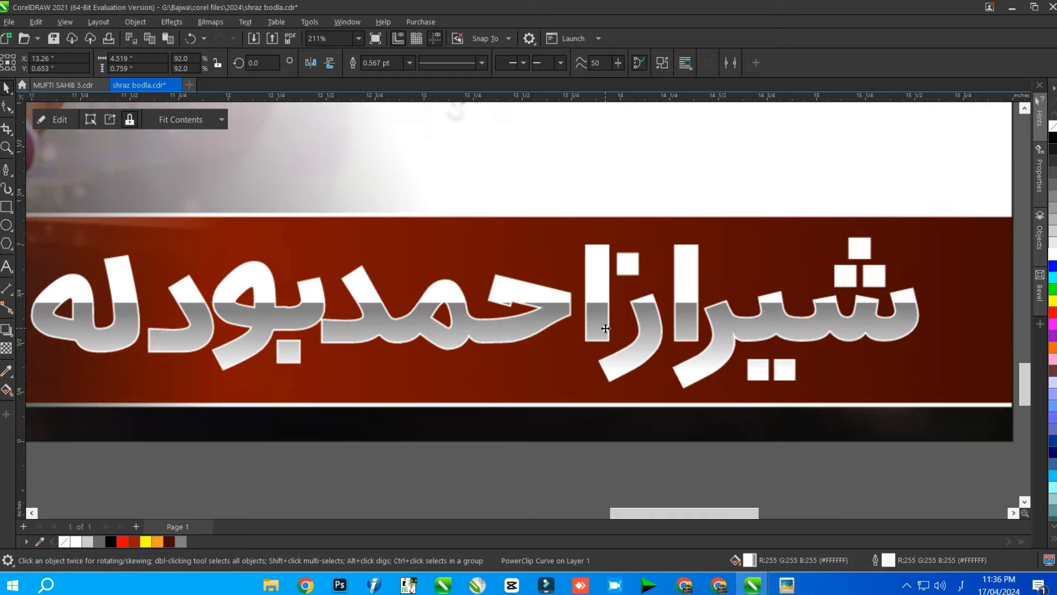
scroll(553, 318, "down", 1)
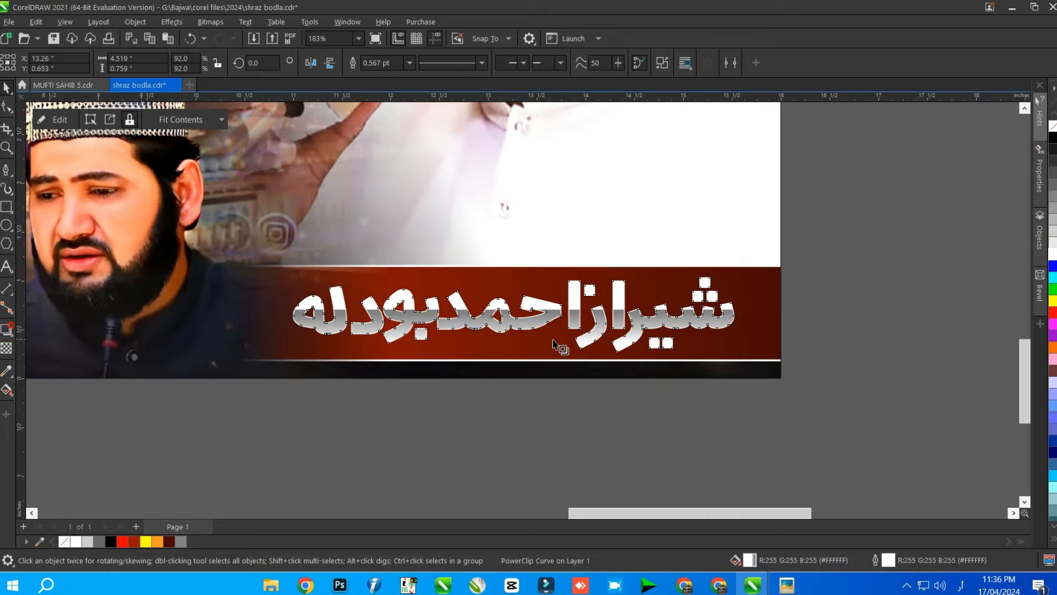
scroll(555, 345, "up", 1)
left_click_drag(551, 260, 483, 349)
left_click(7, 88)
scroll(502, 320, "down", 2)
left_click(744, 404)
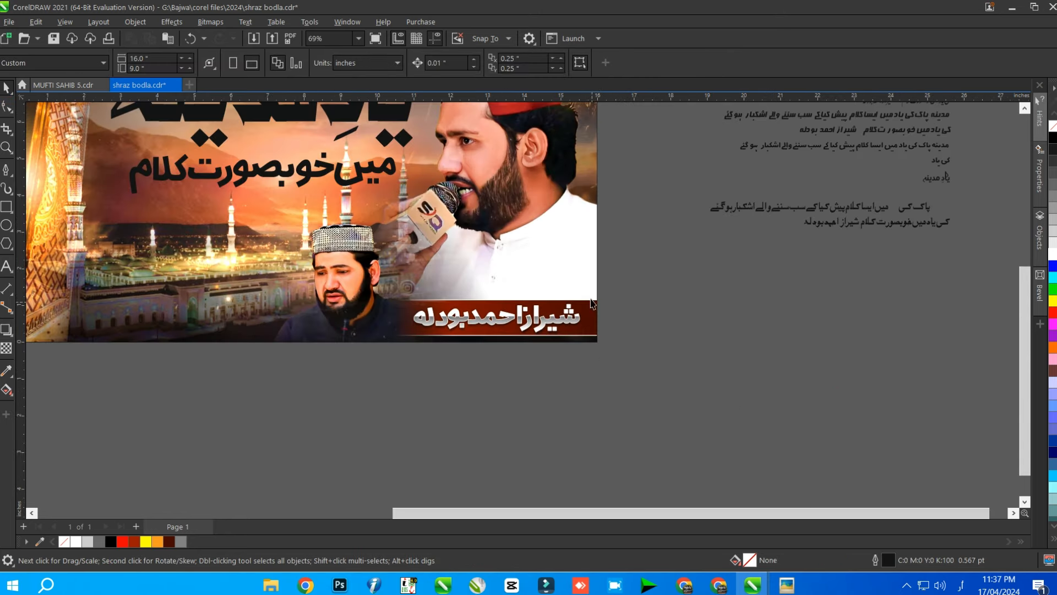
- Delete the leftover lines of draft Urdu text beside the page
scroll(592, 304, "down", 2)
scroll(738, 226, "up", 2)
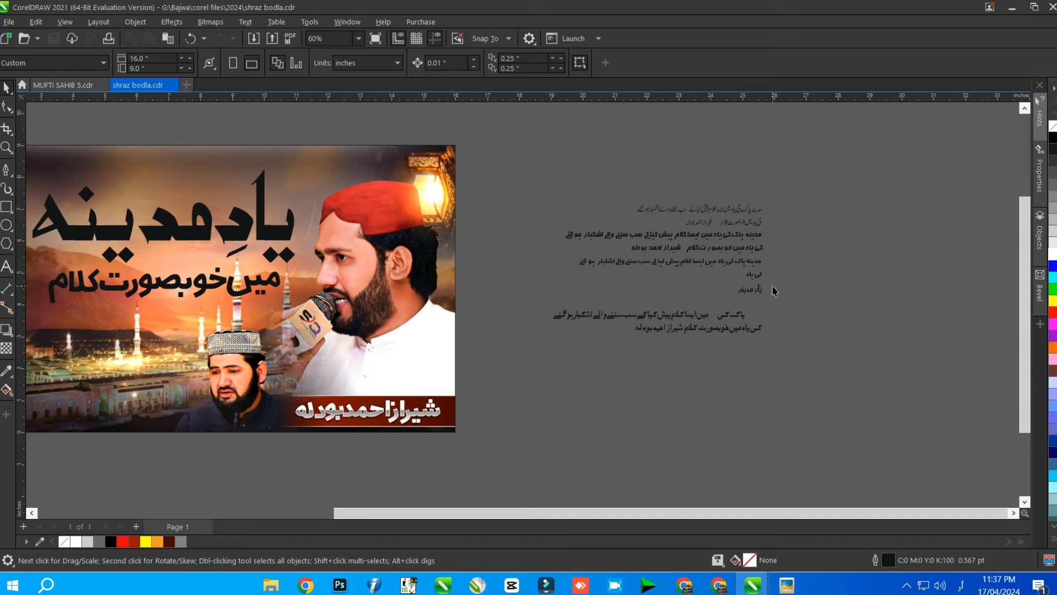
scroll(773, 290, "up", 1)
scroll(732, 197, "up", 1)
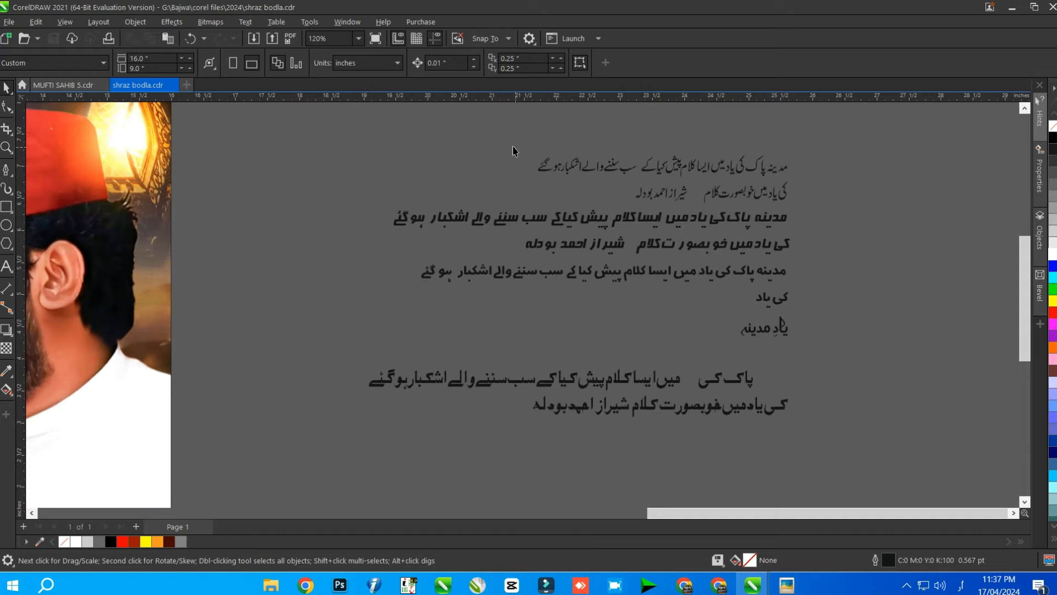
left_click_drag(645, 190, 647, 190)
scroll(723, 156, "down", 3)
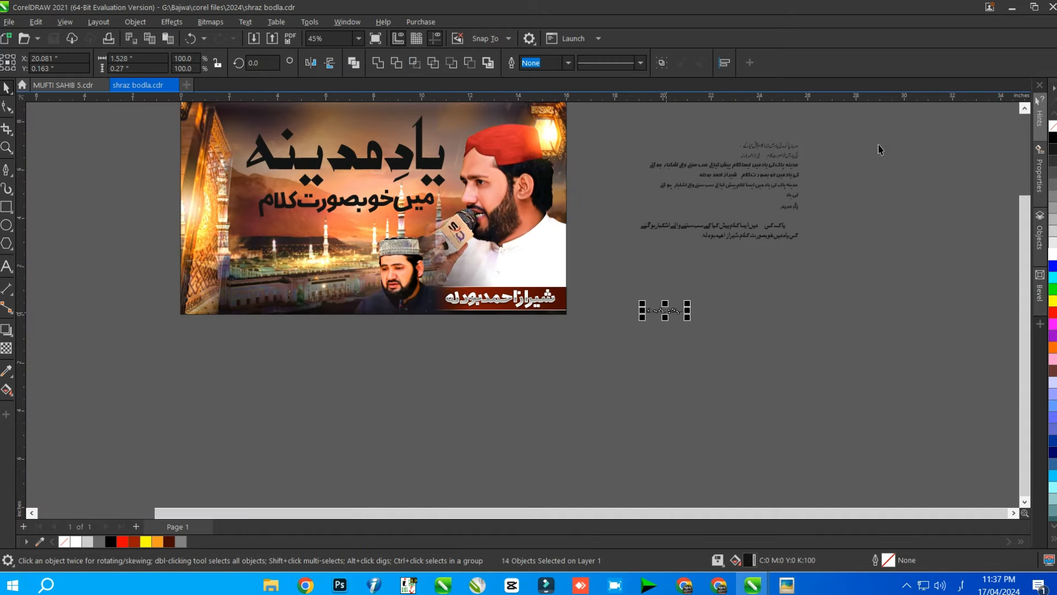
left_click_drag(903, 111, 602, 278)
key("Delete")
- Shrink the mosque interior photo inside the page's PowerClip to about 8.59 x 11.45 in over the composition
scroll(731, 282, "down", 2)
scroll(654, 243, "up", 2)
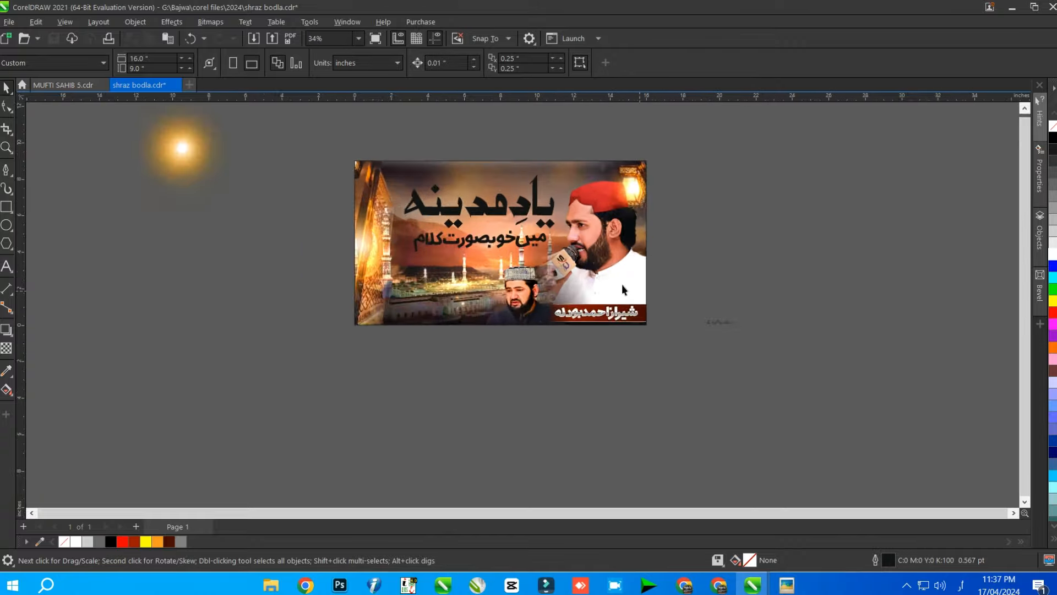
scroll(575, 165, "up", 1)
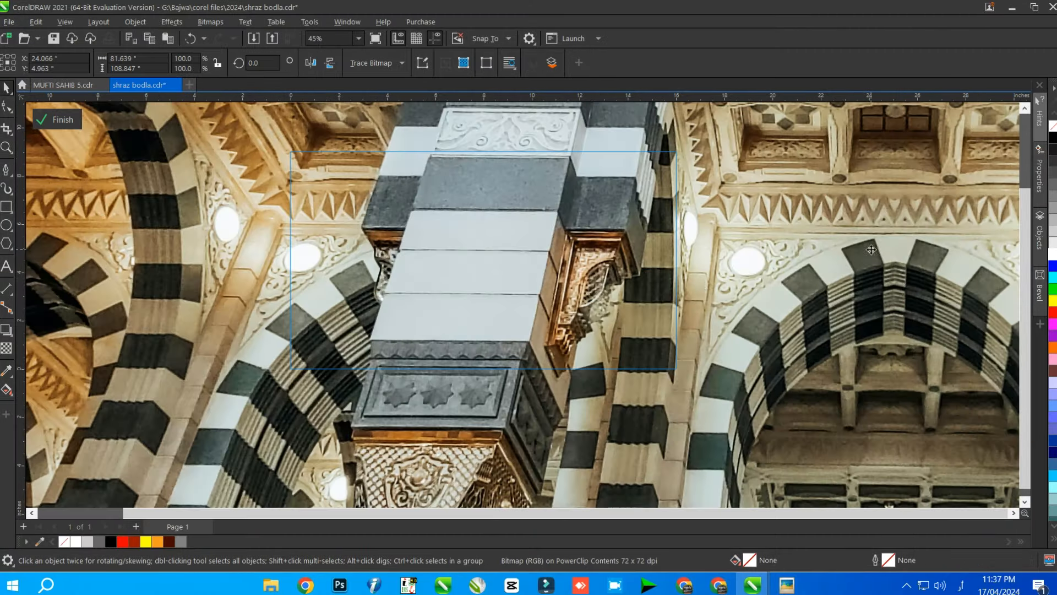
scroll(634, 297, "down", 8)
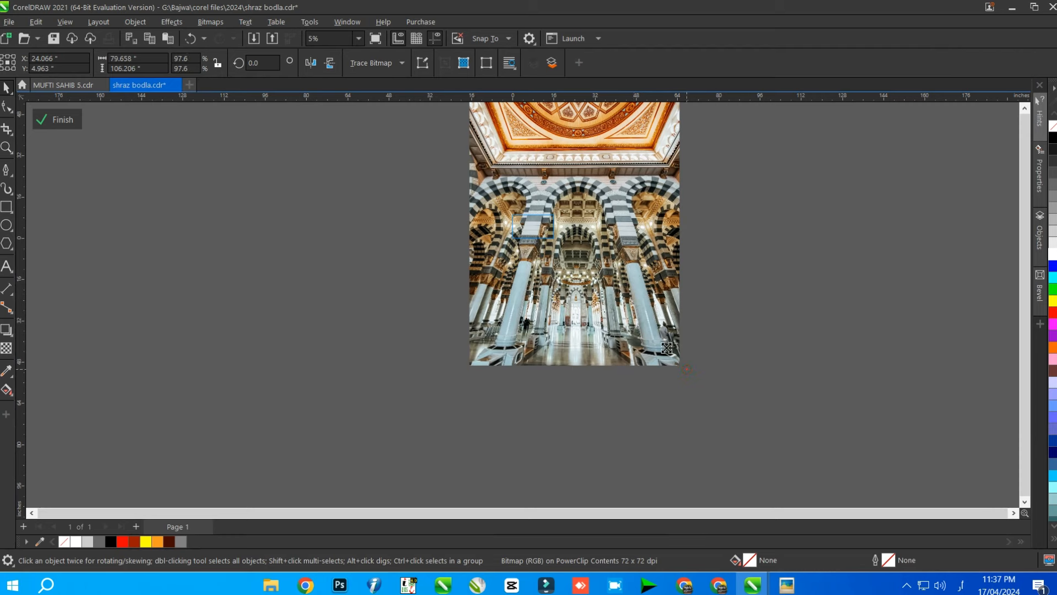
left_click_drag(667, 348, 462, 226)
scroll(580, 220, "up", 4)
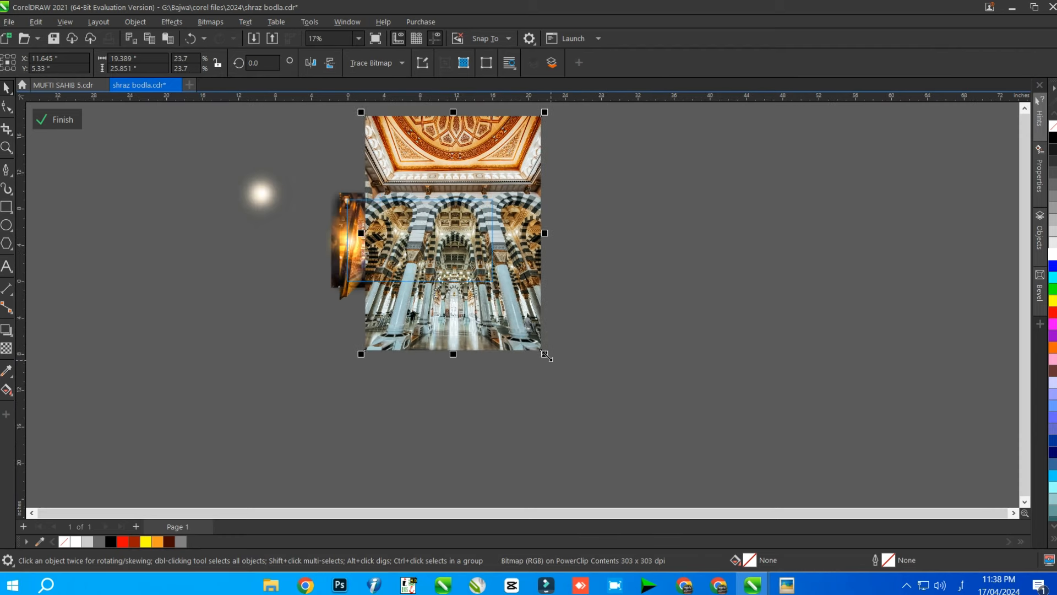
left_click_drag(548, 356, 481, 246)
scroll(390, 170, "up", 2)
scroll(482, 246, "up", 1)
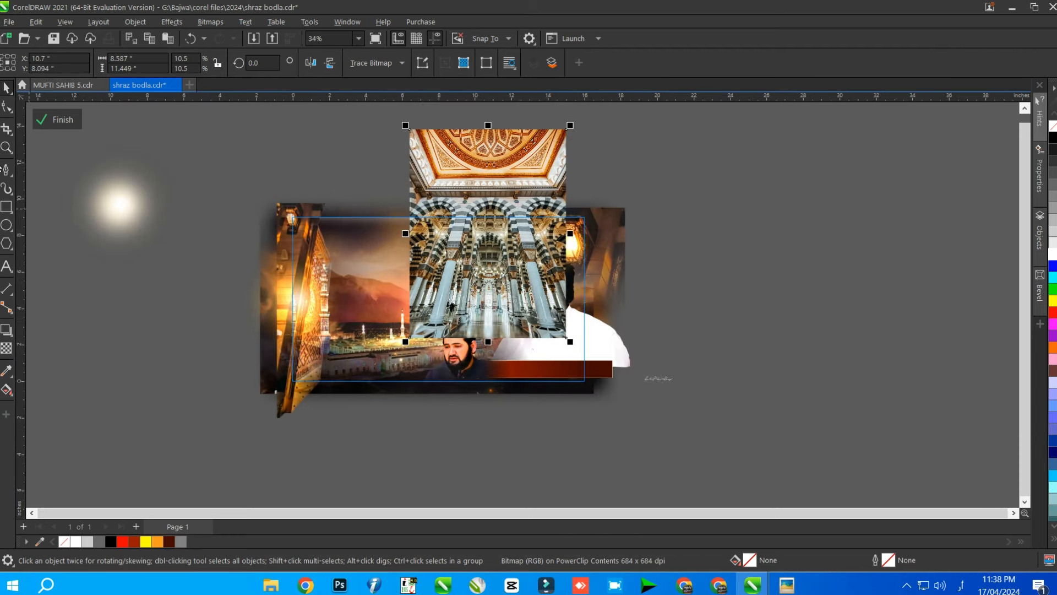
- Crop the mosque interior photo to its arches and upper columns, using a crop area about 9.27 x 6.24 in
left_click(6, 129)
left_click_drag(397, 188, 567, 301)
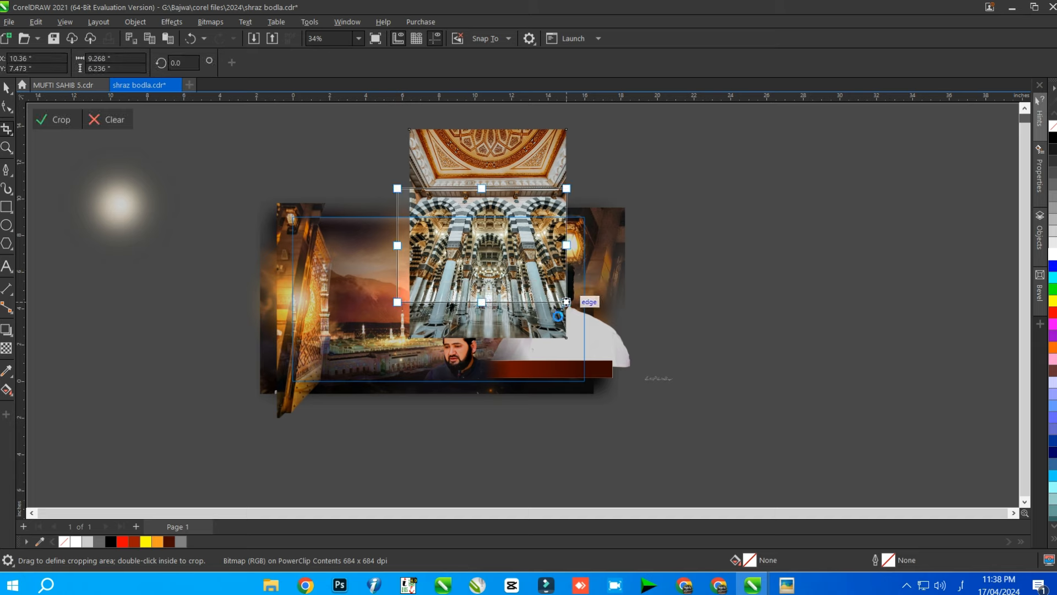
key("Return")
- Fade the cropped mosque interior photo toward its lower edge with a linear fountain transparency
scroll(480, 221, "up", 1)
left_click(6, 348)
left_click_drag(500, 192, 504, 279)
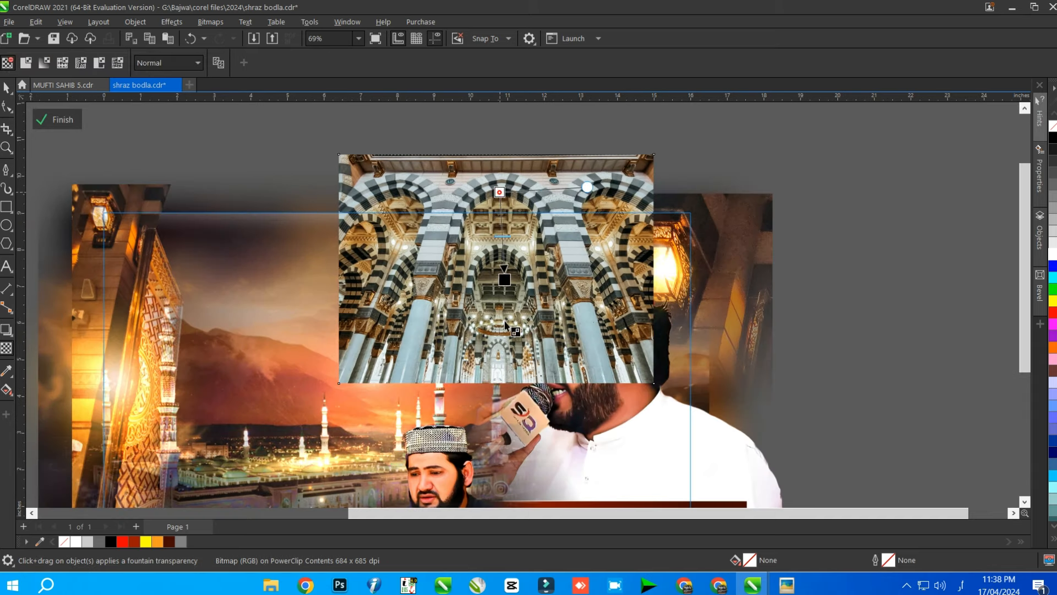
left_click_drag(503, 379, 503, 378)
key("ctrl+shift+b")
key("Return")
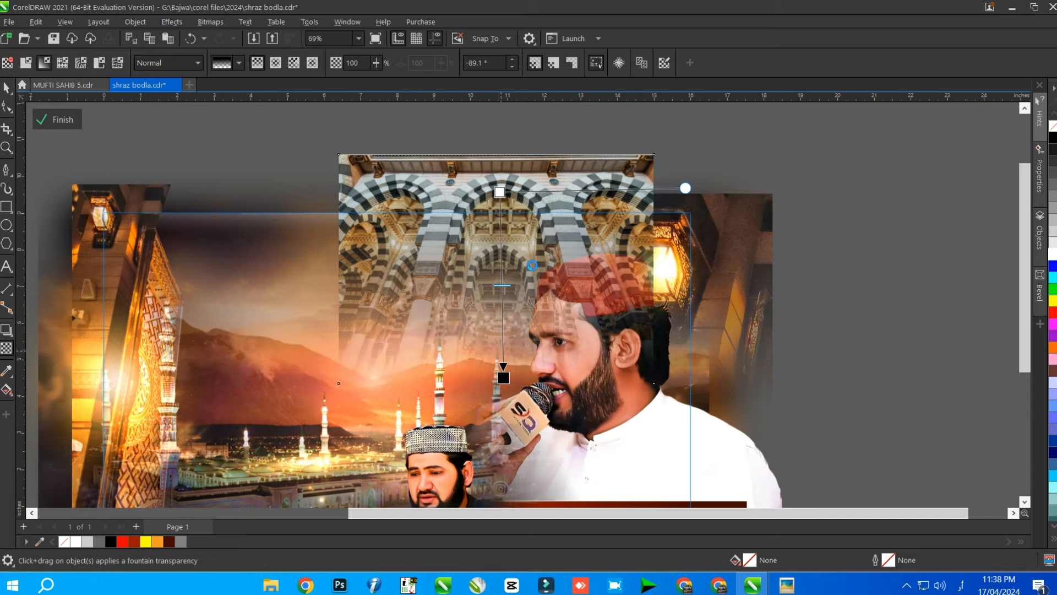
- Fade the mosque interior photo toward its right and left edges with linear transparencies, flattening it to a bitmap between the two fades
left_click_drag(537, 265, 653, 265)
key("ctrl+shift+b")
key("Return")
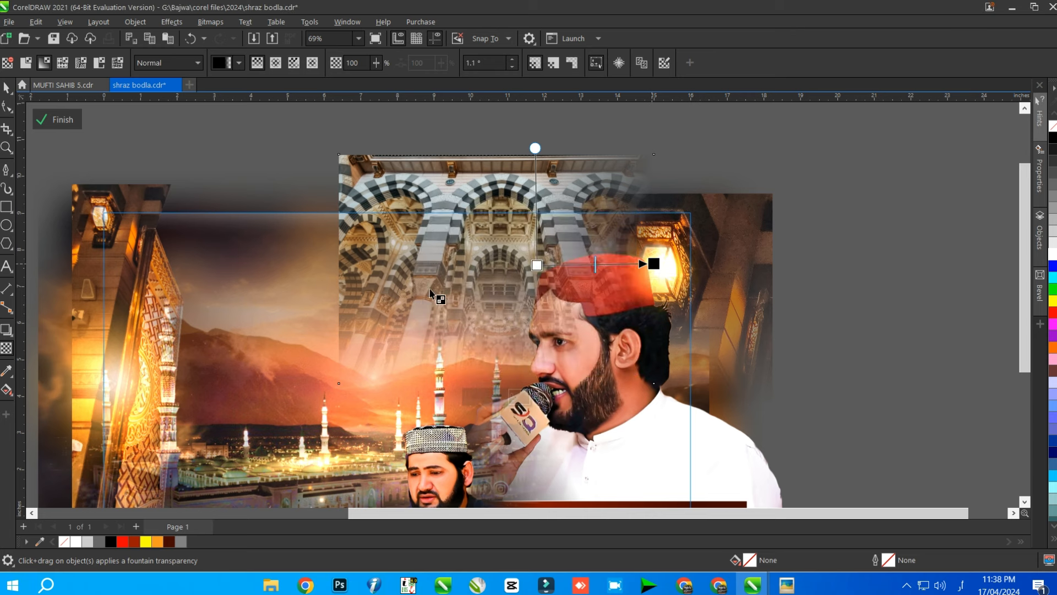
left_click_drag(451, 282, 348, 283)
left_click(342, 289)
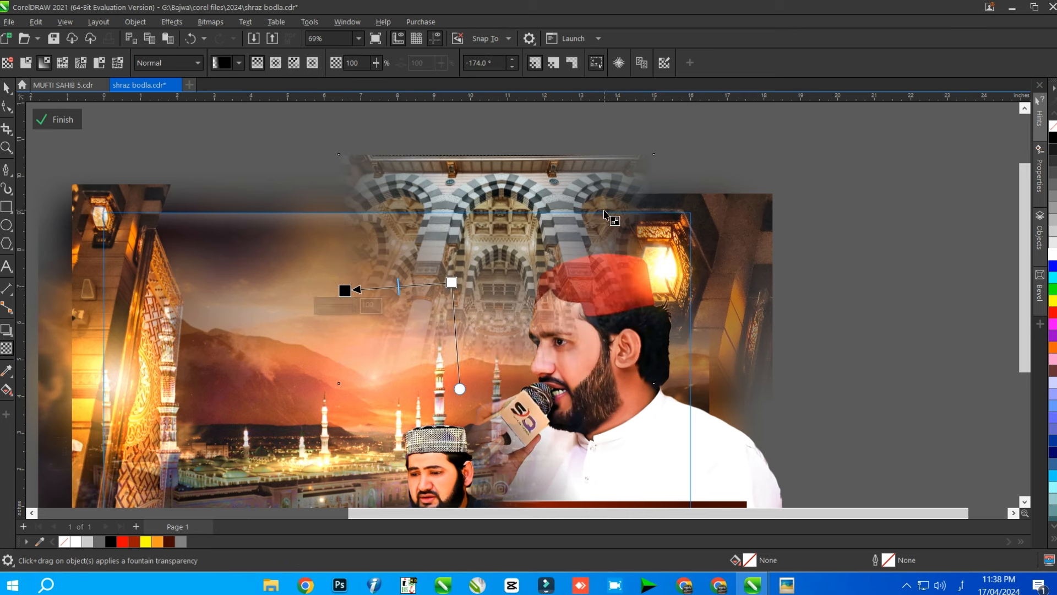
- Convert the side-faded mosque interior photo to a 300 dpi bitmap and fade its top edge with a linear transparency
key("ctrl+shift+b")
key("BackSpace")
type("3")
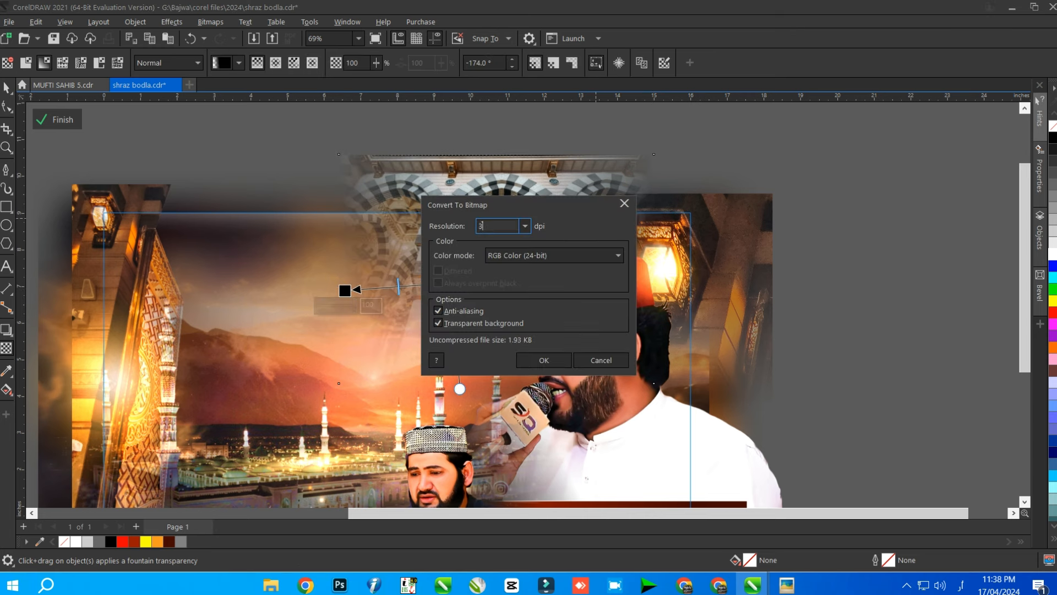
type("00")
key("Return")
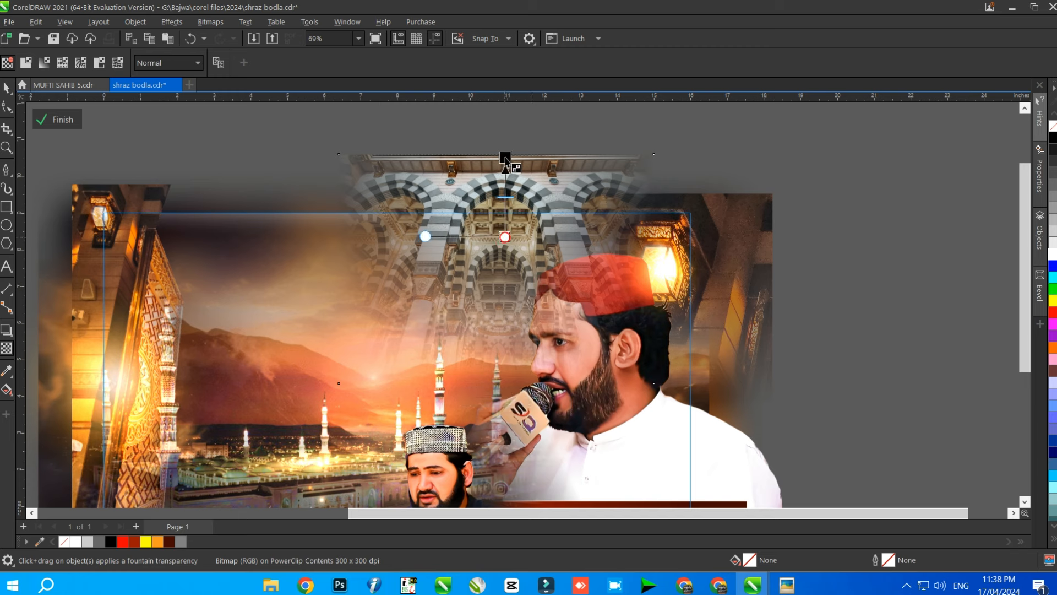
left_click_drag(505, 158, 505, 156)
- Shrink the faded mosque interior to about 6.76 x 4.91 in and place a copy beside it on the page's left half
left_click(6, 87)
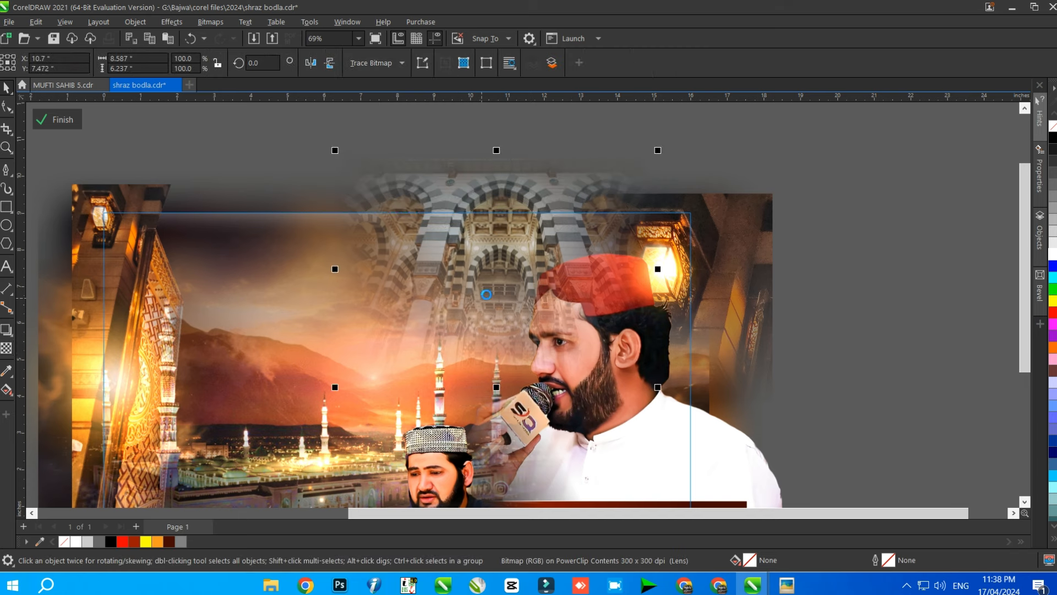
left_click_drag(658, 151, 623, 172)
left_click_drag(565, 275, 356, 294)
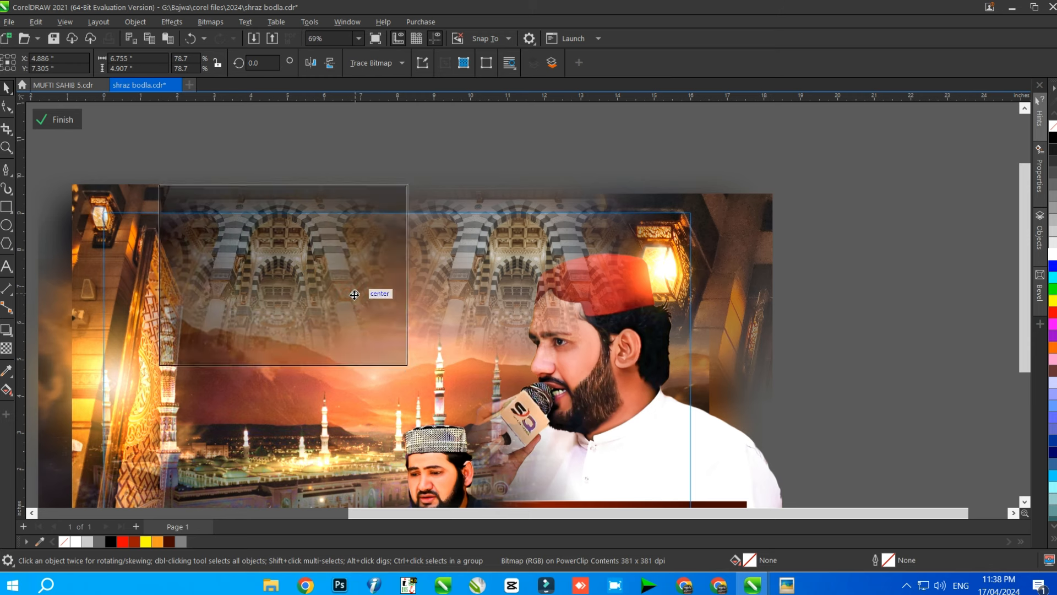
- Apply a uniform transparency of 31 with the Add merge mode to both mosque interior copies
left_click(511, 213, "shift")
left_click(6, 350)
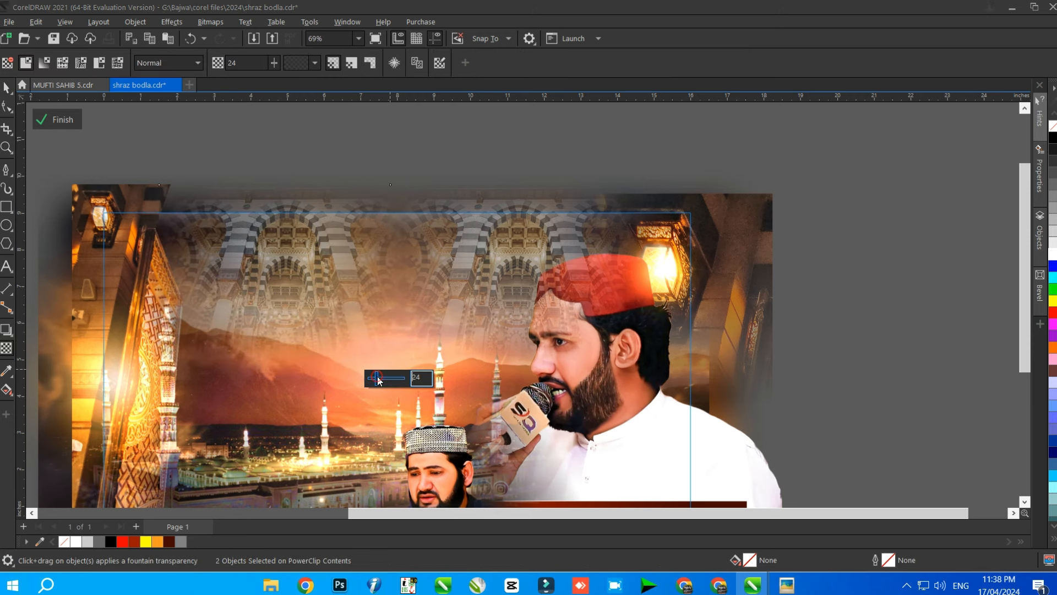
left_click(181, 63)
left_click(165, 83)
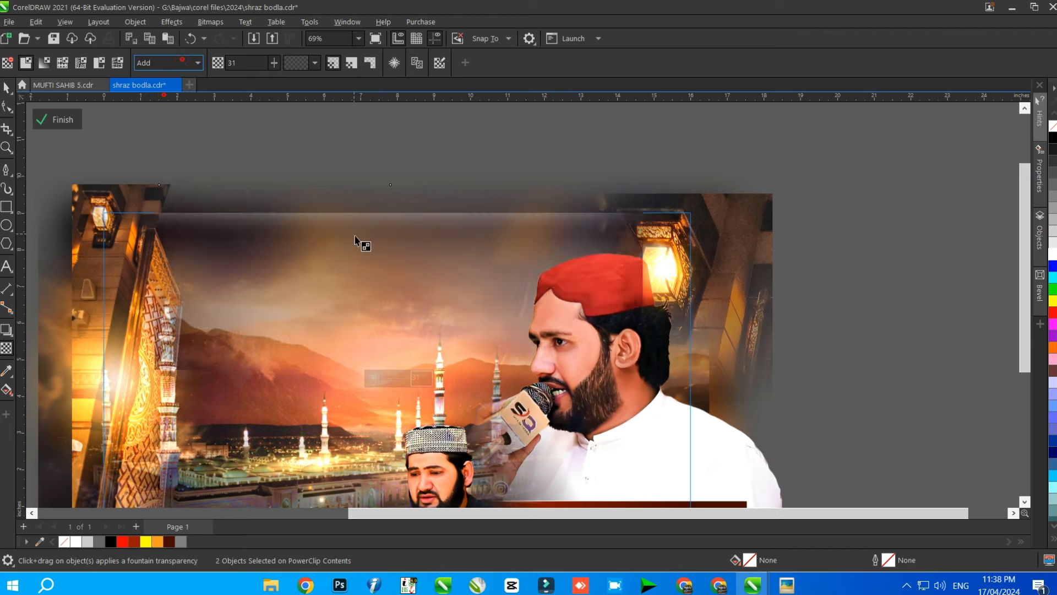
- Adjust both mosque interior copies to contrast 88 and intensity -56
left_click(6, 87)
key("ctrl+b")
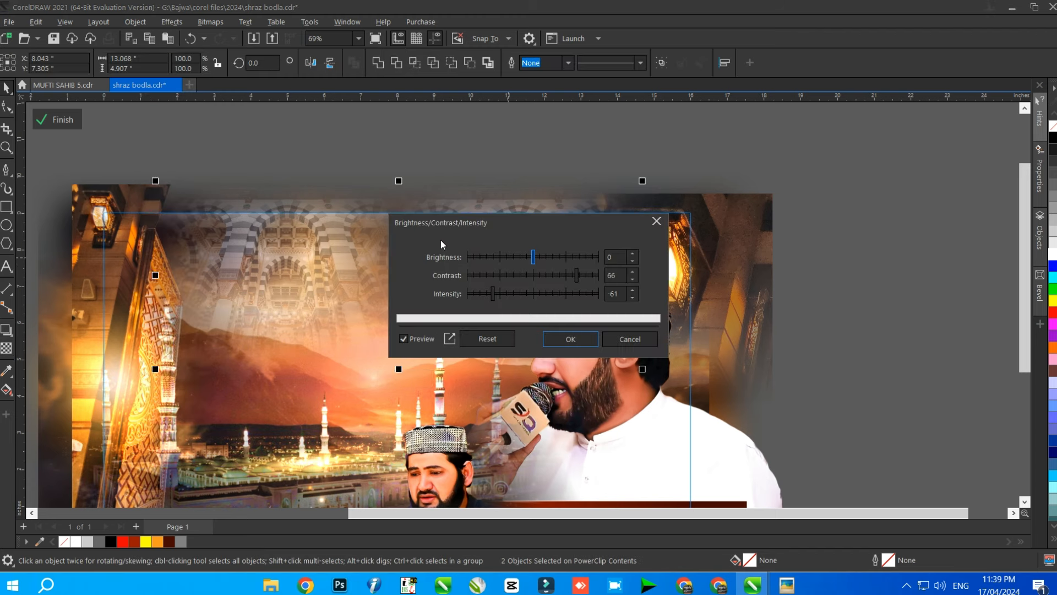
left_click_drag(680, 326, 739, 327)
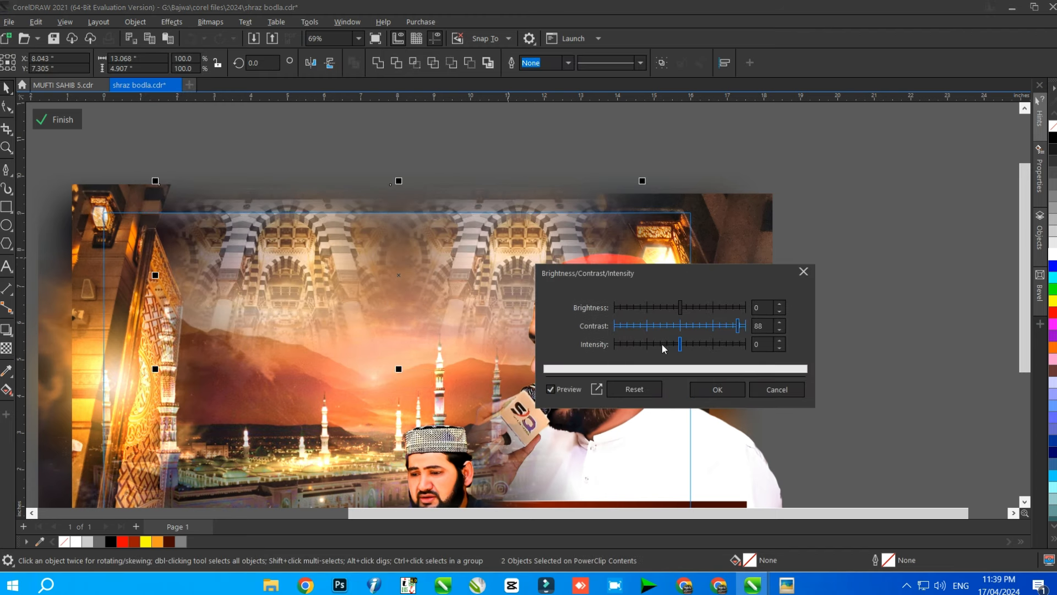
left_click_drag(661, 344, 643, 342)
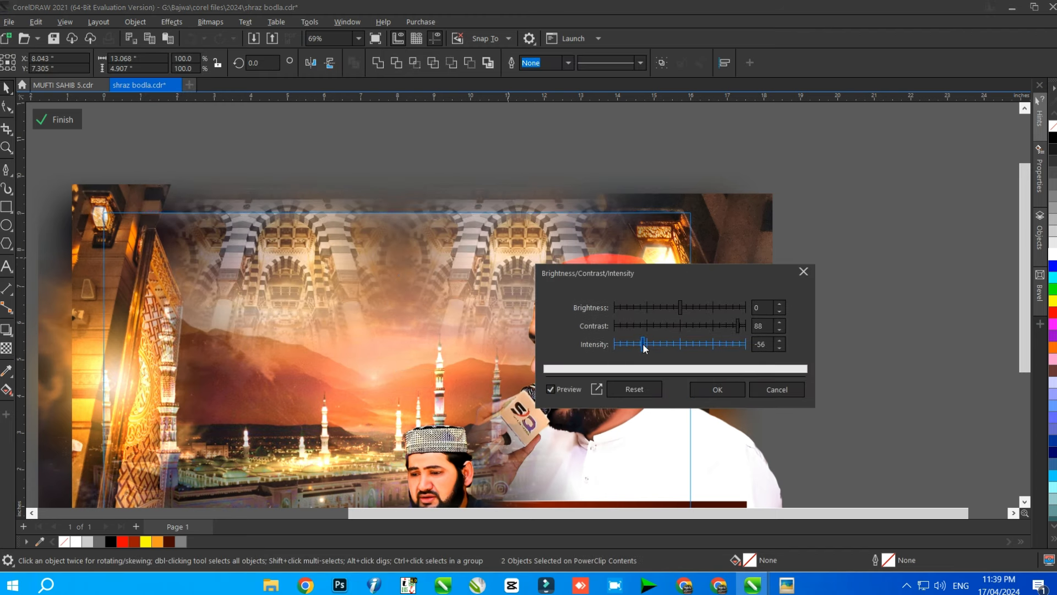
left_click(721, 389)
- Raise the saturation of both mosque interior copies to 59 on the Master channel
key("ctrl+shift+u")
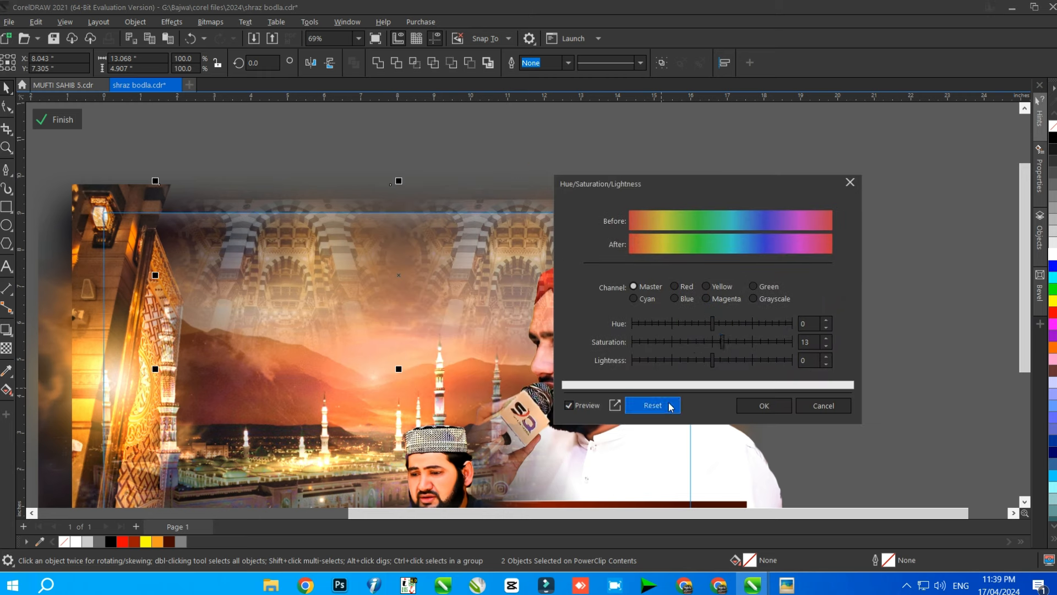
left_click_drag(735, 341, 759, 345)
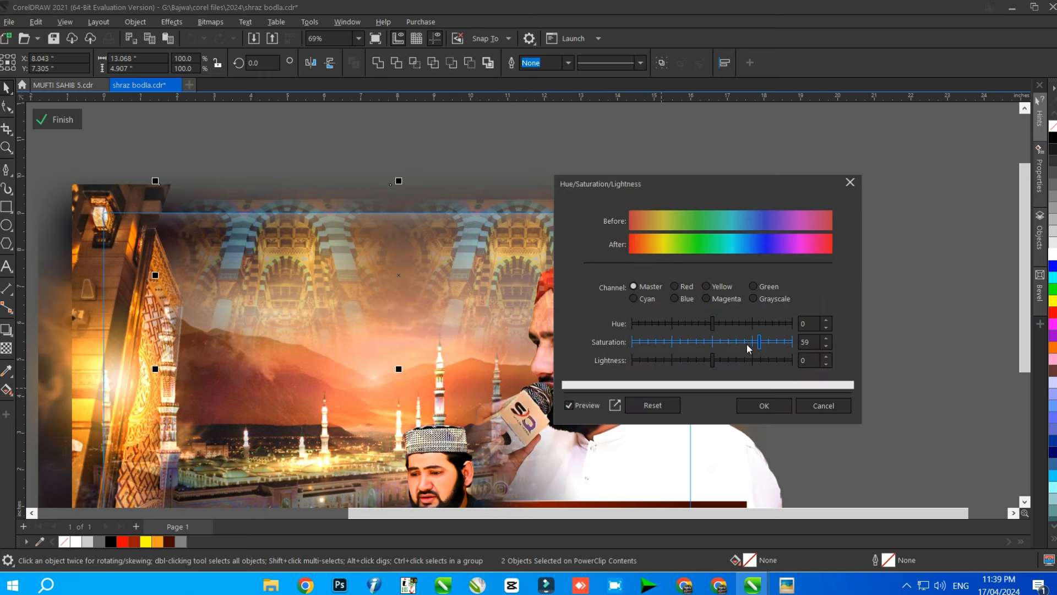
left_click(762, 405)
- Set the uniform transparency of both mosque interior copies to 69 and leave PowerClip editing
left_click(5, 351)
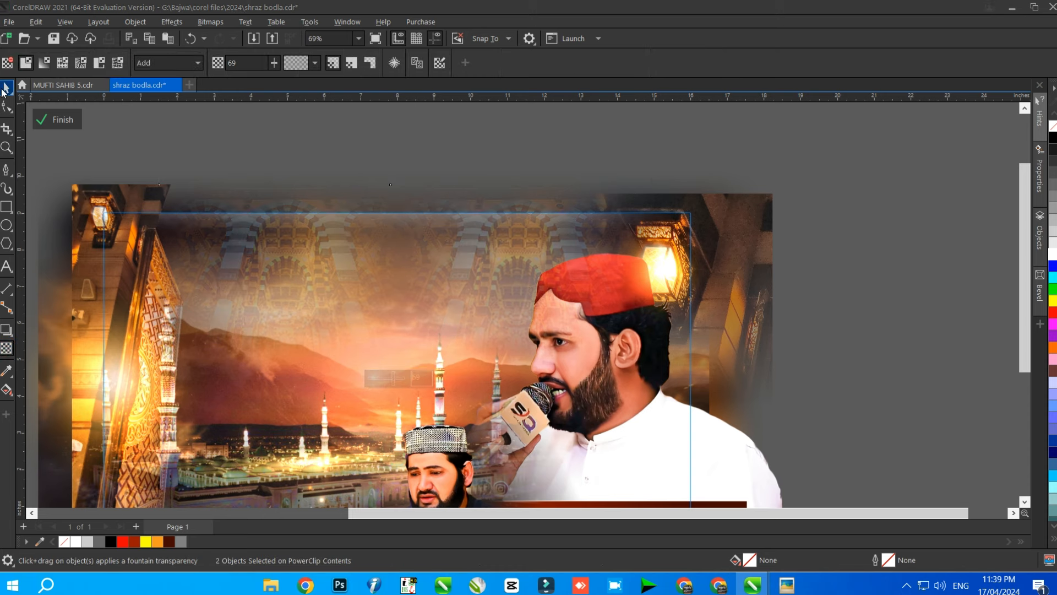
left_click(5, 87)
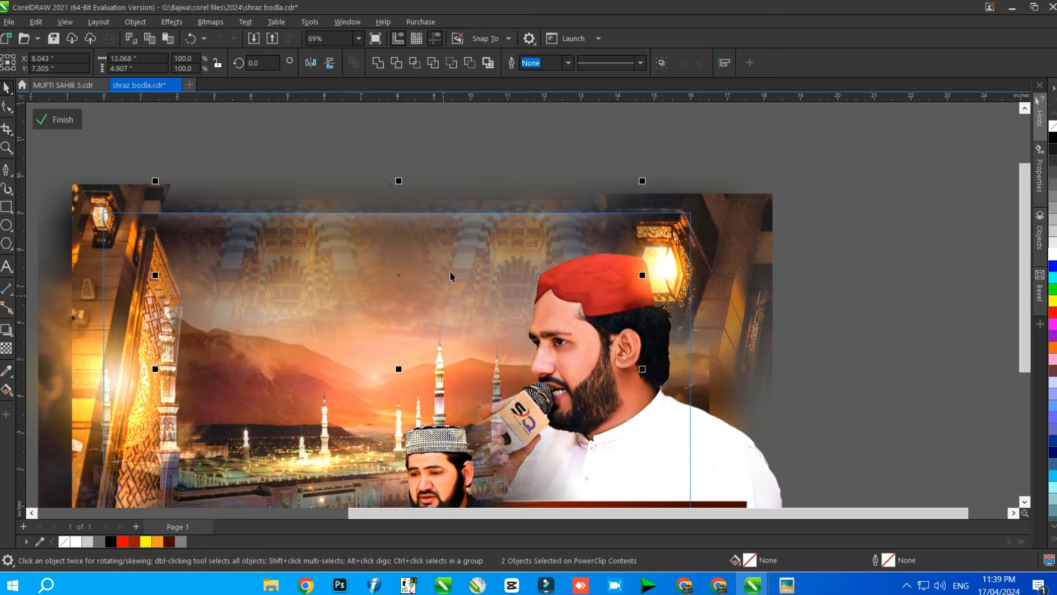
scroll(467, 215, "down", 1)
left_click(812, 226, "ctrl")
scroll(600, 198, "down", 1)
scroll(529, 219, "up", 1)
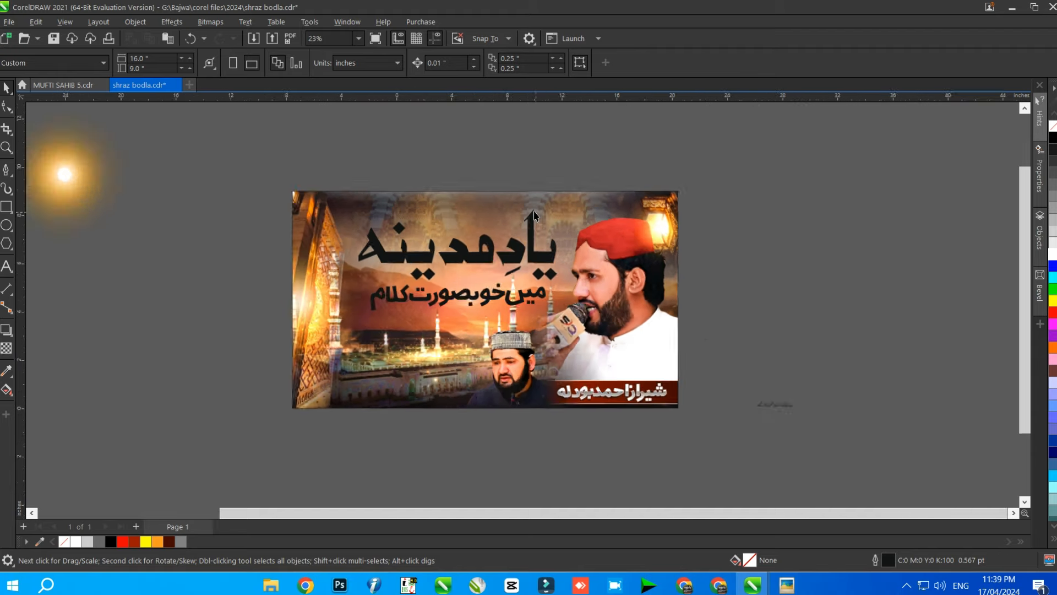
- Reopen the page's PowerClip, set both mosque interior copies to a transparency of 60, and leave PowerClip editing
scroll(535, 216, "up", 1)
left_click(533, 207, "ctrl")
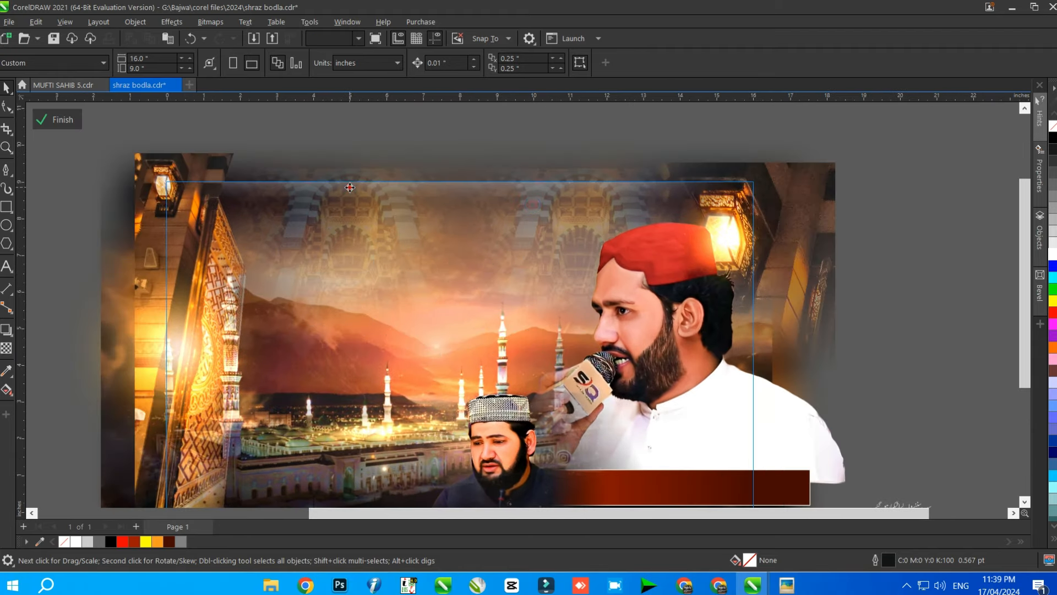
left_click(349, 187)
left_click(536, 197, "shift")
left_click(7, 347)
left_click(452, 346)
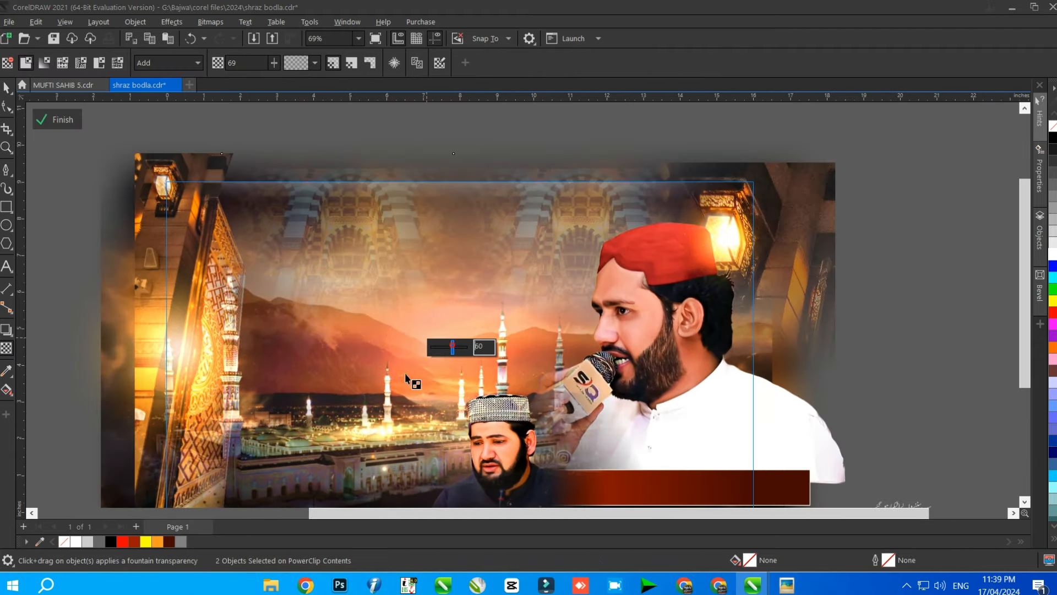
left_click(6, 87)
scroll(509, 177, "down", 2)
left_click(818, 222, "ctrl")
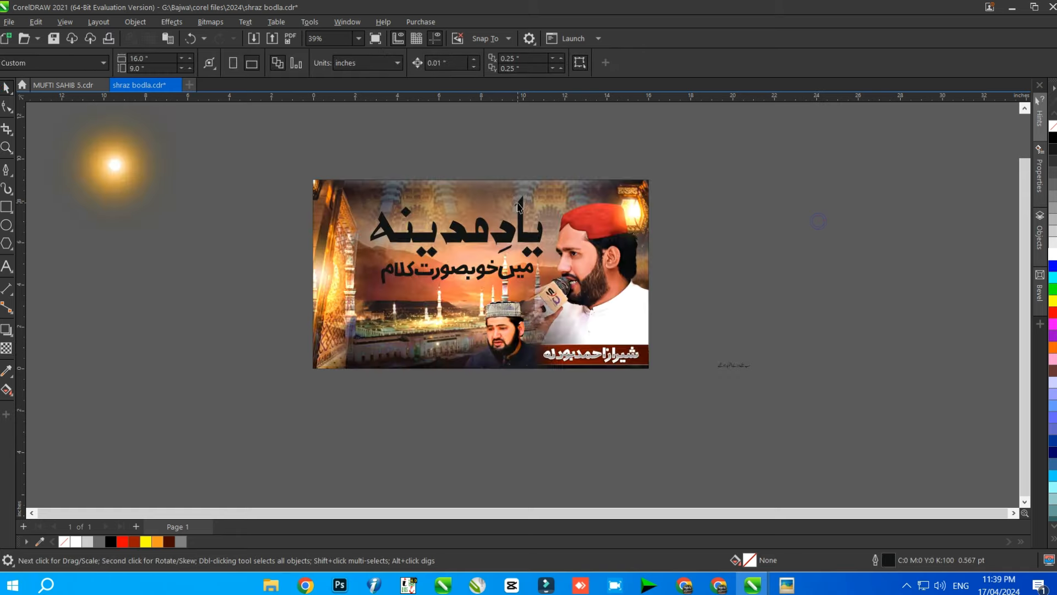
scroll(526, 195, "up", 1)
right_click(609, 228)
left_click(644, 348)
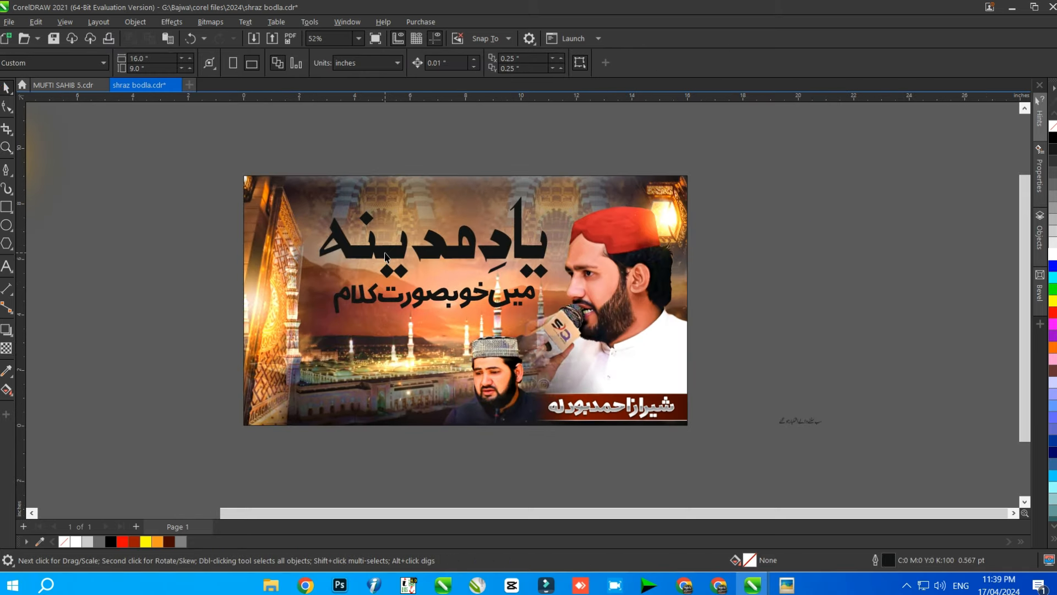
left_click_drag(592, 320, 592, 321)
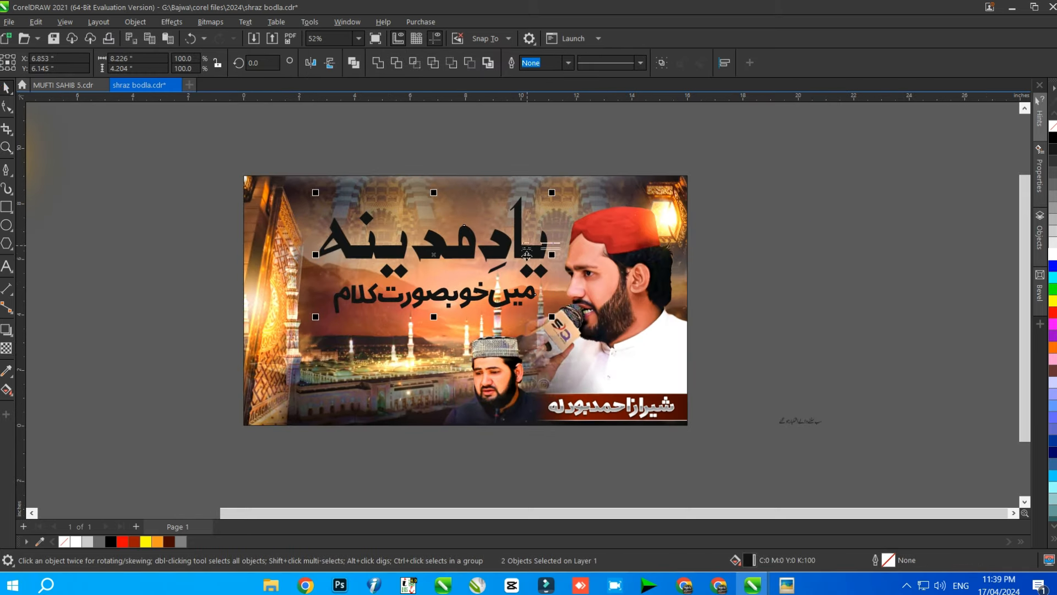
left_click(407, 158)
- Draw a rectangle about 3.45 x 0.63 in above the Urdu title, near the page's upper edge
scroll(413, 171, "up", 1)
left_click(6, 206)
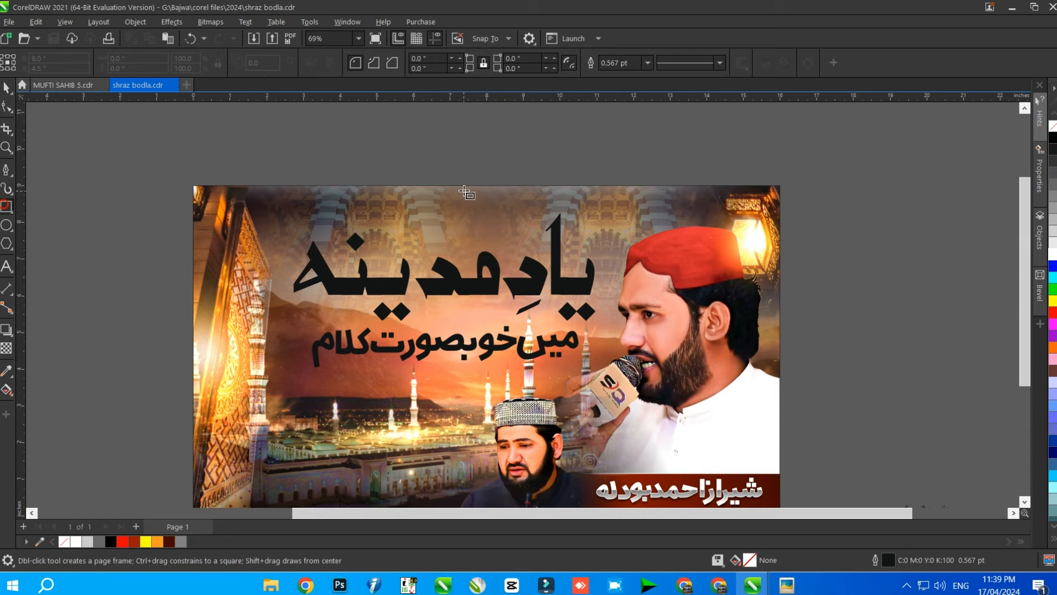
scroll(462, 182, "up", 2)
left_click_drag(341, 211, 535, 247)
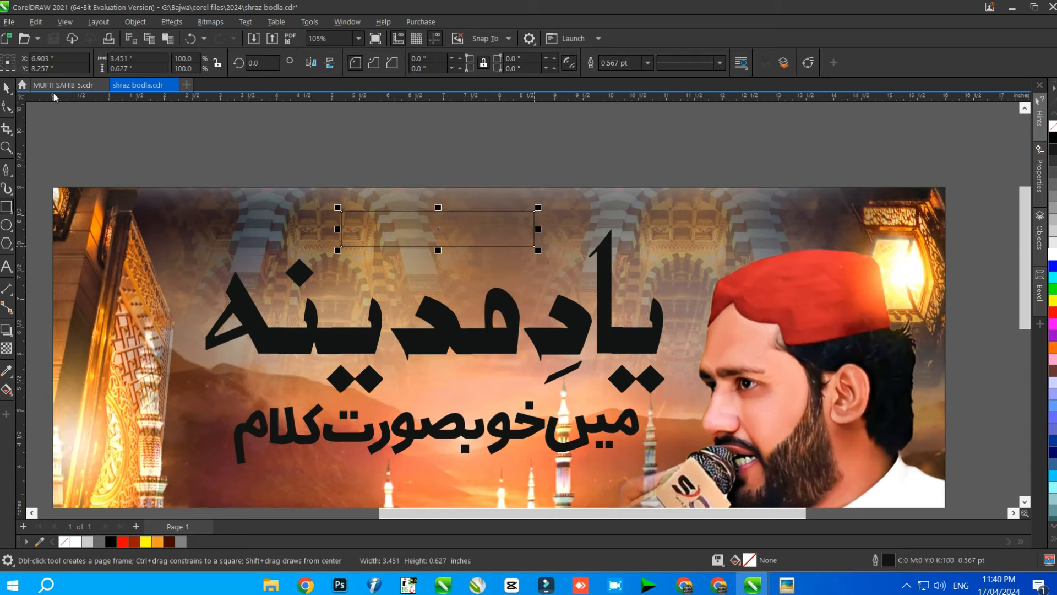
scroll(462, 230, "up", 2)
key("space")
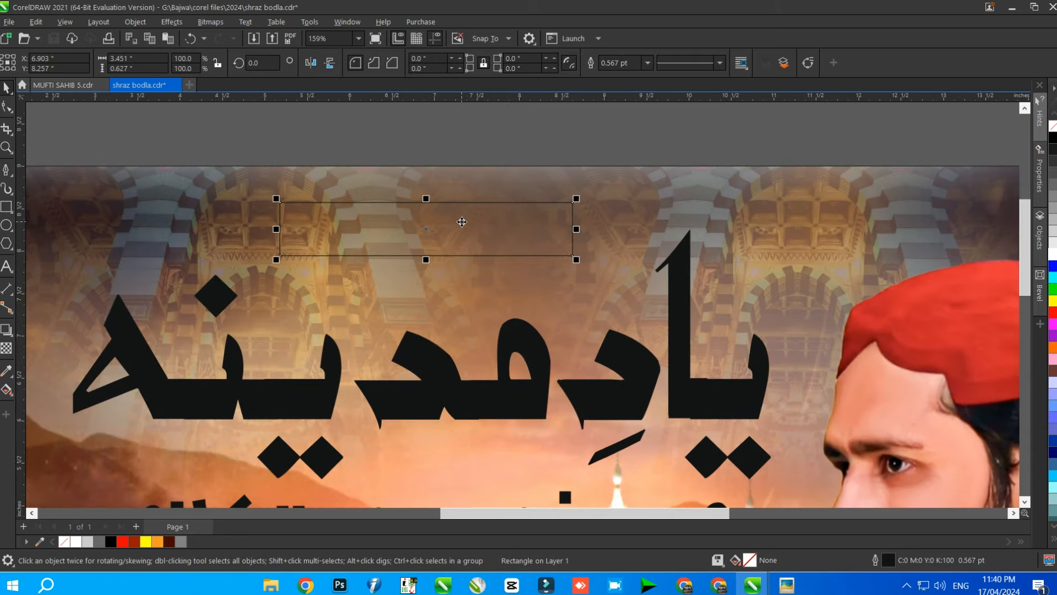
scroll(462, 222, "down", 1)
scroll(462, 222, "up", 2)
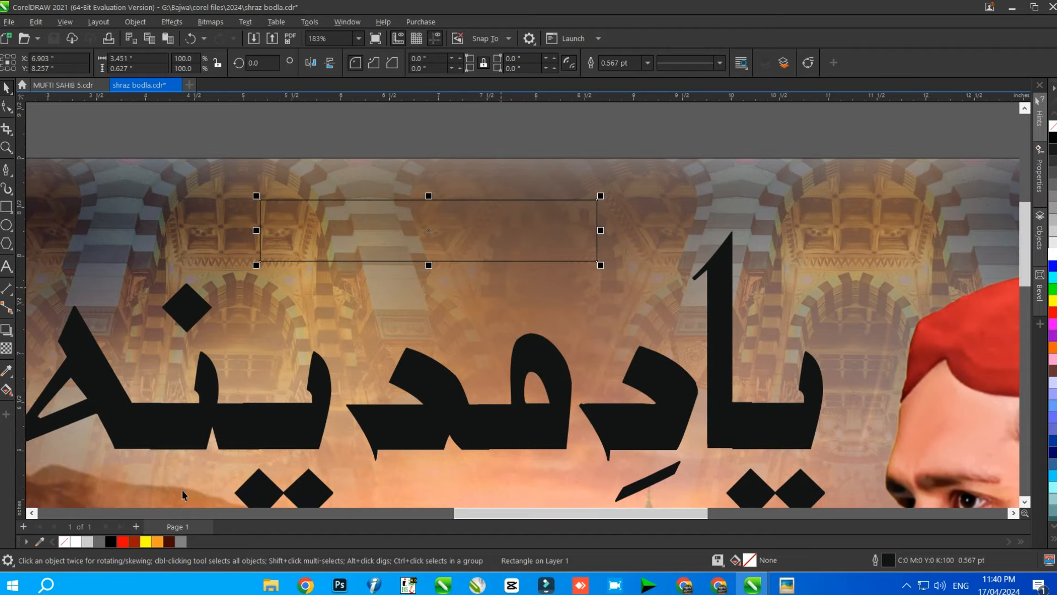
- Fill the rectangle above the title with dark red #9A0000 and remove its outline
left_click(170, 543)
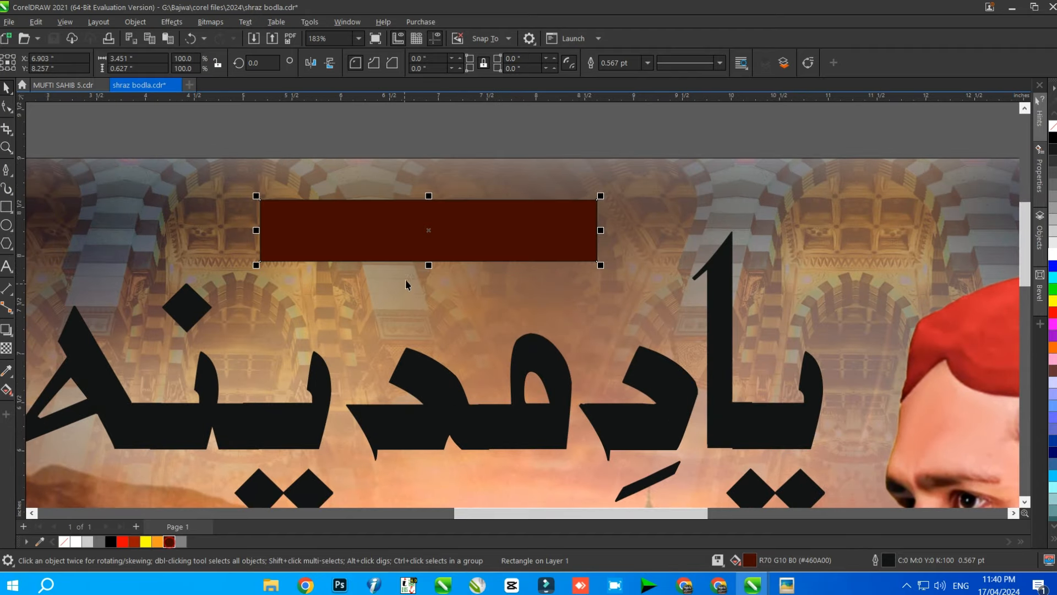
left_click(1053, 316)
left_click(1043, 340)
left_click(483, 236)
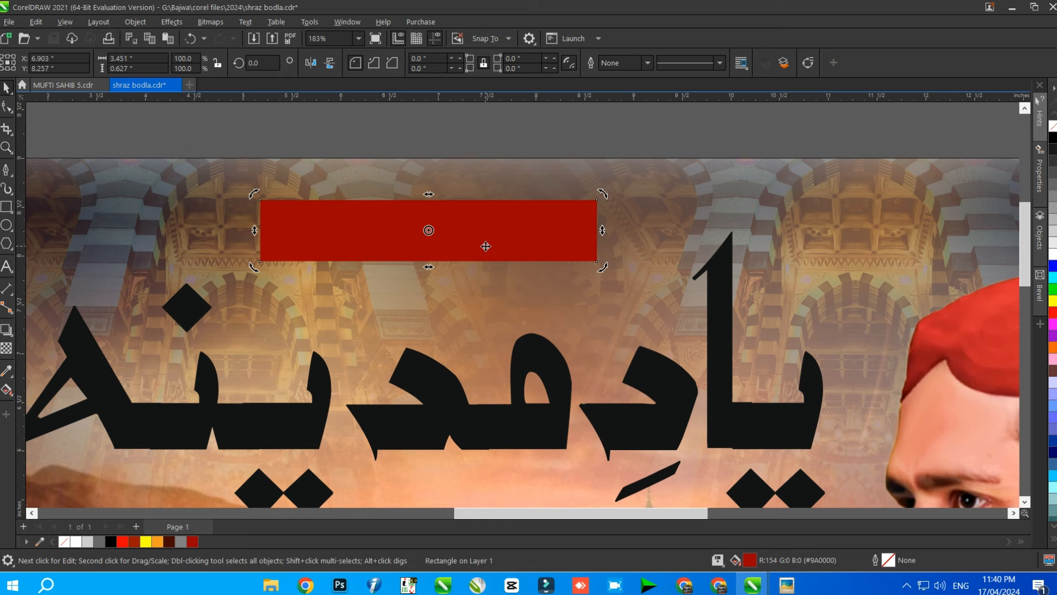
- Convert the red bar to curves and cut off its upper-right corner between two added nodes
right_click(507, 233)
left_click(546, 217)
scroll(597, 201, "up", 1)
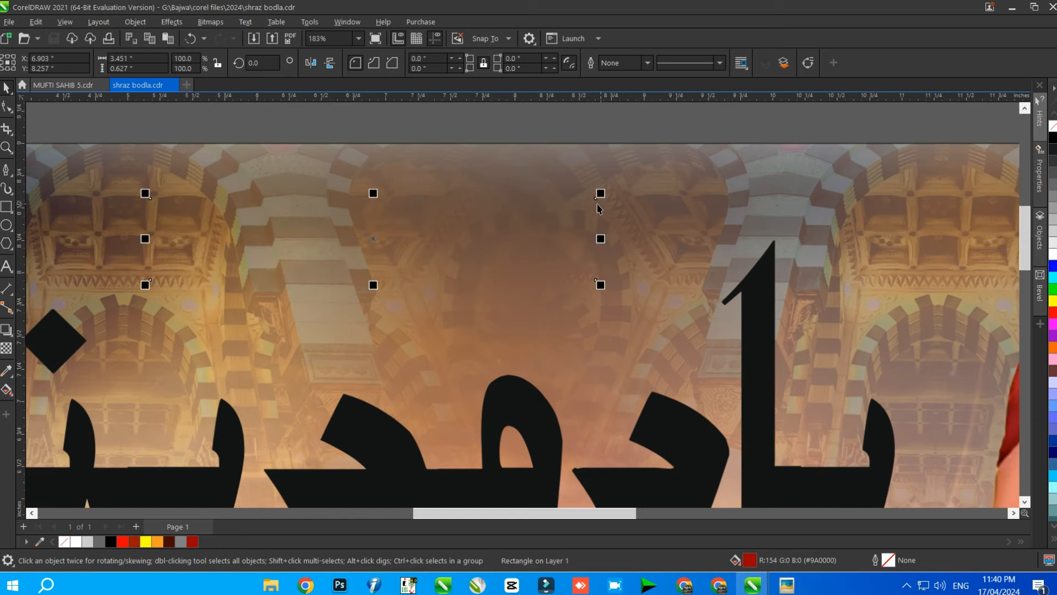
key("F10")
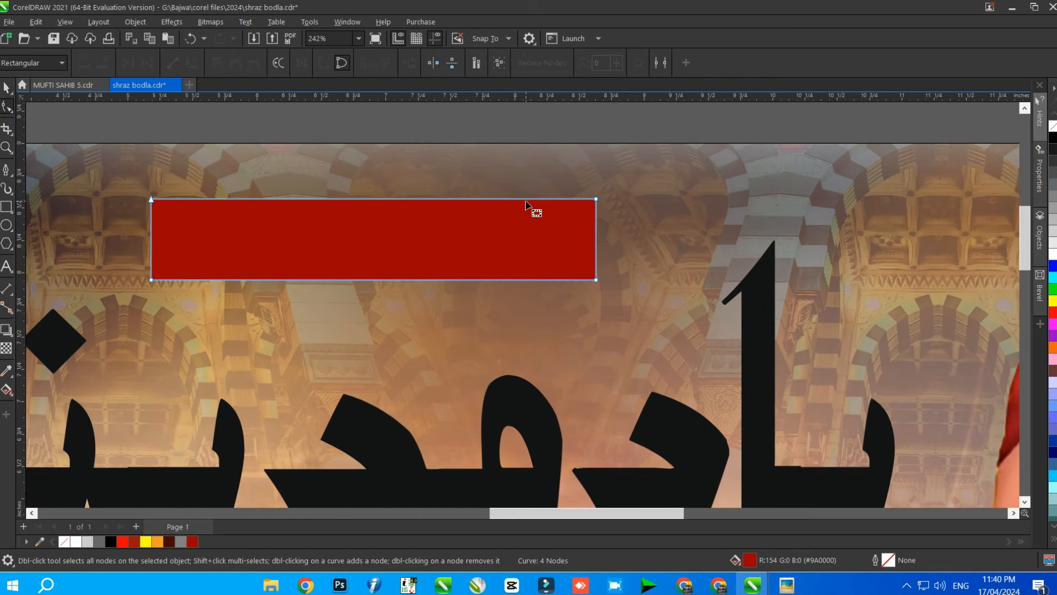
double_click(597, 243)
double_click(596, 199)
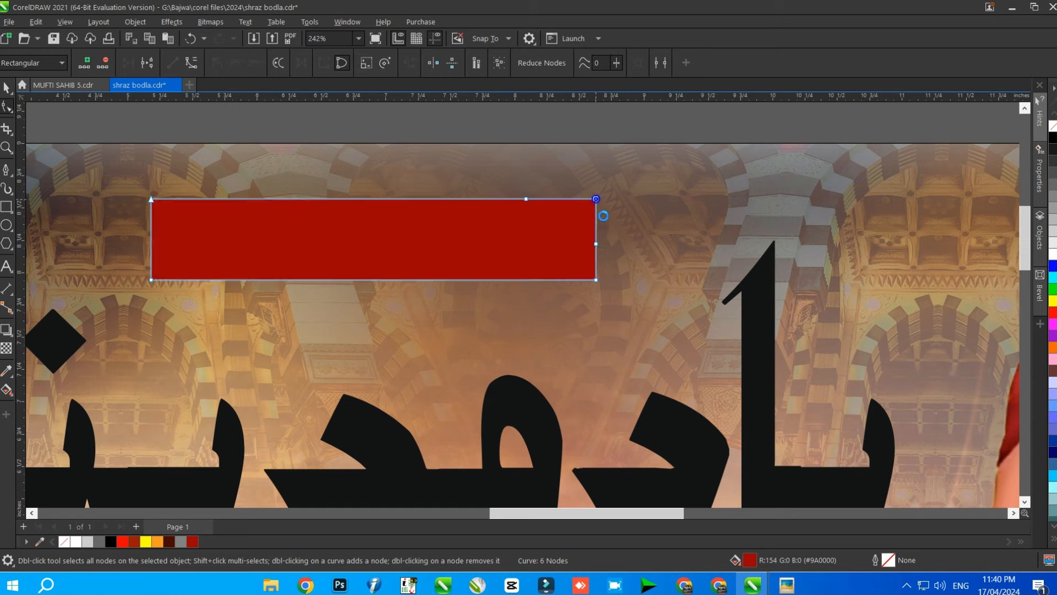
- Turn the bar's slanted upper-right edge into a curve and bend it outward into a rounded corner
left_click(193, 63)
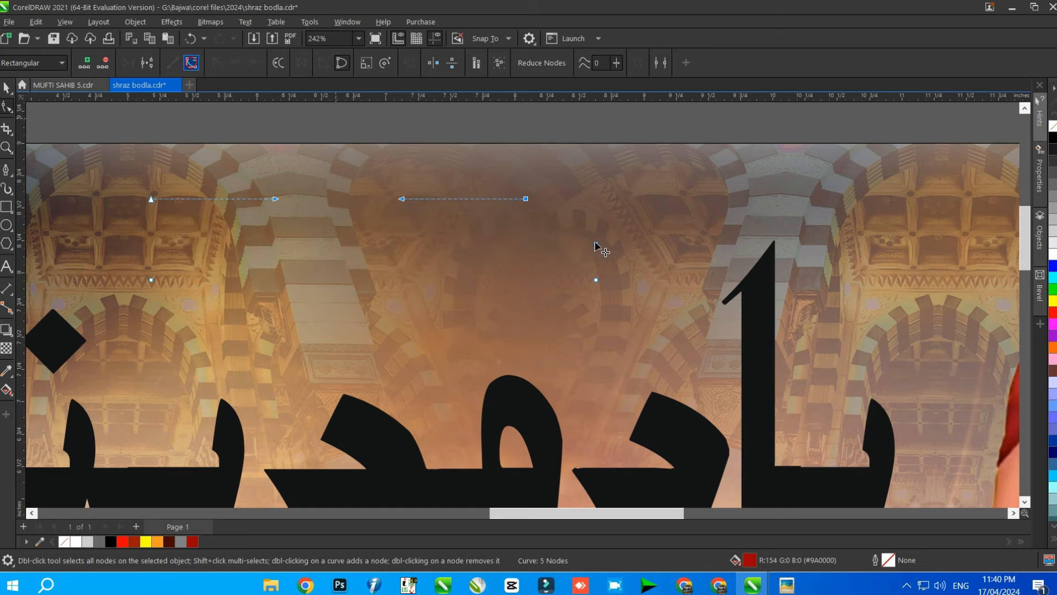
left_click(596, 243)
scroll(586, 202, "up", 2)
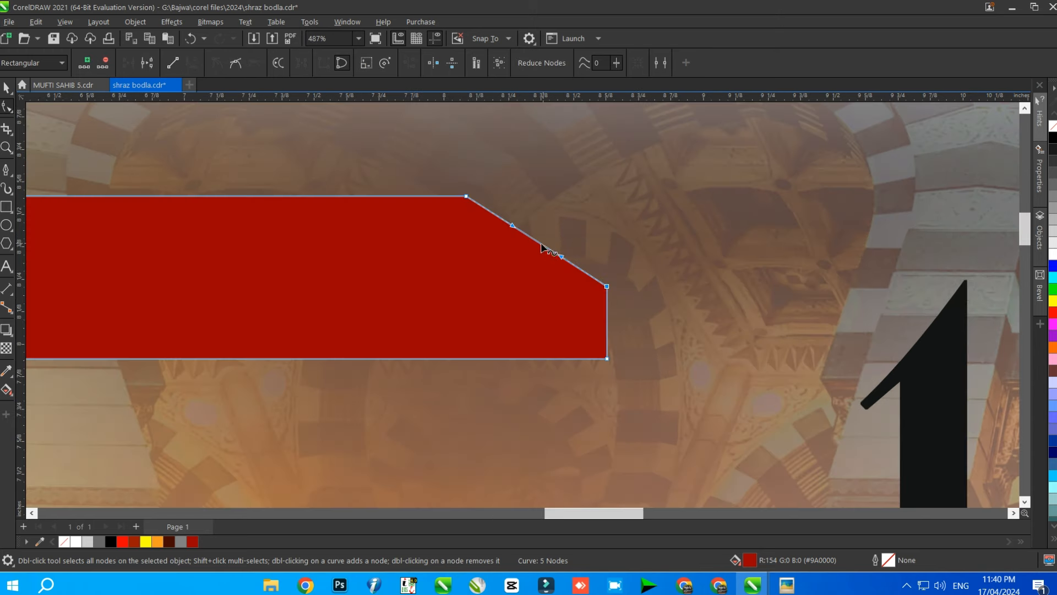
left_click_drag(541, 243, 559, 219)
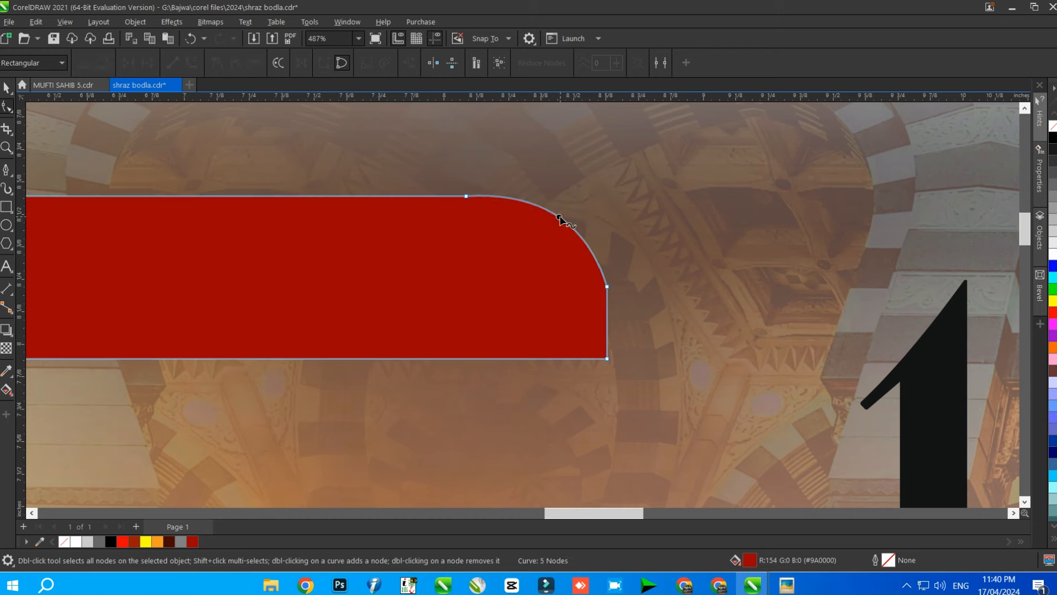
scroll(647, 237, "down", 2)
key("space")
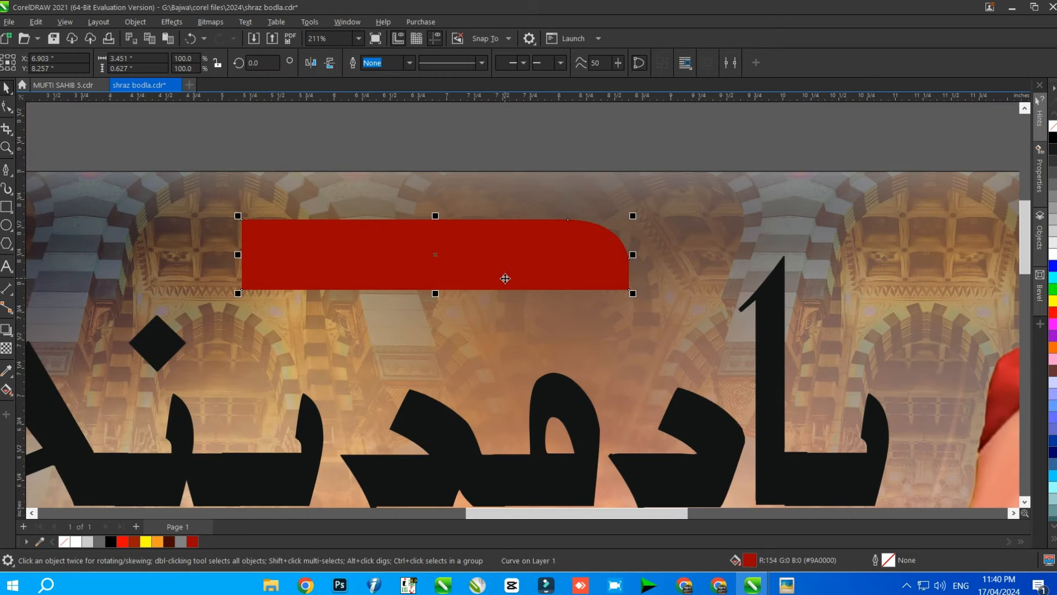
- Recolor the bar with the rounded corner to dark brown #460A00
left_click(169, 542)
left_click(550, 287)
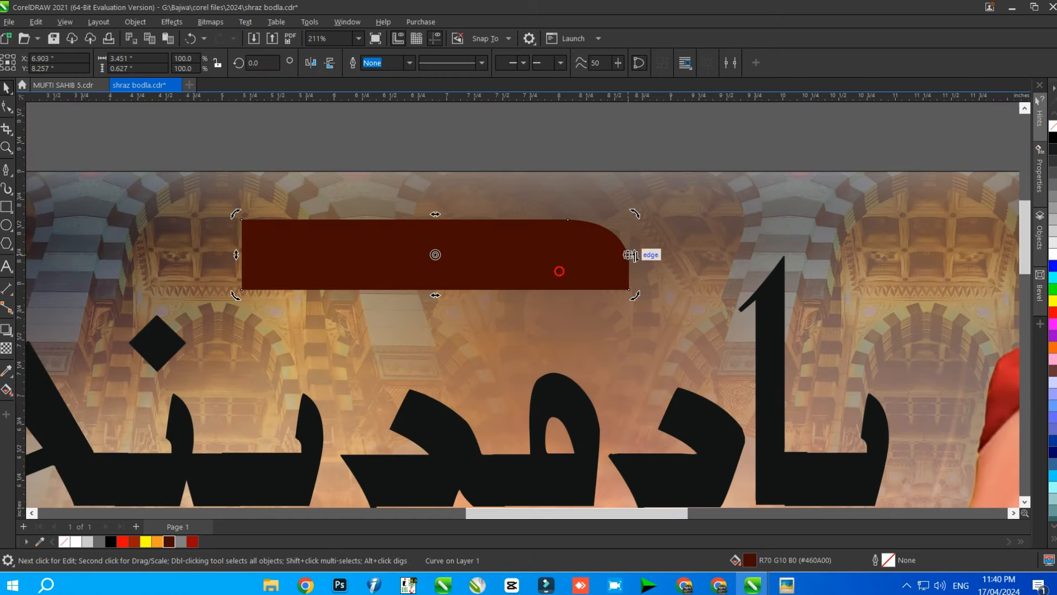
- Skew the dark brown bar slightly downward at its right end and paste the red #9A0000 bar over it
left_click_drag(633, 258, 635, 270)
left_click(570, 127)
key("ctrl+v")
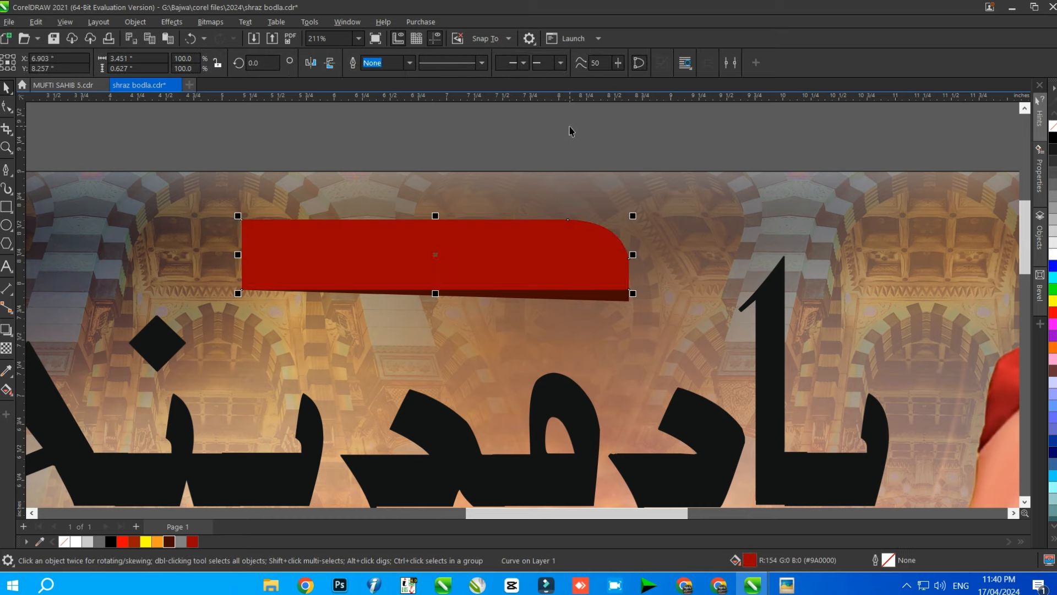
- Select both stacked bars above the title and rotate them slightly counterclockwise together
left_click(572, 126)
left_click(581, 243)
left_click_drag(716, 146, 205, 361)
left_click(515, 283)
left_click_drag(630, 219, 627, 197)
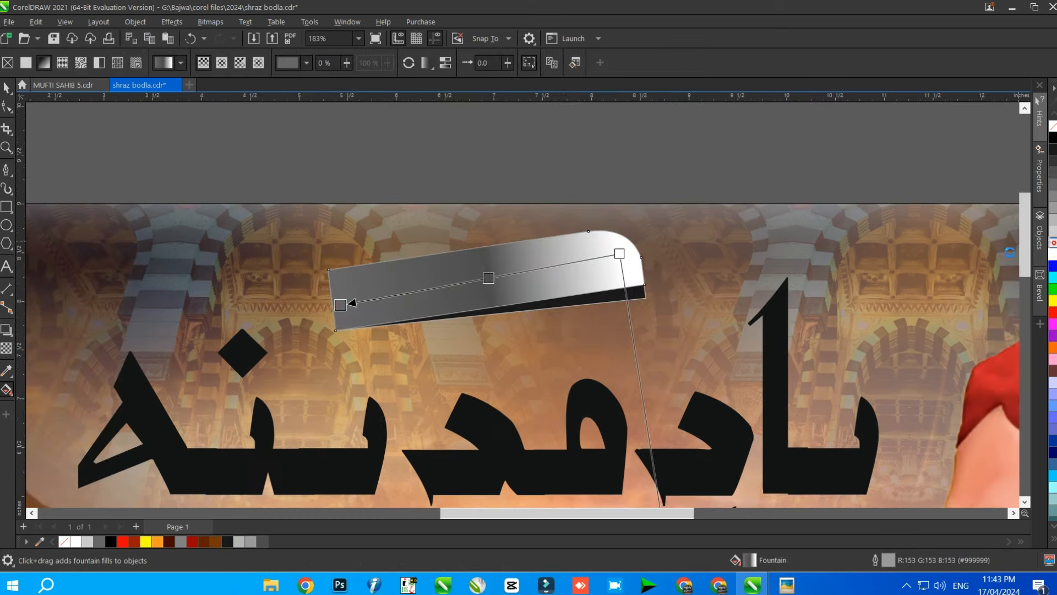
- Set the bar gradient's left end to a very light grey and its middle stop to a medium grey
left_click(1053, 242)
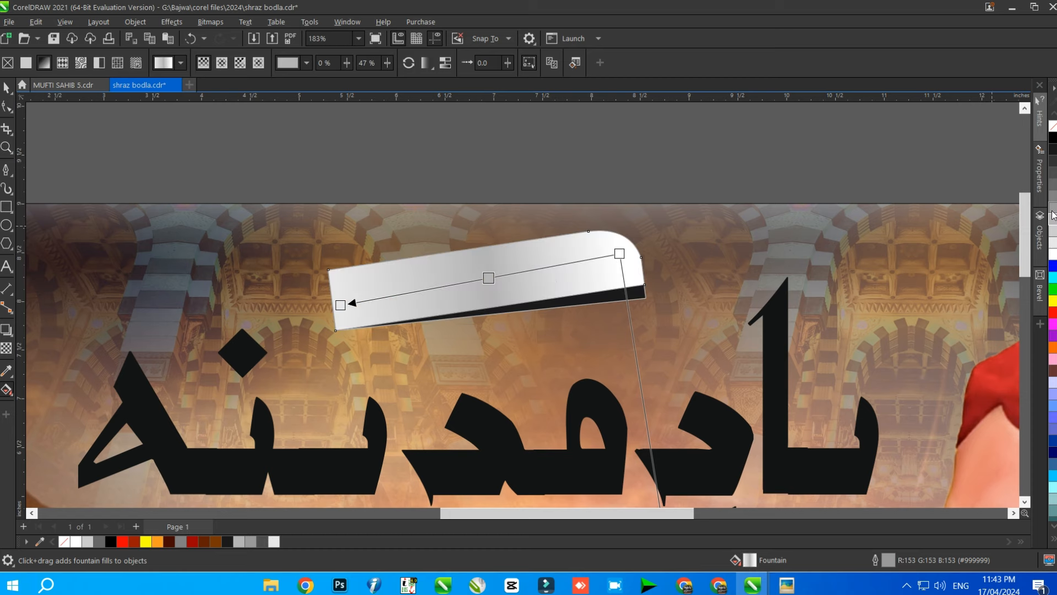
left_click(1052, 215)
left_click(6, 88)
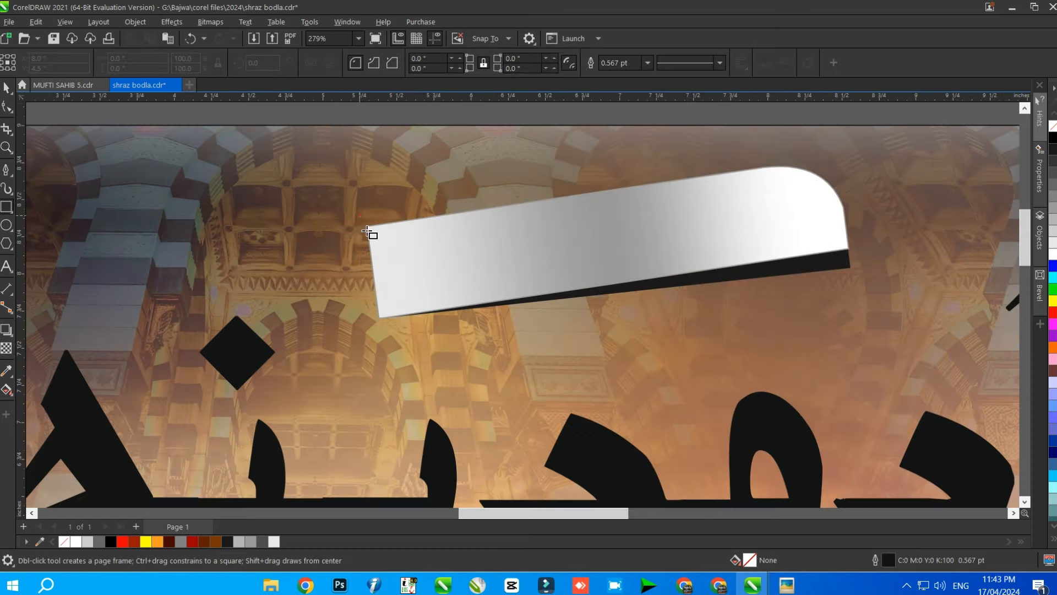
- Draw a narrow upright rectangle about 0.12 in wide and 0.75 in tall over the gradient bar's left end
mouse_move(360, 216)
left_mouse_down()
mouse_move(397, 327)
mouse_move(407, 326)
left_mouse_up()
left_click(7, 88)
left_click(376, 300)
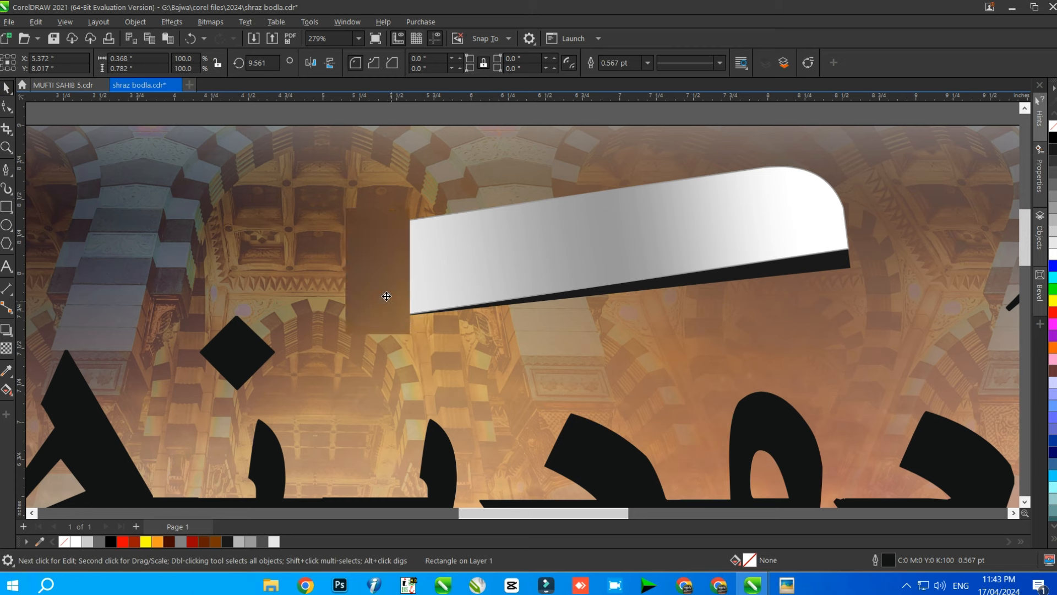
left_click_drag(400, 274, 379, 278)
key("ctrl+z")
- Skew the narrow rectangle so it follows the slanted left edge of the gradient bar
scroll(379, 270, "up", 2)
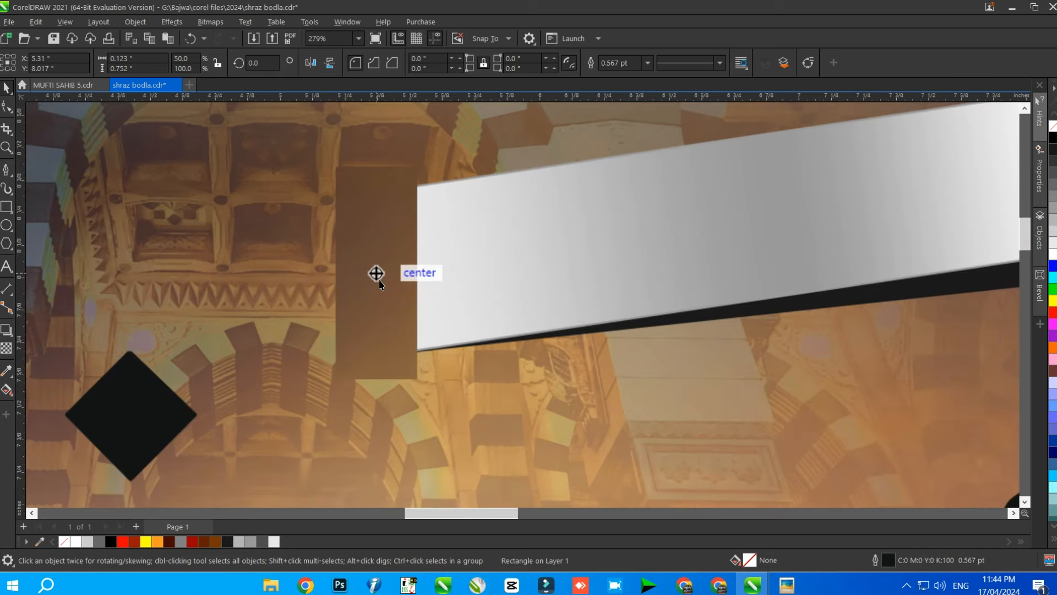
left_click(378, 286)
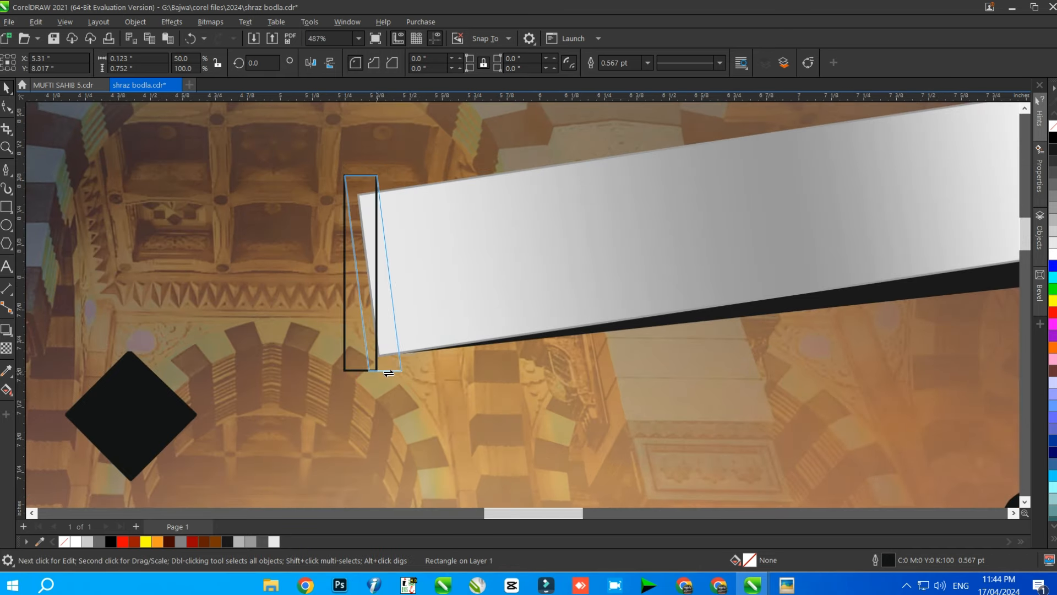
left_click_drag(393, 373, 386, 374)
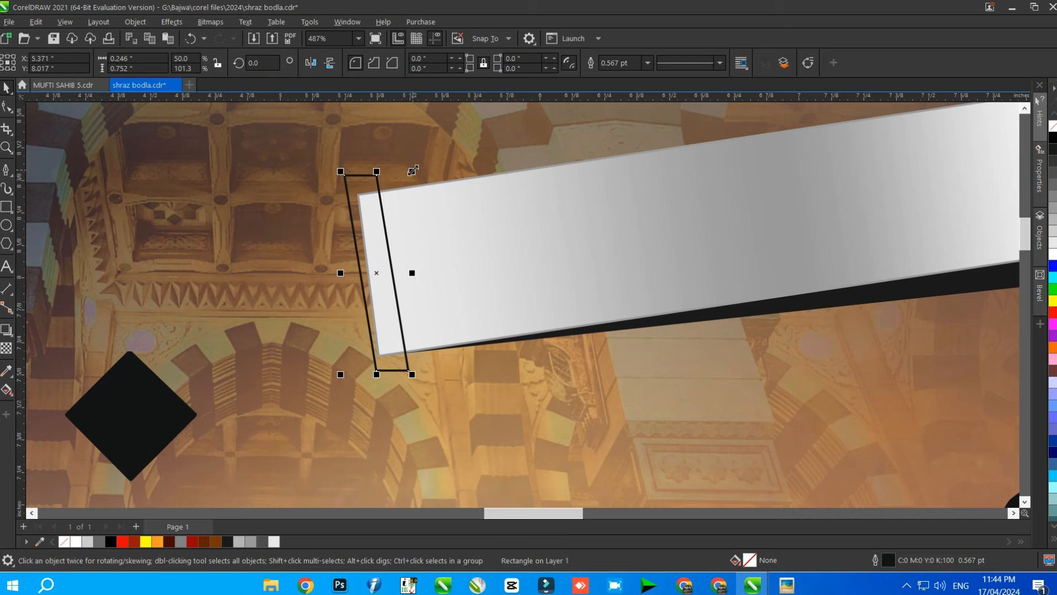
scroll(402, 254, "down", 4)
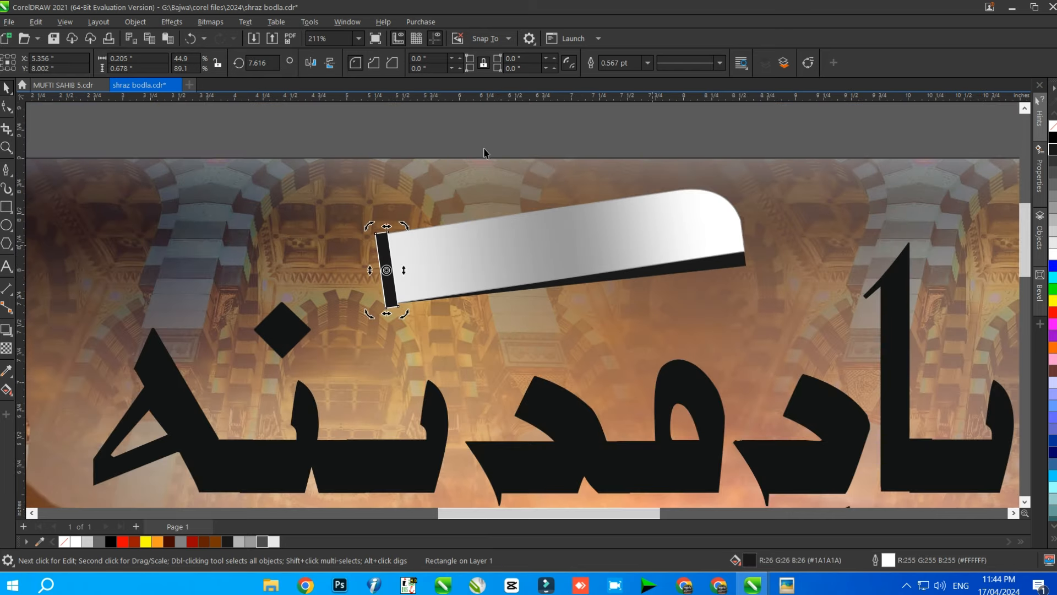
- Select the three pieces of the tilted bar together and unlock the background PowerClip frame behind them
key("Escape")
scroll(432, 189, "down", 2)
left_click_drag(625, 142, 388, 267)
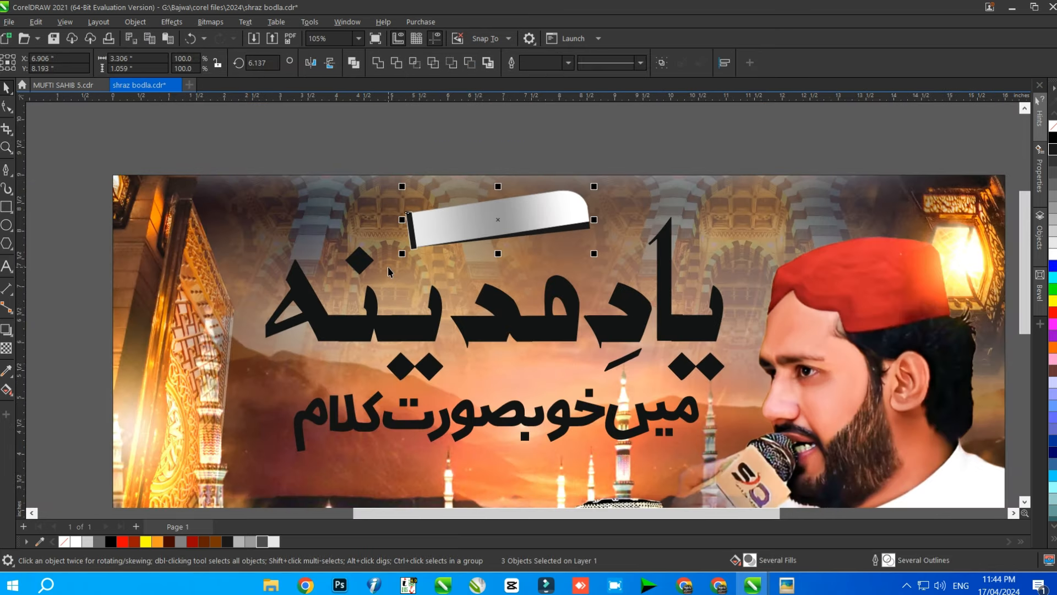
left_click(777, 182)
right_click(777, 182)
left_click(801, 208)
left_click_drag(628, 154, 393, 264)
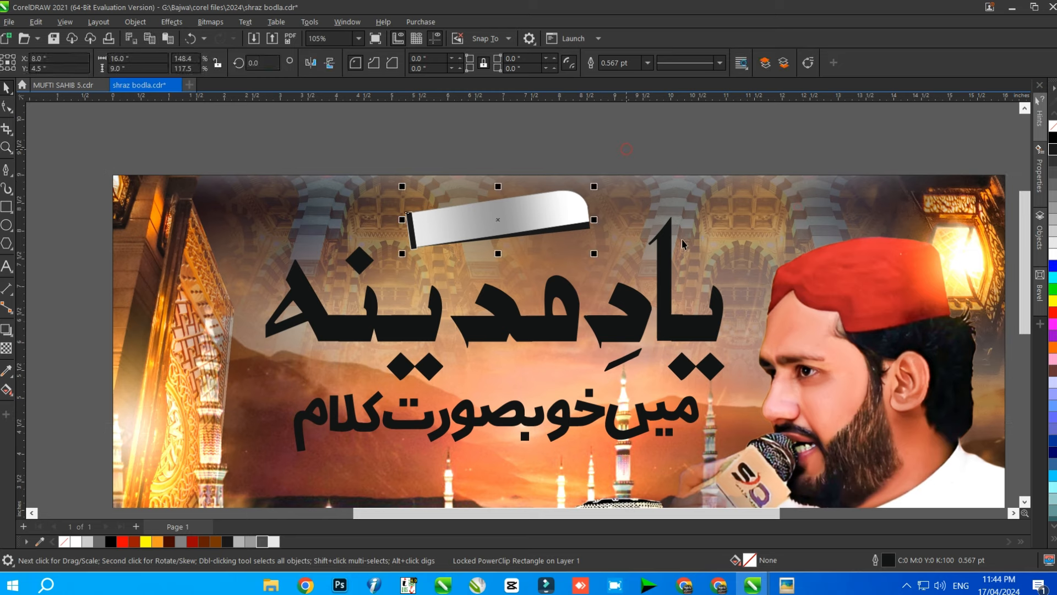
left_click(776, 209)
right_click(776, 208)
left_click(793, 349)
- Close the gaps in the words سب سننے of the Urdu line beside the page by nudging their letters and dots left
scroll(716, 308, "down", 2)
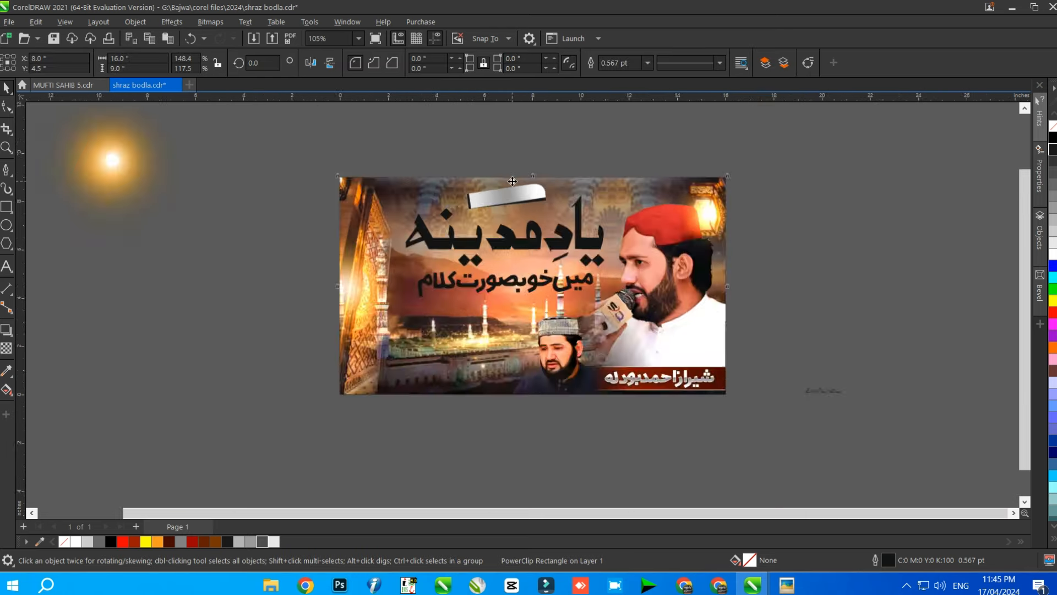
scroll(664, 283, "up", 5)
left_click_drag(711, 276, 623, 338)
key("Left")
left_click_drag(747, 234, 463, 389)
key("Left")
key("Left")
scroll(455, 261, "up", 1)
left_click_drag(456, 262, 500, 354)
left_click_drag(472, 306, 427, 291)
left_click_drag(791, 231, 452, 394)
key("Left")
key("Left")
key("Left")
key("Left")
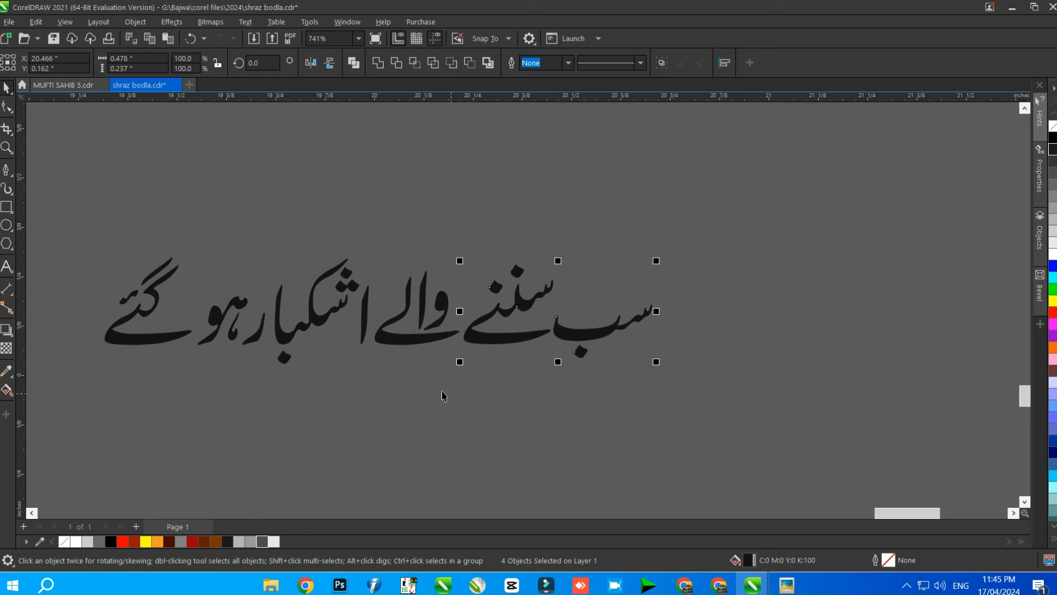
- Shift the closing words ہو گئے of the Urdu line right so they sit tightly against اشکبار
left_click_drag(396, 204, 268, 377)
key("Left")
left_click_drag(243, 305, 201, 285)
left_click_drag(90, 217, 248, 373)
key("Right")
key("Right")
key("Right")
key("Right")
key("Right")
key("Right")
key("Right")
key("Right")
key("Right")
key("Right")
key("Right")
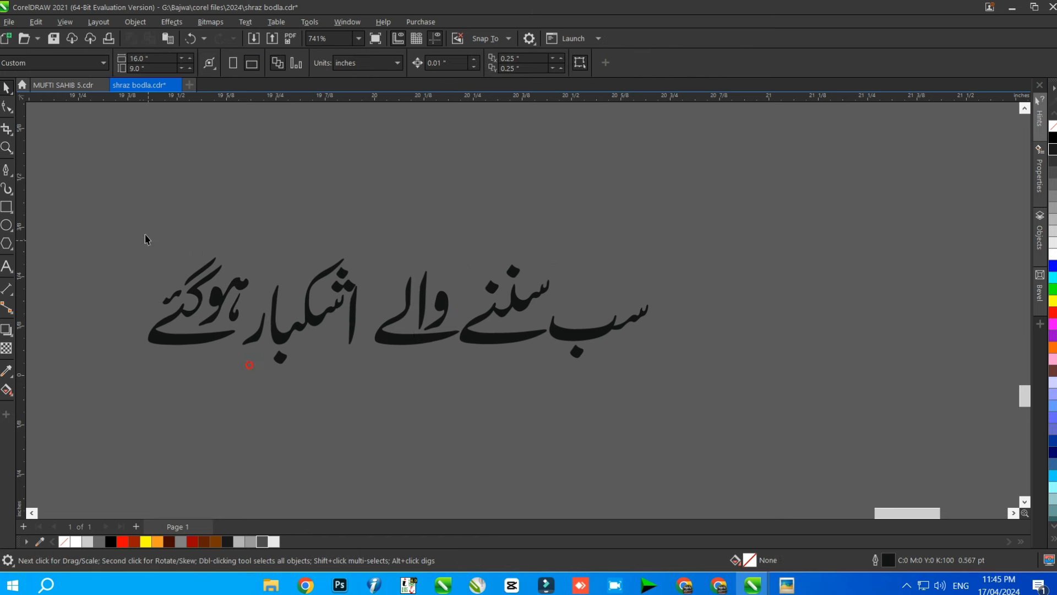
- Nudge the closing words ہو گئے slightly down and further right to tuck them under the preceding word
left_click_drag(143, 237, 271, 381)
key("Down")
left_click_drag(90, 229, 270, 378)
key("Right")
key("Right")
key("Right")
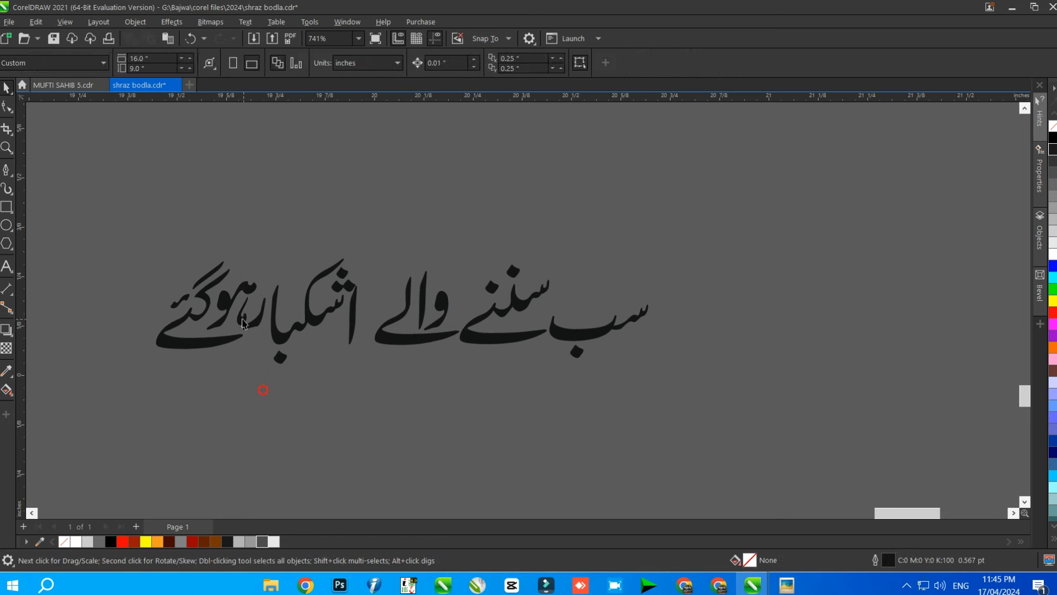
- Nudge the words اشکبار ہو گئے right to close the gap after والے
left_click(255, 322)
key("Right")
key("Right")
left_click_drag(132, 236, 251, 348)
left_click(280, 358)
key("Right")
key("Right")
key("Right")
key("Right")
- Select the dots above the letter ش in اشکبار and move them slightly down and to the left
left_click(368, 284)
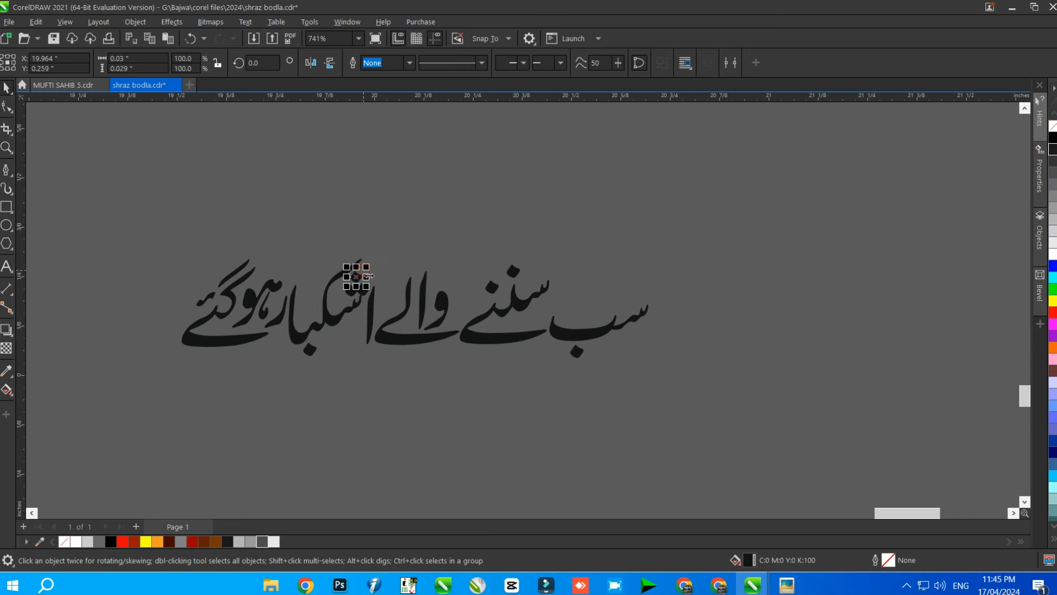
scroll(369, 276, "up", 3)
left_click(337, 314, "shift")
left_click_drag(337, 314, 325, 325)
- Select the left half of the Urdu line, اشکبار ہو گئے, and nudge it slightly right toward والے
left_click_drag(385, 235, 263, 378)
scroll(395, 298, "down", 3)
left_click_drag(211, 252, 392, 404)
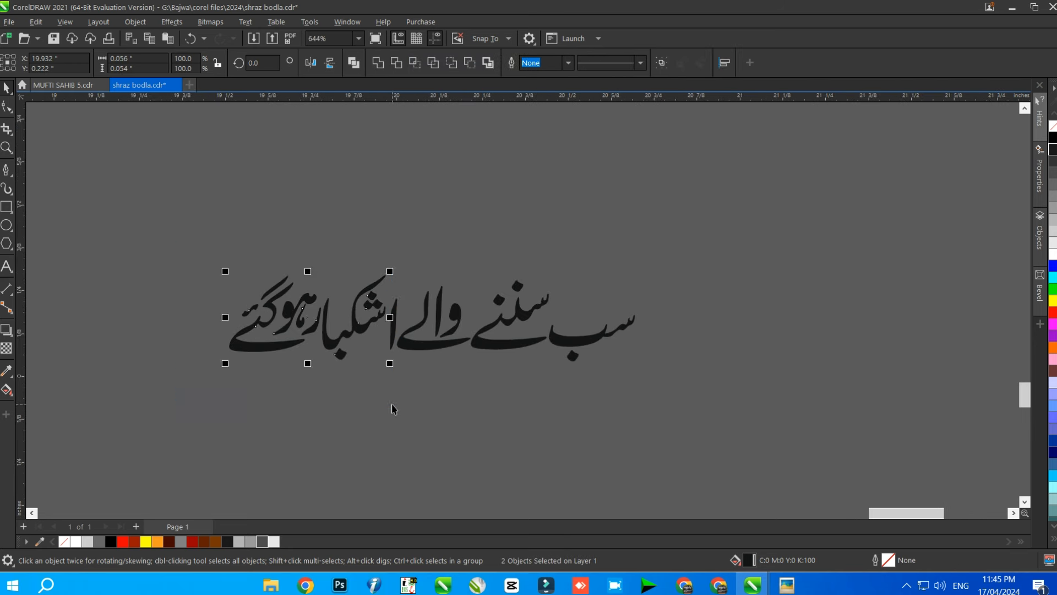
key("Right")
key("Right")
- Select all letters of the Urdu line and weld them into a single curve
left_click_drag(530, 413, 675, 285)
scroll(669, 322, "down", 1)
left_click_drag(680, 369, 419, 270)
left_click(379, 63)
scroll(681, 337, "down", 2)
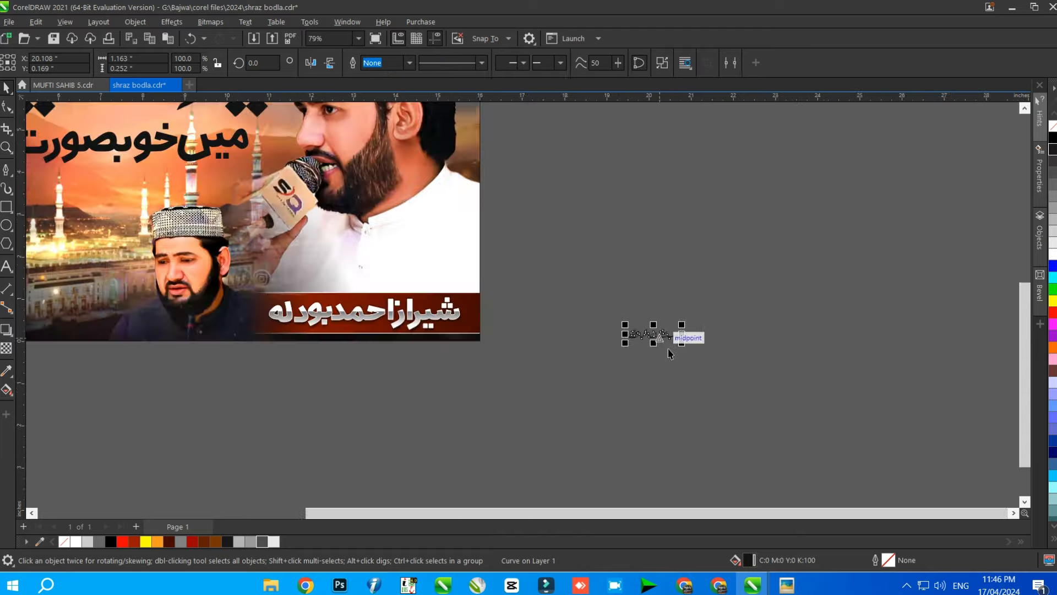
- Move the welded Urdu line from beside the page onto the tilted gradient bar above the title
scroll(667, 349, "down", 2)
left_click_drag(661, 339, 318, 142)
scroll(329, 159, "up", 6)
- Rotate the Urdu line about 8.8 degrees to follow the bar and enlarge it to about 2.5 in wide, centred on the bar
left_click(336, 174)
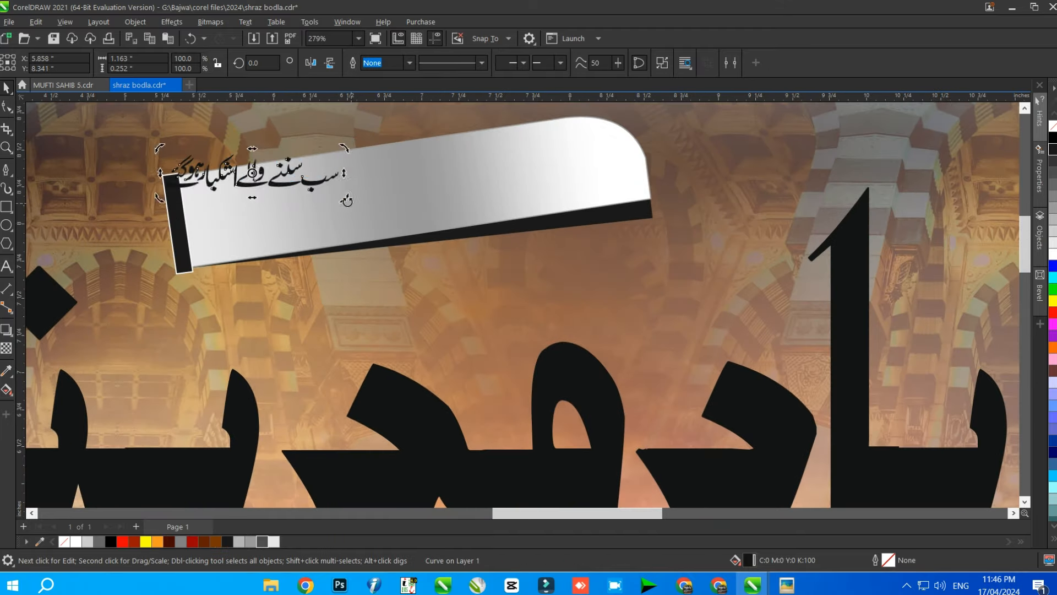
left_click_drag(348, 201, 463, 248)
left_click(319, 174)
left_click_drag(476, 195, 541, 194)
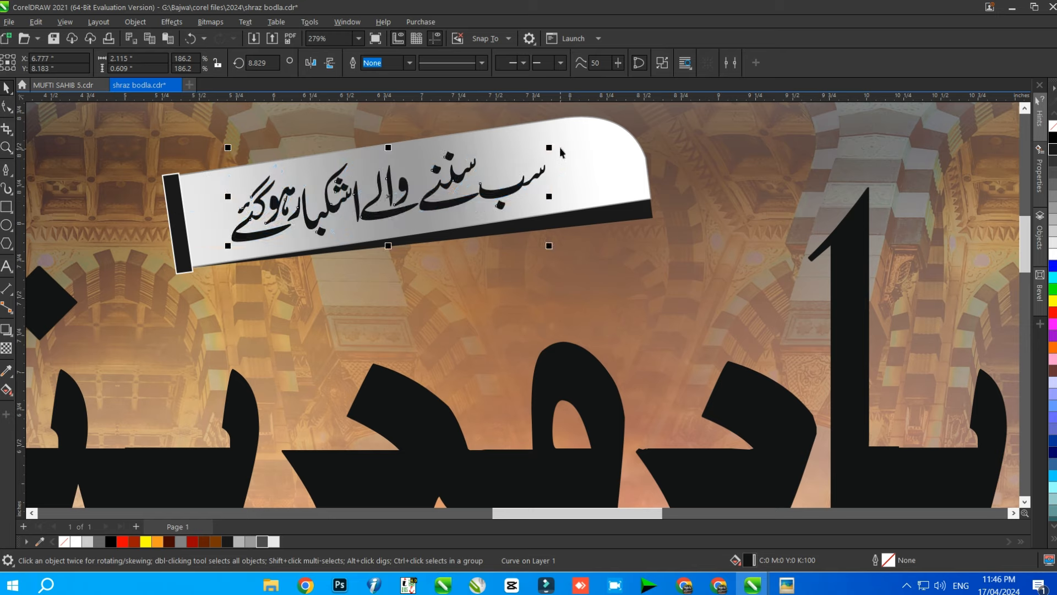
left_click_drag(553, 148, 610, 130)
left_click_drag(394, 210, 385, 216)
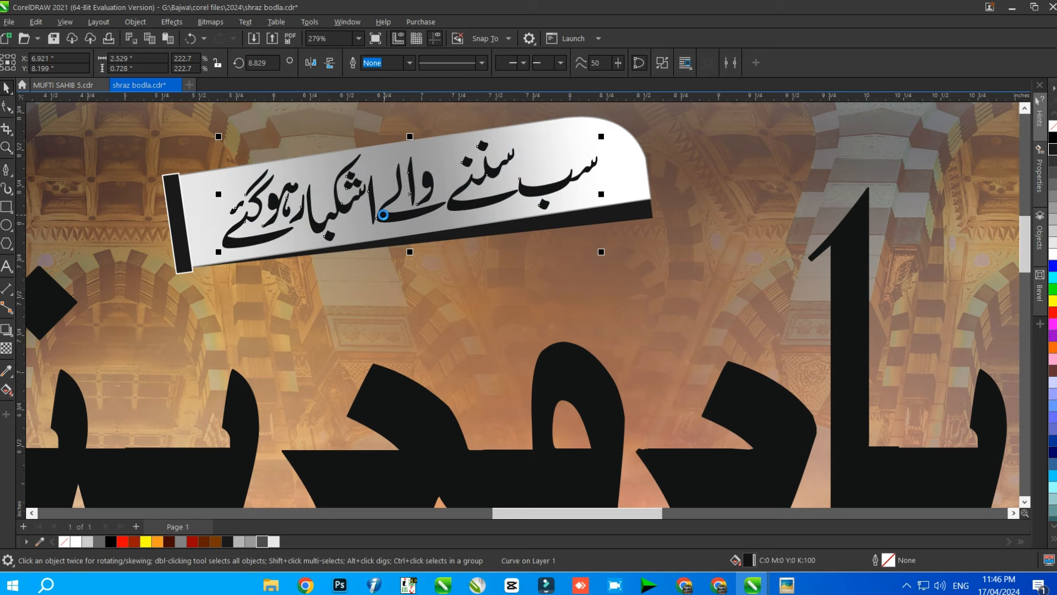
- Apply a gradient fill across the height of the Urdu line, from dark grey at the top to black at the bottom
scroll(251, 163, "up", 1)
scroll(439, 180, "up", 2)
key("g")
left_click_drag(399, 150, 417, 259)
left_click(1052, 137)
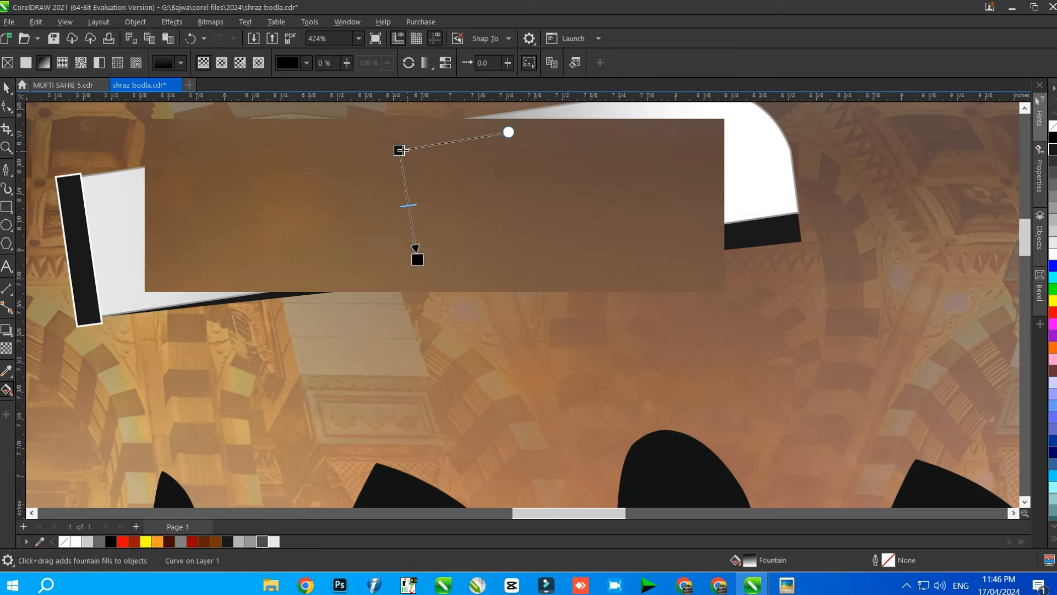
key("space")
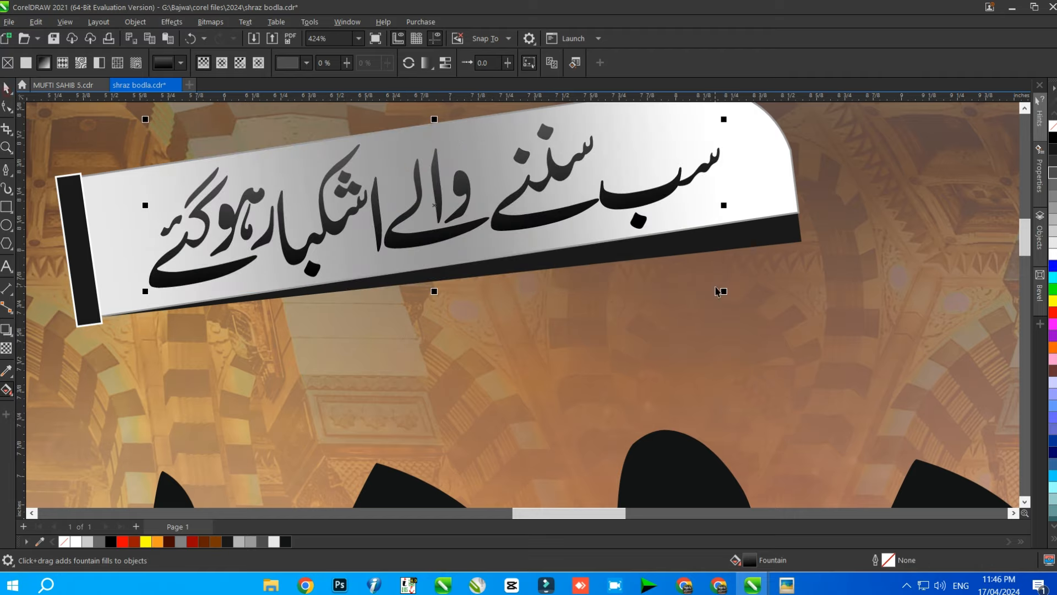
- Give the Urdu line a white outline with round corners and round caps, placed behind the fill and scaling with the object
scroll(472, 251, "down", 1)
right_click(1052, 253)
double_click(890, 561)
left_click(422, 317)
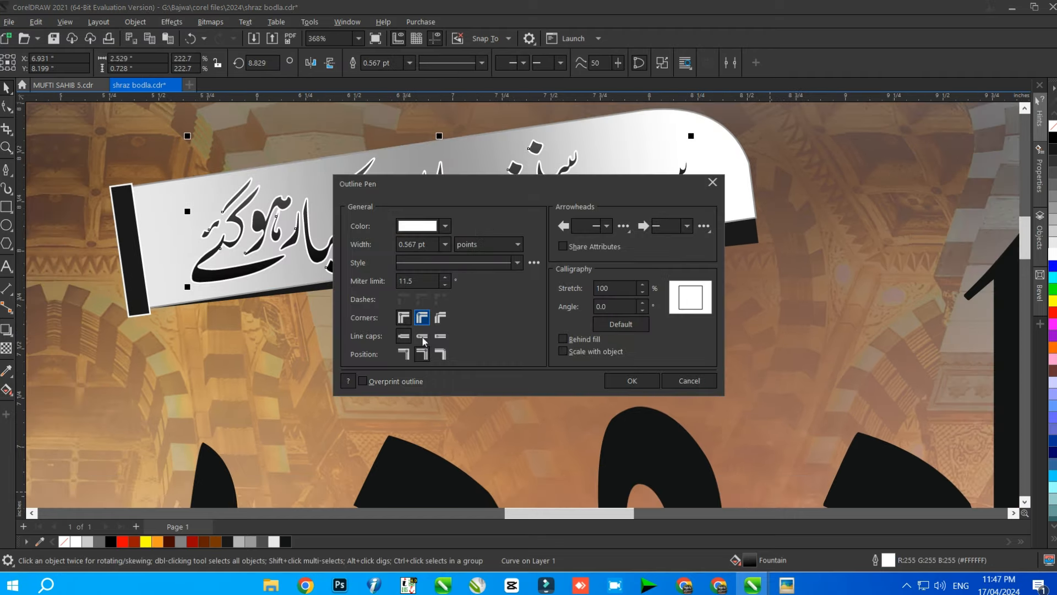
left_click(421, 335)
left_click(561, 340)
left_click(562, 352)
key("Return")
scroll(391, 224, "down", 3)
scroll(405, 217, "up", 1)
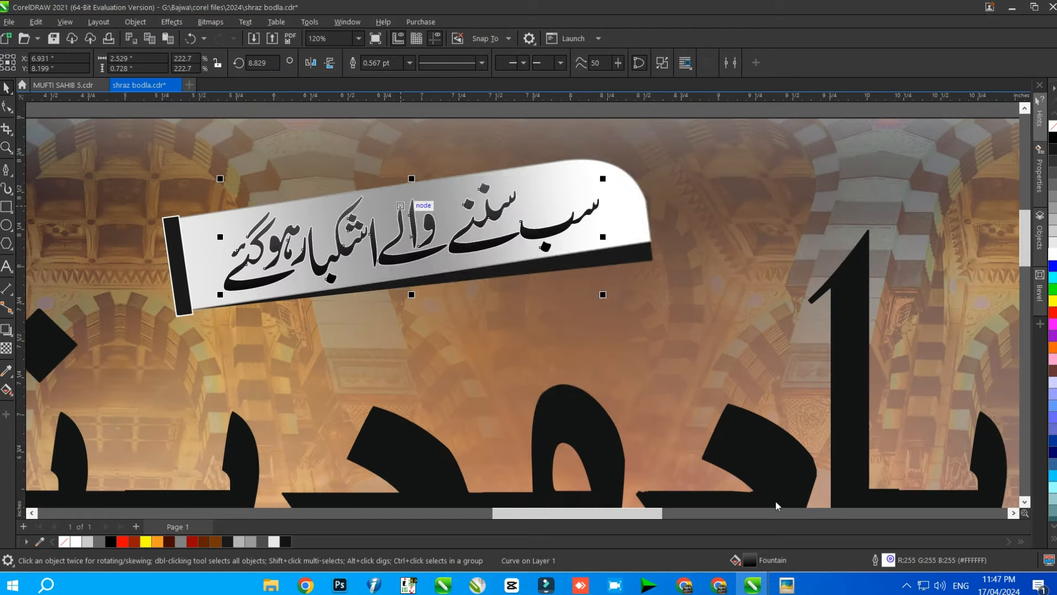
- Set the white outline of the Urdu line on the bar to 2.0 pt
double_click(890, 560)
left_click(445, 243)
left_click(413, 317)
left_click(629, 380)
scroll(398, 234, "down", 1)
scroll(400, 186, "up", 1)
scroll(400, 186, "up", 2)
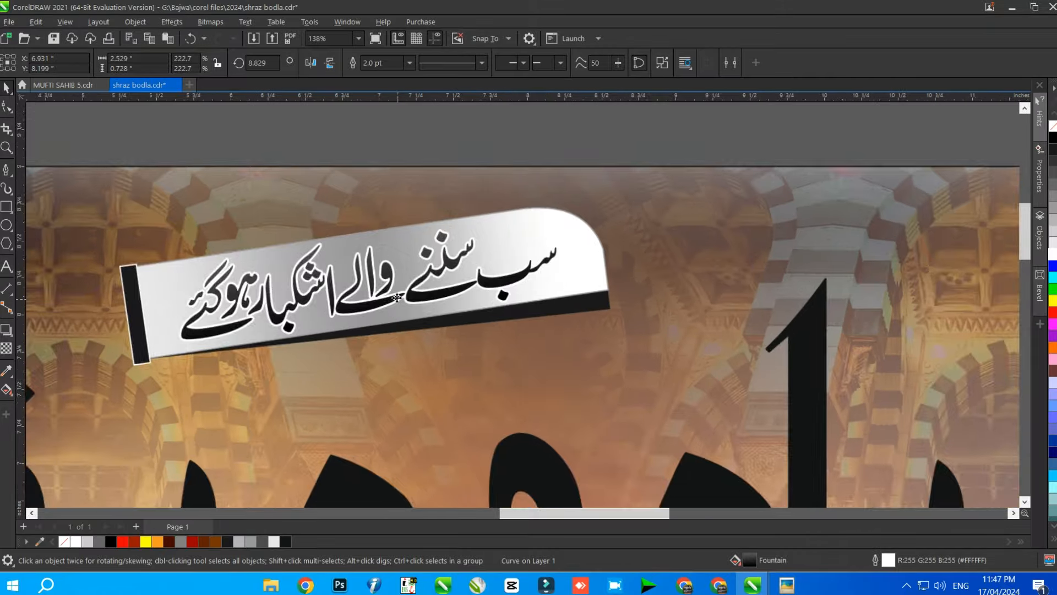
scroll(472, 246, "down", 2)
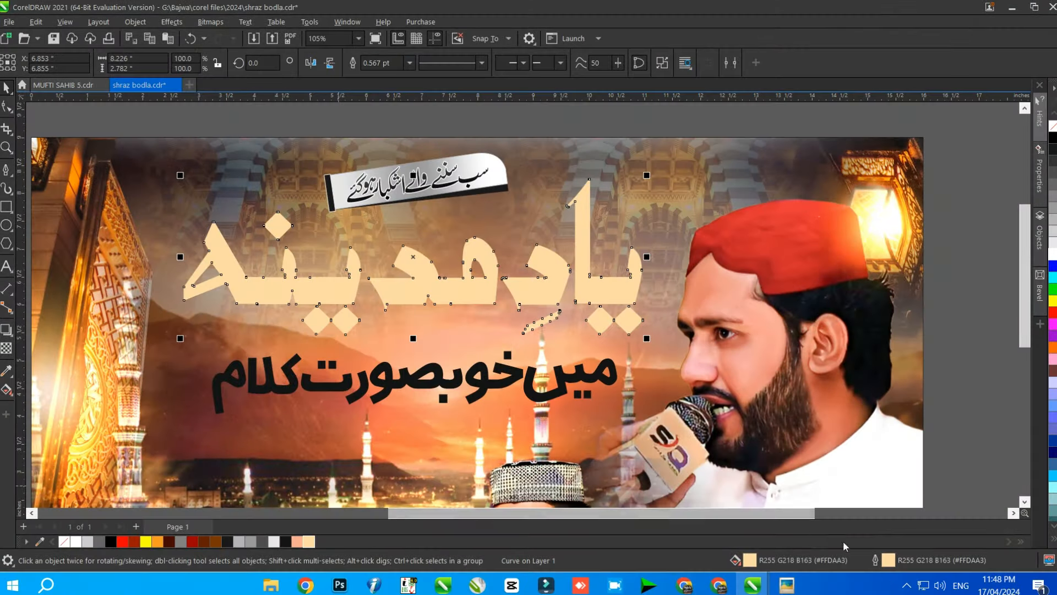
- Set the cream title's outline to 12.0 pt with round corners and round line caps
double_click(889, 560)
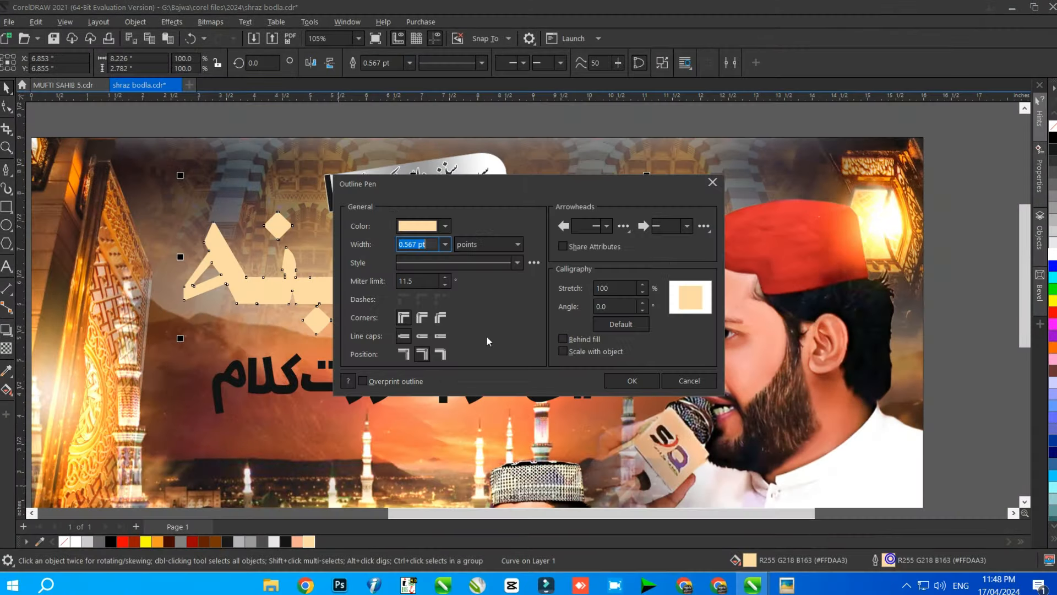
left_click(445, 244)
left_click(408, 360)
left_click_drag(511, 183, 660, 257)
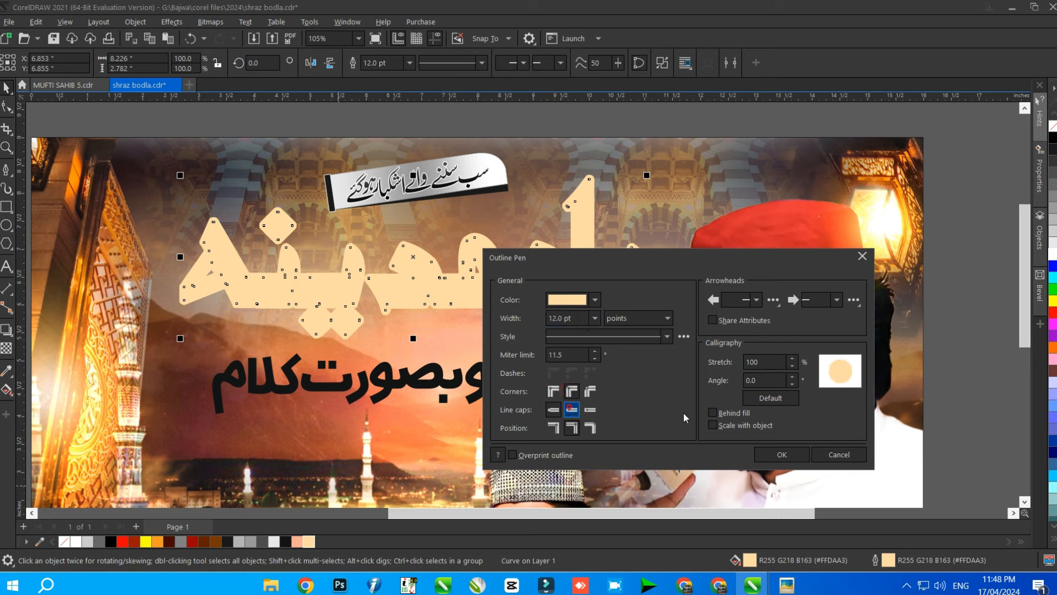
left_click(782, 454)
- Recolor the title's fill and its thick outline to brown #823400
left_click(527, 301)
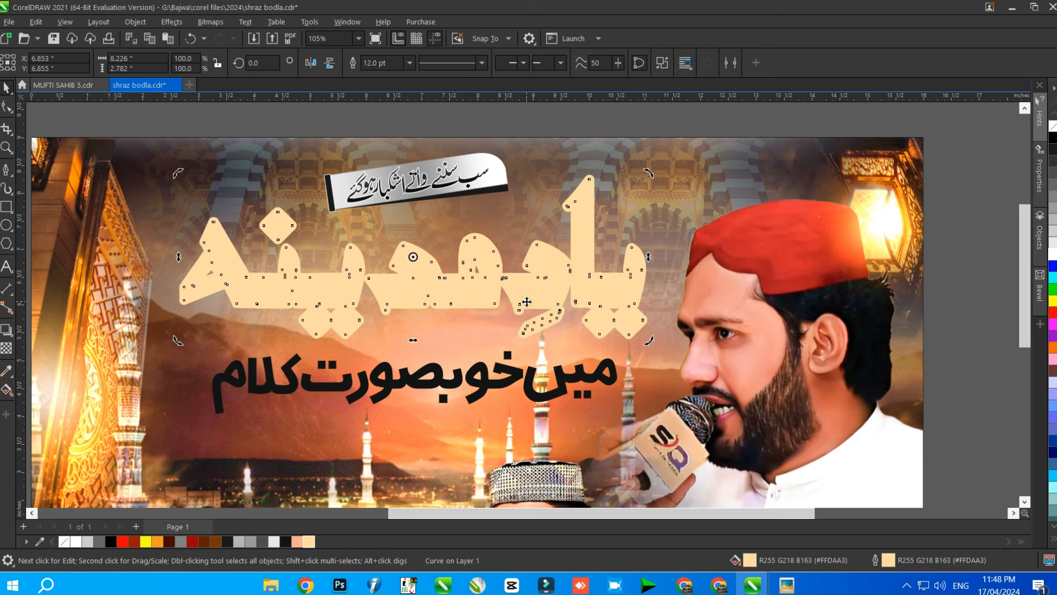
left_click_drag(298, 543, 402, 541)
right_click(333, 542)
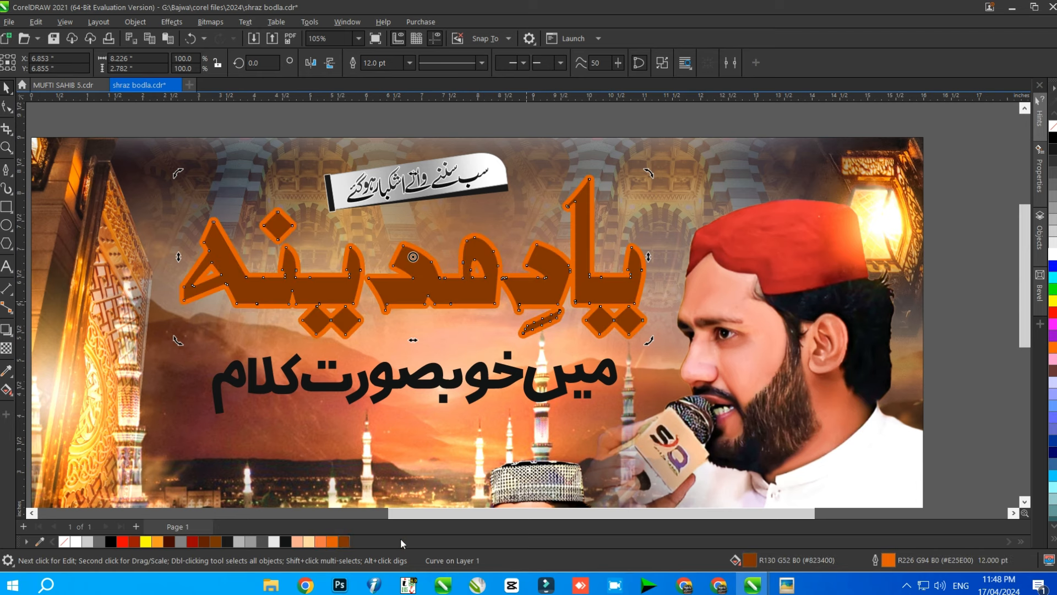
right_click(344, 541)
- Nudge the brown title slightly downward to serve as a shadow layer
key("Down")
key("Down")
key("Down")
key("Down")
key("Down")
key("Down")
key("Down")
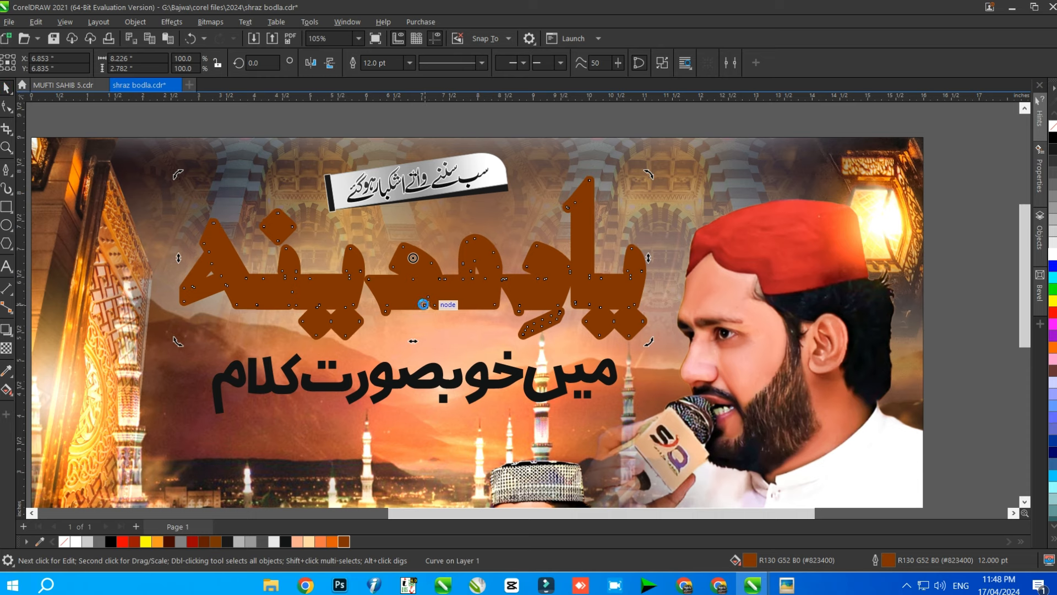
- Apply a uniform transparency of 21 to the brown title
left_click(6, 348)
left_click_drag(384, 351, 390, 352)
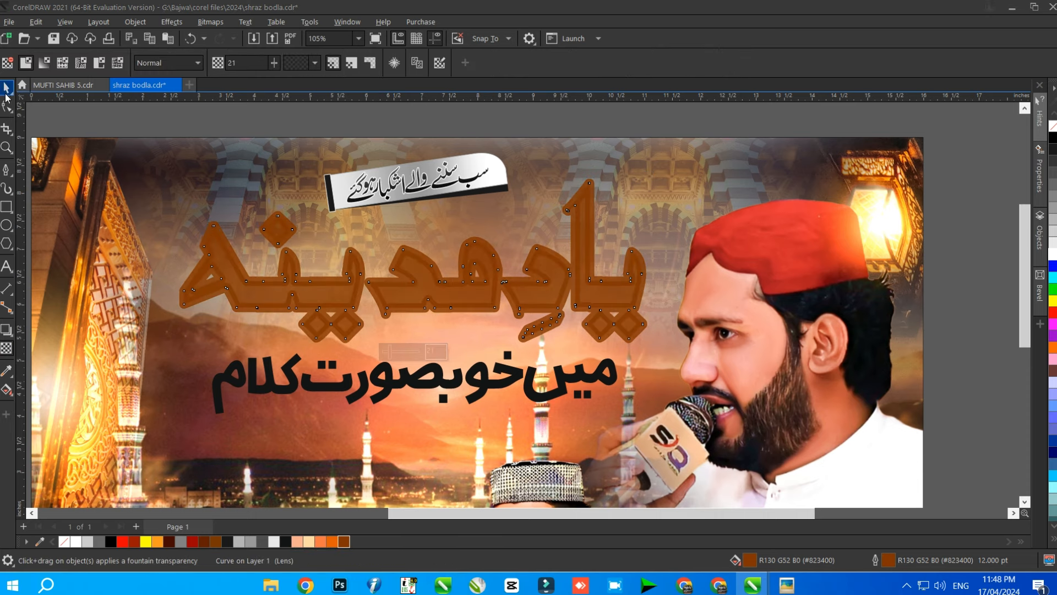
left_click(6, 91)
- Paste the cream #FFDAA3 title over the brown one and nudge it up about 0.05 in
left_click(148, 119)
key("ctrl+v")
key("Up")
key("Up")
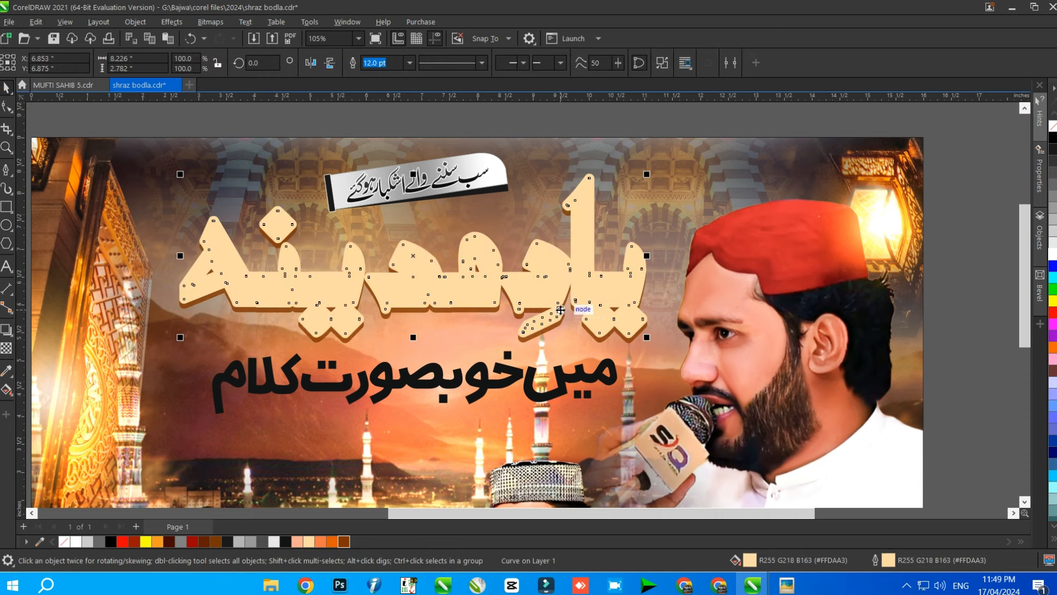
key("Up")
scroll(445, 246, "up", 1)
key("Up")
key("Up")
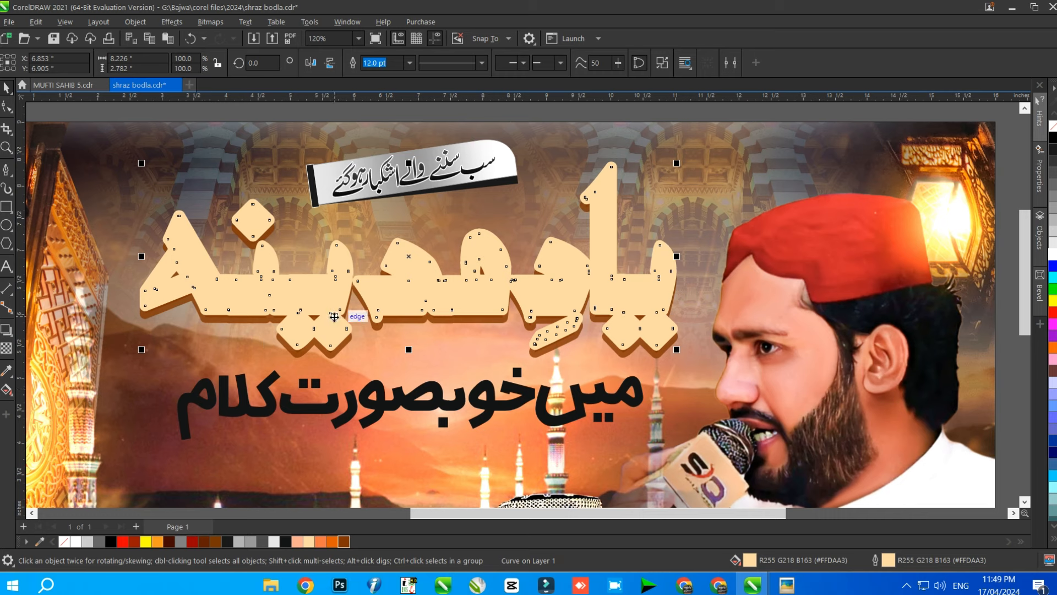
- Apply a linear fountain fill from pale cream to white across the title's thick contour layer
left_click(97, 214)
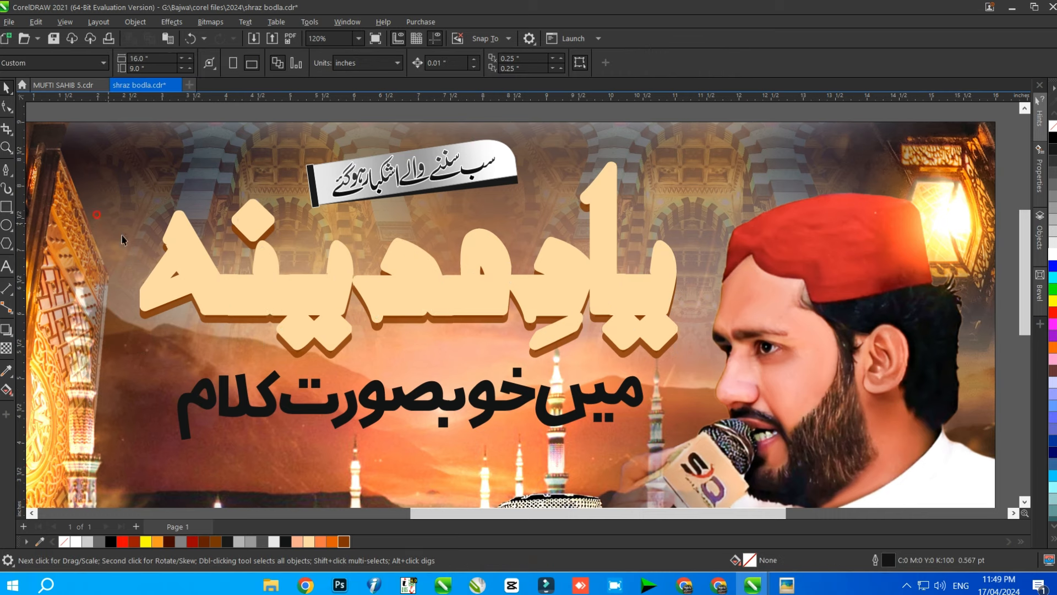
left_click(142, 295)
key("g")
left_click_drag(149, 190, 652, 325)
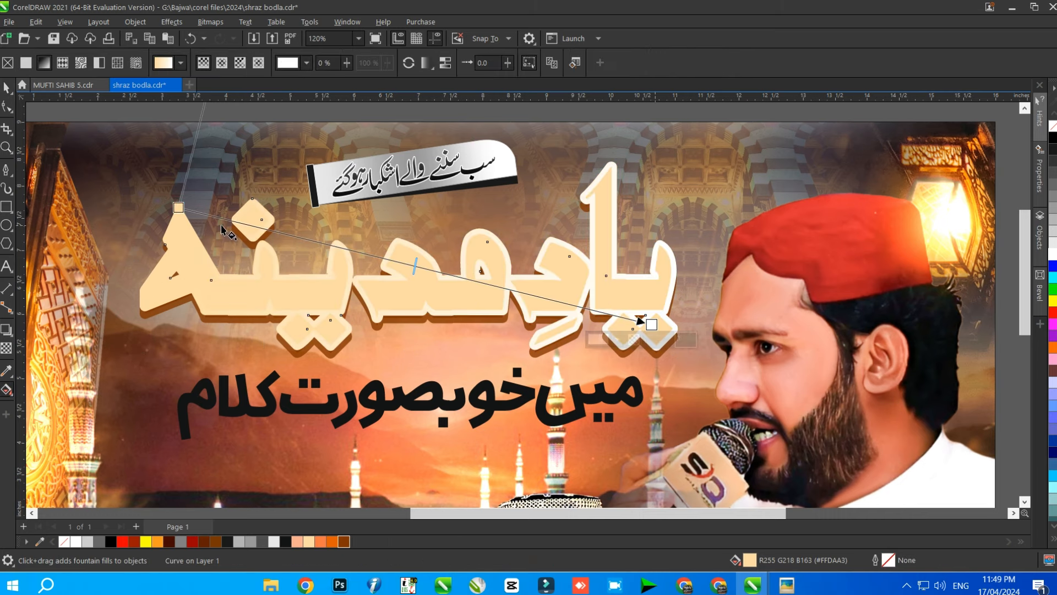
left_click(308, 542)
left_click_drag(334, 539, 492, 474)
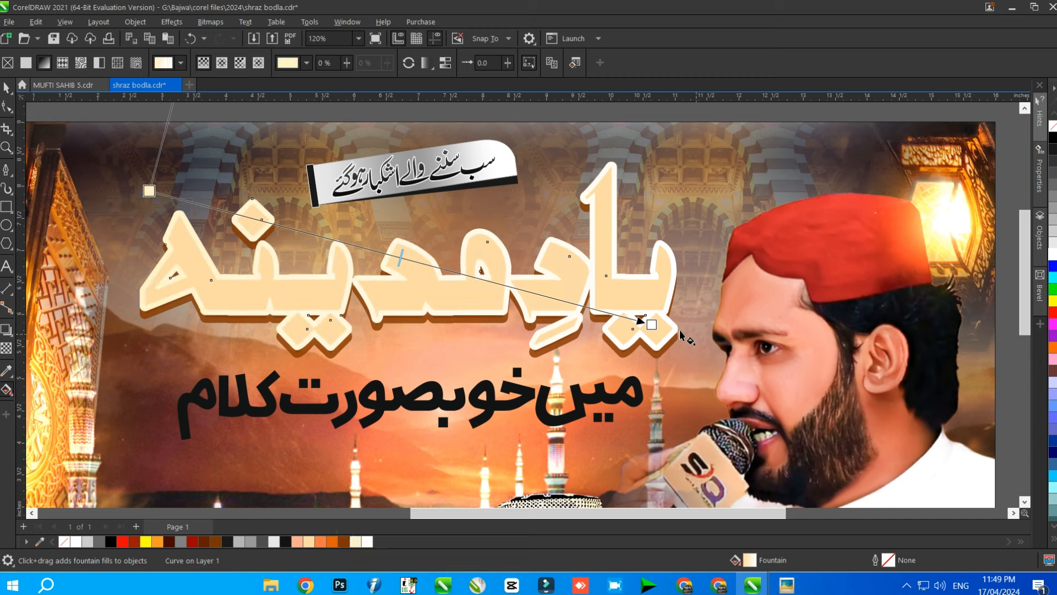
left_click(653, 325)
left_click(8, 87)
left_click(82, 191)
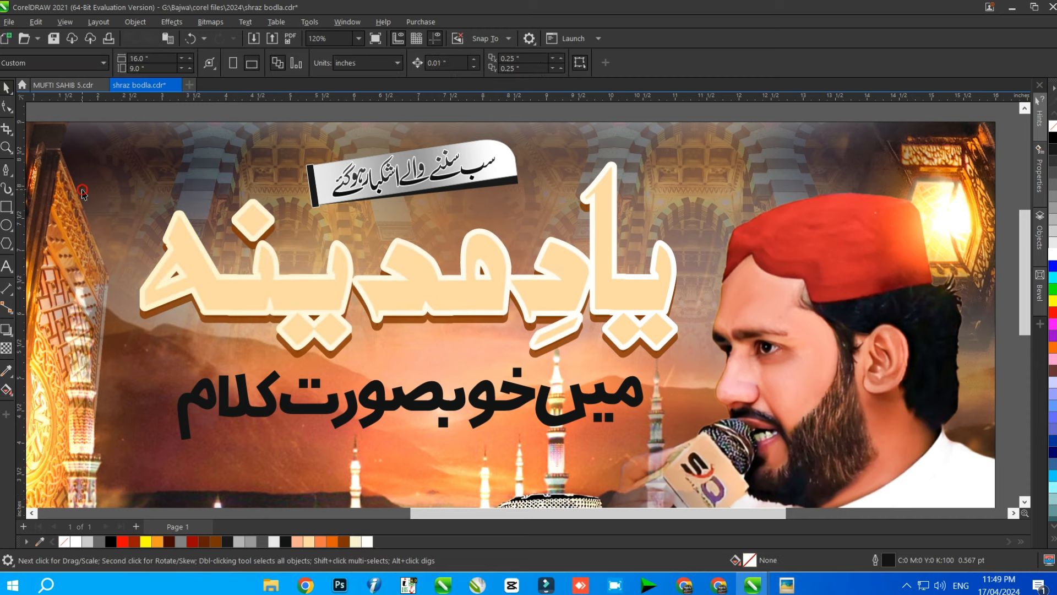
- Bring the cream title face to the front and nudge it up slightly over its pale contour
left_click(418, 306)
key("shift+Page_Up")
key("Up")
key("Up")
key("Up")
key("Up")
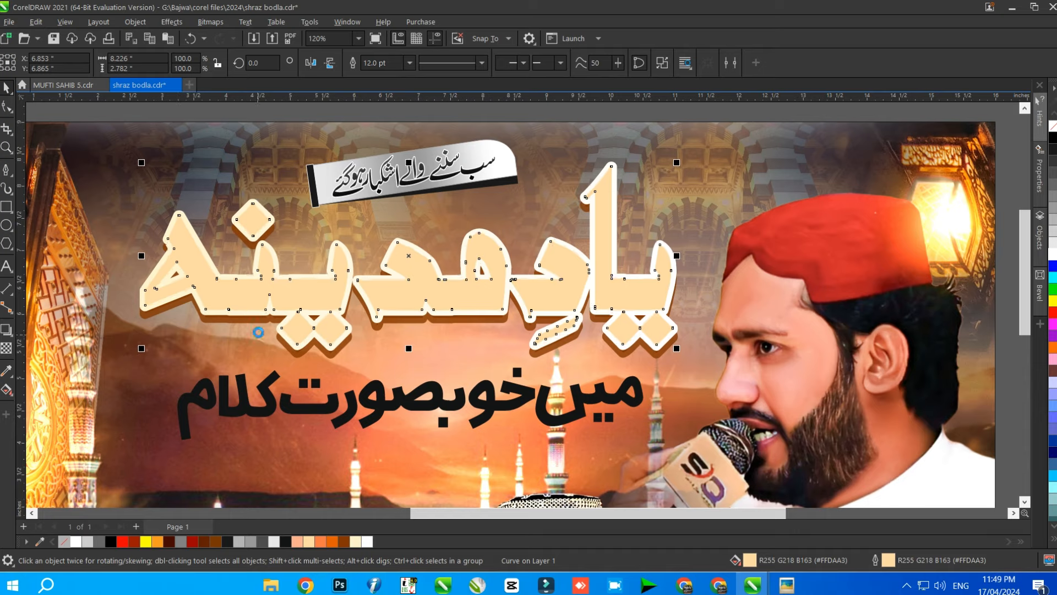
- Apply a vertical fountain fill in brown shades to the front title lettering
left_click(7, 390)
left_click_drag(413, 222, 415, 334)
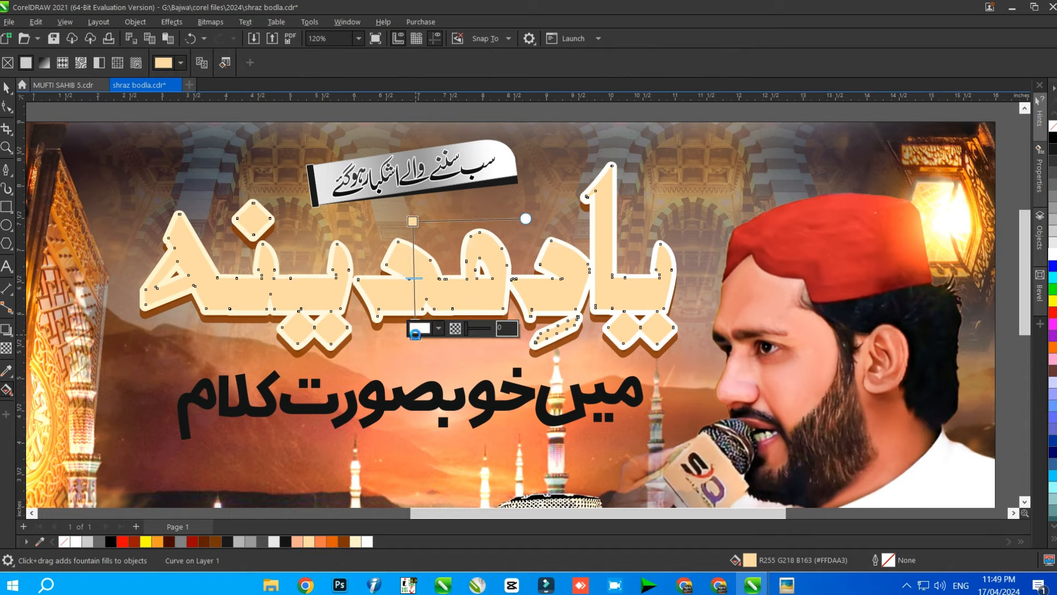
left_click(413, 221)
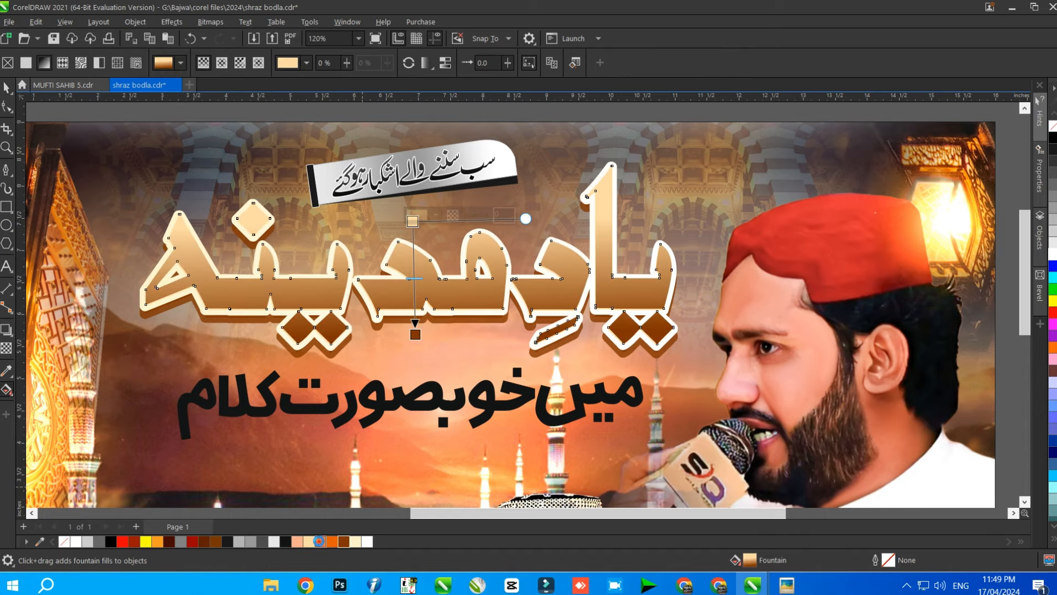
left_click(321, 542)
left_click(415, 334)
- Add an intermediate color at 52% in the front title's fountain fill and make it orange
scroll(398, 384, "down", 1)
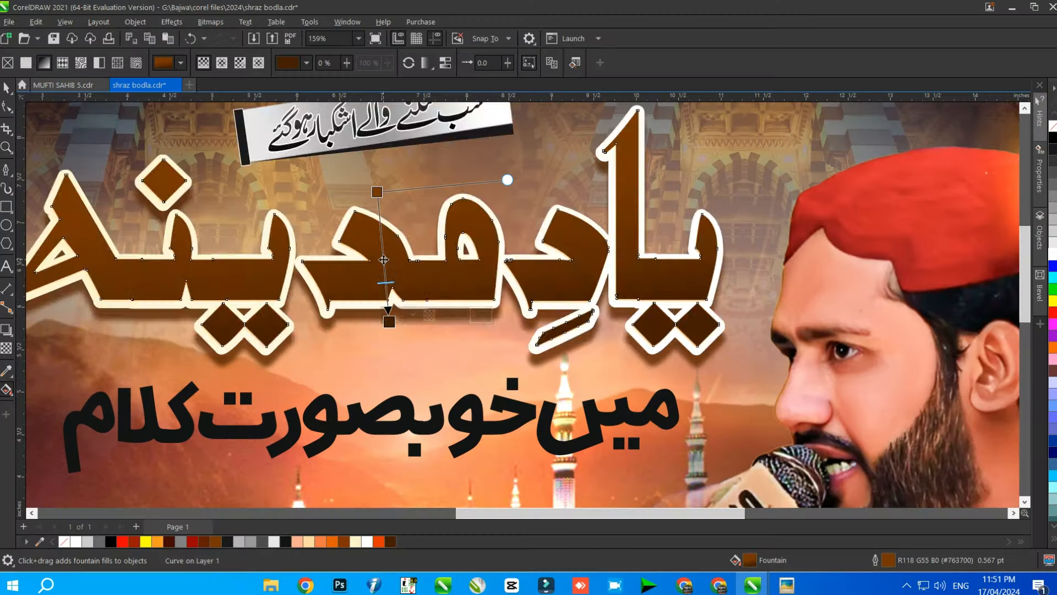
left_click(343, 541)
left_click(343, 542)
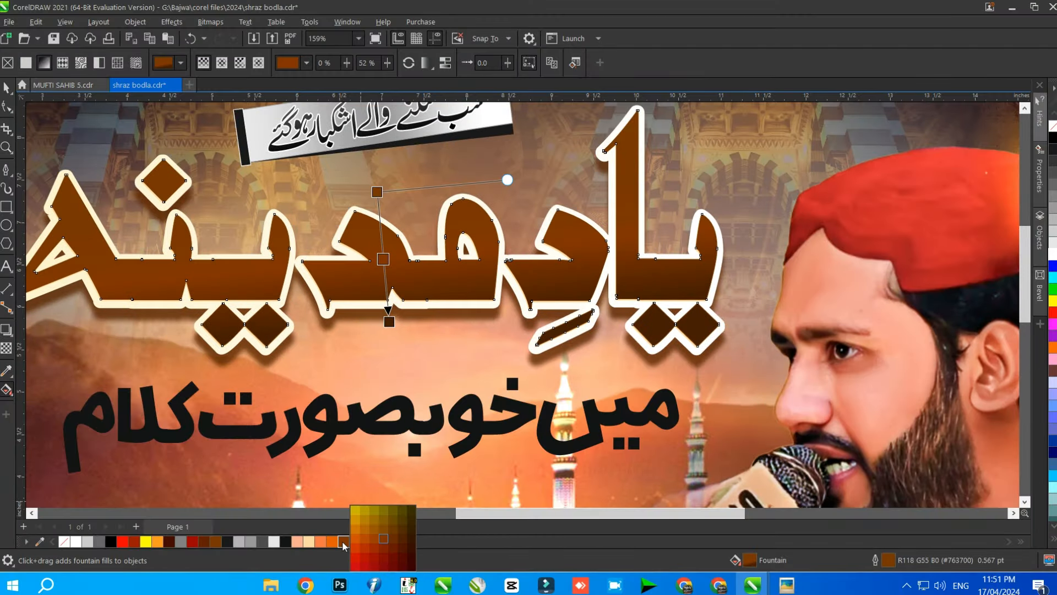
left_click(357, 542)
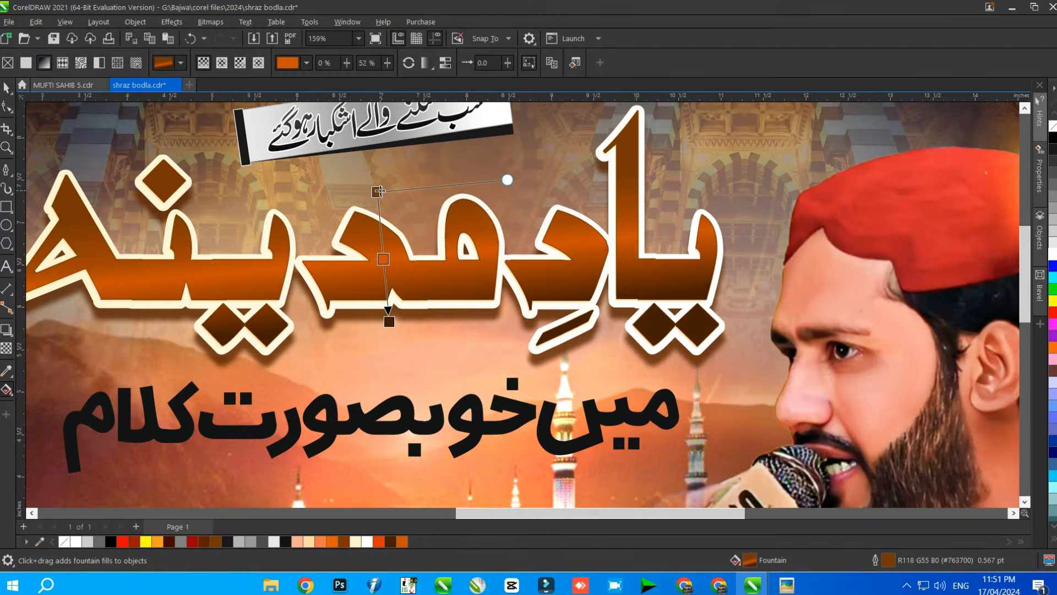
key("space")
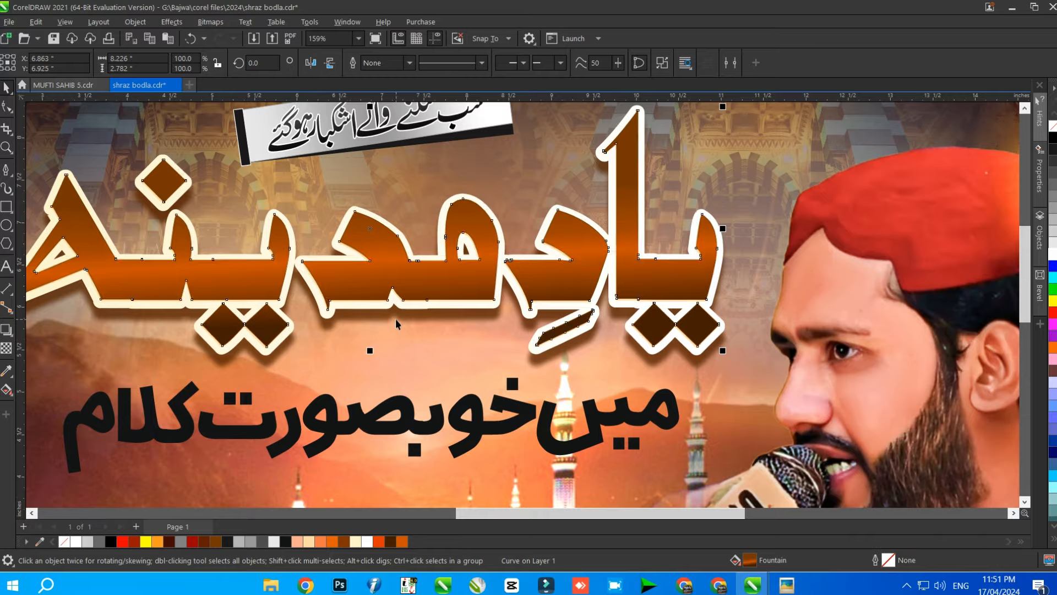
scroll(396, 318, "down", 3)
key("Escape")
scroll(515, 288, "up", 3)
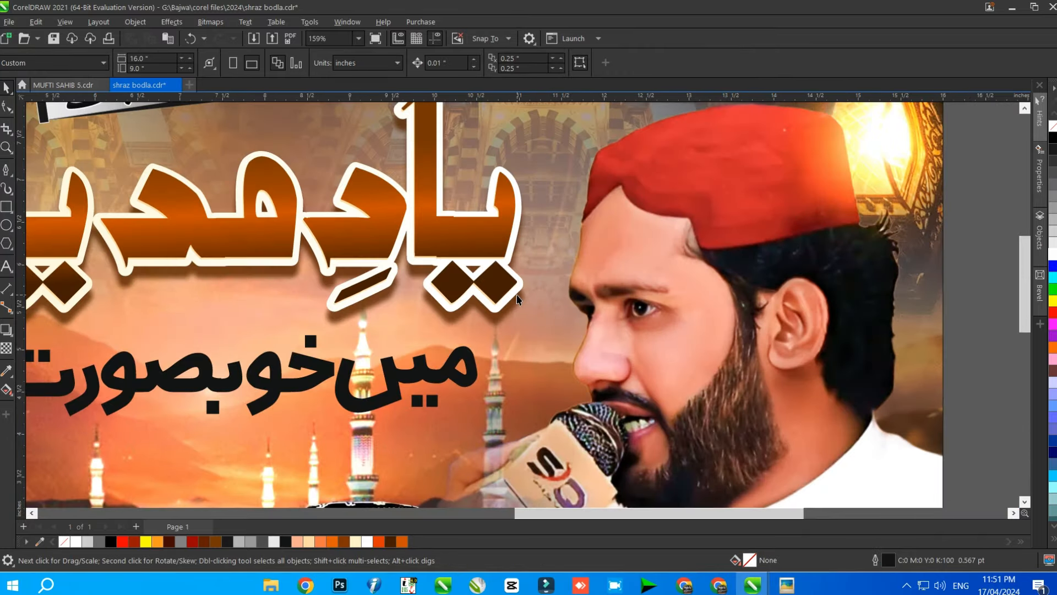
- Apply a uniform transparency of 19 to the title's pale cream contour layer
left_click(517, 295)
left_click(9, 351)
left_click(144, 328)
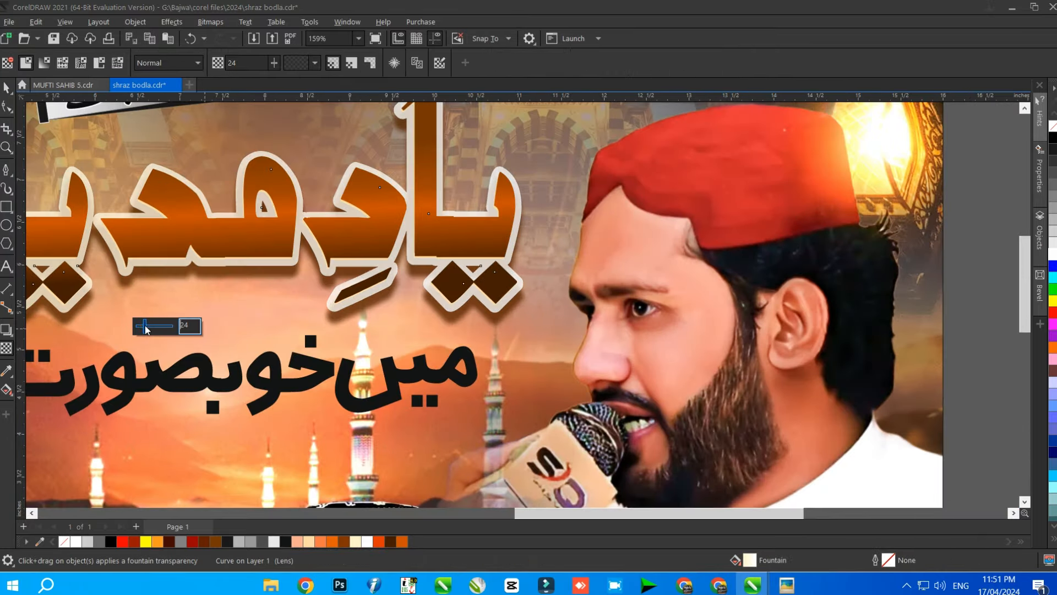
scroll(548, 305, "down", 2)
scroll(363, 301, "up", 2)
scroll(363, 302, "up", 1)
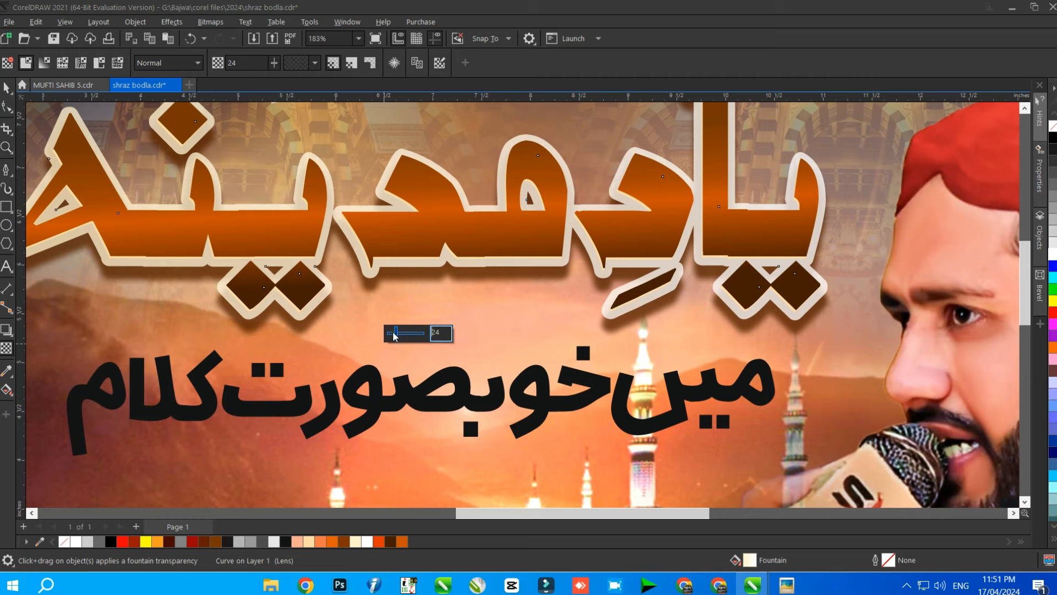
left_click(394, 334)
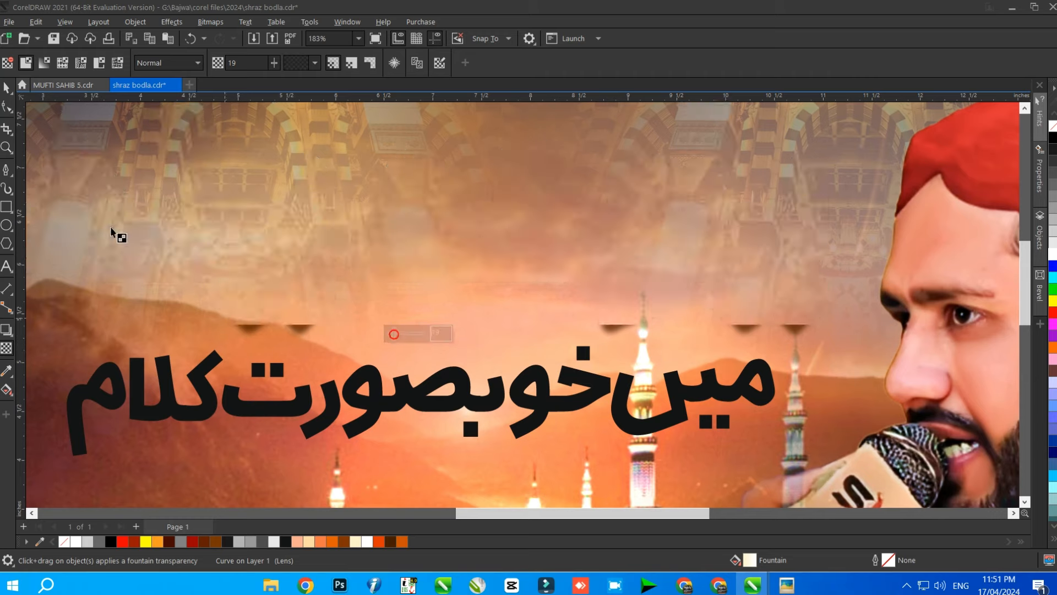
left_click(7, 87)
scroll(421, 253, "down", 3)
left_click(745, 283)
- Recolor the black subtitle's fill and outline to cream #FFDAA3
scroll(449, 278, "up", 2)
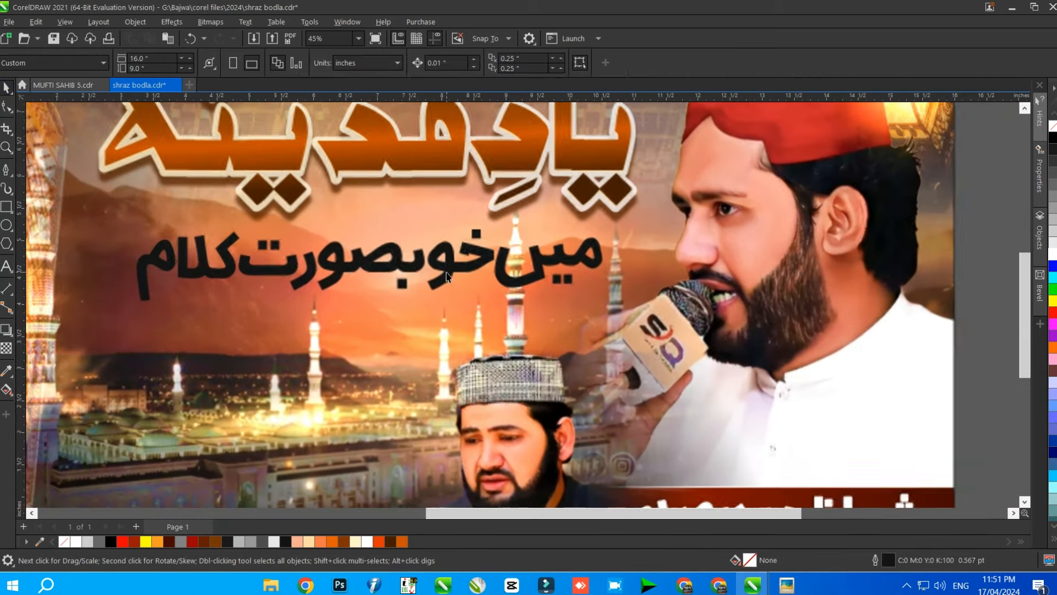
left_click(447, 274)
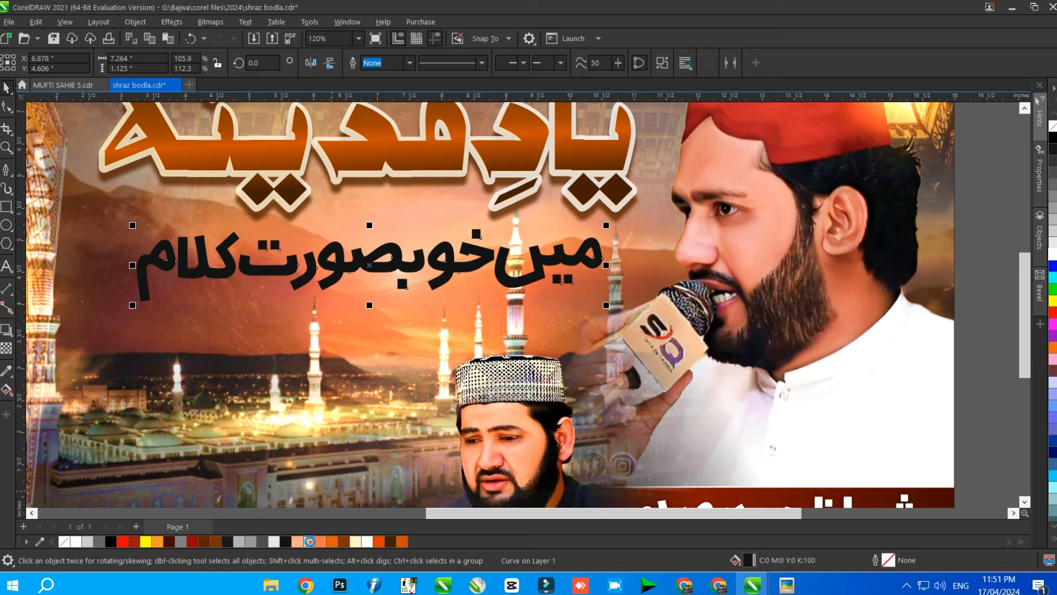
left_click(310, 541)
right_click(309, 541)
- Set the cream subtitle's outline to 10 pt with rounded corners, placed behind the fill and scaling with the object
double_click(891, 560)
left_click(445, 243)
left_click(416, 342)
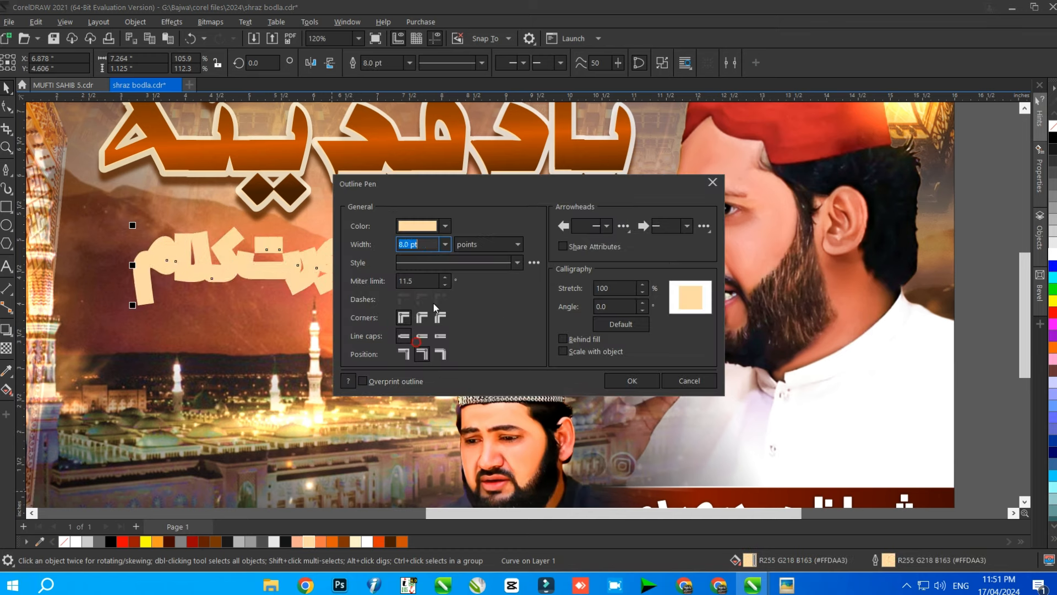
left_click(445, 244)
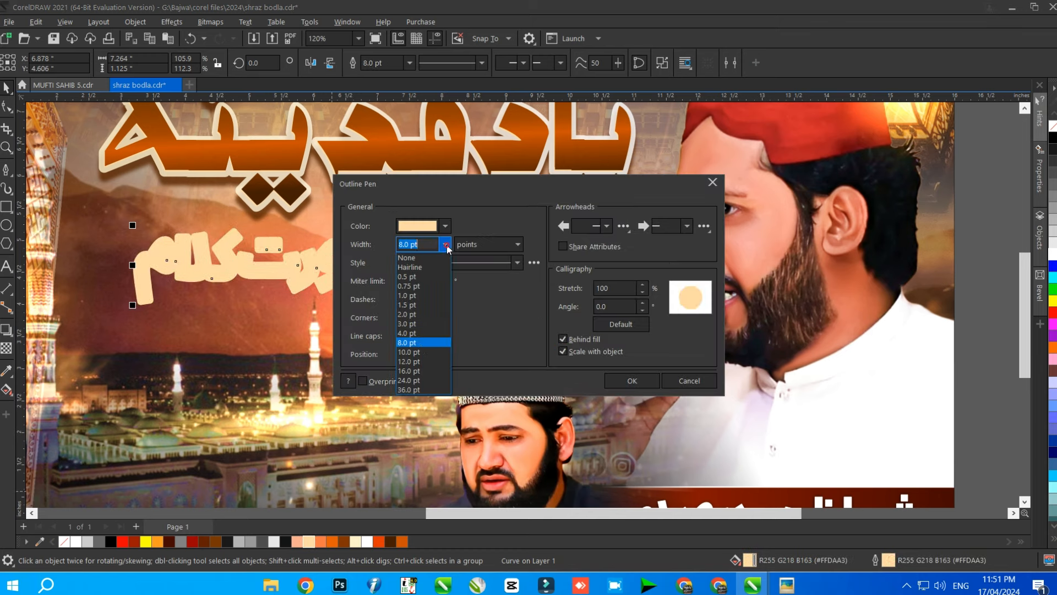
left_click(417, 351)
left_click(631, 381)
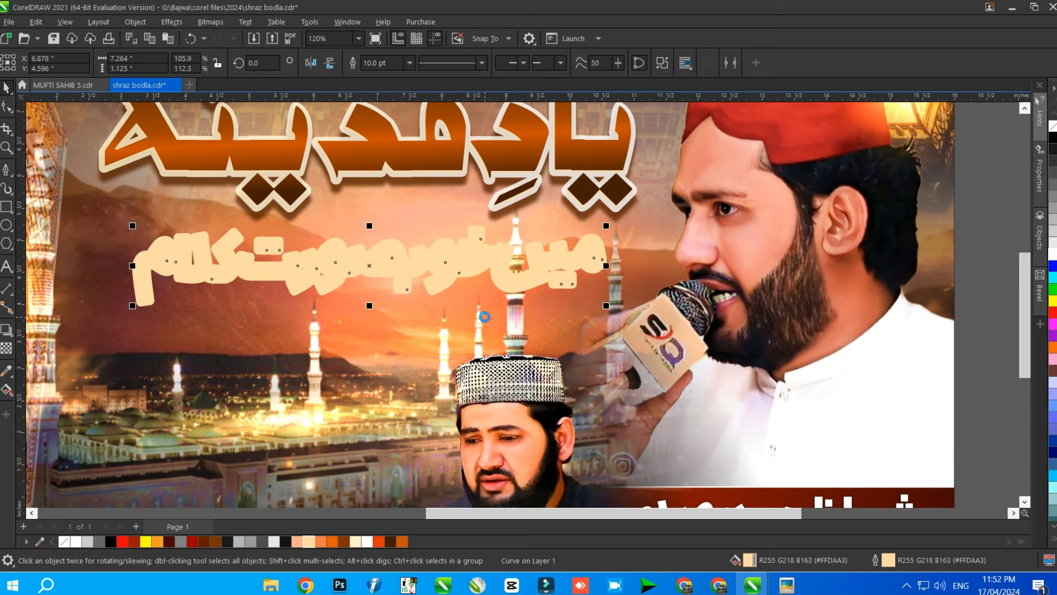
double_click(889, 560)
triple_click(415, 244)
type("1")
key("Return")
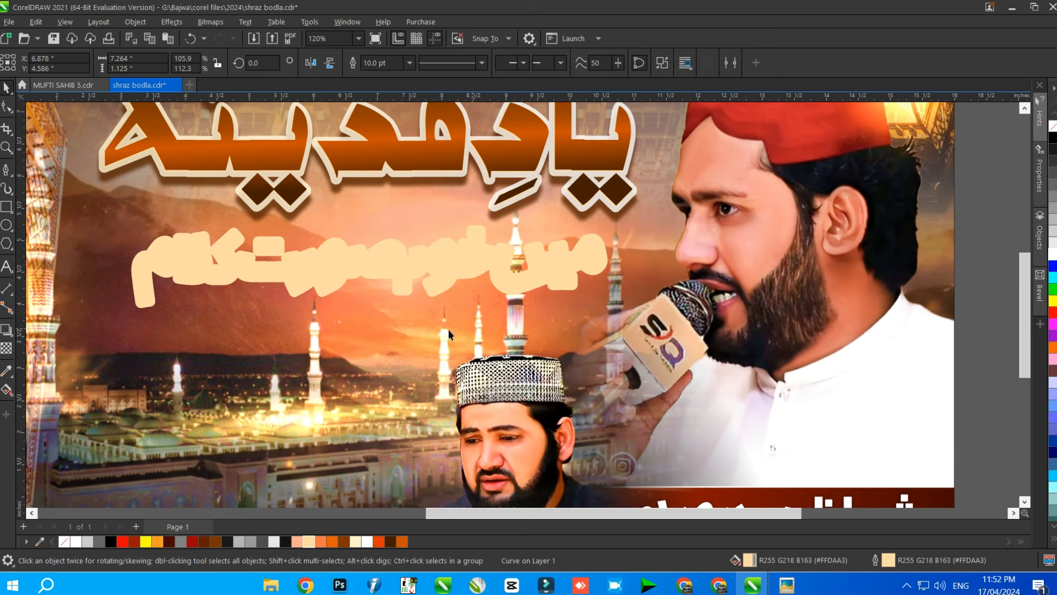
- Add a downward drop shadow to the cream subtitle with feathering 7 and a dark brown color
left_click_drag(370, 231, 378, 315)
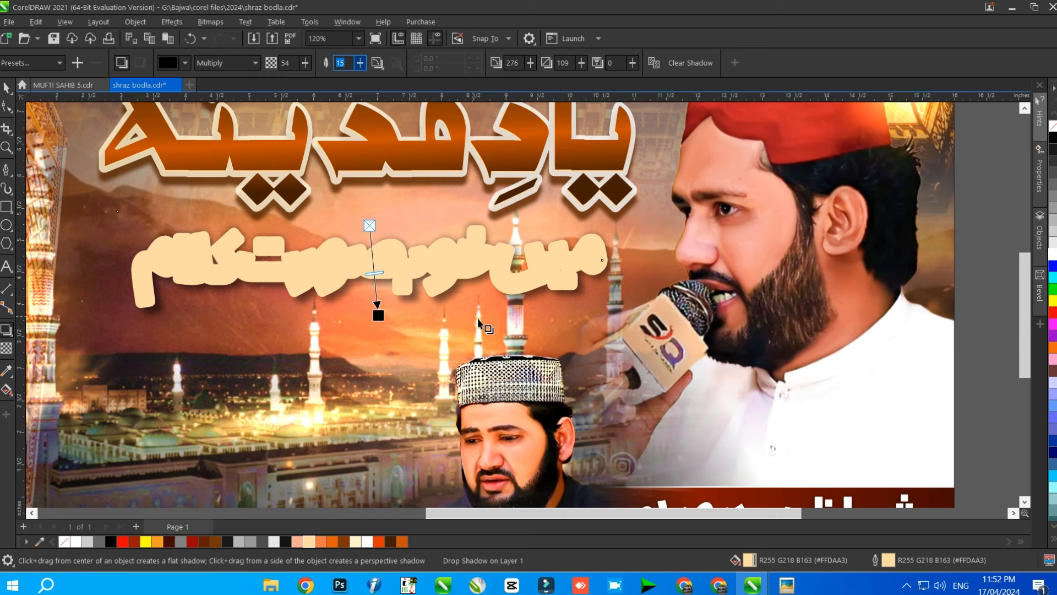
left_click(185, 62)
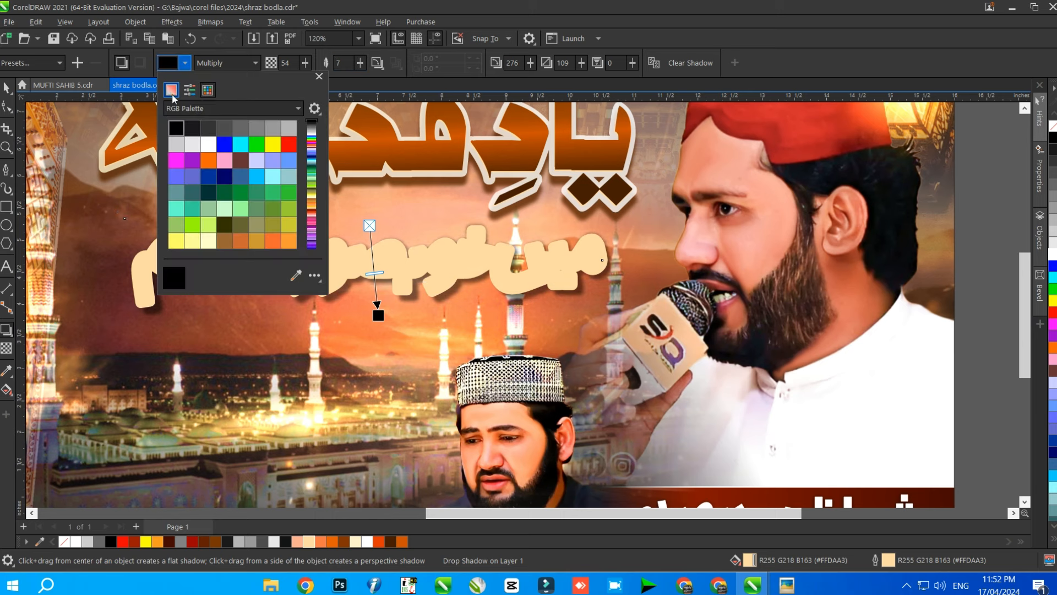
left_click(171, 89)
left_click(172, 226)
left_click(180, 202)
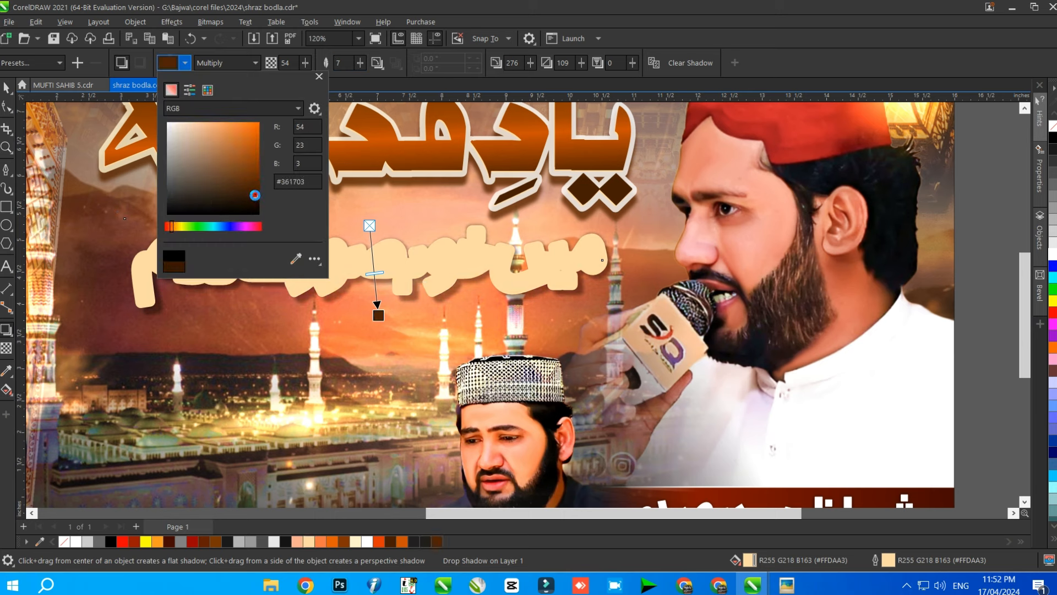
left_click(16, 90)
left_click(11, 92)
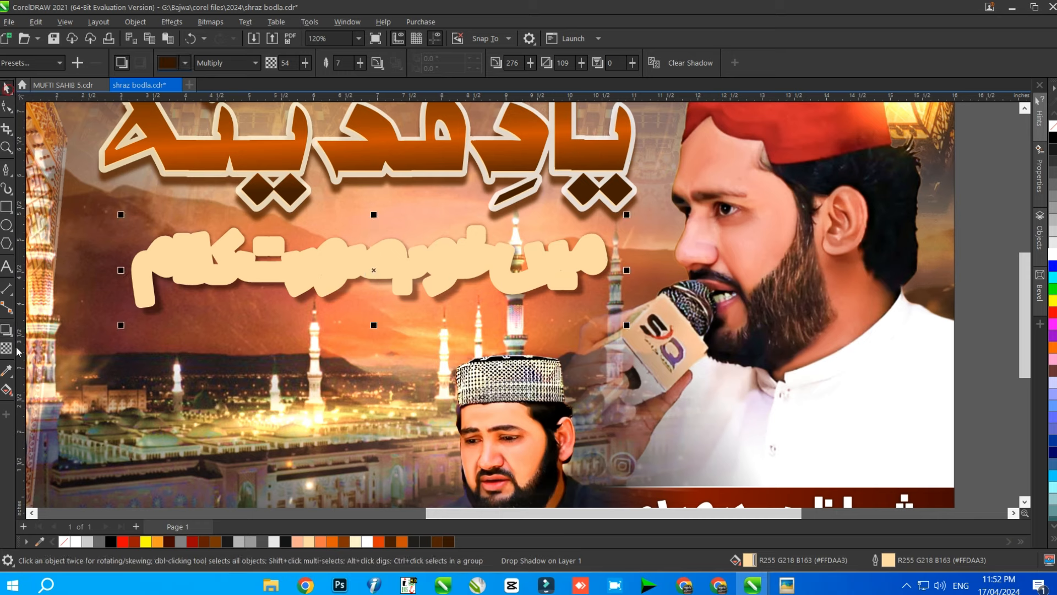
- Apply a uniform transparency of 16 to the cream subtitle
left_click(9, 348)
mouse_move(343, 335)
left_mouse_down()
mouse_move(354, 336)
mouse_move(345, 336)
left_mouse_up()
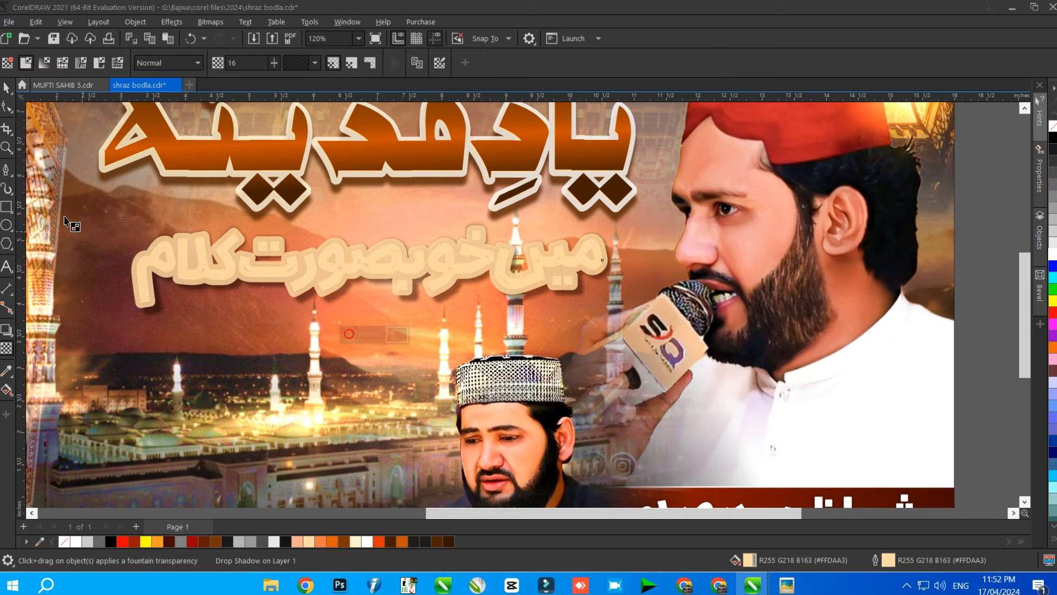
left_click(7, 88)
- Paste the black subtitle over the cream one and nudge it up 0.01 in
scroll(441, 269, "down", 1)
key("ctrl+v")
scroll(413, 263, "up", 2)
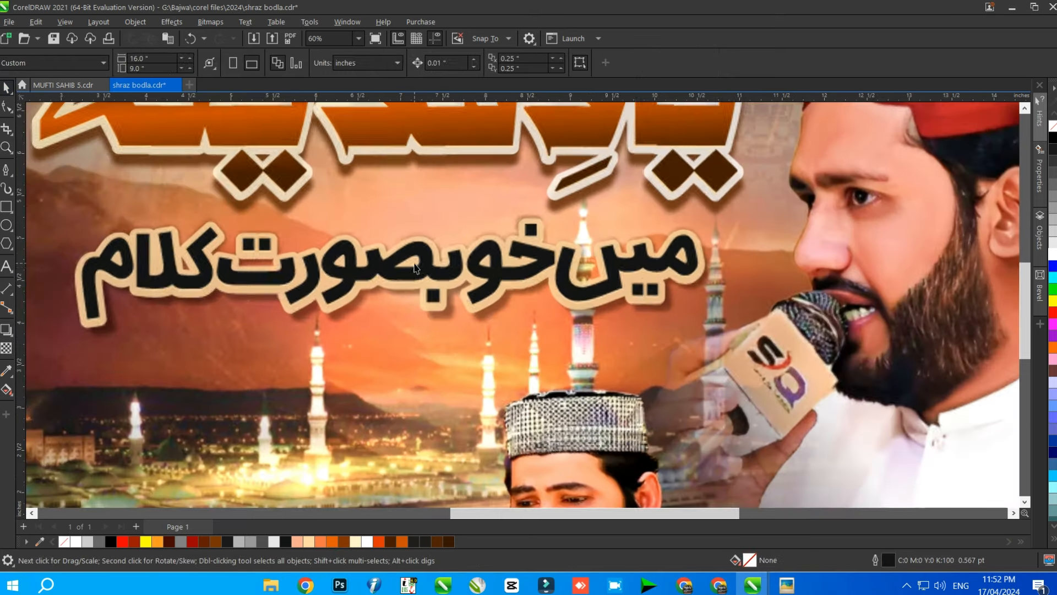
key("Up")
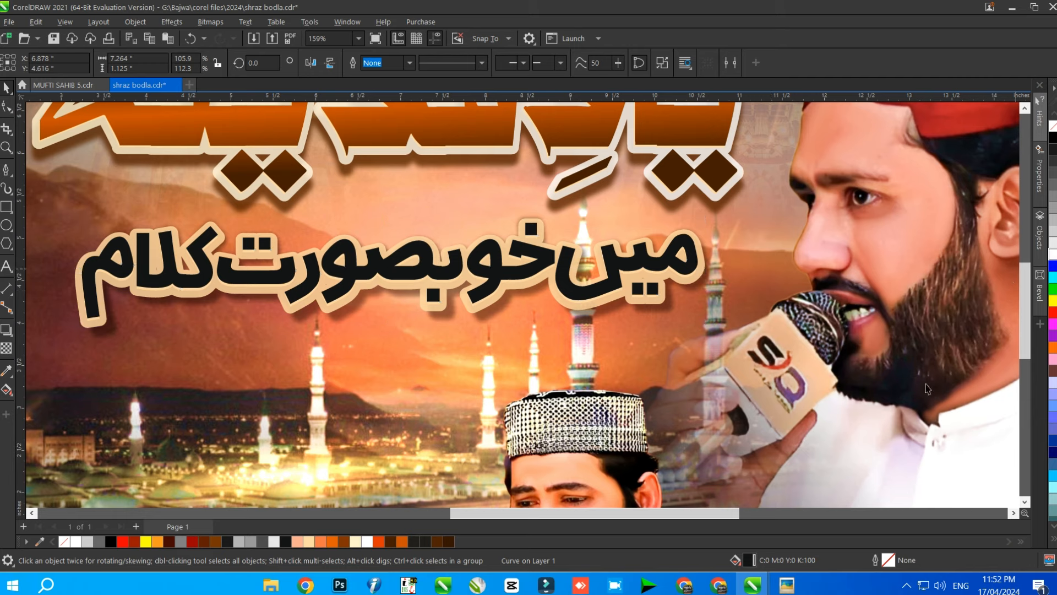
- Give the pasted black subtitle a white 8 pt outline
double_click(888, 558)
left_click(445, 244)
left_click(419, 344)
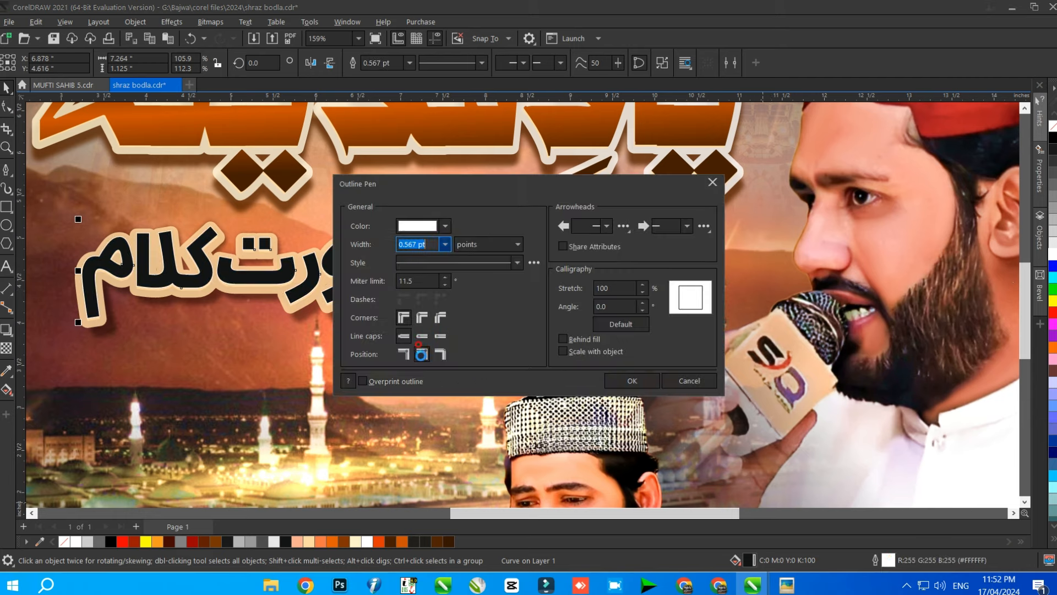
left_click(632, 380)
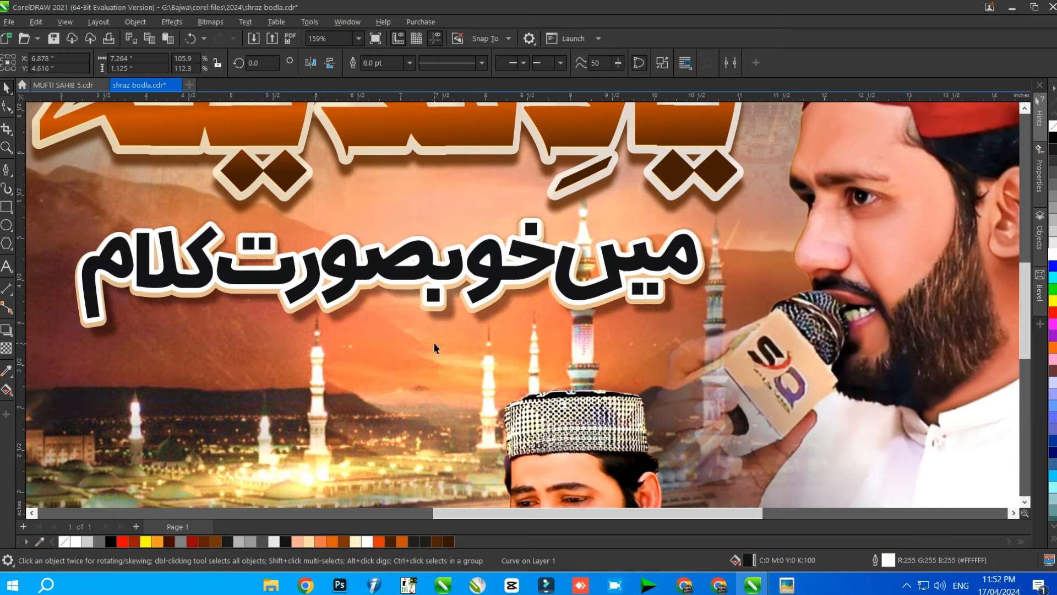
scroll(434, 342, "down", 3)
scroll(420, 321, "up", 2)
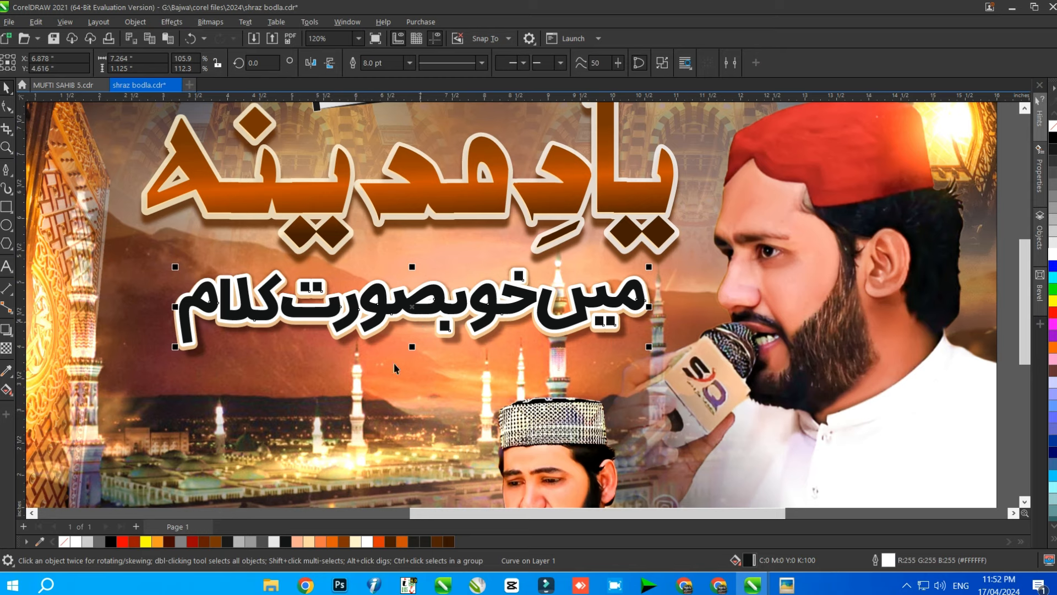
- Fill the white-outlined subtitle with white and apply a uniform transparency to it
scroll(441, 327, "up", 2)
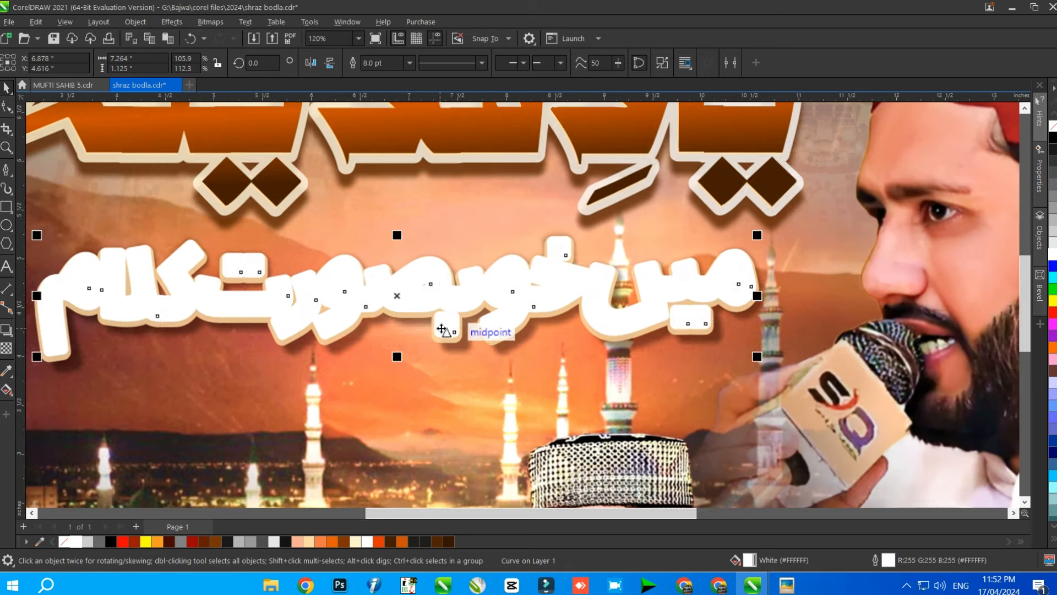
left_click(6, 348)
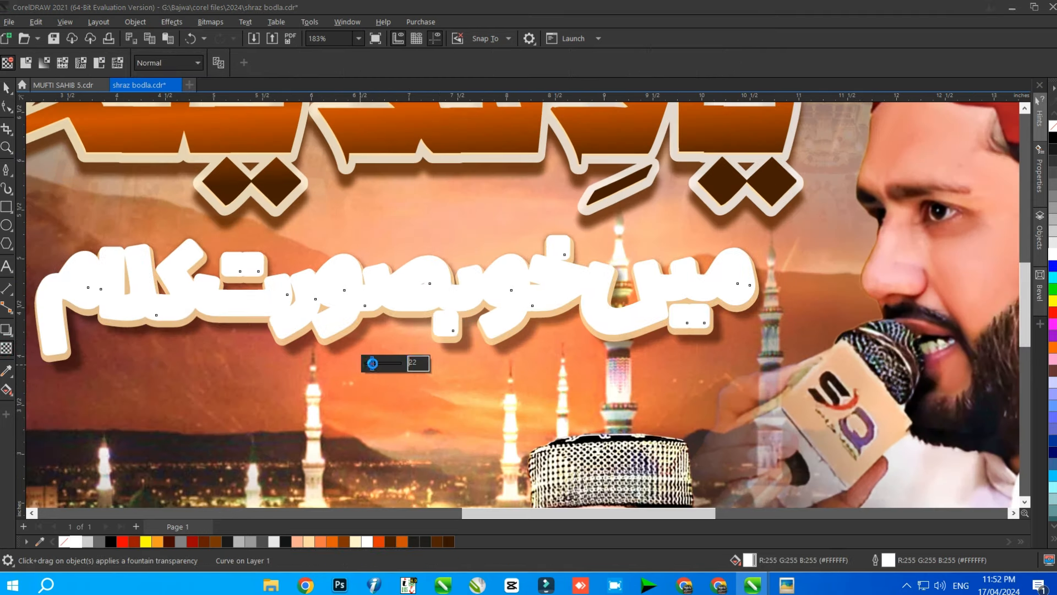
left_click_drag(368, 363, 382, 365)
key("space")
scroll(415, 276, "down", 3)
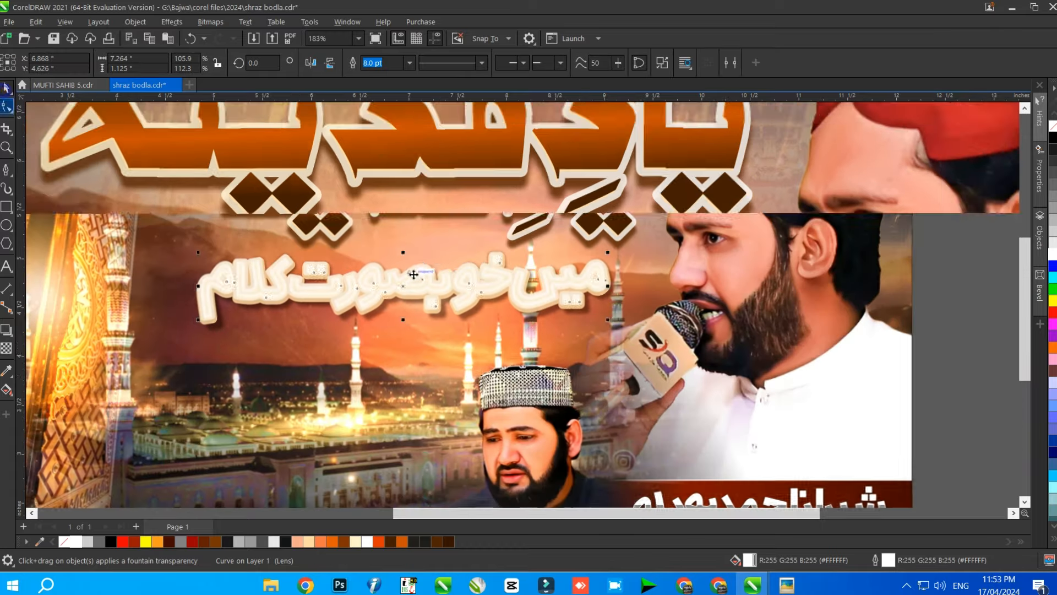
- Send the translucent white subtitle one level back, behind the black lettering
key("ctrl+Page_Down")
left_click(419, 272)
scroll(419, 264, "down", 3)
left_click(814, 255)
scroll(449, 269, "down", 5)
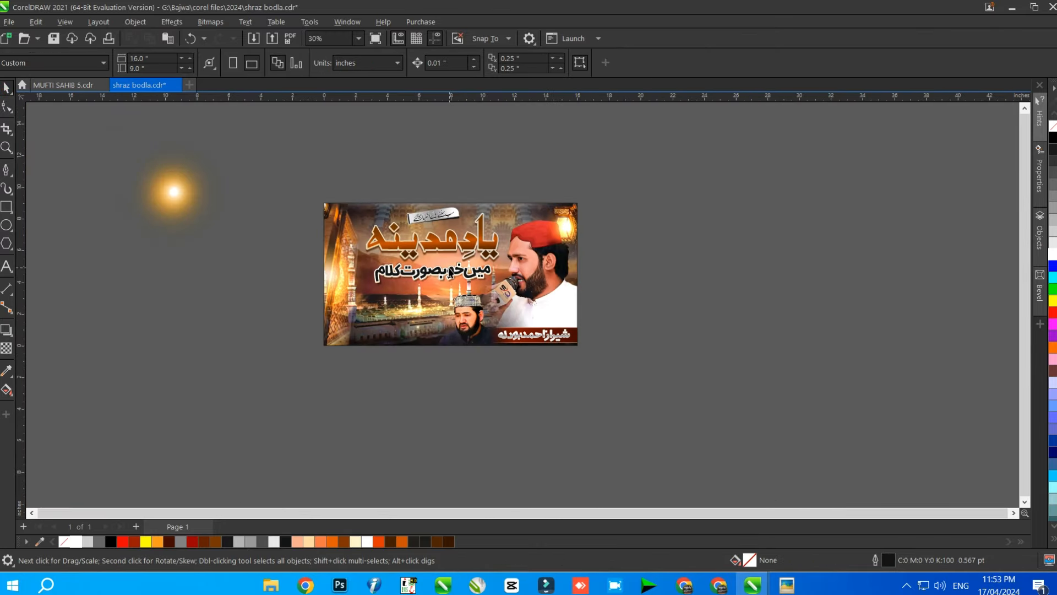
- Copy the main title's brown-orange gradient fill and outline settings onto the black subtitle lettering
scroll(442, 255, "up", 6)
left_click(402, 308)
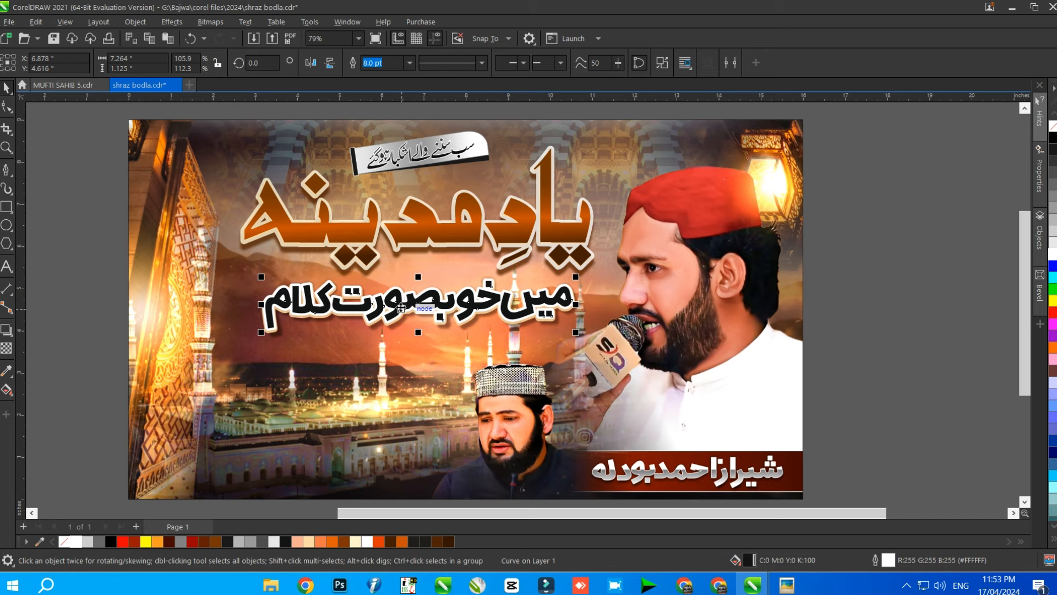
key("ctrl+shift+a")
left_click(540, 312)
left_click(505, 233)
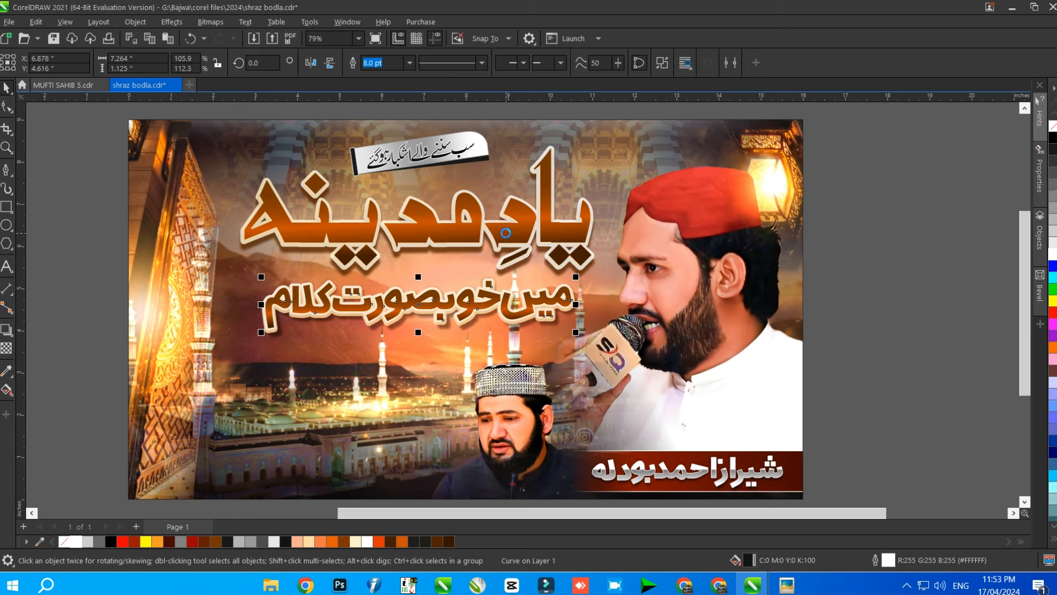
scroll(432, 243, "down", 7)
scroll(440, 249, "up", 5)
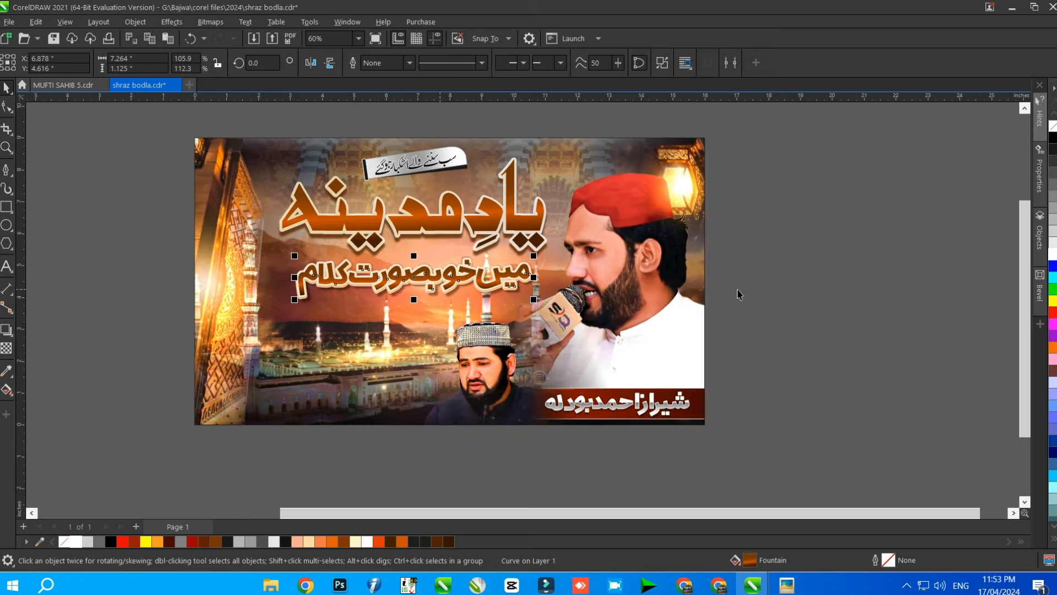
left_click(738, 292)
- Give the gradient-filled subtitle a thin white outline of 0.567 pt
scroll(437, 282, "up", 6)
left_click(499, 276)
scroll(495, 278, "up", 2)
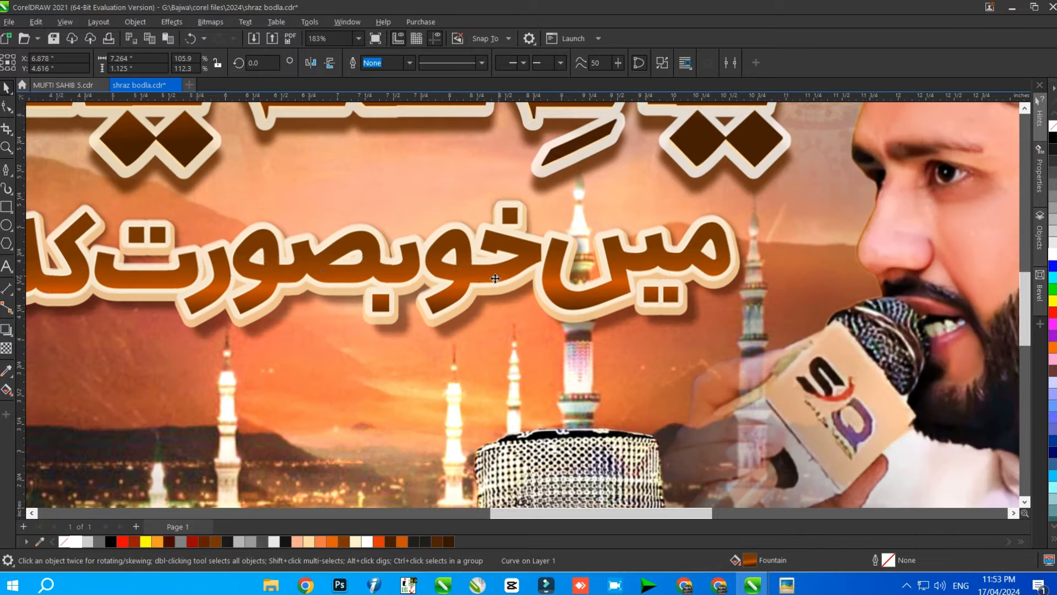
right_click(1052, 255)
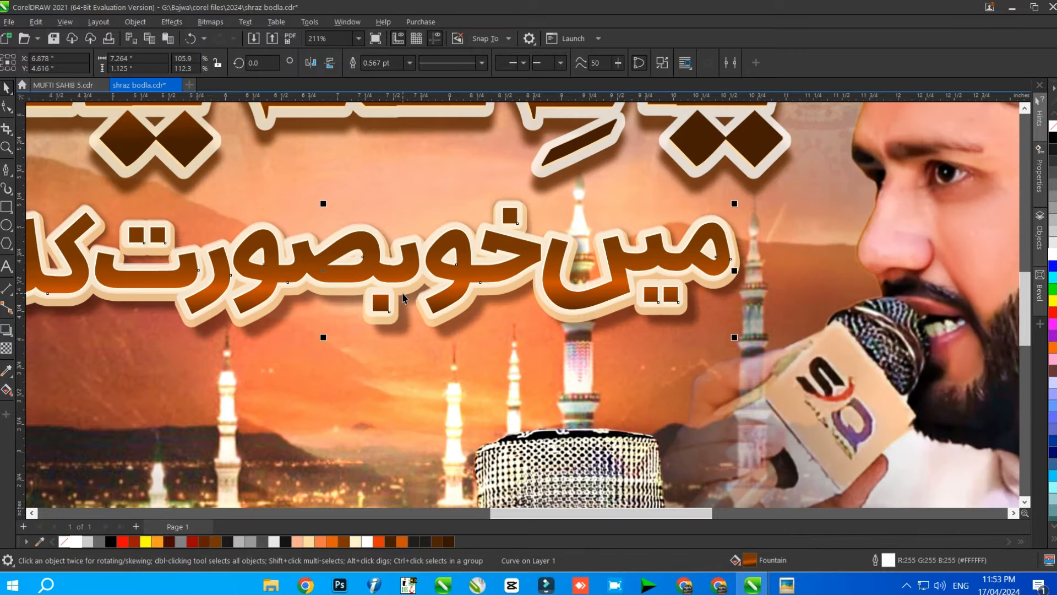
scroll(402, 293, "up", 2)
scroll(494, 315, "down", 5)
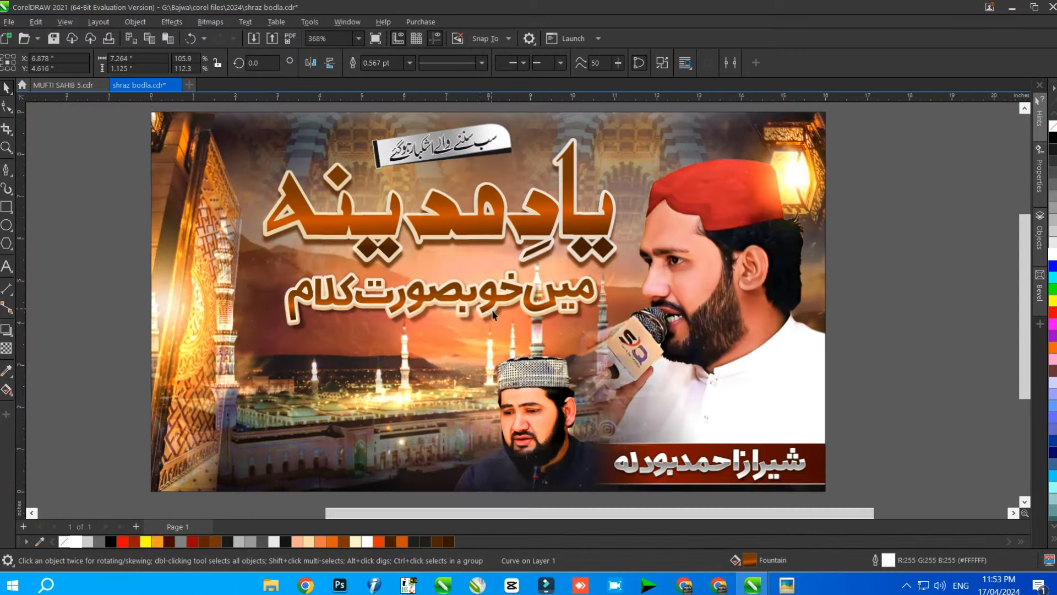
- Try a thin white outline on the main title lettering, then undo it
left_click(466, 230)
right_click(1051, 253)
key("ctrl+z")
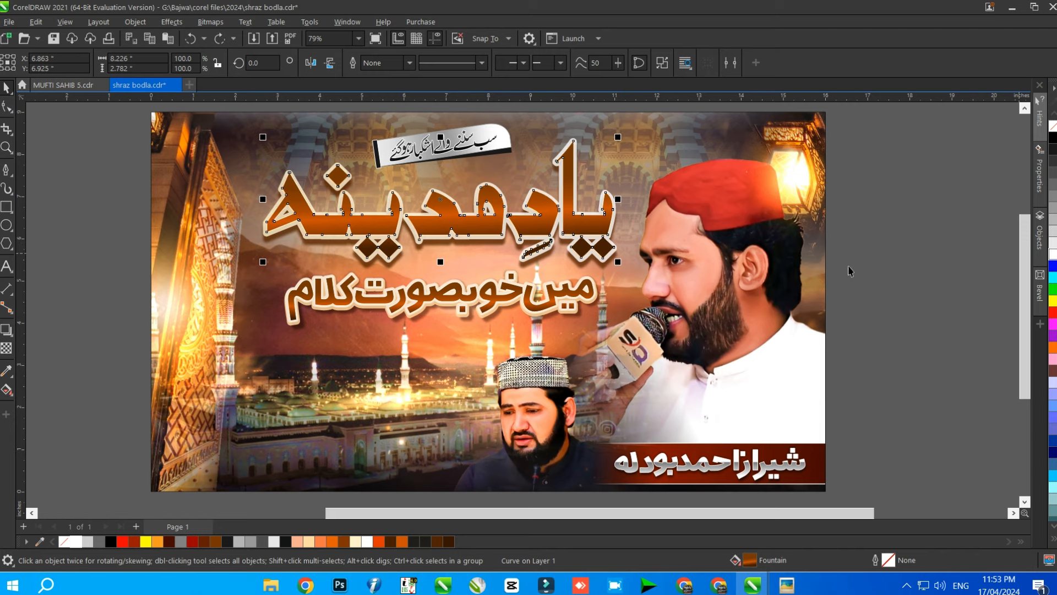
scroll(468, 237, "down", 3)
key("Escape")
scroll(574, 256, "up", 1)
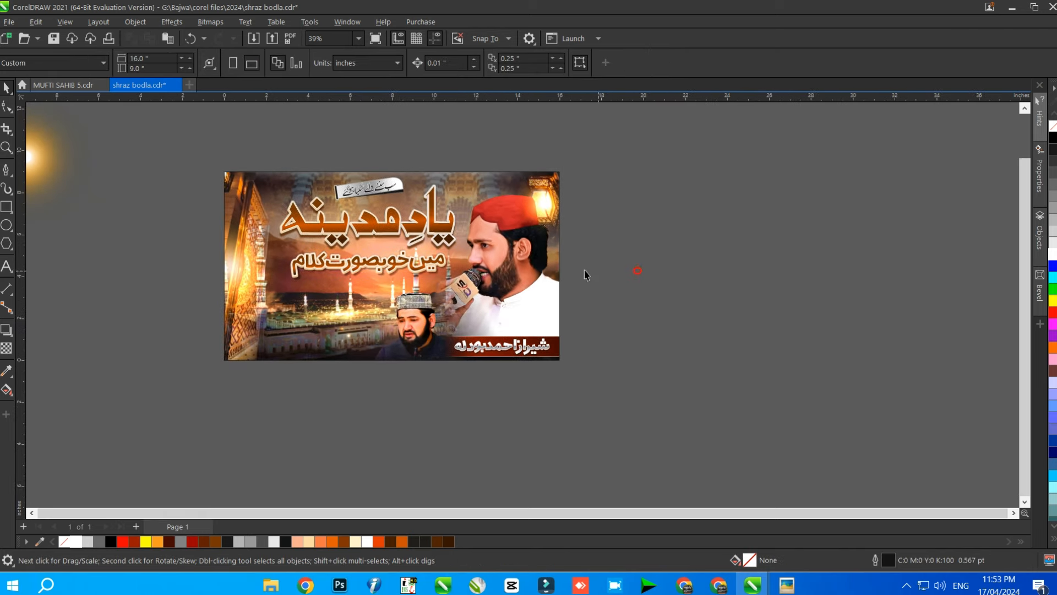
- Unlock the thumbnail's PowerClip frame and open its contents for editing
scroll(555, 254, "down", 2)
left_click_drag(203, 193, 176, 213)
scroll(487, 195, "up", 2)
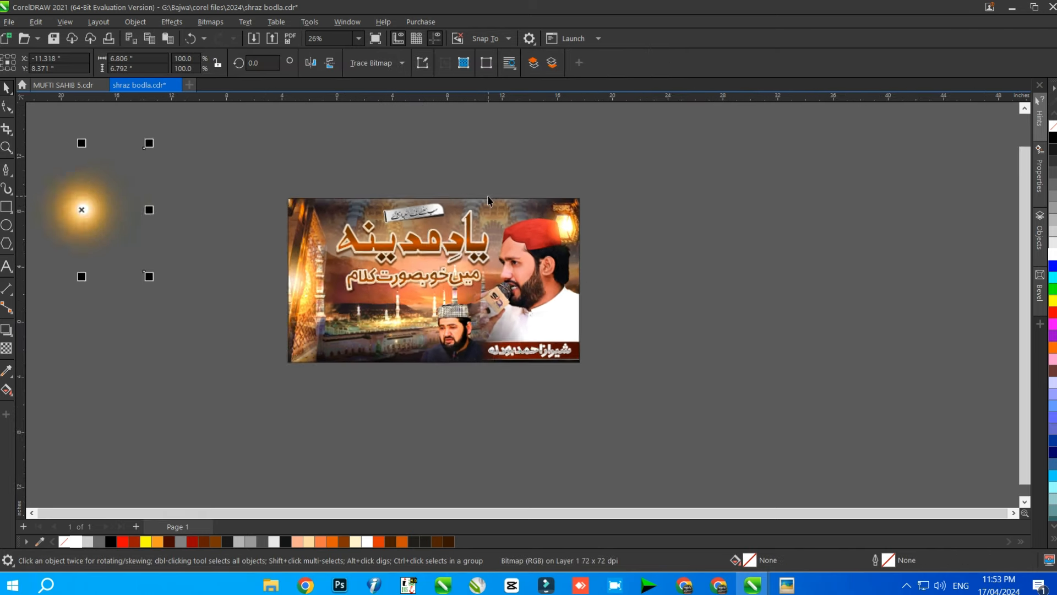
left_click(491, 222)
right_click(491, 220)
left_click(524, 246)
left_click(514, 222, "ctrl")
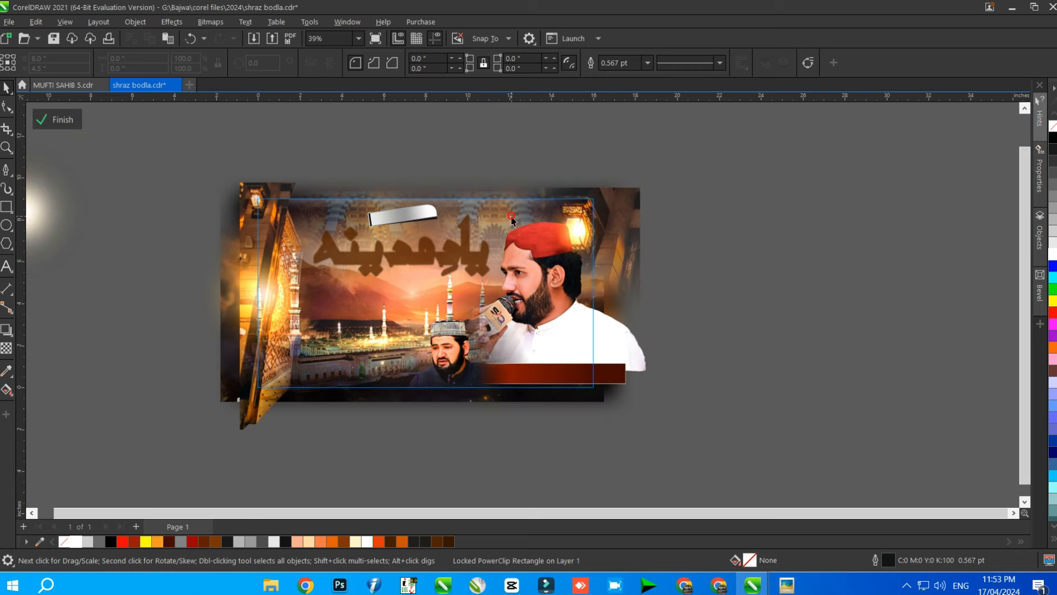
- Copy the lamp's glow to the background between the title and the large portrait, enlarging it to about 7.76 x 6.35 in
left_click(584, 231)
left_click_drag(584, 232, 491, 219)
left_click_drag(526, 262, 540, 275)
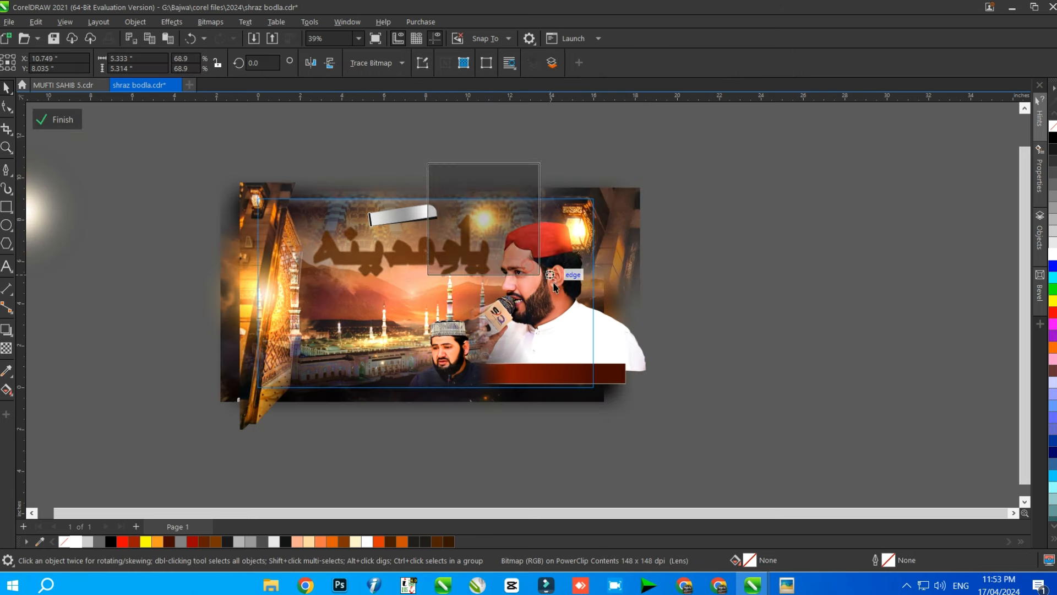
left_click_drag(491, 226, 567, 227)
left_click_drag(567, 167, 580, 158)
- Set the copied glow's uniform transparency to 61 and finish editing the PowerClip contents
left_click(6, 348)
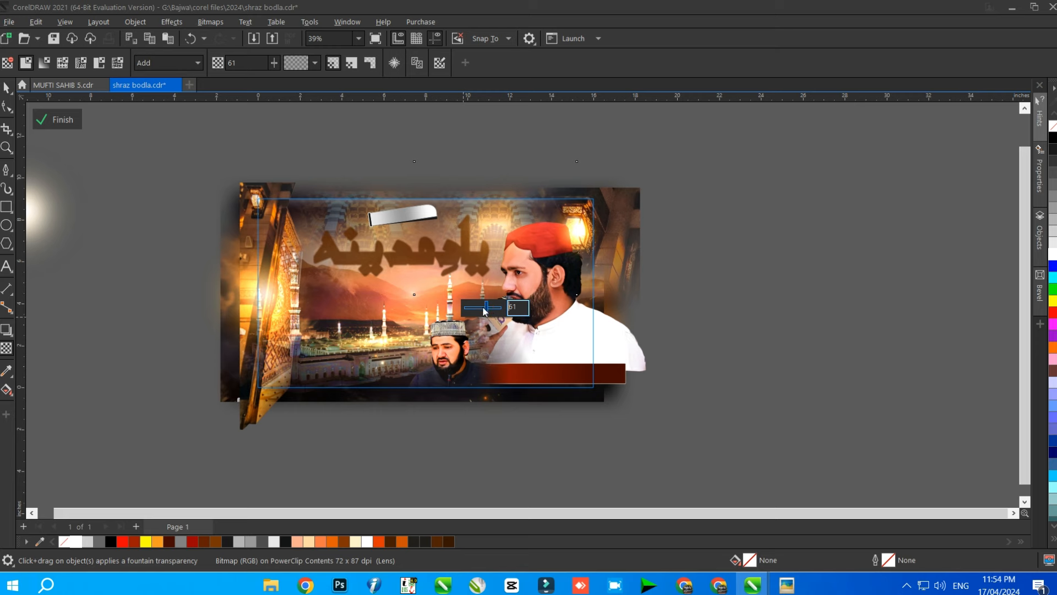
key("space")
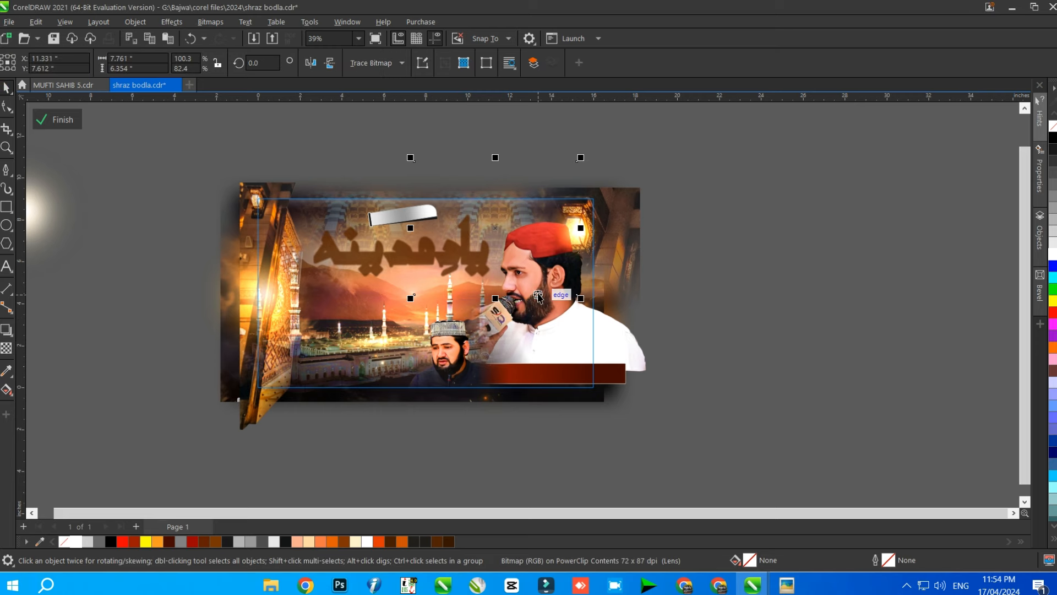
scroll(554, 228, "down", 6)
left_click(732, 258, "ctrl")
scroll(537, 235, "up", 5)
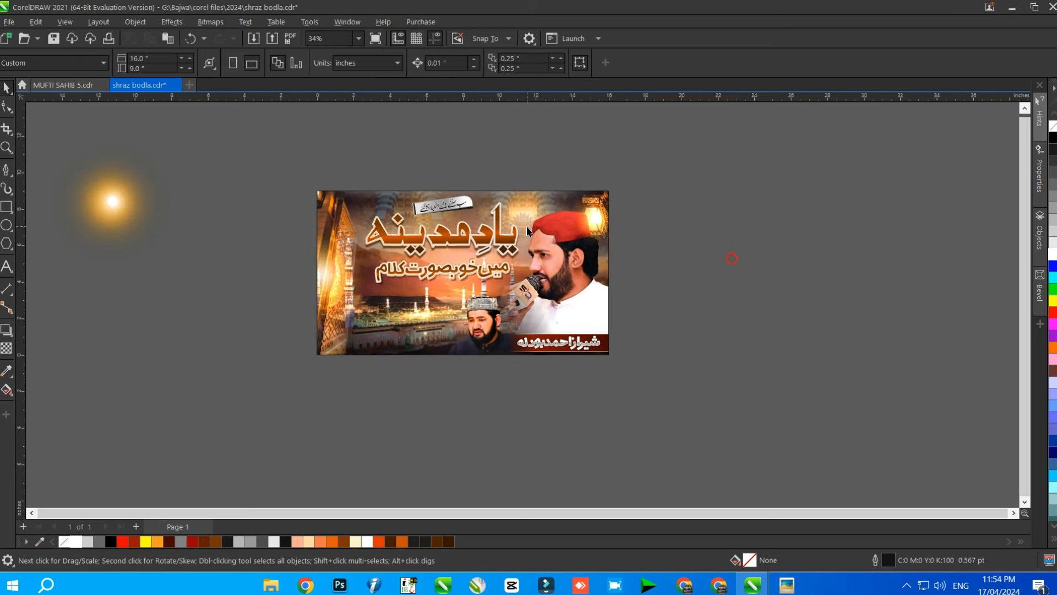
- Delete the leftover glow flare beside the page and save the document
left_click(112, 201)
key("Delete")
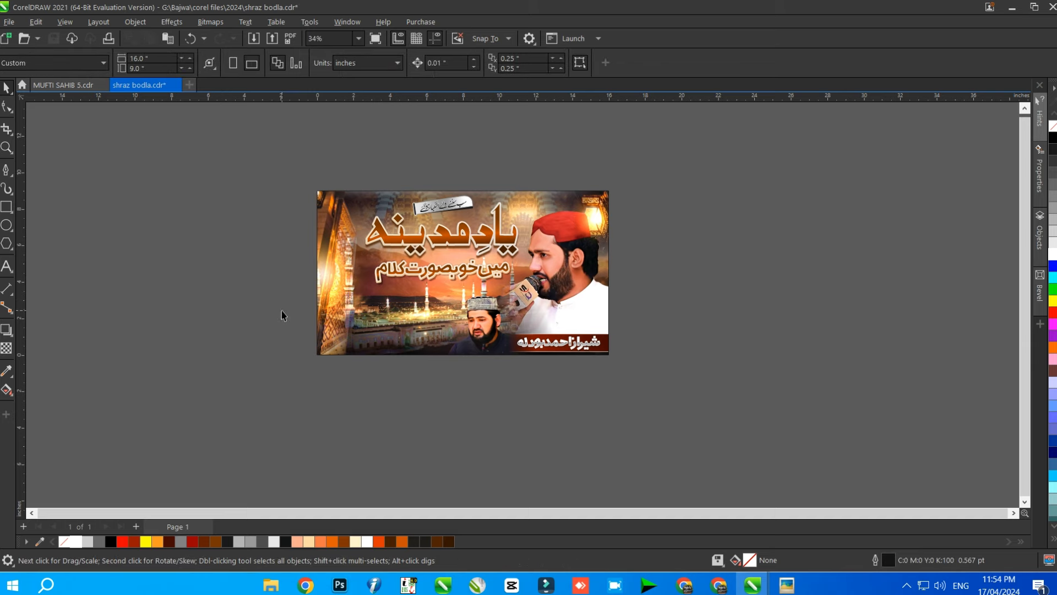
scroll(546, 254, "up", 2)
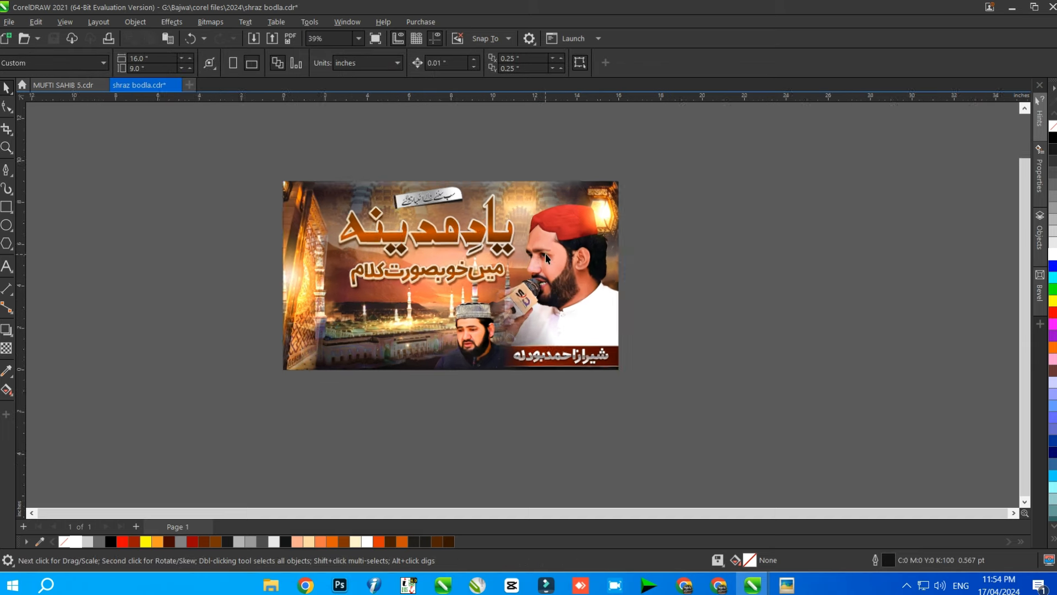
left_click(545, 253)
left_click(753, 244)
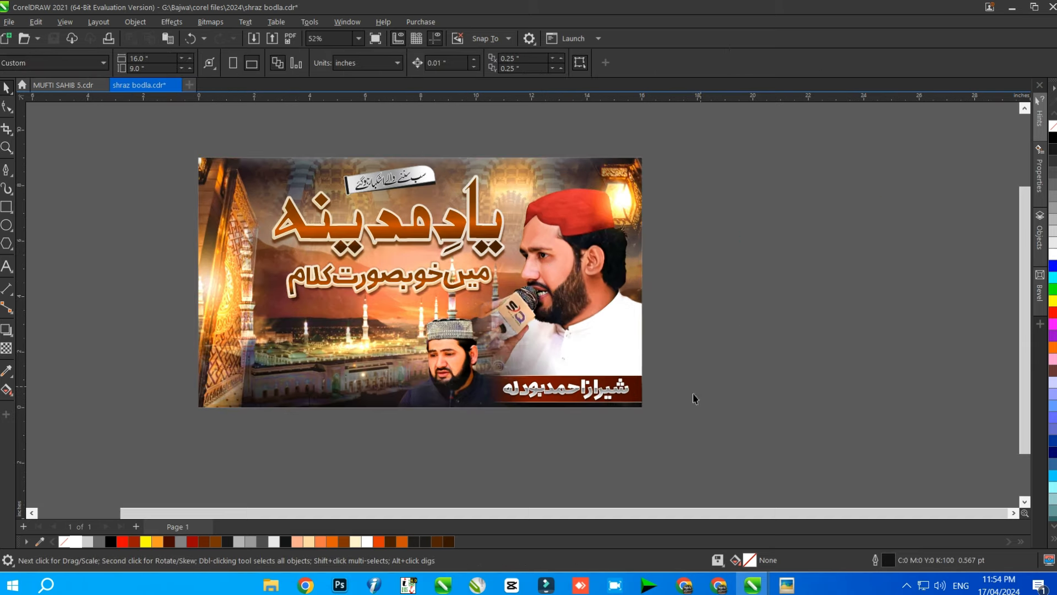
scroll(693, 393, "up", 4)
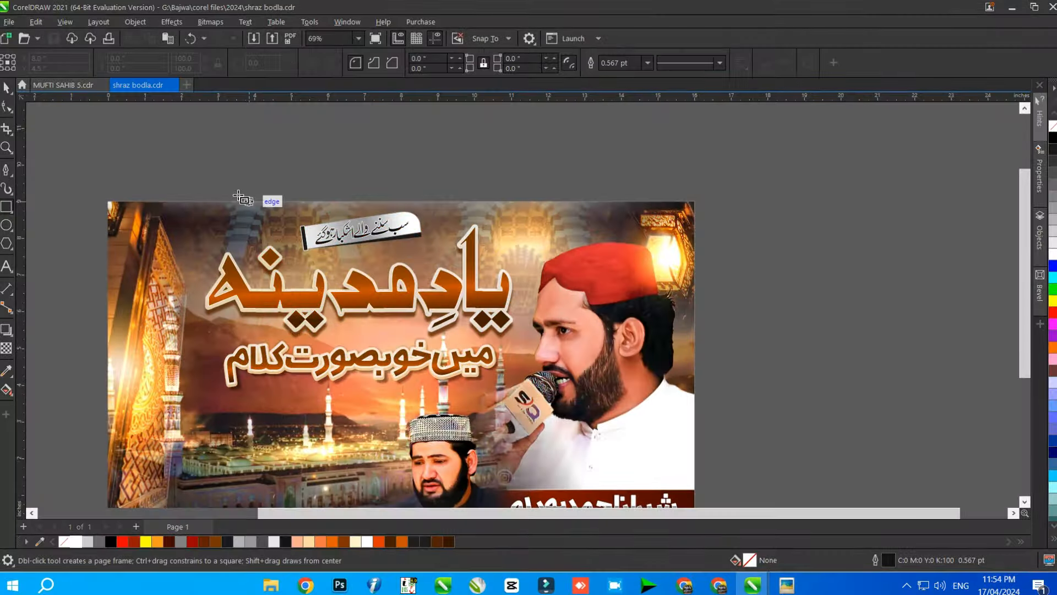
- Draw a rectangle about 14.2 x 5.7 in over the thumbnail's upper part, filled dark red #460A00 with no outline
left_click_drag(174, 161, 704, 377)
key("space")
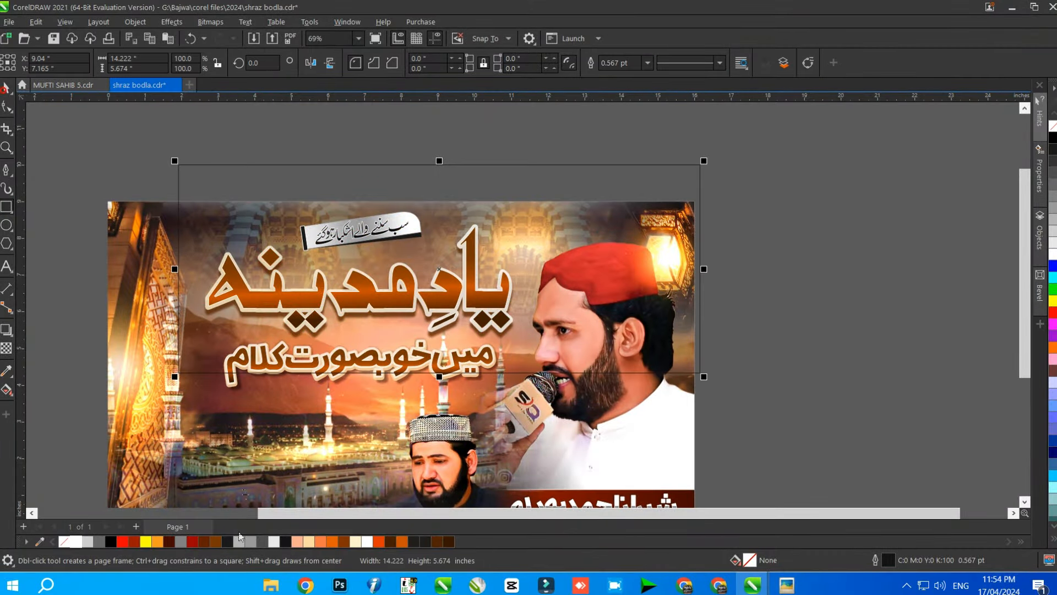
left_click(203, 542)
right_click(64, 542)
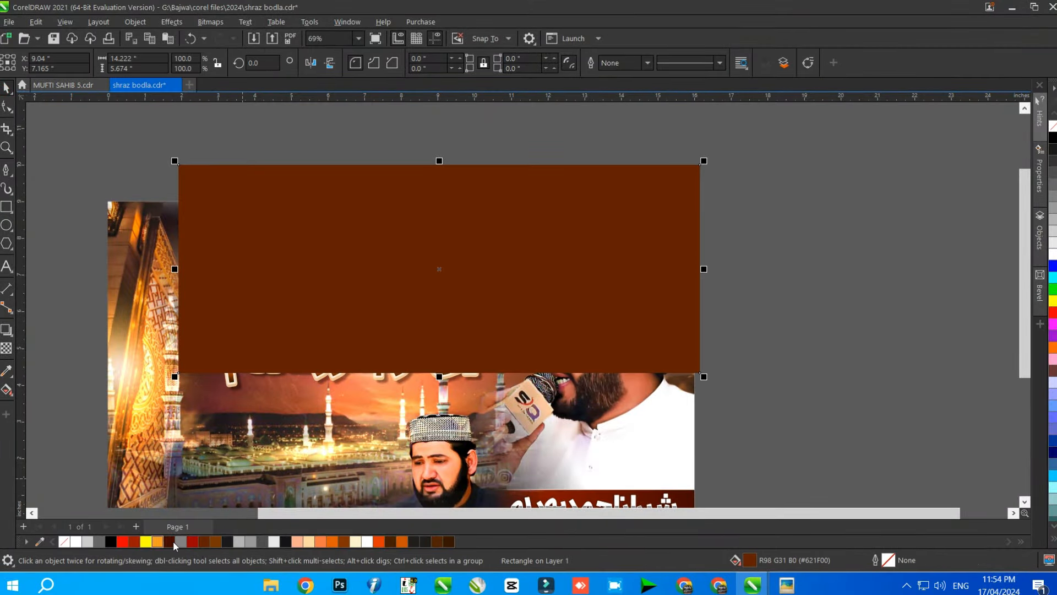
left_click(169, 542)
- Fade the dark red rectangle downward with a linear transparency and convert it to a 300 dpi RGB bitmap with transparent background
left_click(6, 348)
mouse_move(409, 223)
left_mouse_down()
mouse_move(412, 352)
mouse_move(413, 239)
left_mouse_up()
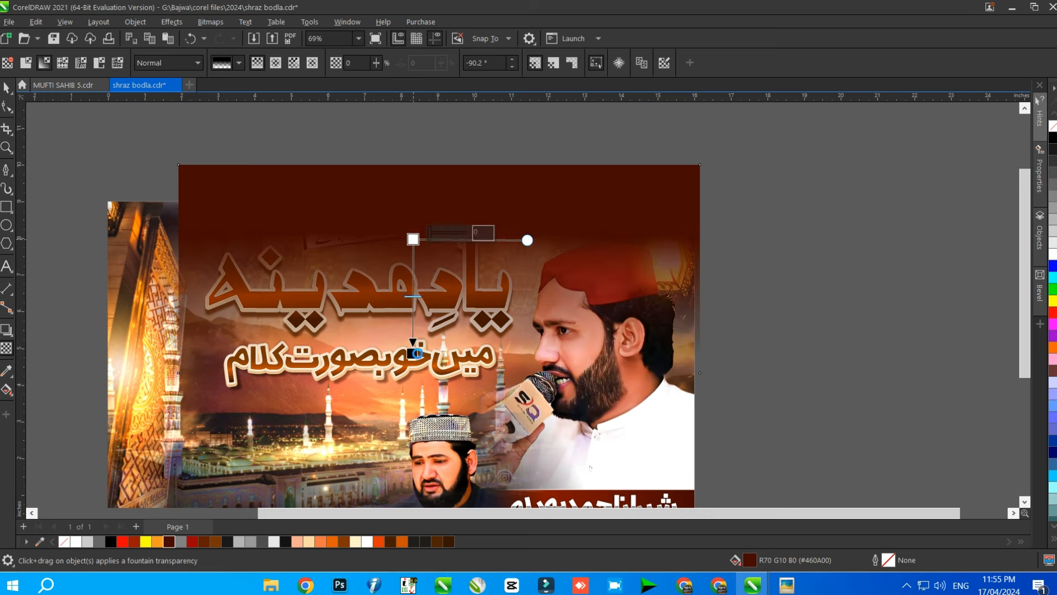
left_click_drag(412, 352, 418, 389)
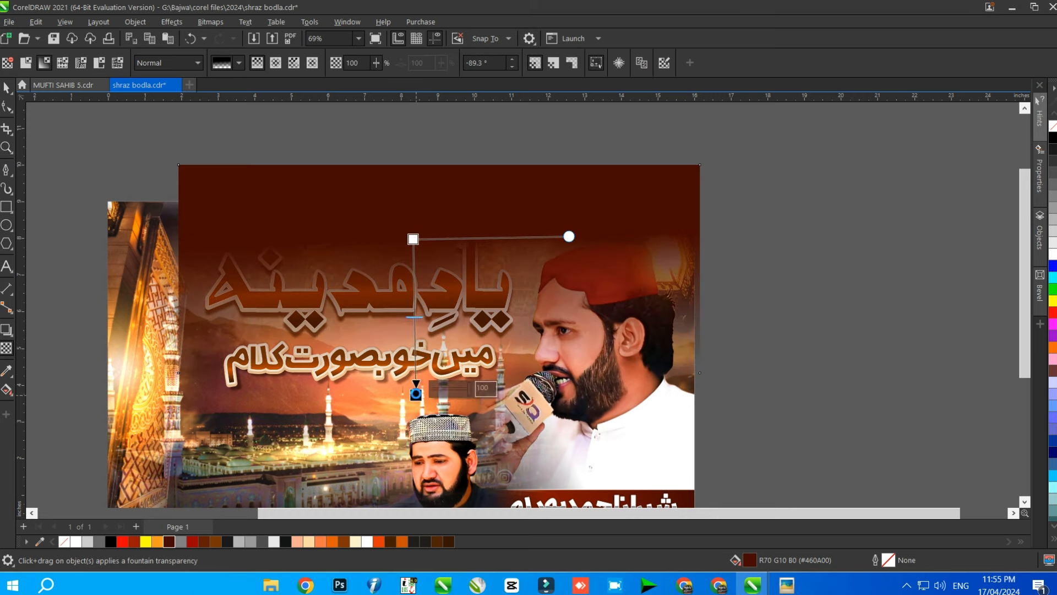
left_click_drag(413, 239, 417, 206)
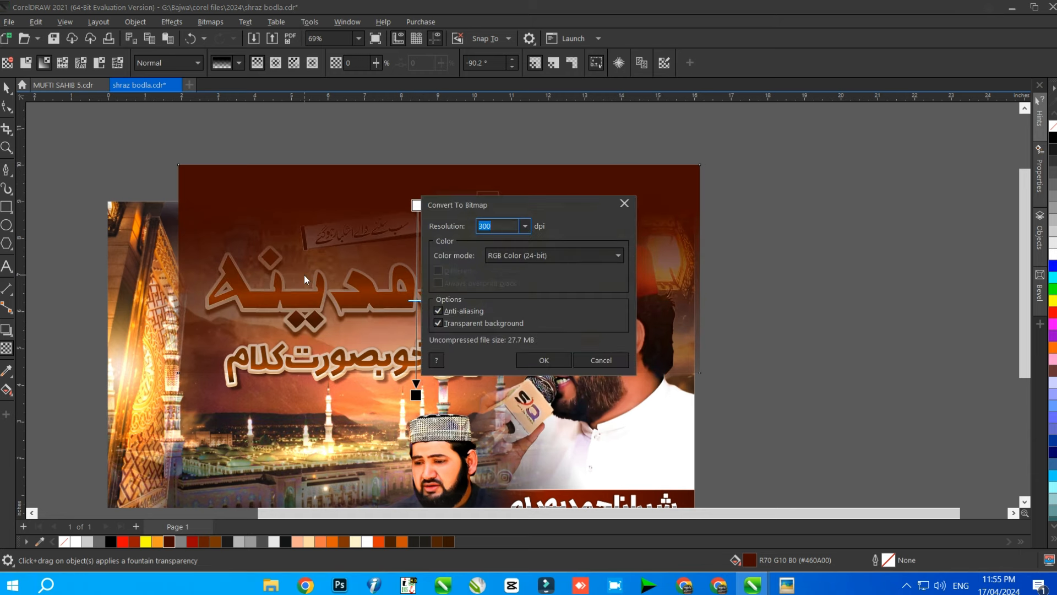
key("Return")
- Position the dark red fade bitmap over the thumbnail's top edge and stretch it to about 16.7 in wide
left_click_drag(259, 274, 105, 272)
key("space")
scroll(487, 185, "down", 6)
left_click_drag(488, 188, 481, 199)
scroll(482, 206, "up", 1)
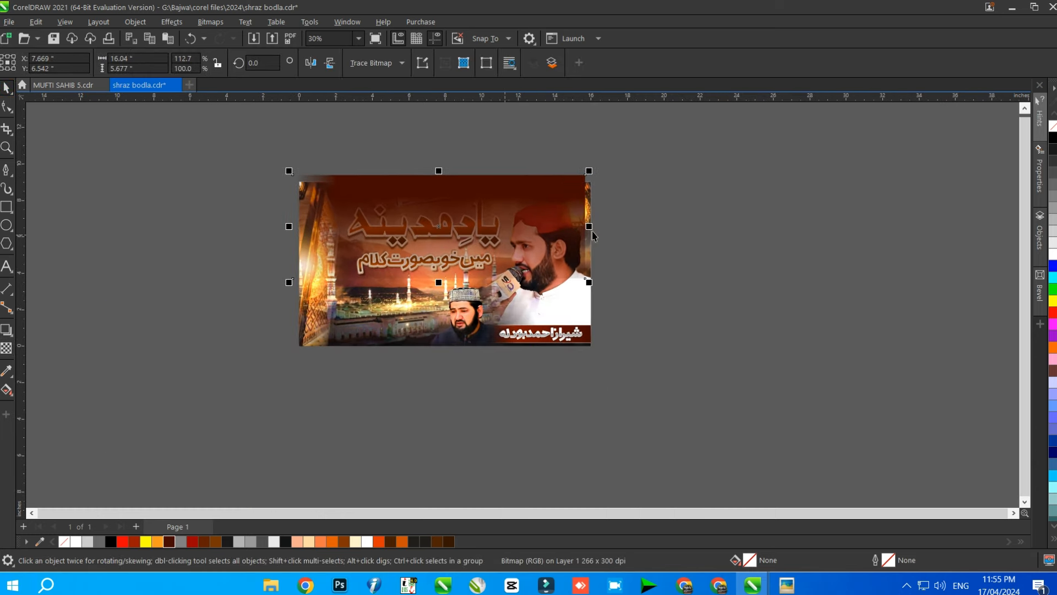
left_click_drag(587, 228, 597, 228)
scroll(485, 233, "up", 1)
- Cut the dark red fade bitmap and paste it inside the thumbnail's PowerClip contents
key("ctrl+x")
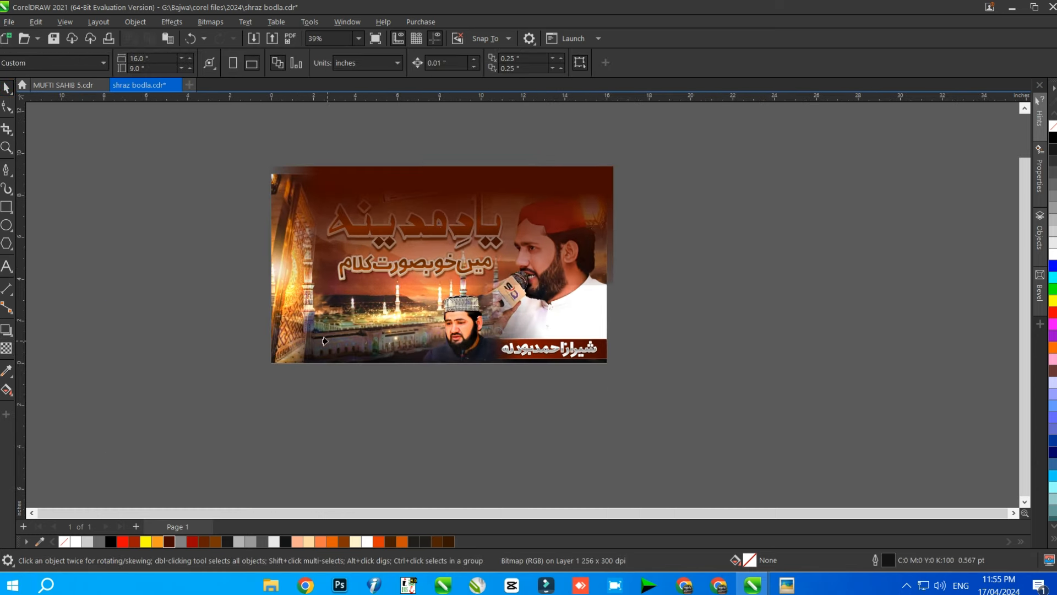
left_click(355, 299)
double_click(355, 299)
left_click(554, 188)
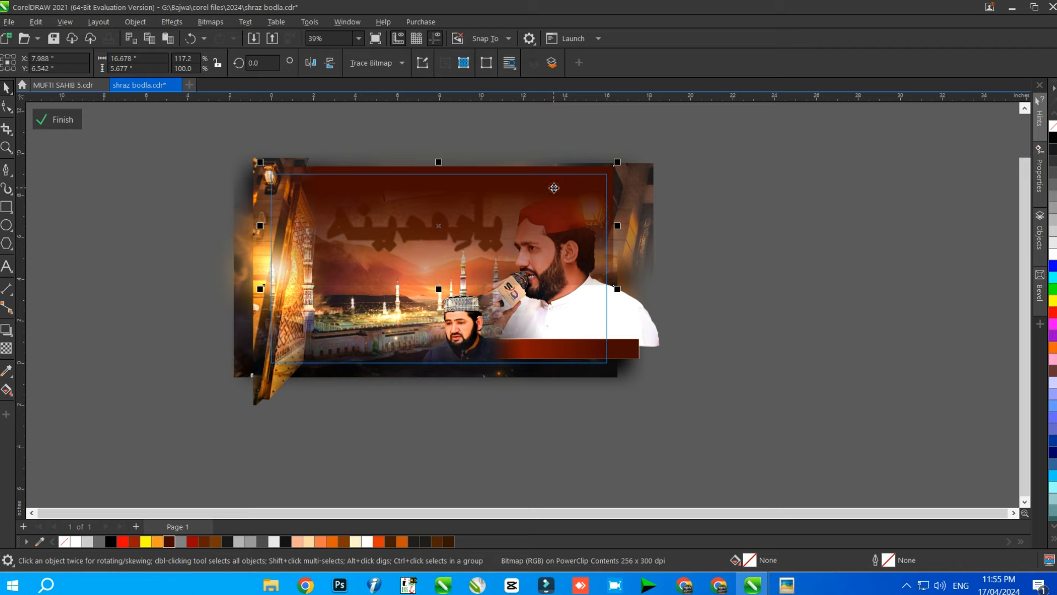
- Send the dark red fade behind the portraits, lamp and caption banner, and finish editing the PowerClip
key("ctrl+v")
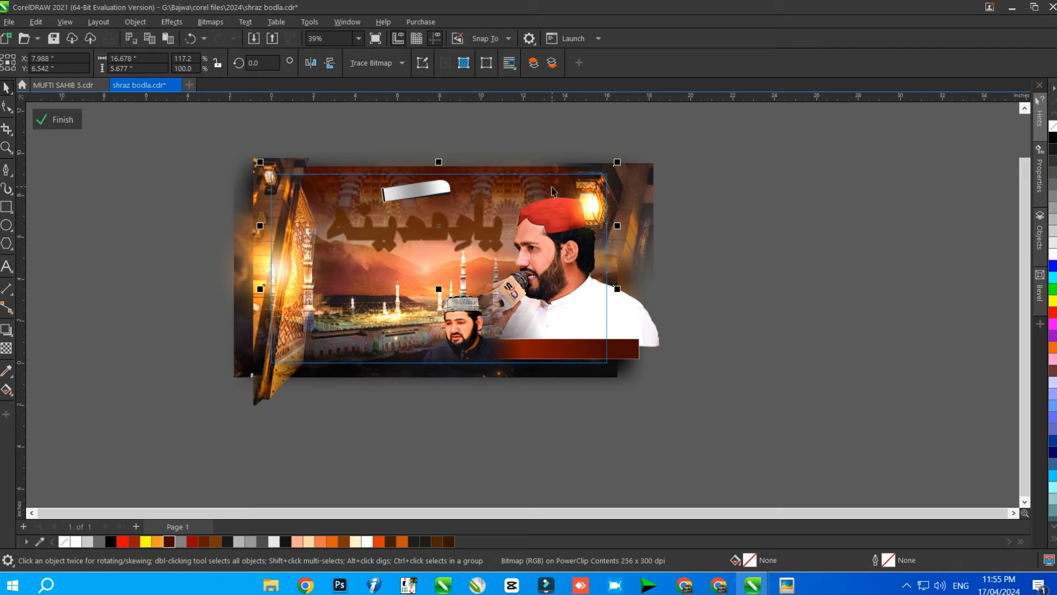
left_click(854, 226, "ctrl")
left_click(826, 226)
scroll(452, 181, "up", 7)
scroll(509, 174, "down", 12)
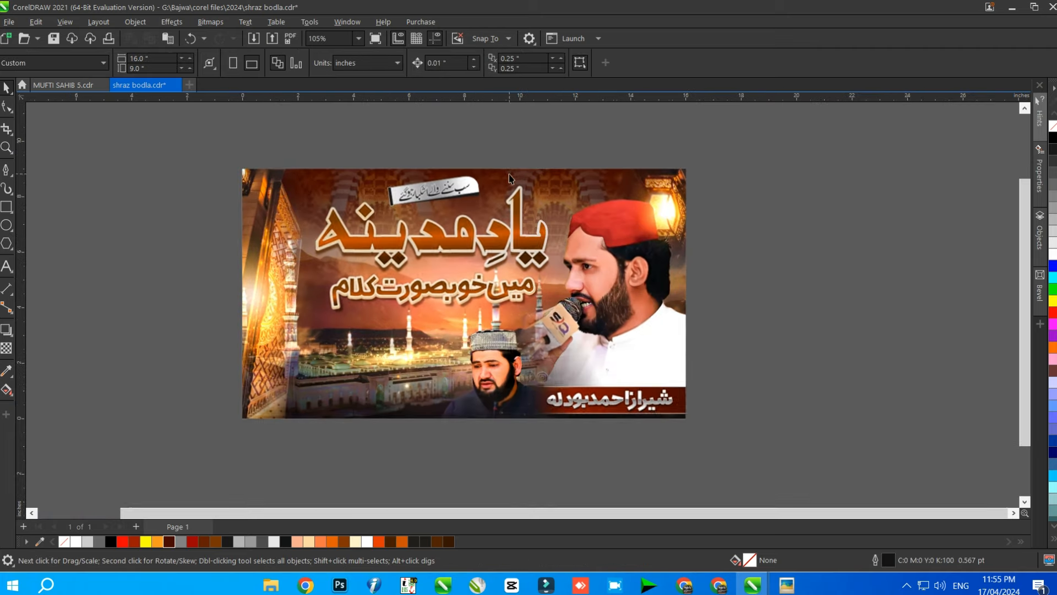
- Save the document and bring the gold glitter image into the drawing from File Explorer
scroll(447, 176, "up", 4)
left_click(516, 186)
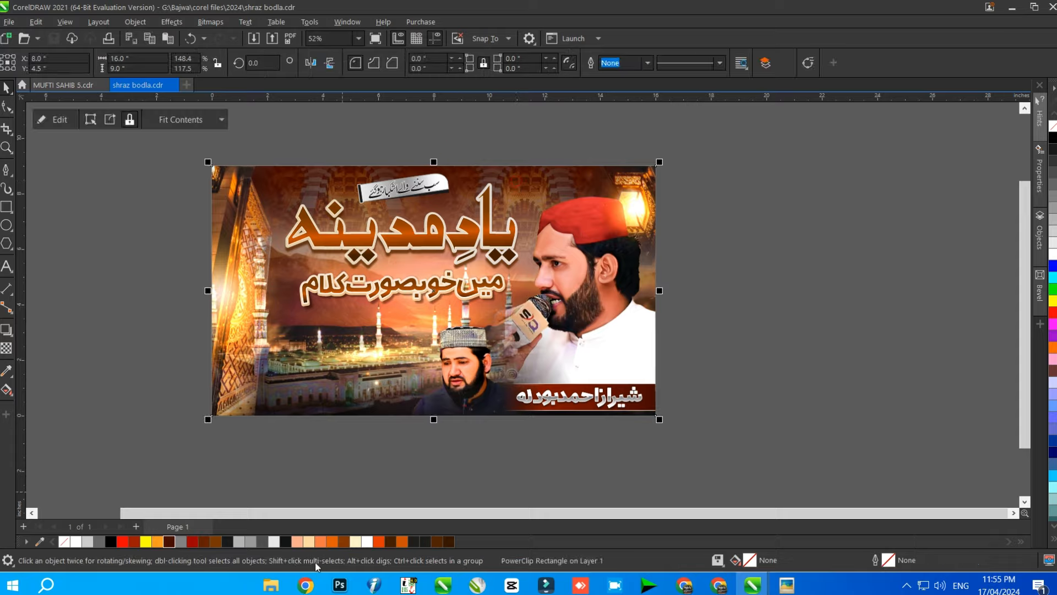
left_click(270, 584)
left_click_drag(230, 107, 550, 187)
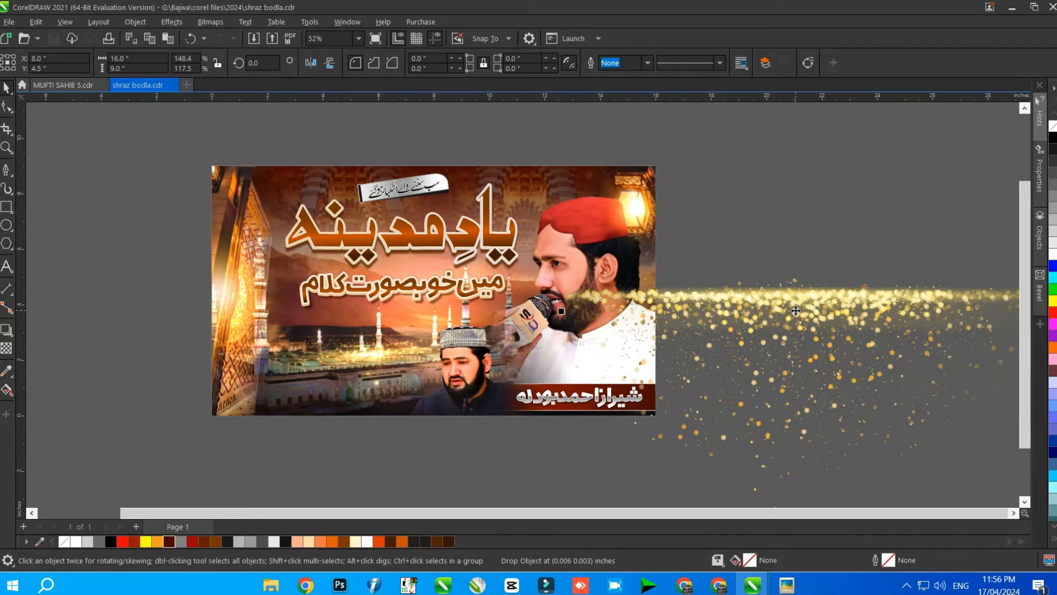
- Position the gold glitter image across the thumbnail's top edge and widen it to about 17.96 in
scroll(738, 309, "down", 3)
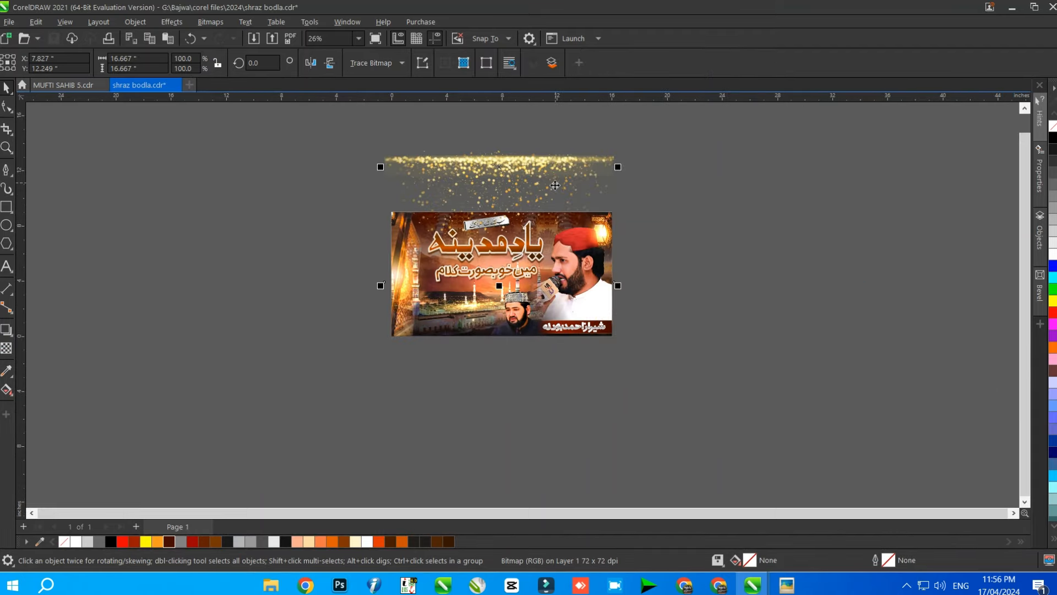
scroll(543, 189, "up", 1)
left_click_drag(630, 176, 641, 181)
scroll(540, 190, "up", 2)
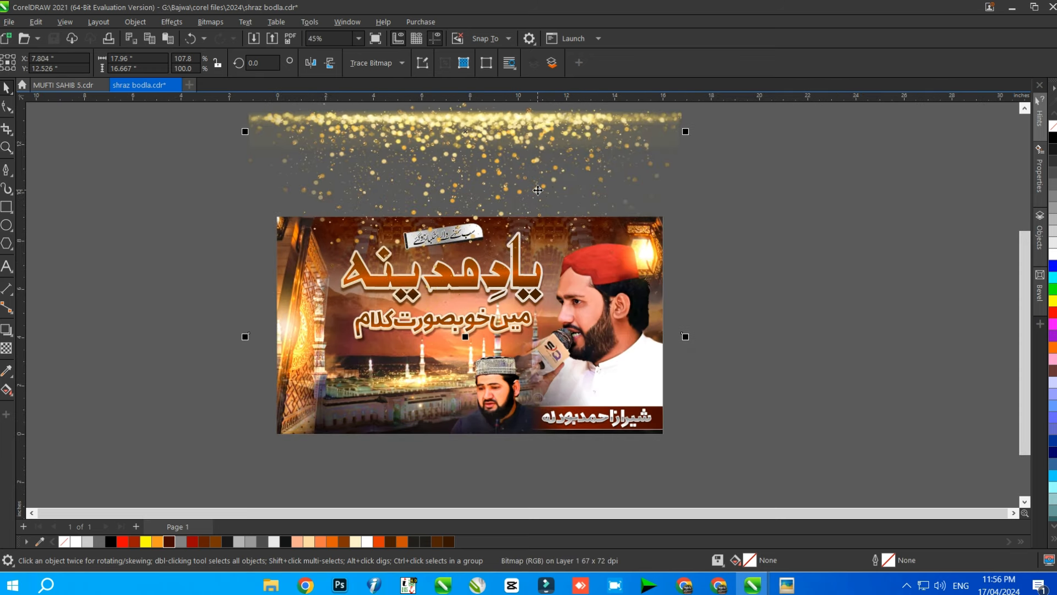
- Place the gold glitter inside the thumbnail's PowerClip, behind the portraits and caption banner, and finish editing
left_click(384, 434)
left_click(384, 434, "ctrl")
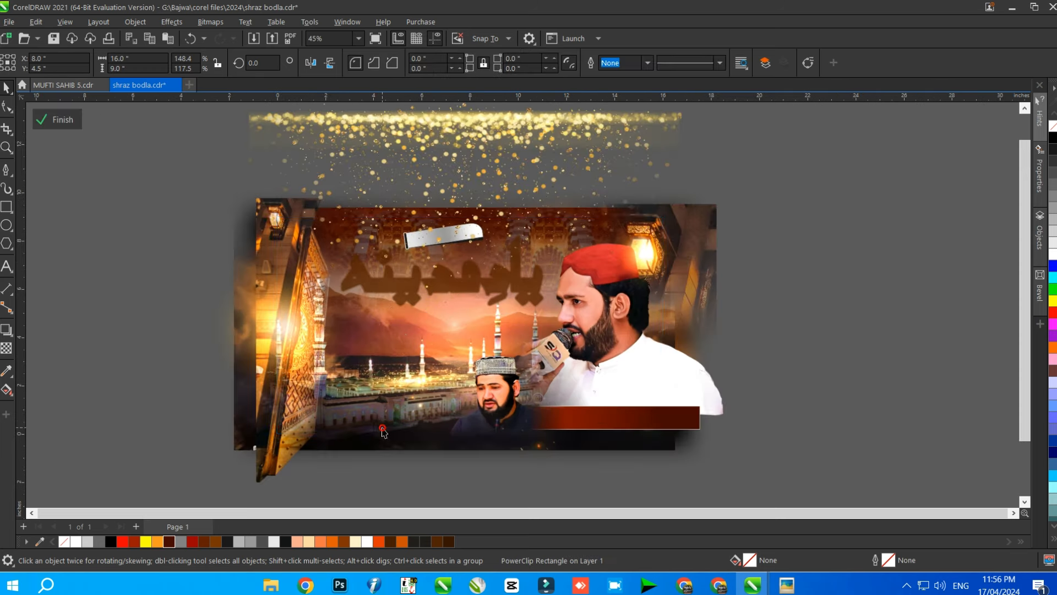
left_click(469, 174)
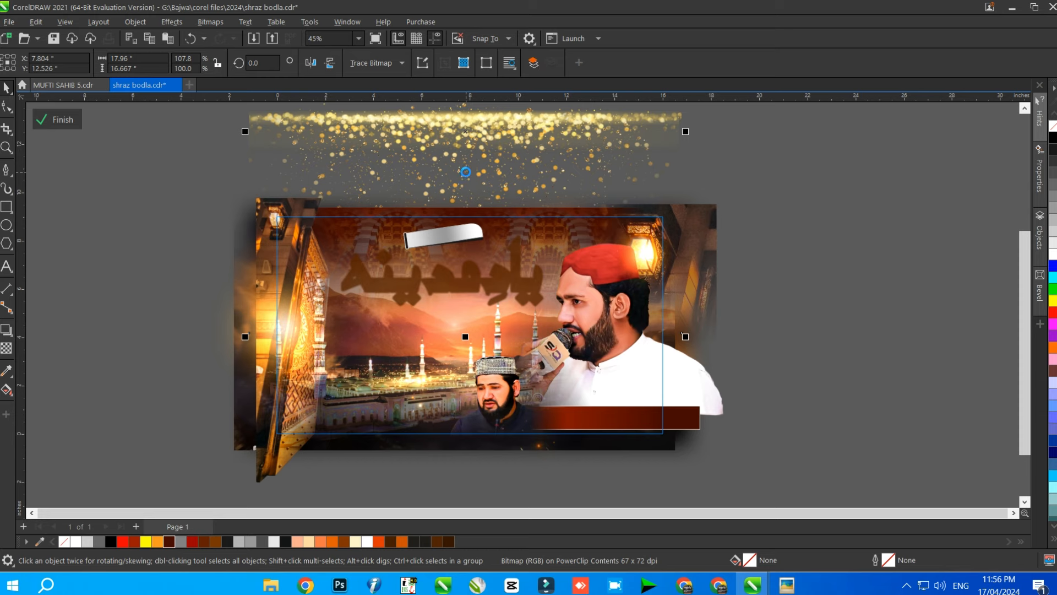
left_click(859, 202, "ctrl")
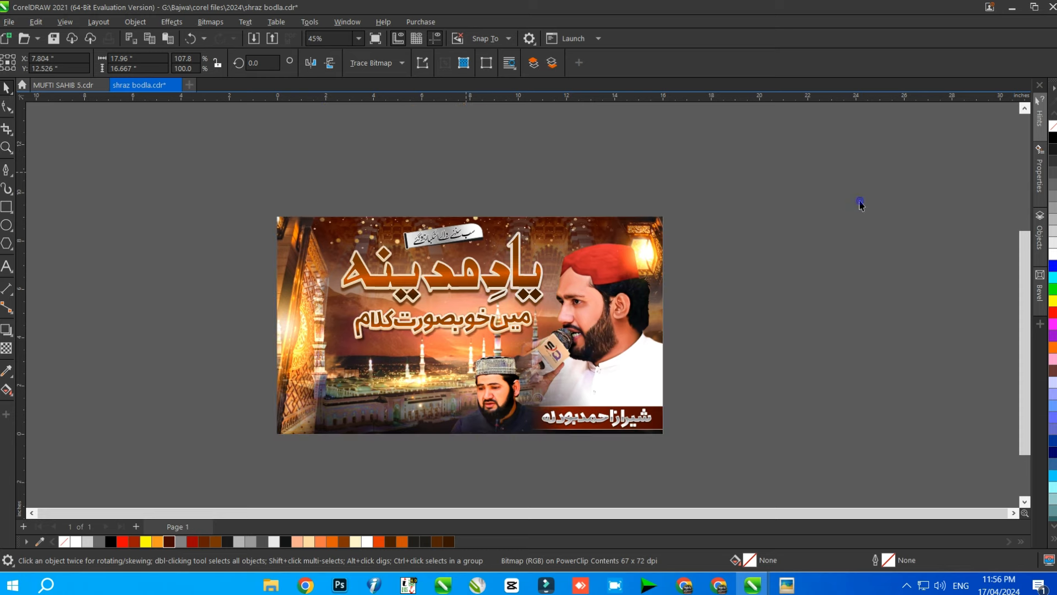
- Set the mosque background image's brightness to -8, contrast to 34 and intensity to -26 inside the PowerClip, and finish editing
left_click(861, 203)
scroll(498, 252, "up", 2)
scroll(522, 212, "down", 2)
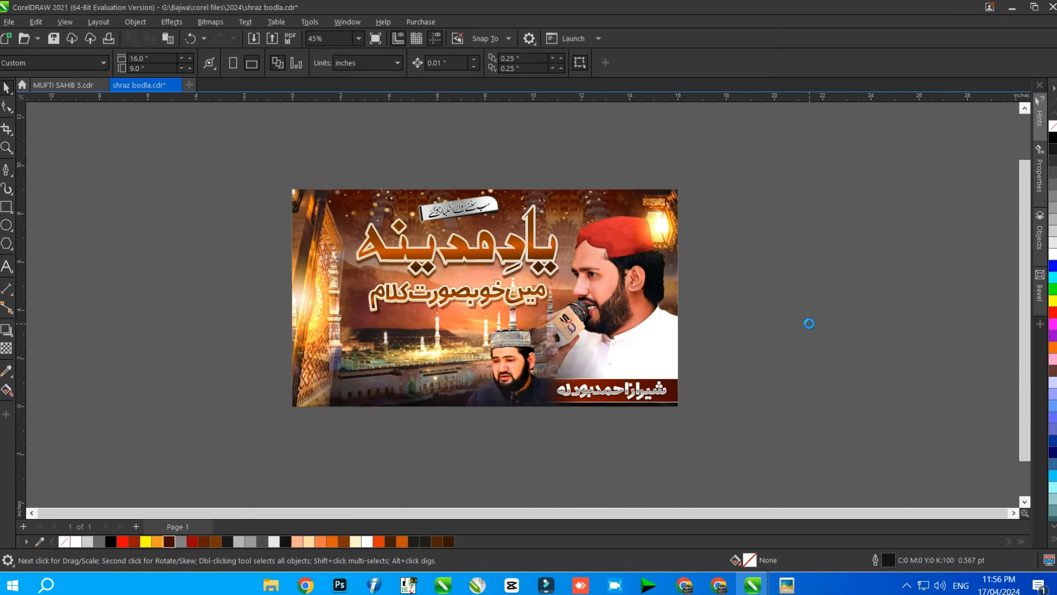
left_click(594, 203, "ctrl")
left_click(432, 291)
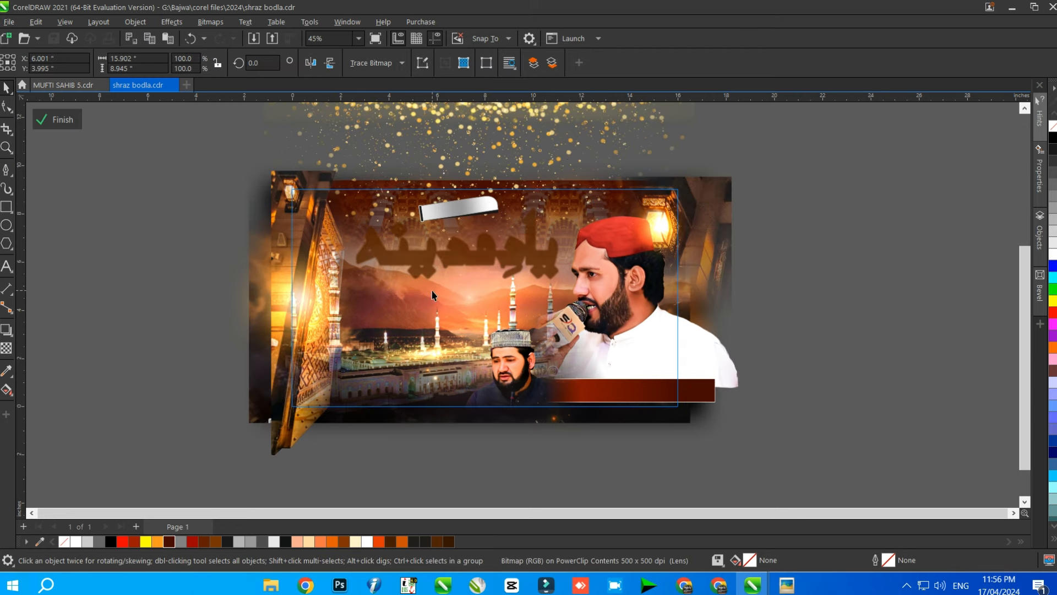
left_click(433, 293)
left_click_drag(470, 306, 206, 320)
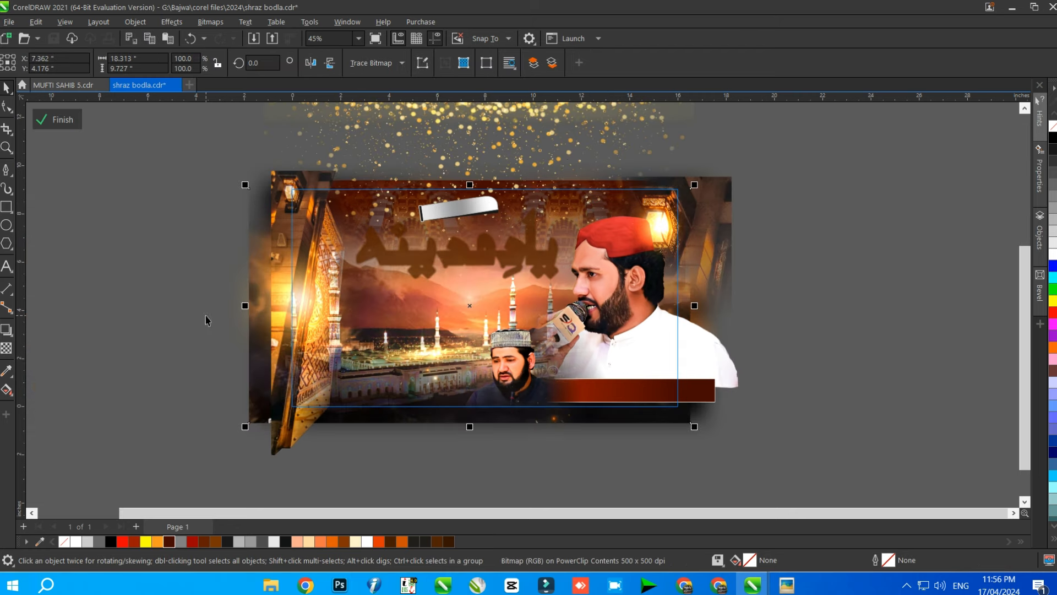
key("ctrl+b")
left_click_drag(539, 216, 701, 302)
left_click_drag(694, 379, 662, 381)
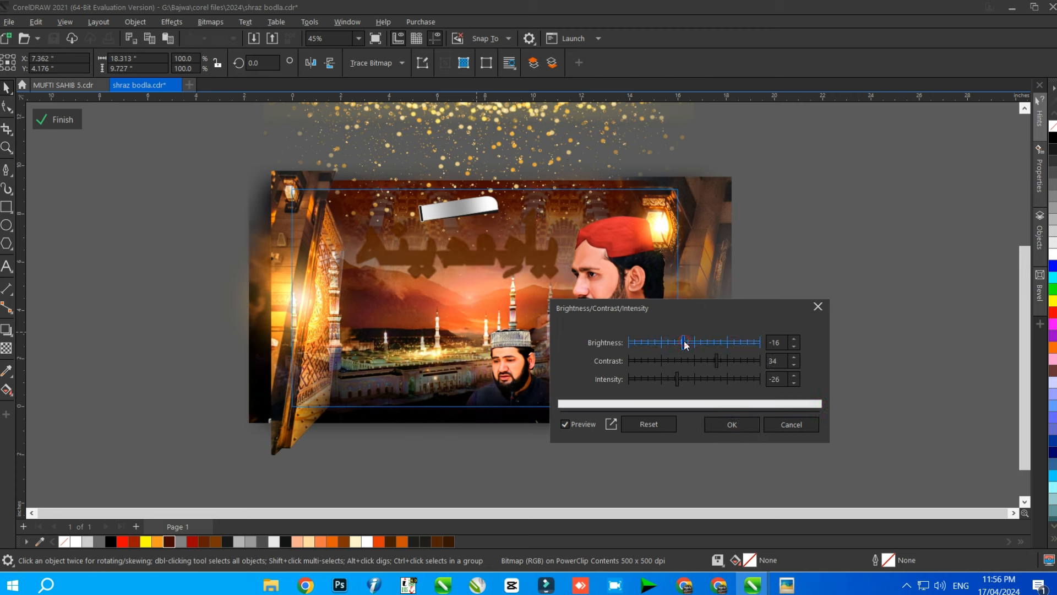
left_click_drag(684, 343, 688, 342)
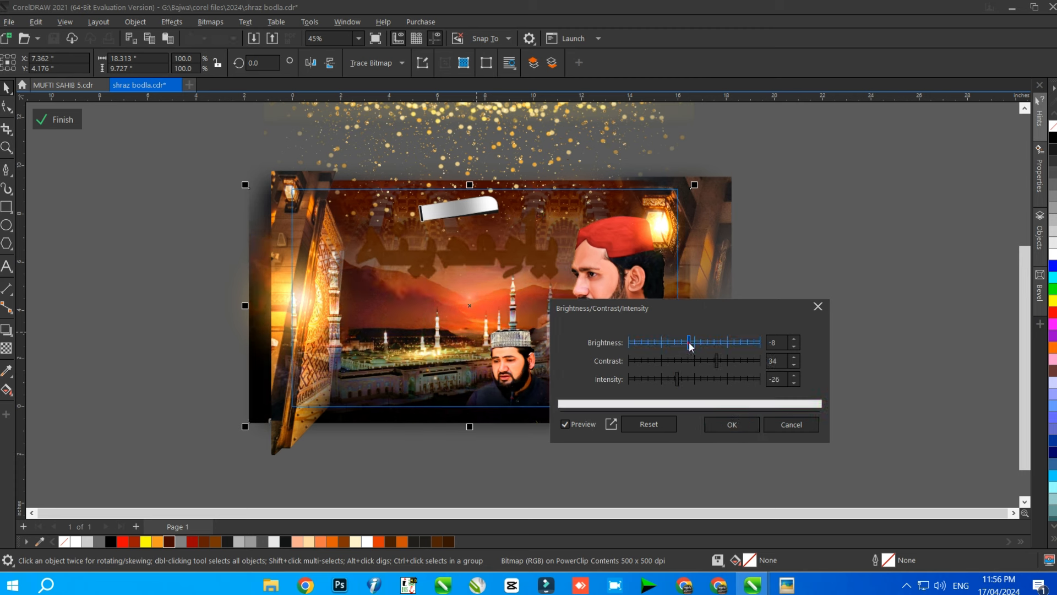
left_click(721, 423)
left_click(866, 251)
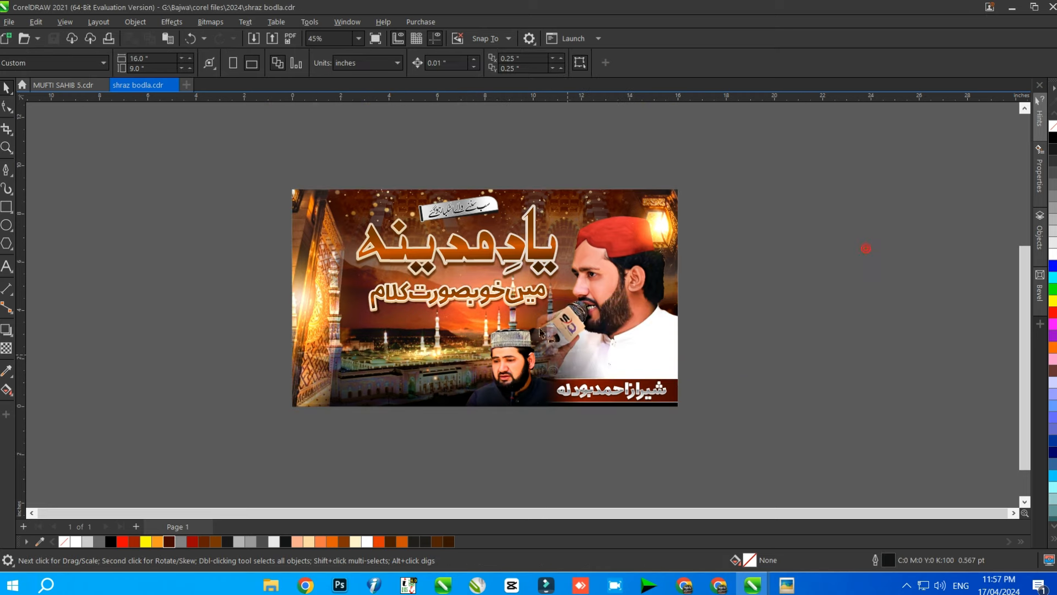
- Give the thumbnail's PowerClip frame a golden-yellow 12 pt outline with rounded corners and line caps, placed behind the fill and scaled with the object
scroll(496, 243, "up", 2)
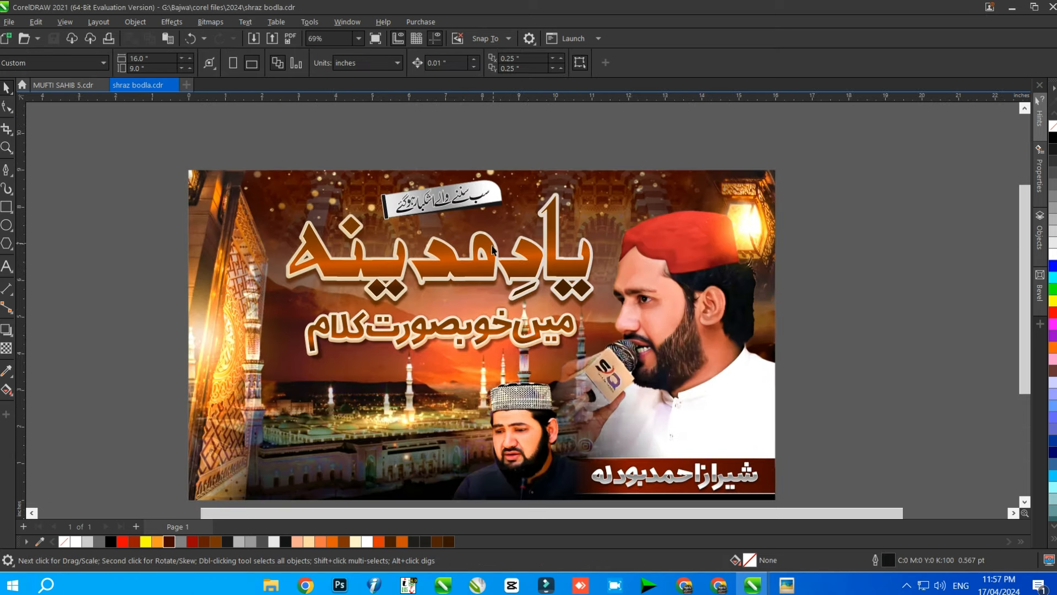
scroll(446, 332, "down", 3)
scroll(484, 286, "up", 1)
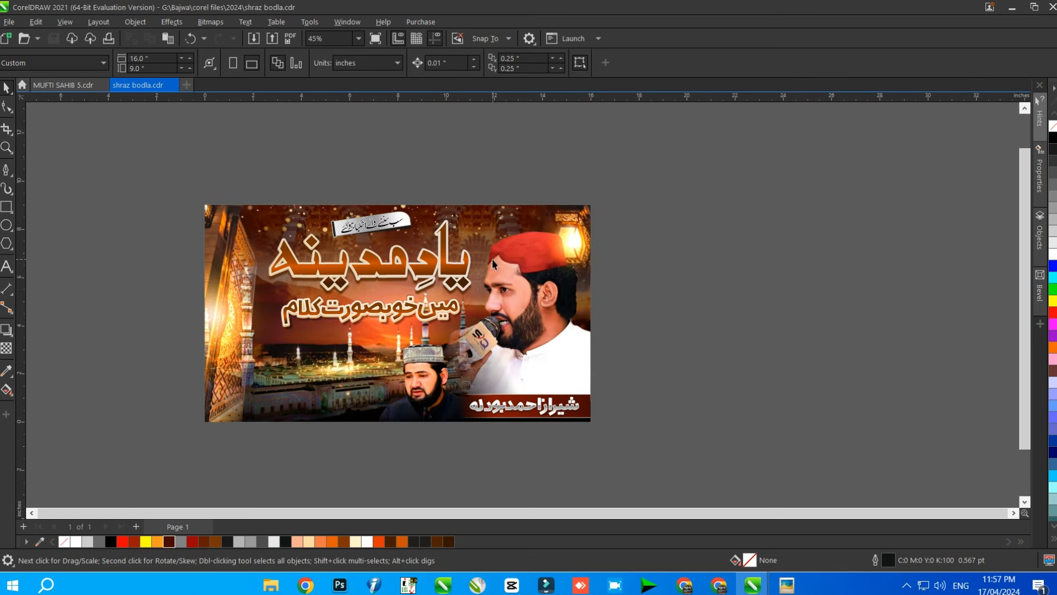
left_click(495, 268)
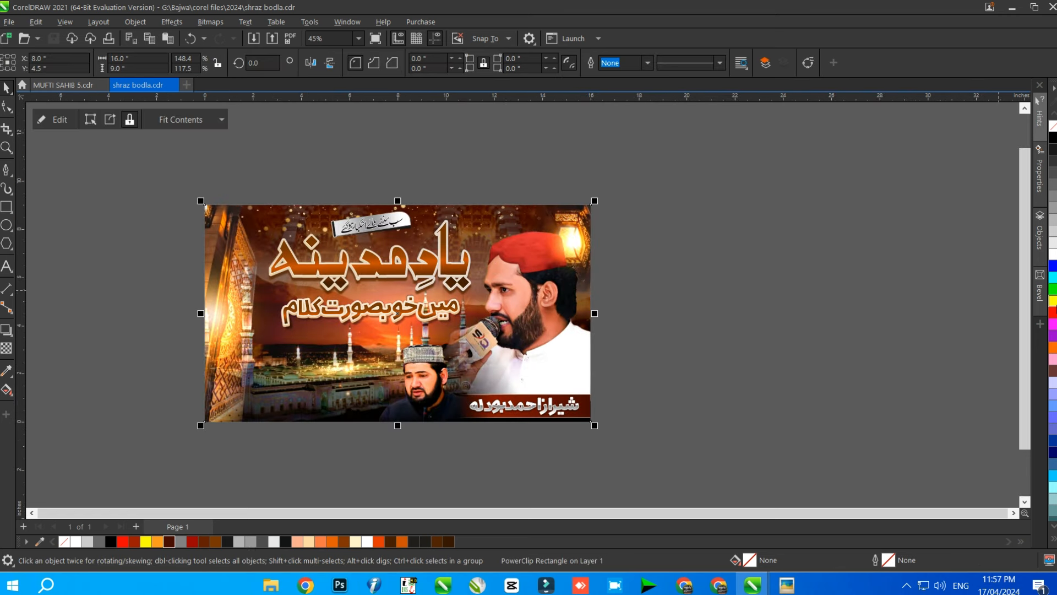
double_click(887, 560)
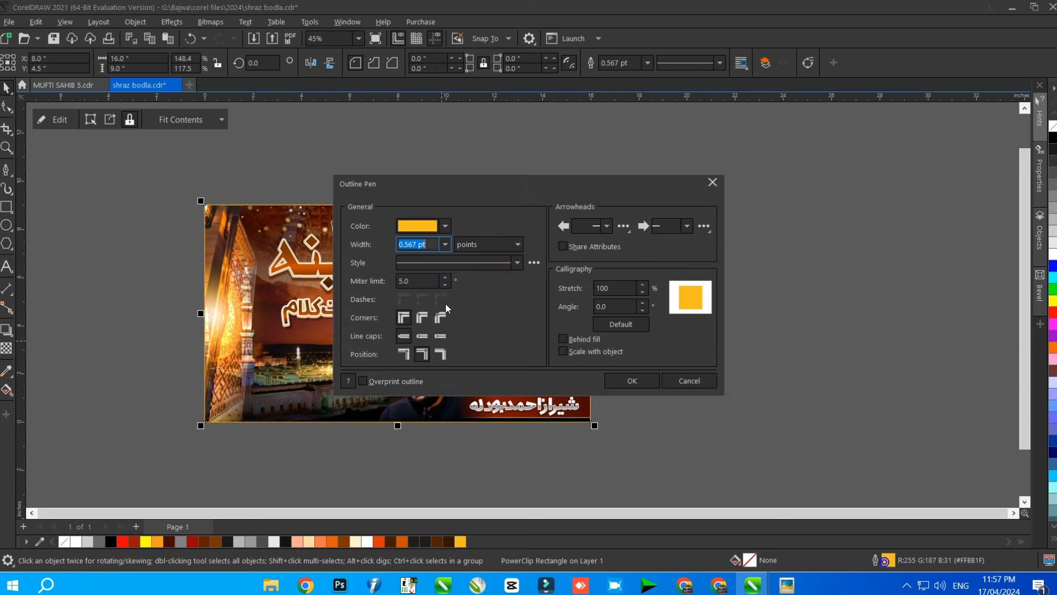
left_click(439, 246)
left_click(417, 333)
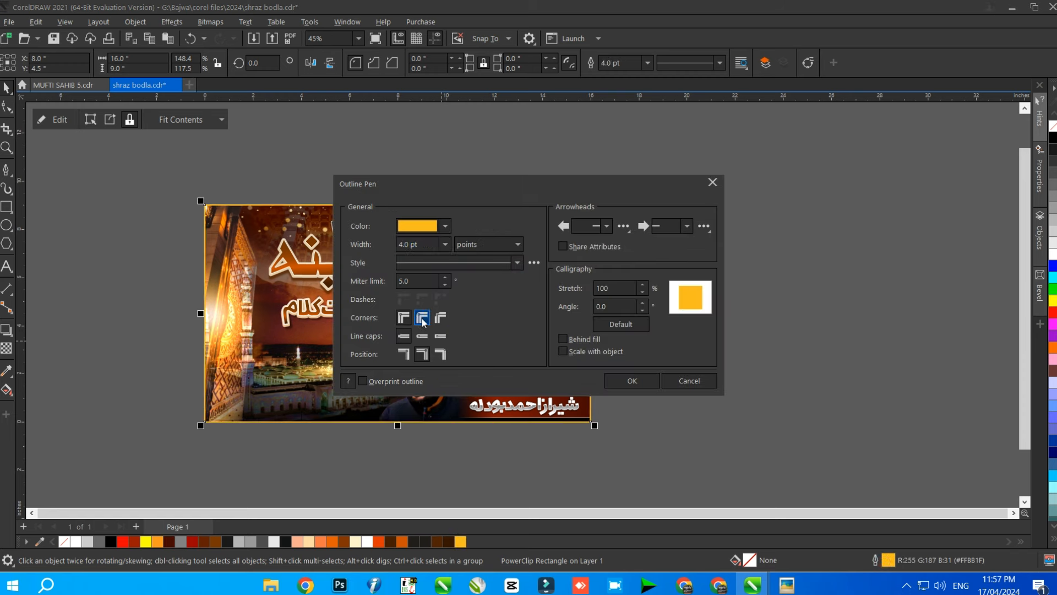
left_click(563, 351)
left_click(563, 338)
left_click(445, 243)
left_click(417, 353)
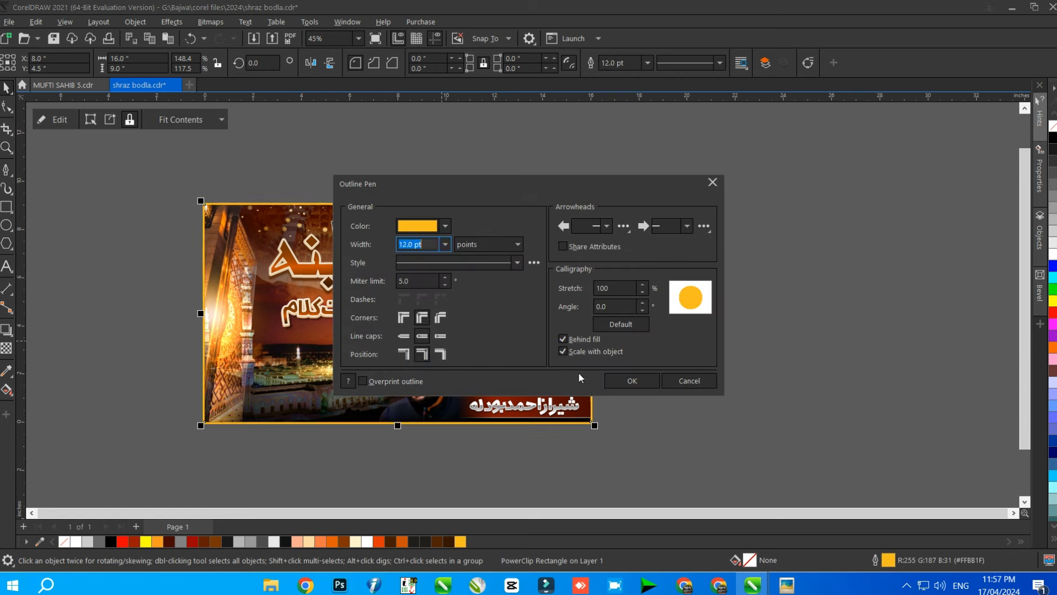
left_click(633, 383)
- Convert the frame's outline to an object and fill it with a diagonal white, orange and white gradient between opposite corners
key("ctrl+shift+q")
left_click(644, 356)
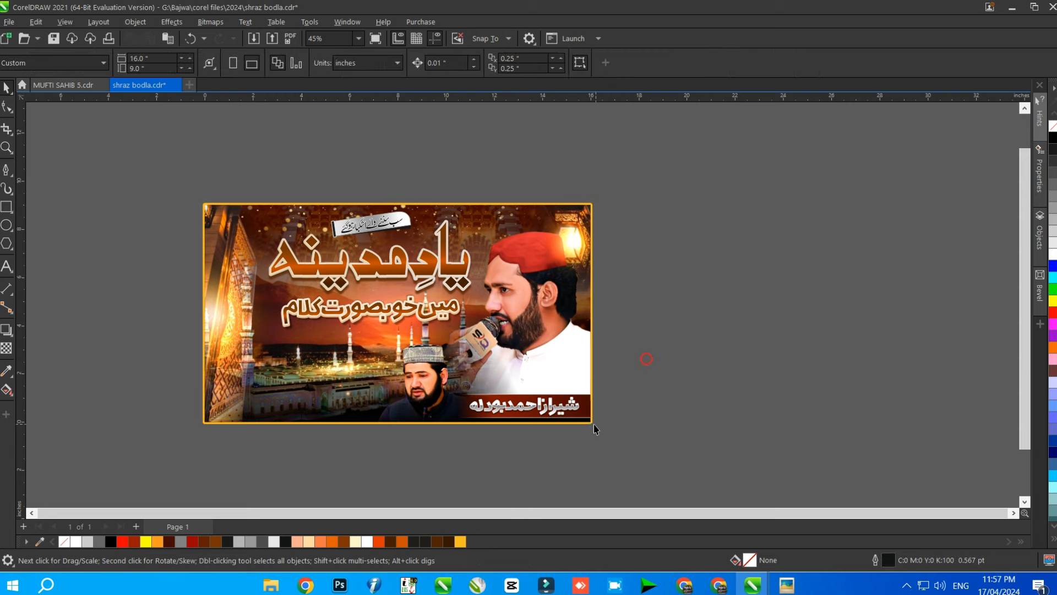
left_click(592, 424)
key("g")
left_click_drag(204, 205, 592, 422)
left_click(402, 542)
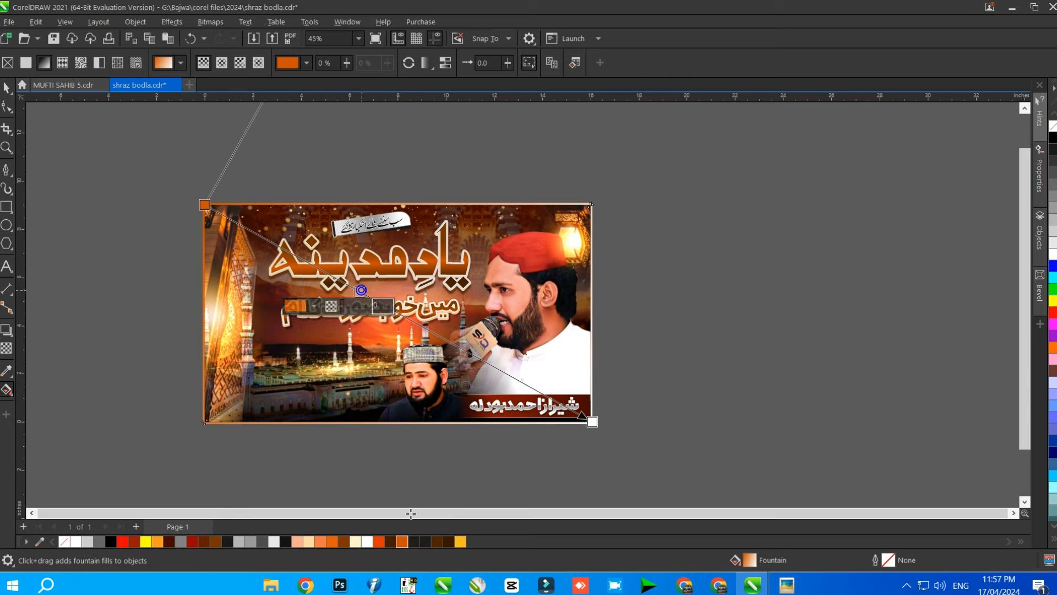
left_click(1053, 256)
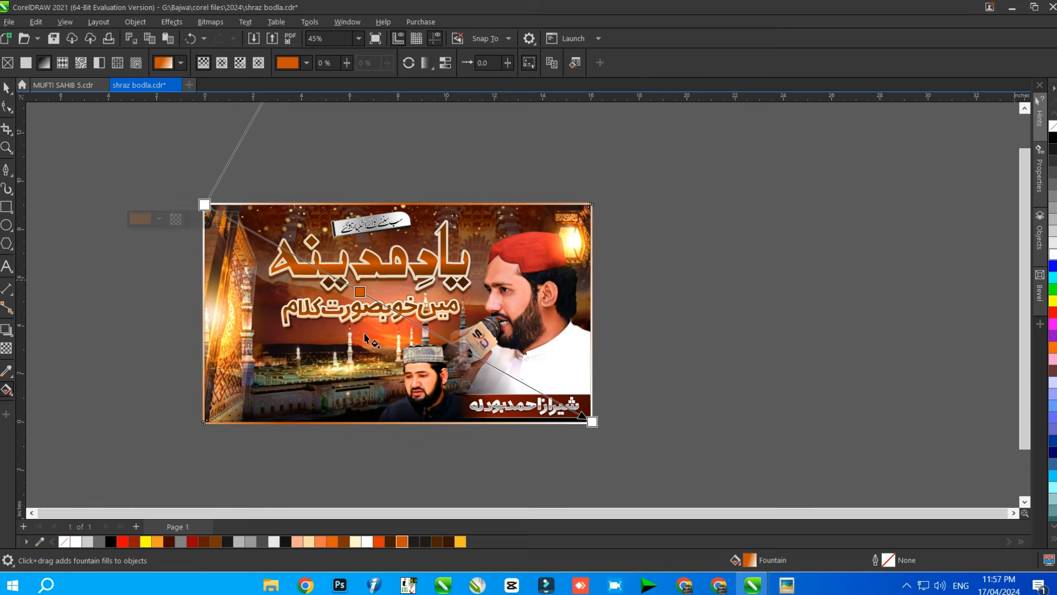
left_click(6, 87)
left_click(46, 148)
- Save the document
scroll(553, 245, "down", 5)
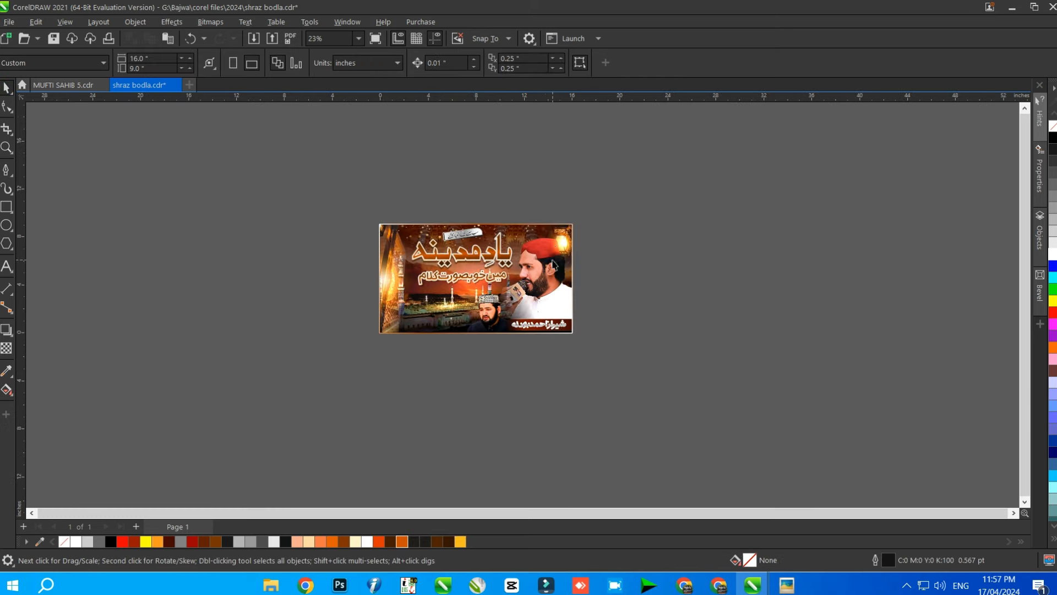
scroll(553, 259, "up", 6)
key("ctrl+s")
scroll(537, 211, "down", 2)
scroll(555, 214, "up", 2)
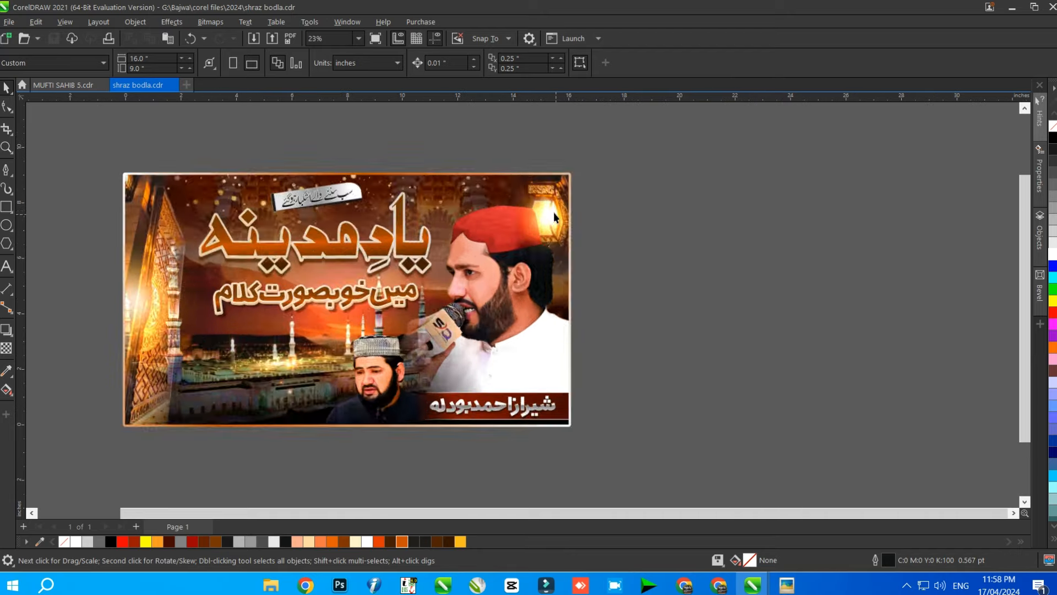
- Set the lamp image's uniform transparency to about 31 inside the thumbnail's PowerClip, and finish editing
double_click(554, 212)
left_click(6, 348)
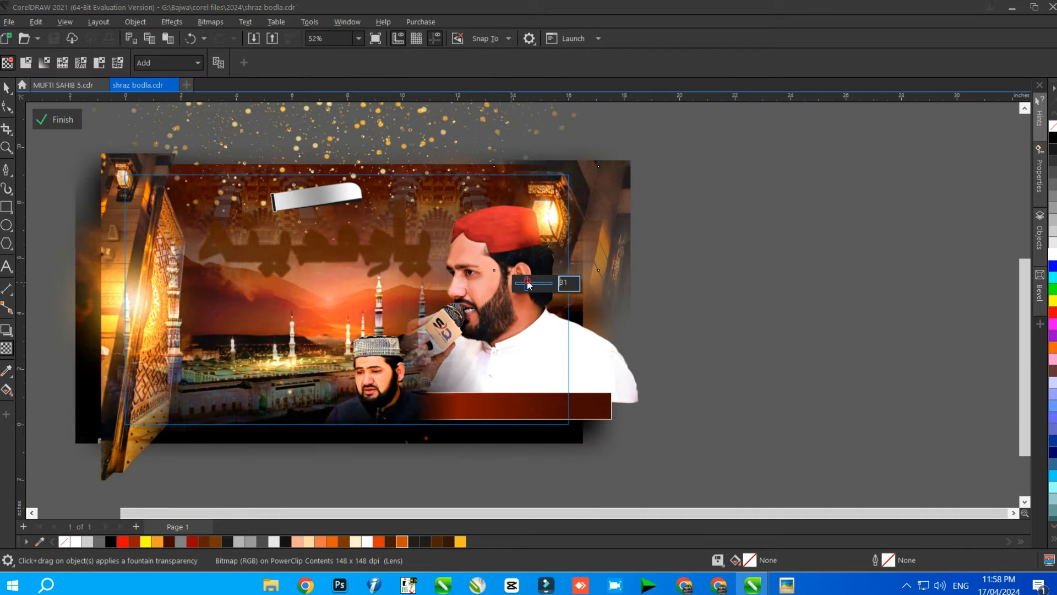
left_click(6, 87)
scroll(687, 241, "down", 3)
left_click(687, 241, "ctrl")
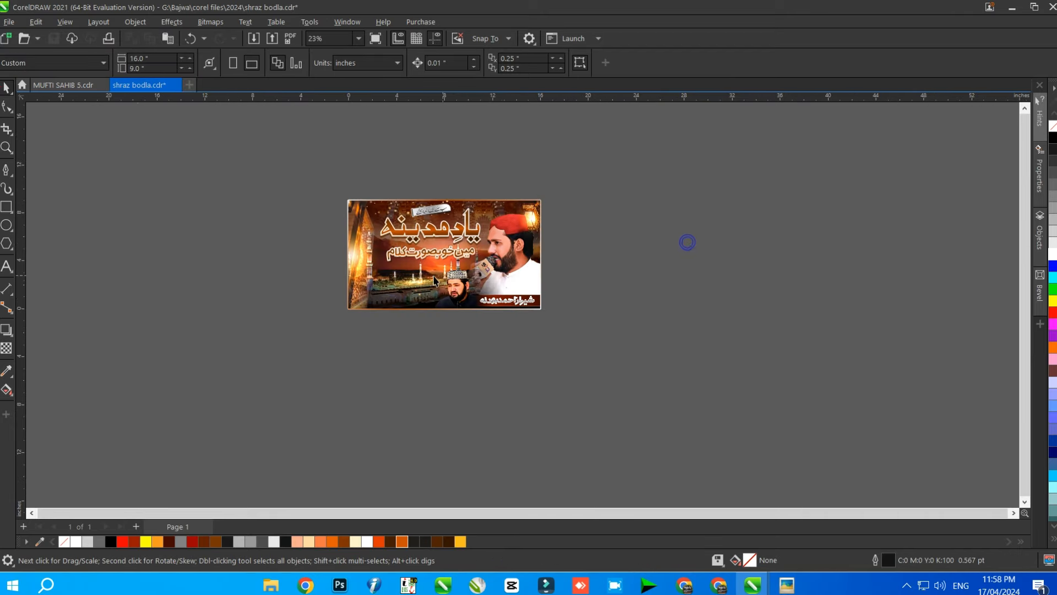
scroll(435, 242, "up", 1)
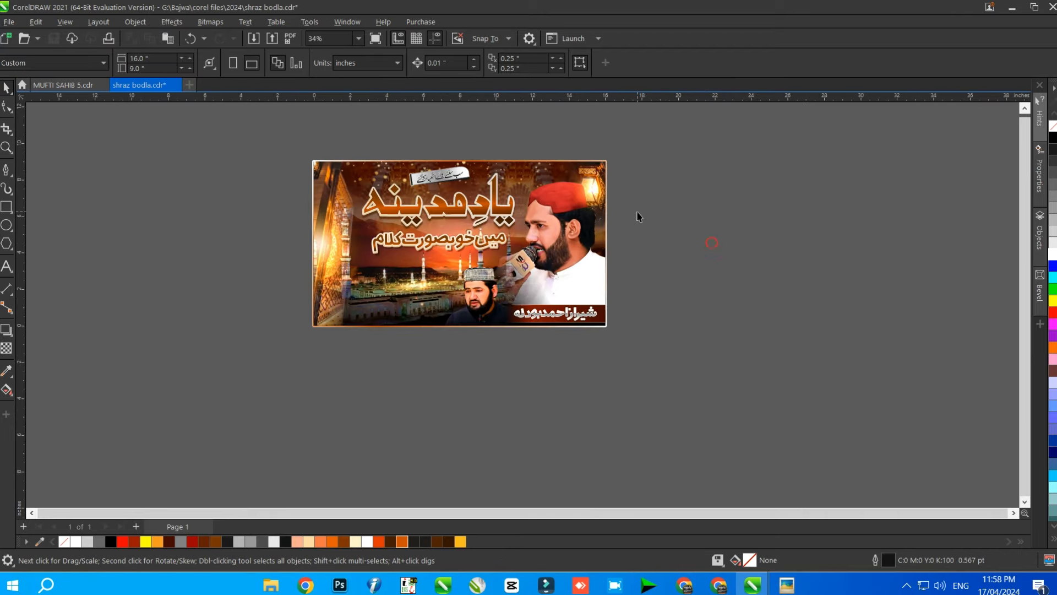